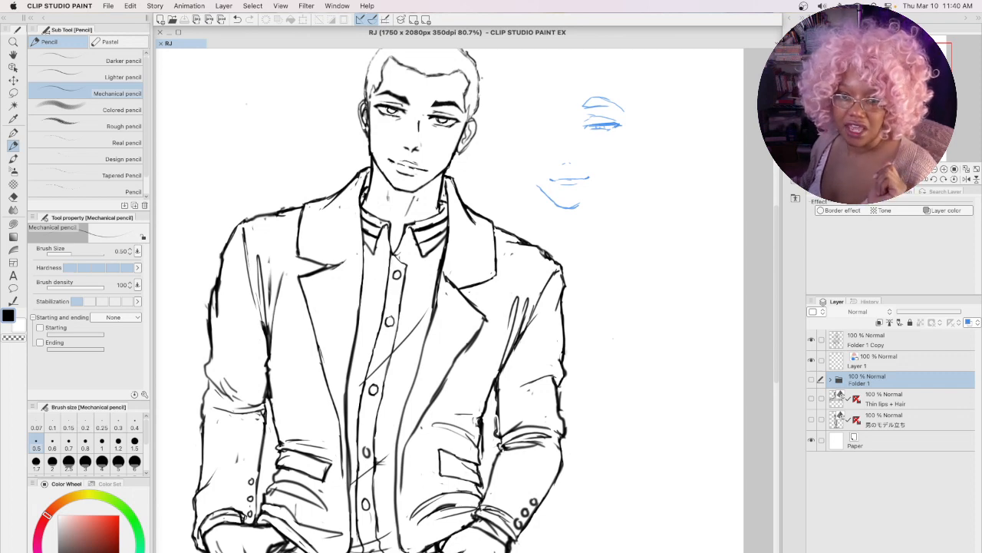
key("Tab")
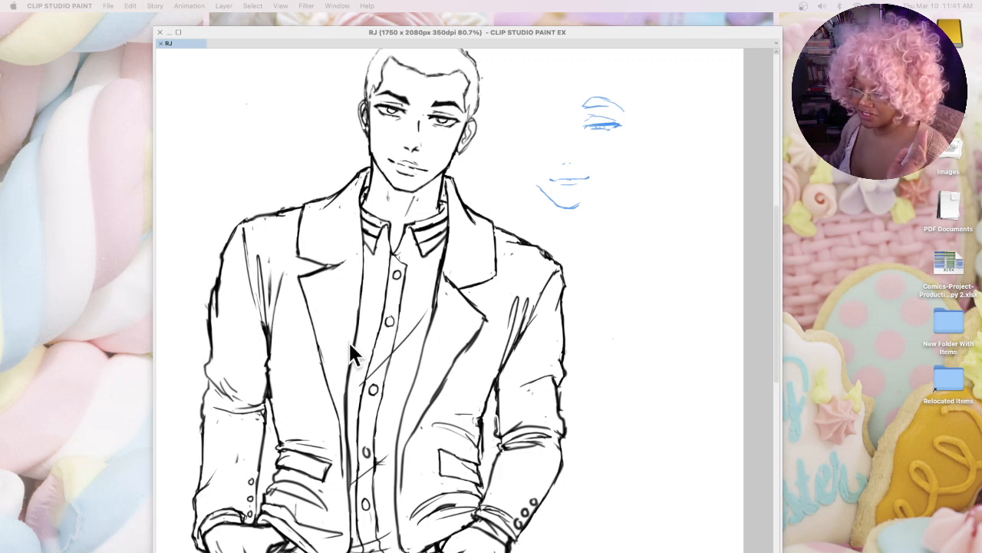
key("Tab")
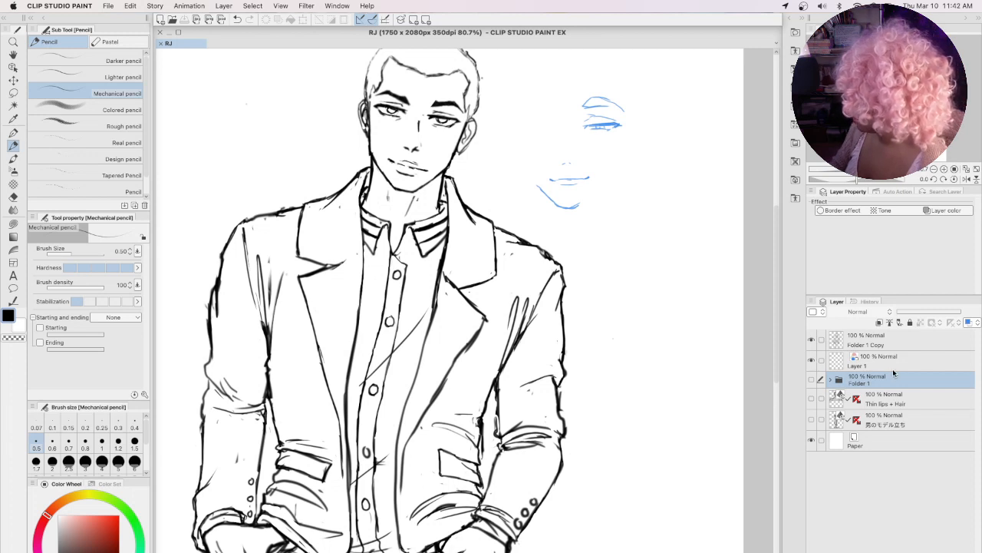
Step: Duplicate the Folder 1 Copy line-art layer and hide the original Folder 1 Copy
left_click(811, 361)
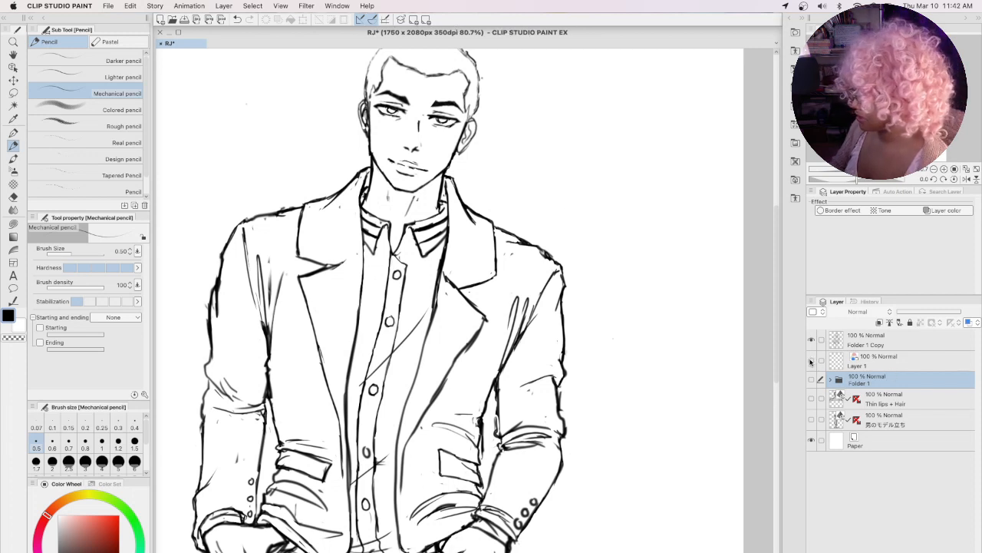
left_click(811, 361)
left_click(868, 346)
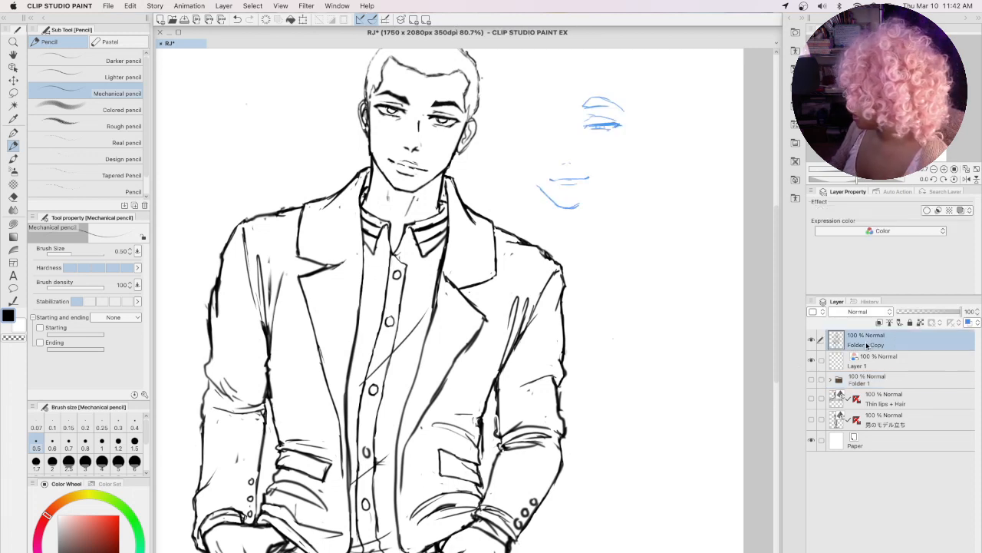
right_click(868, 346)
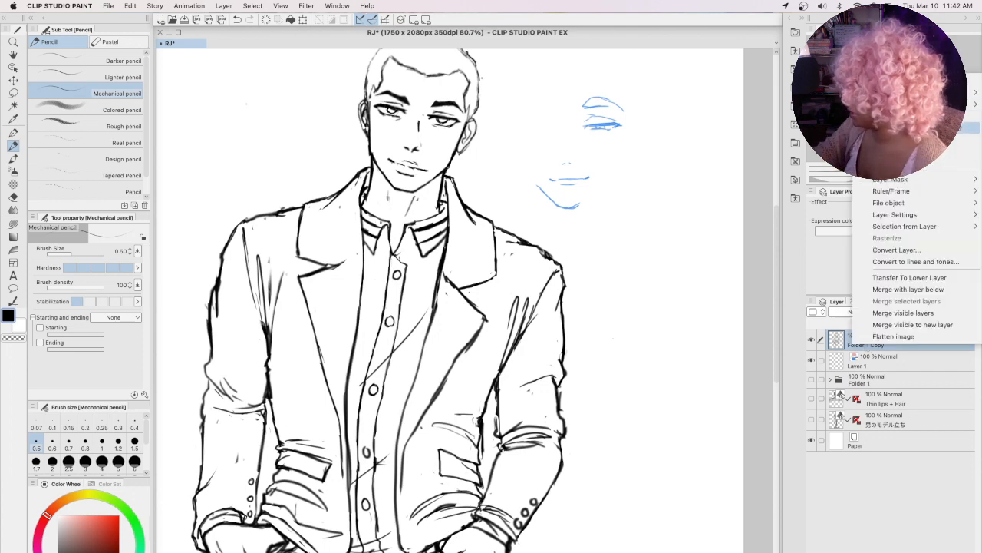
left_click(905, 151)
left_click(812, 361)
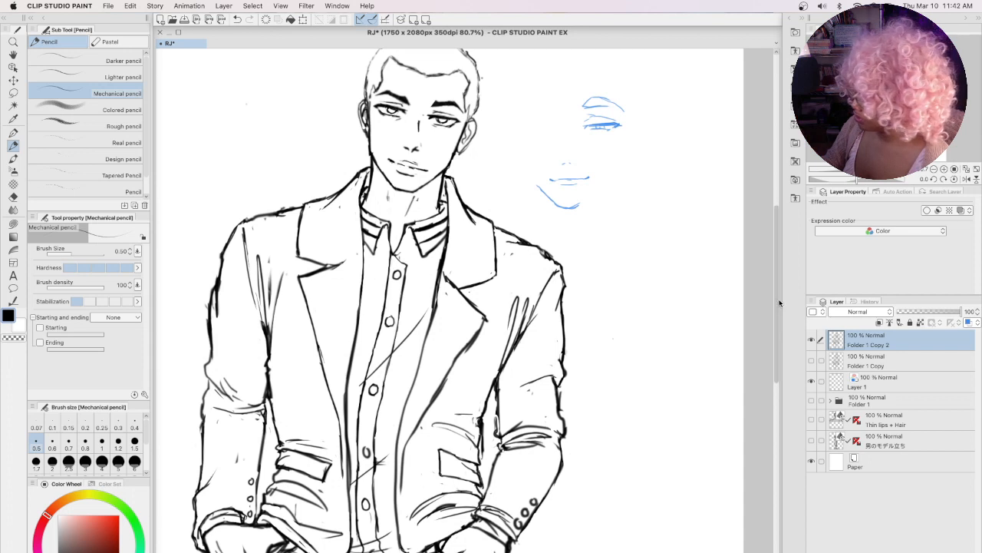
Step: Move Layer 1 to the top of the layer stack and apply the blue layer color to Folder 1 Copy 2
scroll(772, 280, "up", 2)
scroll(772, 280, "up", 2)
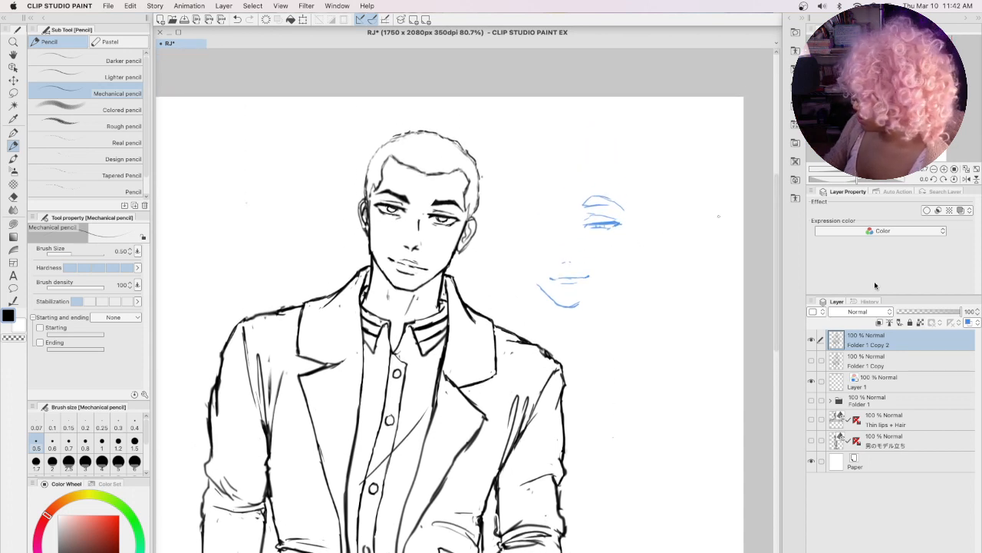
left_click_drag(869, 388, 880, 338)
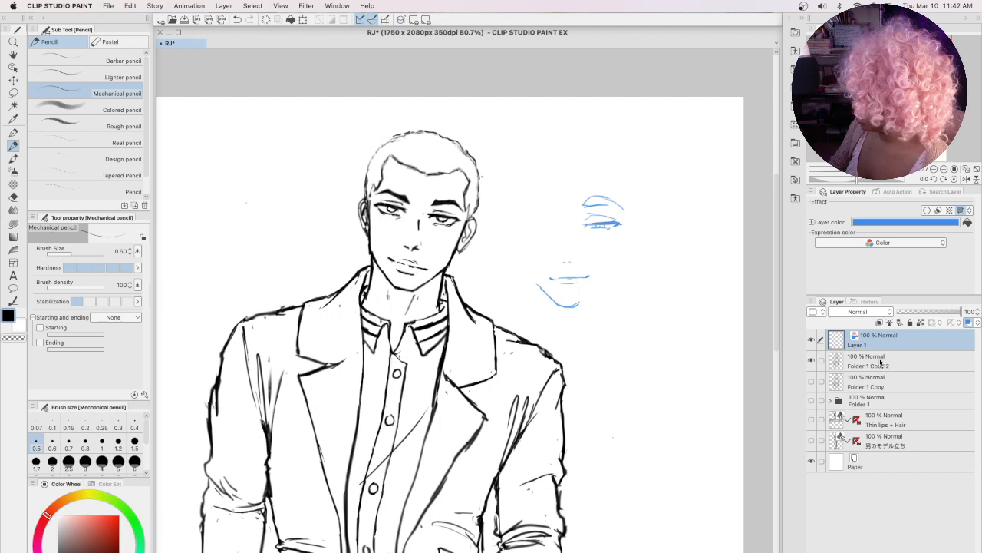
left_click(880, 363)
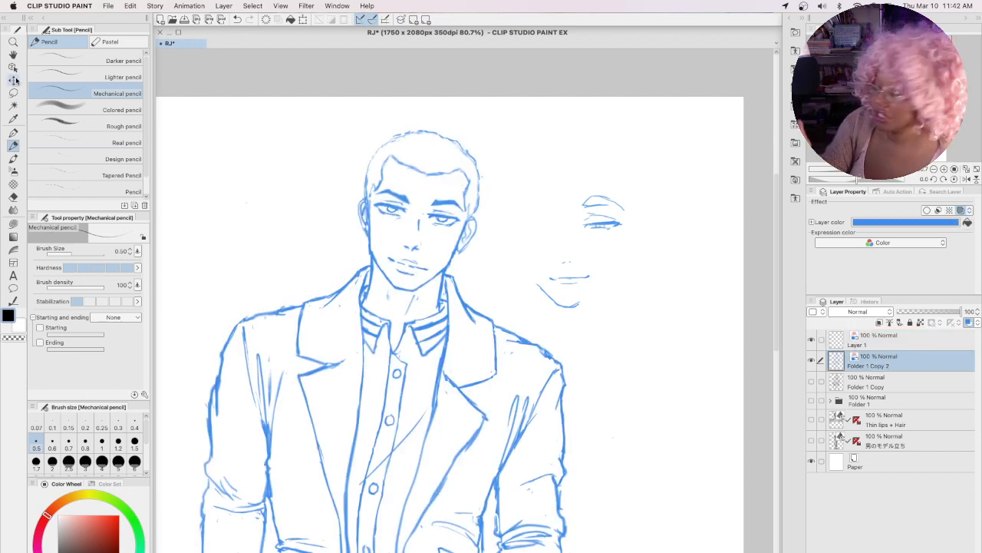
Step: Move the eye and mouth sketch on Layer 1 over the character's face
left_click(13, 80)
left_click(877, 338)
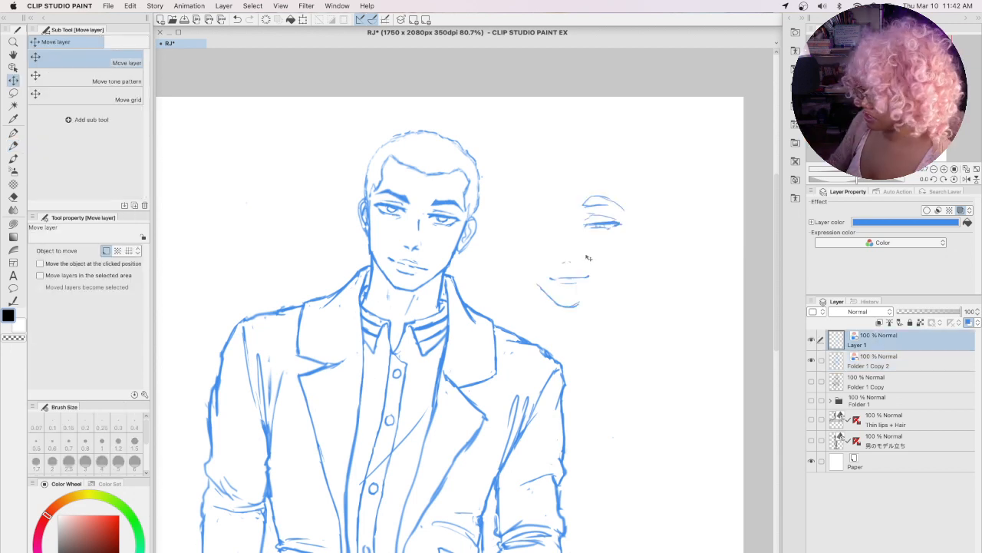
mouse_move(577, 295)
left_mouse_down()
mouse_move(453, 278)
mouse_move(422, 258)
left_mouse_up()
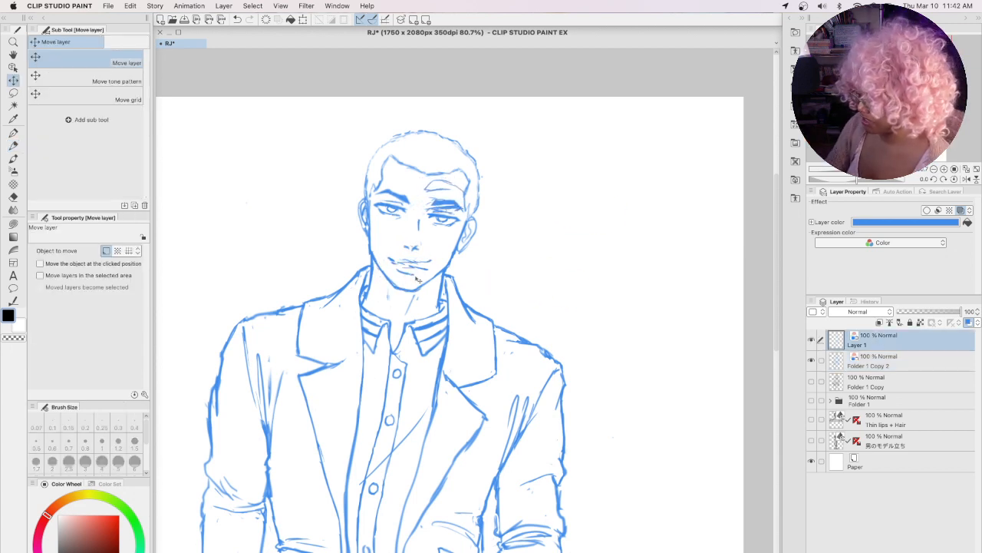
key("super+t")
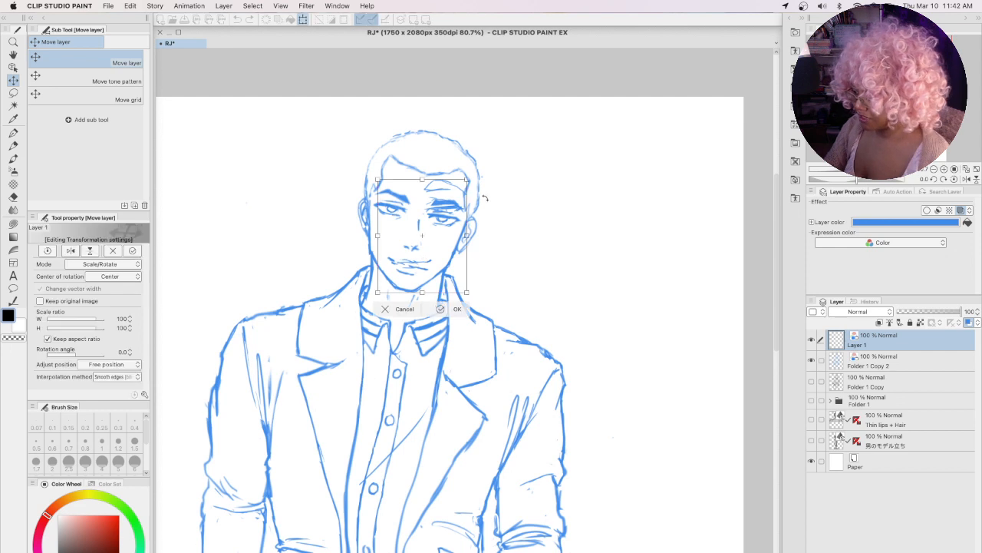
left_click_drag(487, 218, 489, 233)
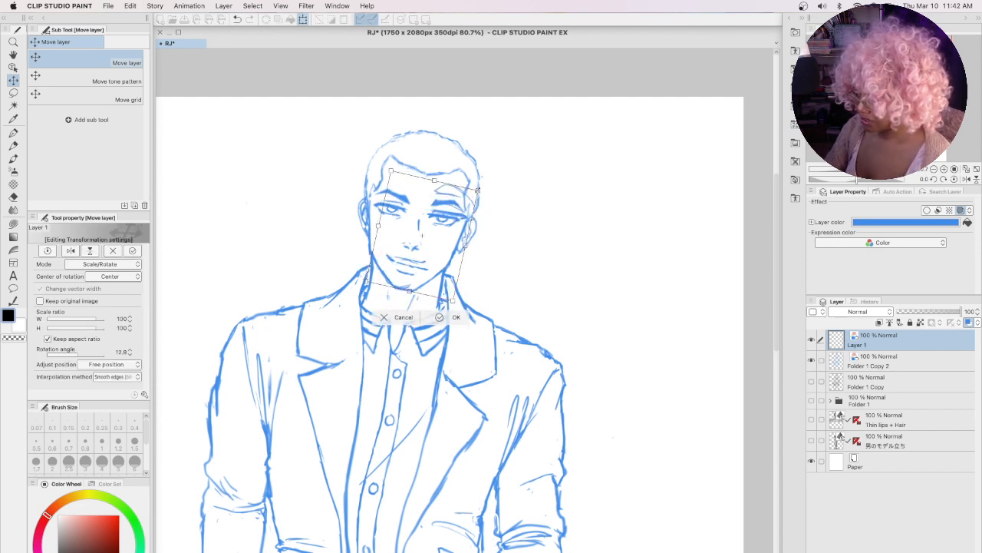
left_click_drag(477, 190, 468, 197)
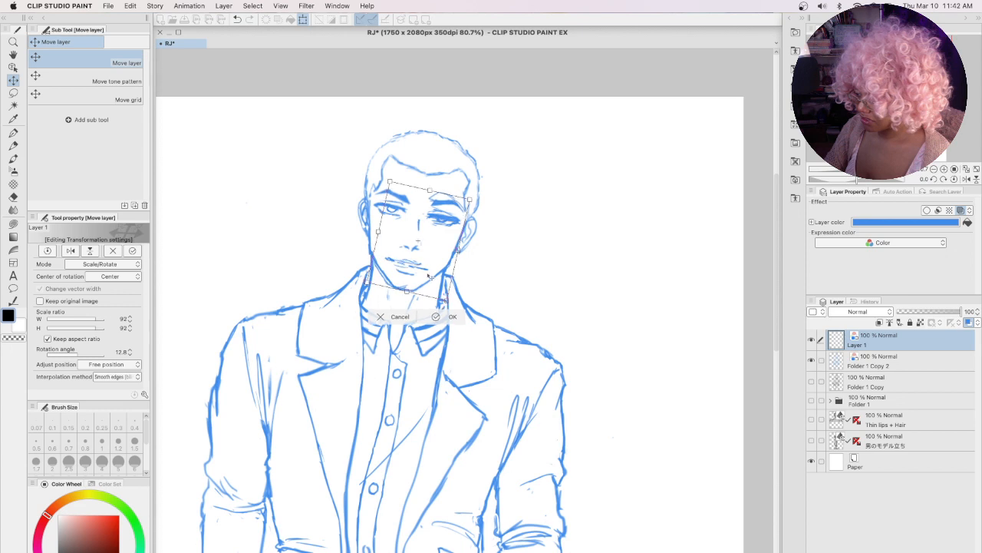
left_click_drag(427, 273, 434, 276)
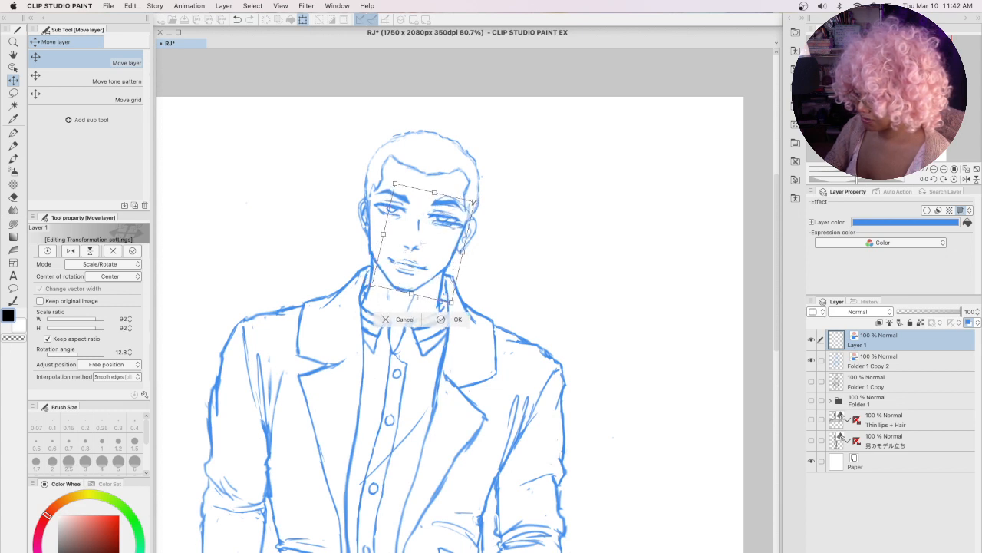
mouse_move(474, 201)
left_mouse_down()
mouse_move(484, 221)
mouse_move(474, 221)
mouse_move(483, 197)
left_mouse_up()
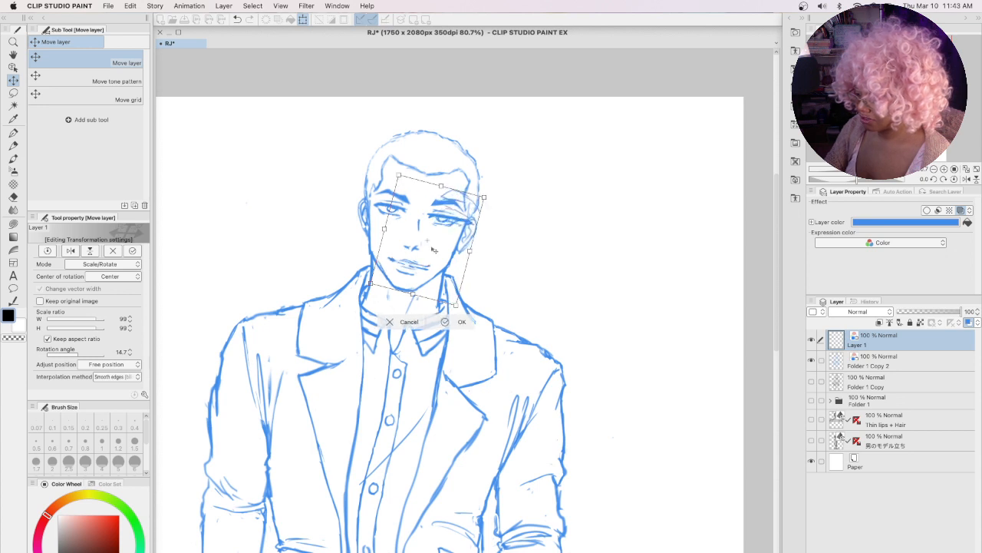
left_click_drag(432, 247, 449, 258)
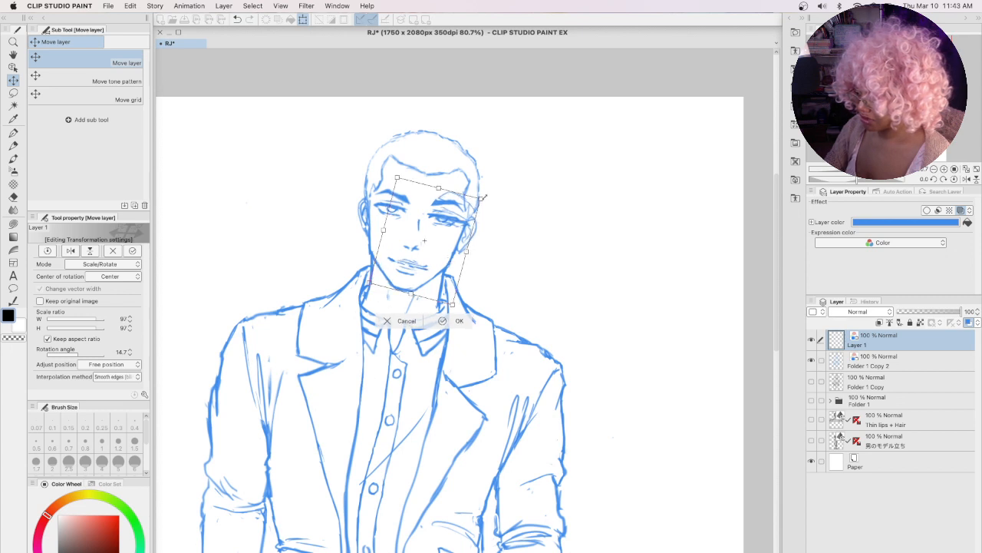
left_click_drag(482, 198, 479, 200)
left_click(410, 322)
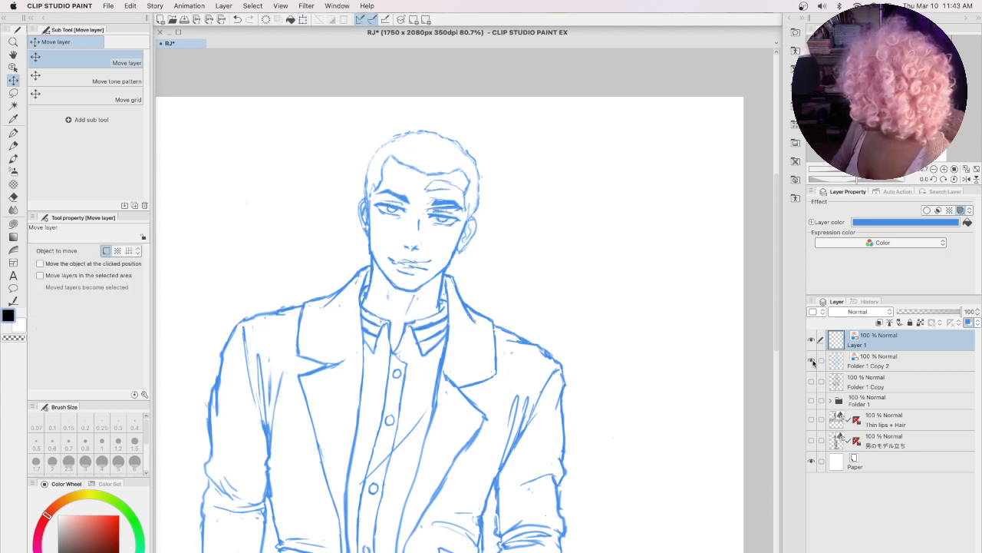
Step: Add a layer mask to Folder 1 Copy 2 and mask out the eye and eyebrow under the wink sketch, plus the nose bridge line
left_click(885, 362)
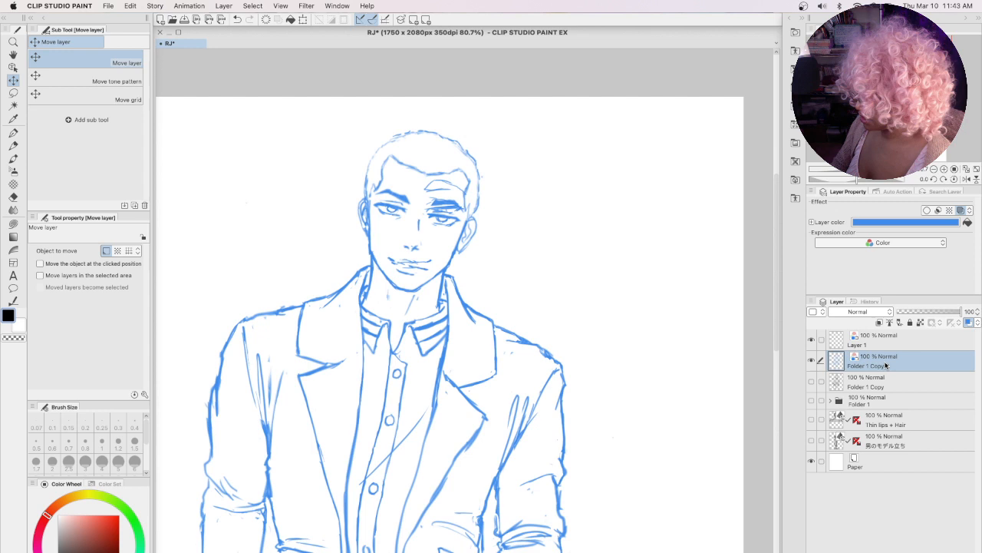
left_click(928, 551)
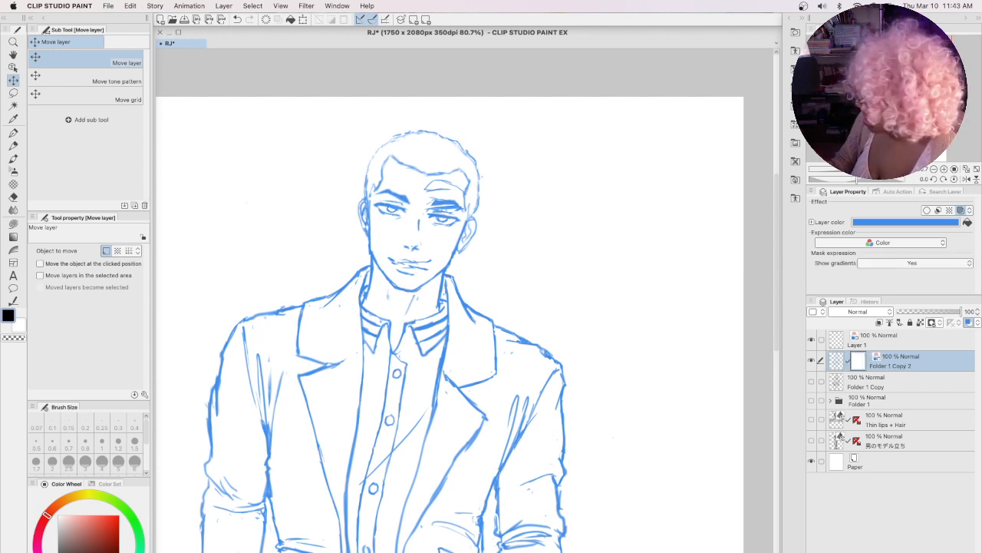
left_click(13, 132)
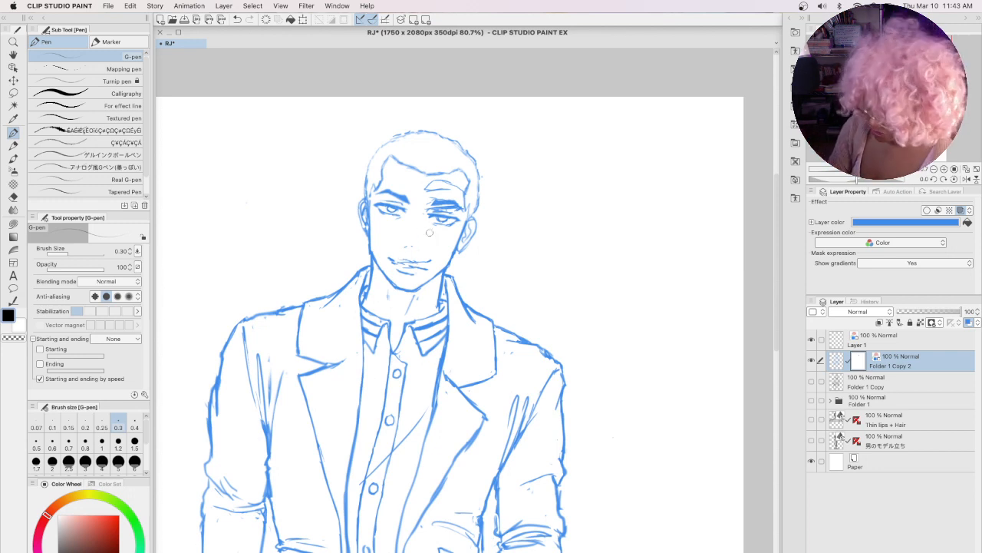
key("super+z")
key("super+z")
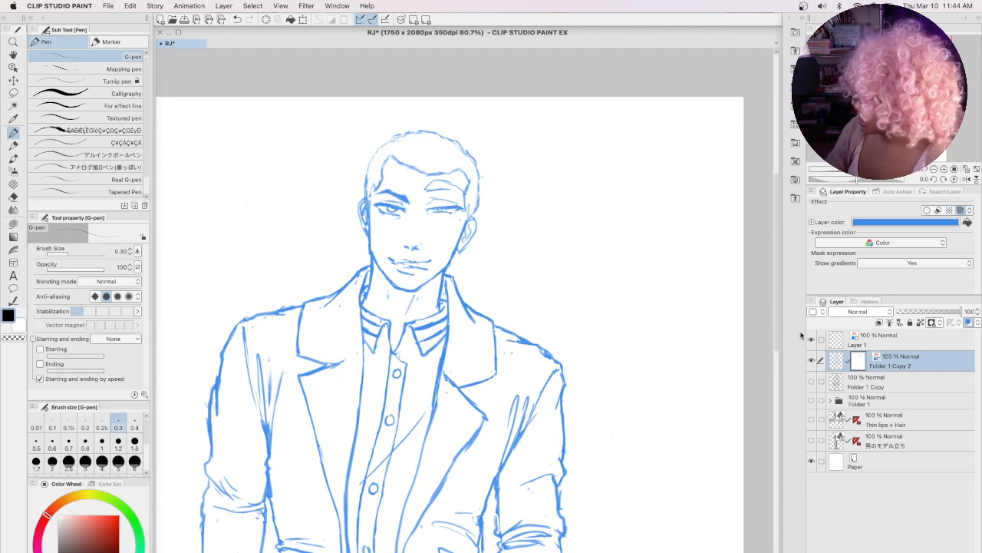
Step: Toggle Folder 1 Copy 2, then hide it and Layer 1 to view the original Folder 1 Copy drawing alone
left_click(812, 360)
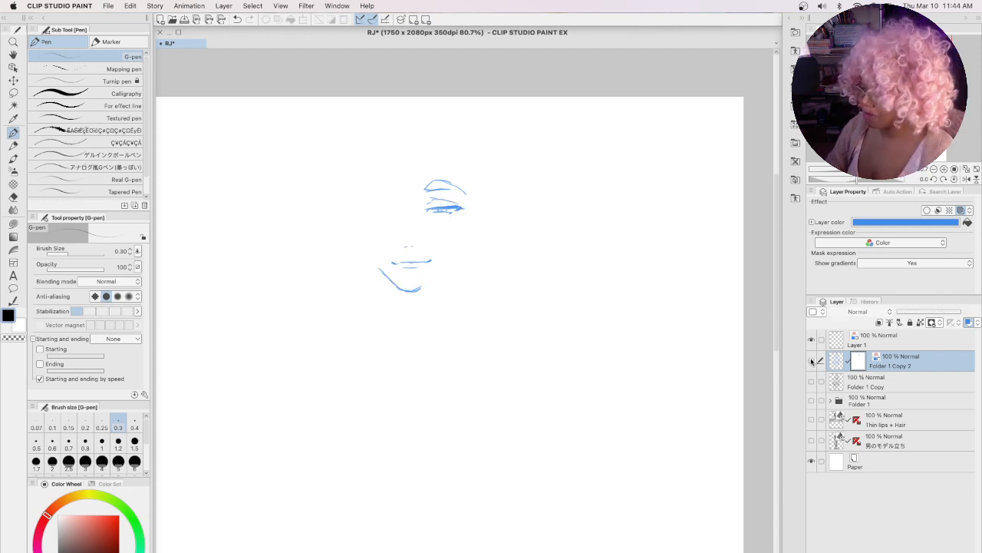
left_click(812, 360)
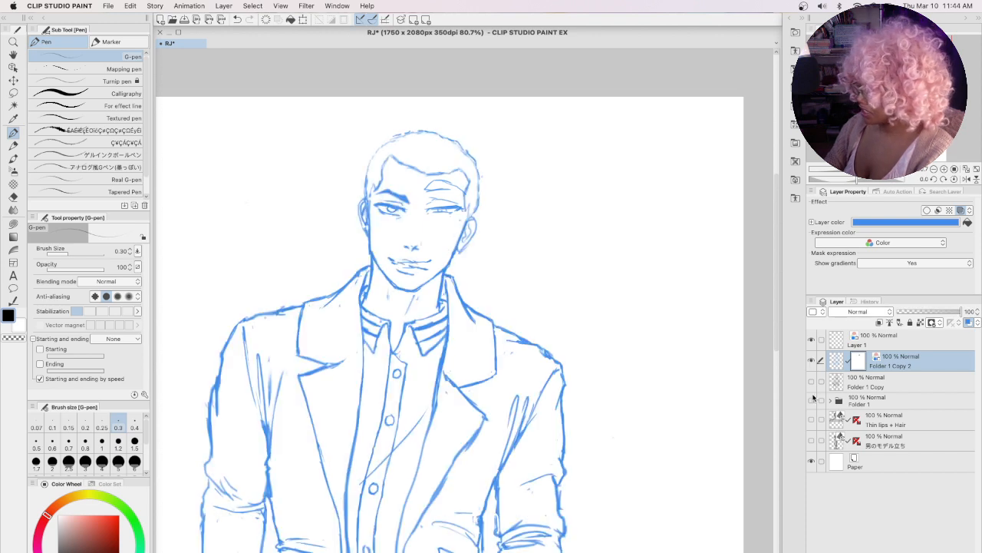
left_click(810, 361)
left_click(811, 340)
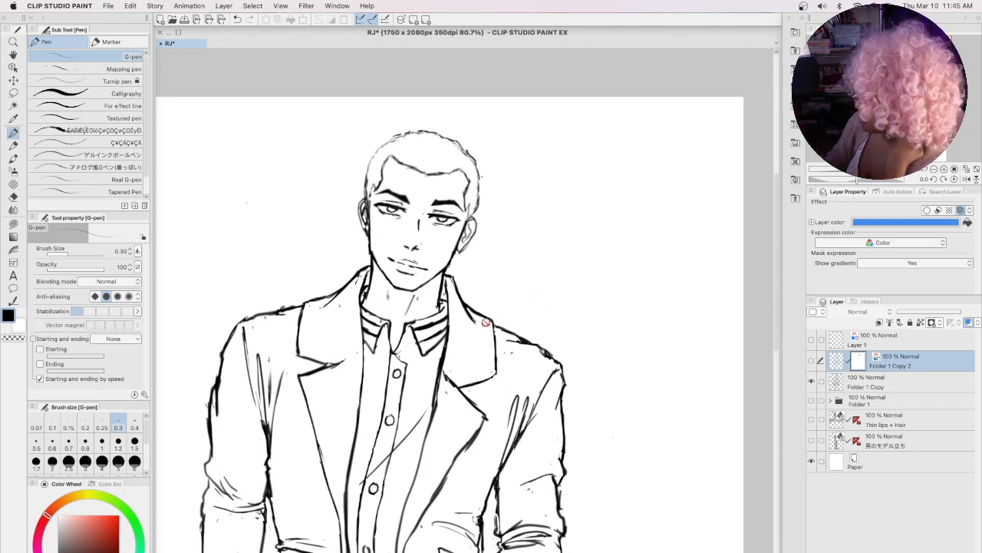
left_click(811, 381)
left_click(811, 382)
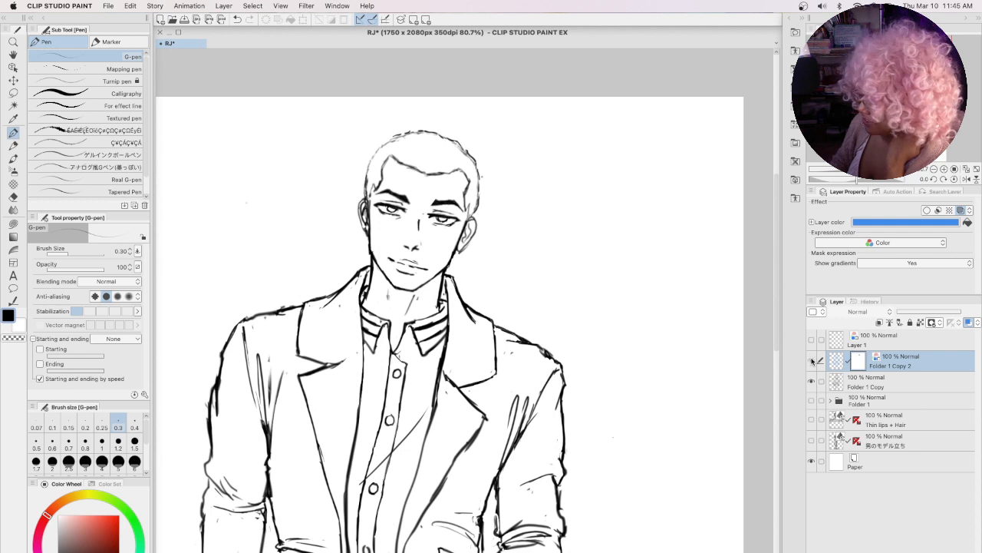
Step: Hide Folder 1 Copy again, show Folder 1 Copy 2 and Layer 1, and compare the wink sketch with the masked face
left_click(812, 360)
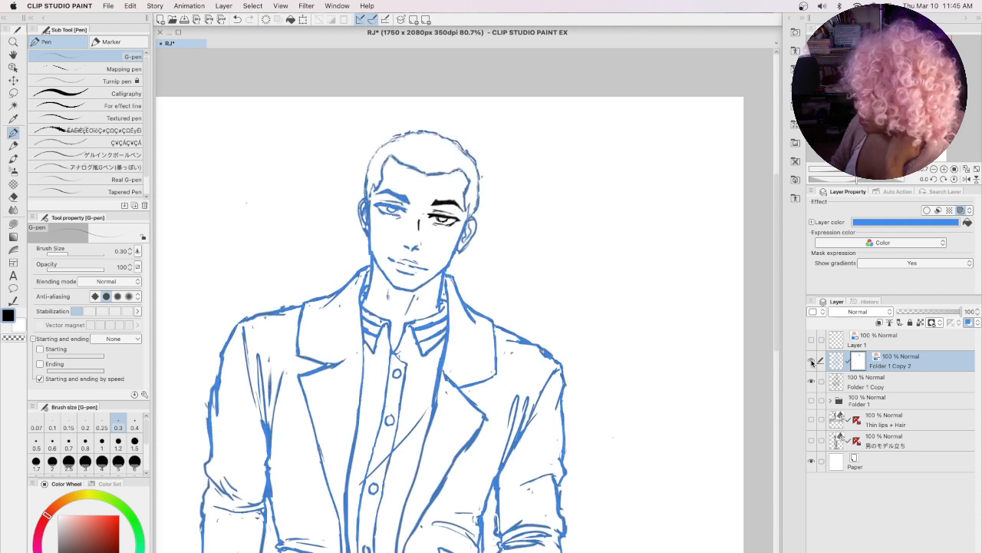
left_click(812, 381)
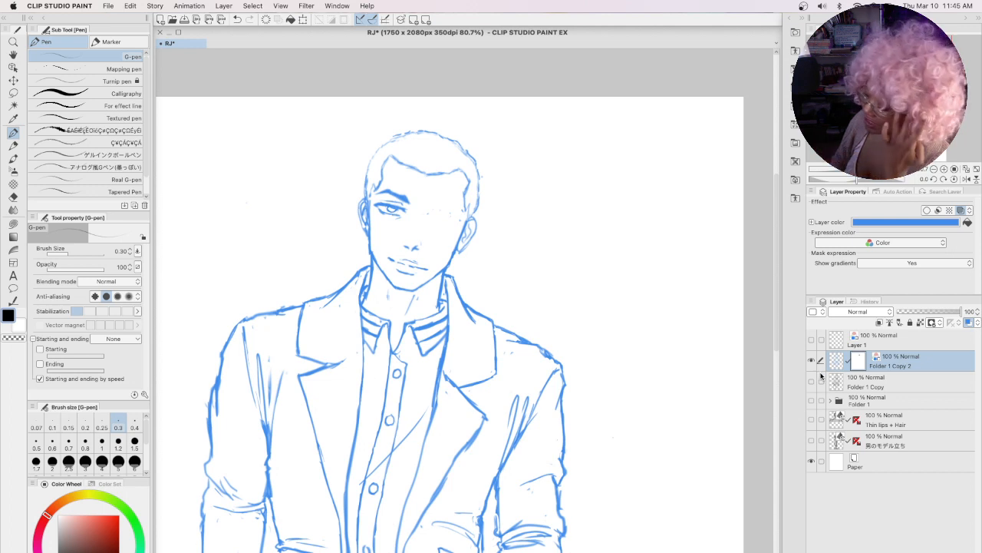
left_click(812, 339)
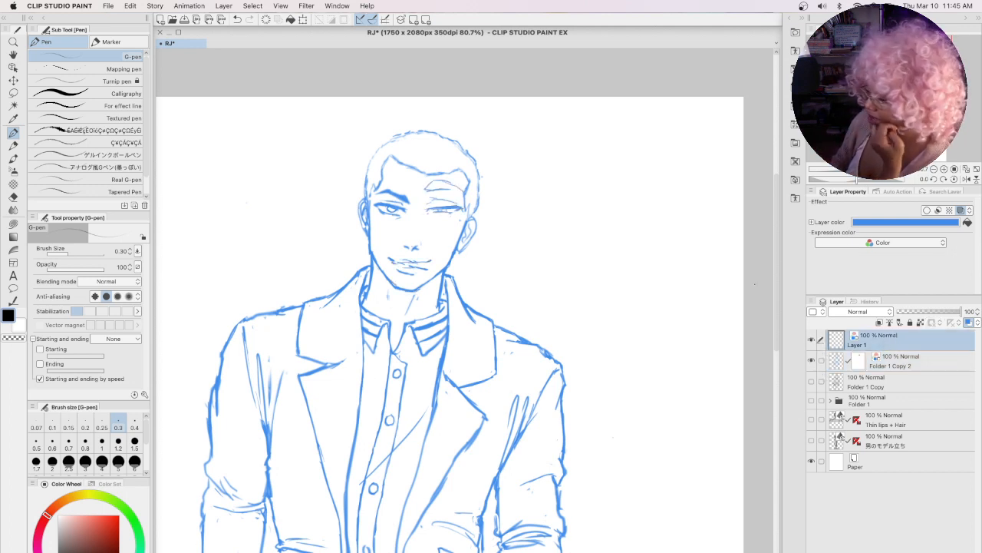
left_click(886, 343)
left_click(811, 360)
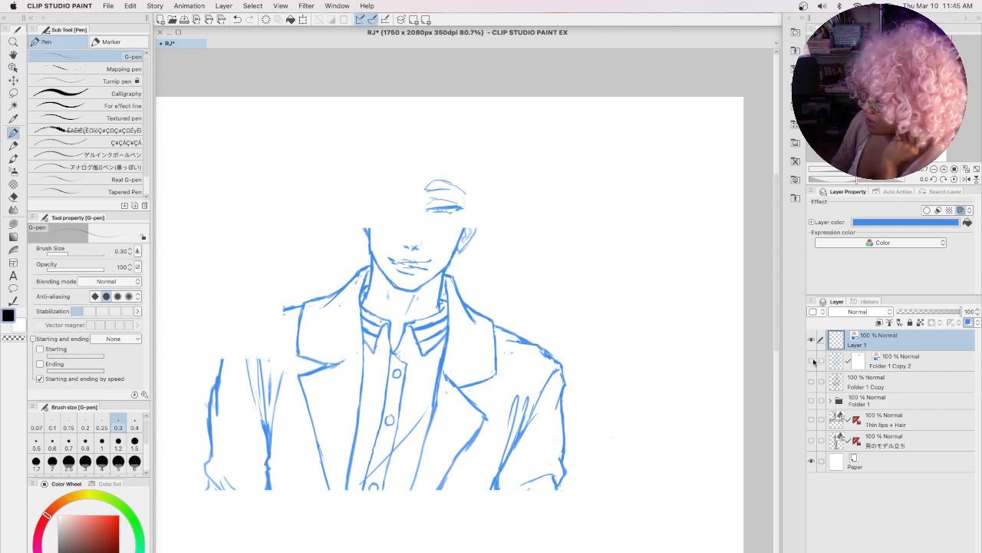
left_click(812, 360)
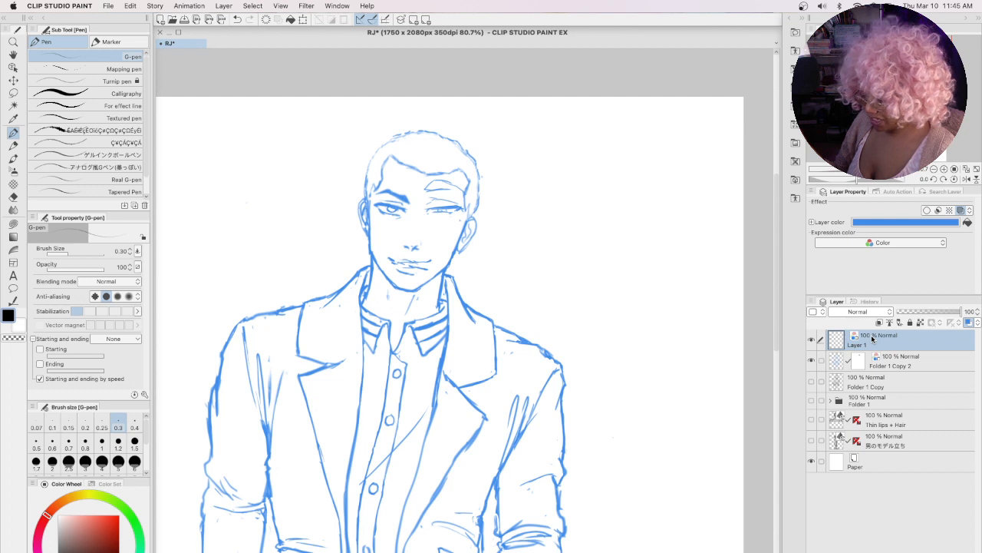
Step: Transform the Layer 1 sketch to match the head tilt, rotating it 12.7 degrees and scaling it to 98%, and fit it onto the face
key("super+t")
left_click_drag(495, 194, 485, 235)
left_click_drag(432, 257, 432, 262)
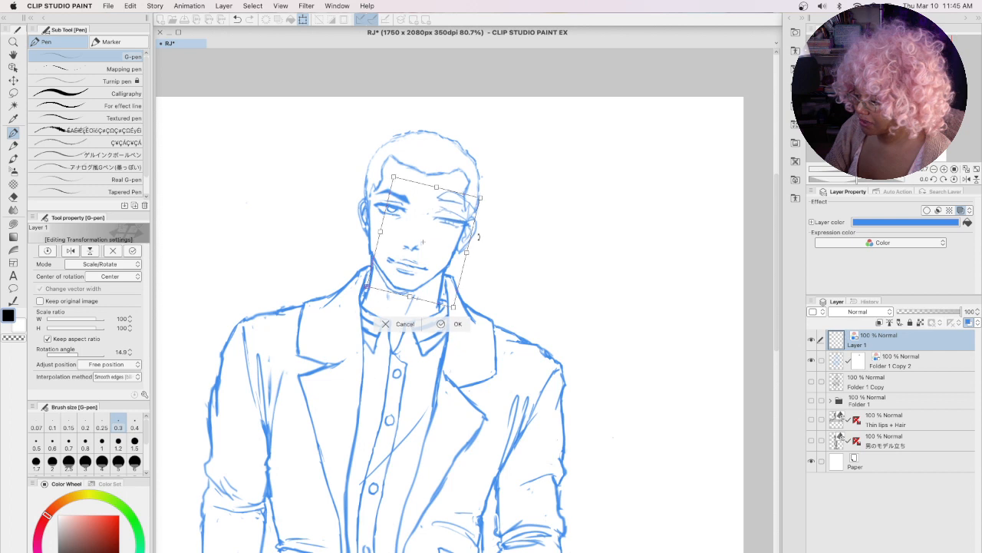
left_click_drag(478, 237, 479, 230)
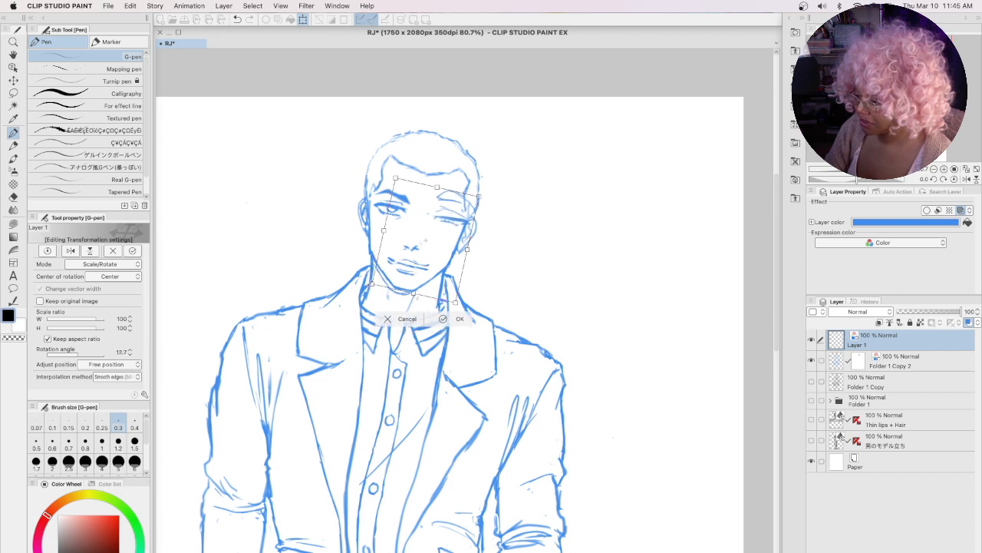
left_click_drag(372, 284, 374, 281)
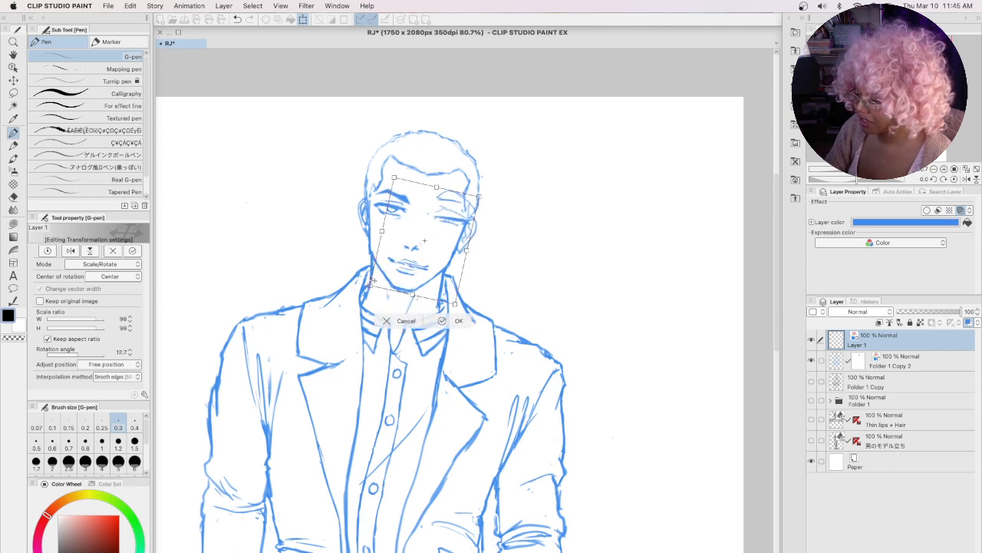
left_click(445, 321)
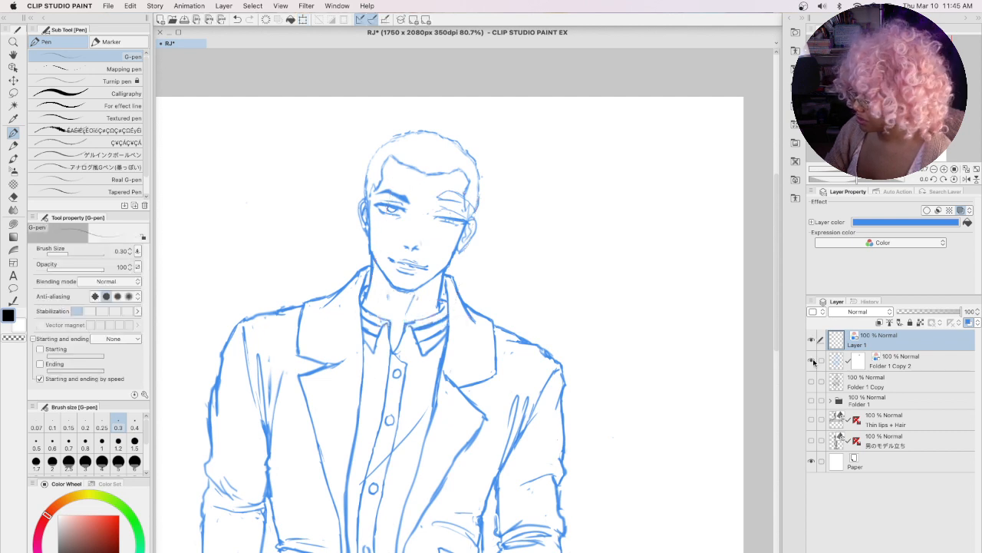
Step: Compare the sketched wink and mouth with the original drawing by toggling Folder 1 Copy and Folder 1 Copy 2
left_click(889, 364)
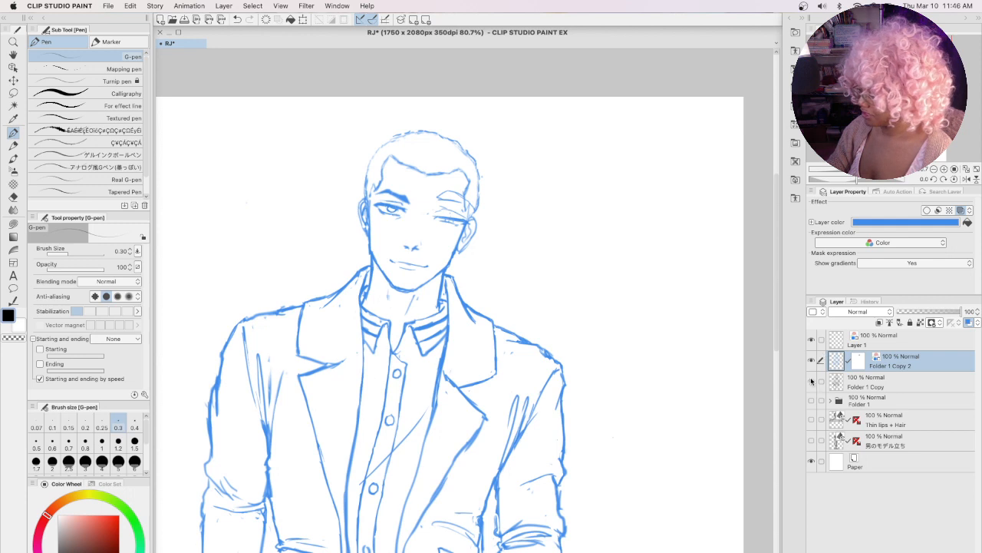
left_click(812, 380)
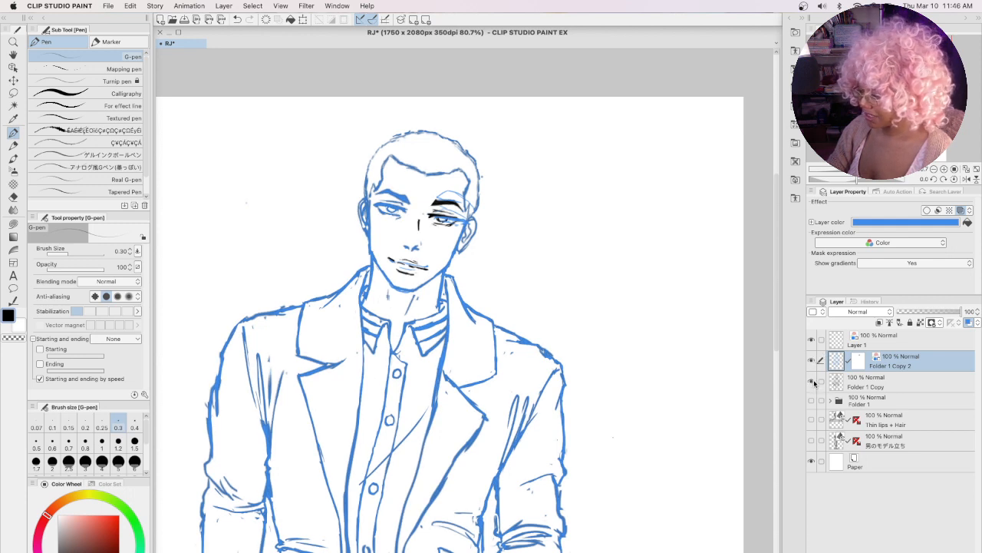
left_click(812, 381)
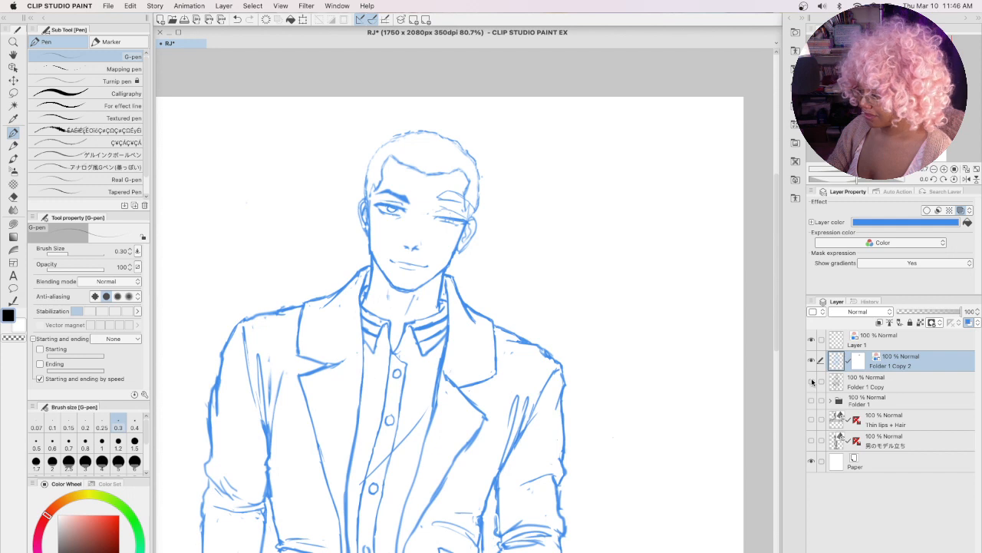
left_click(811, 360)
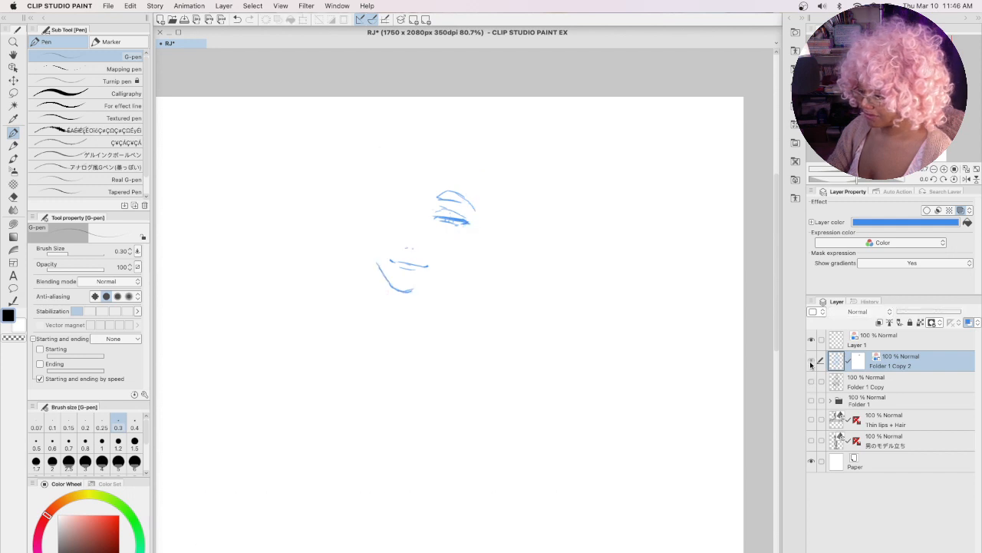
left_click(811, 361)
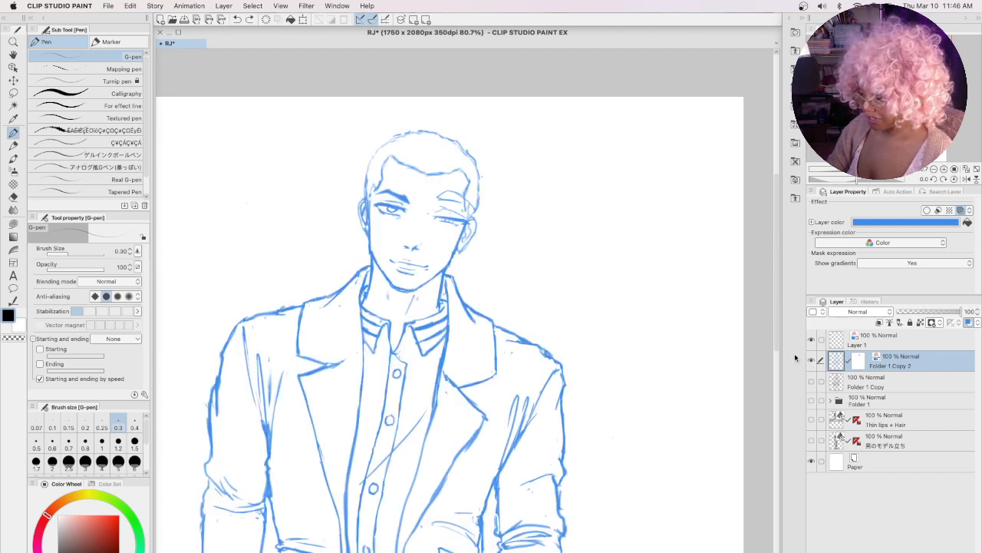
Step: Undo the removal of the original mouth and the sketch transform before it, and restore only the sketch transform
key("super+z")
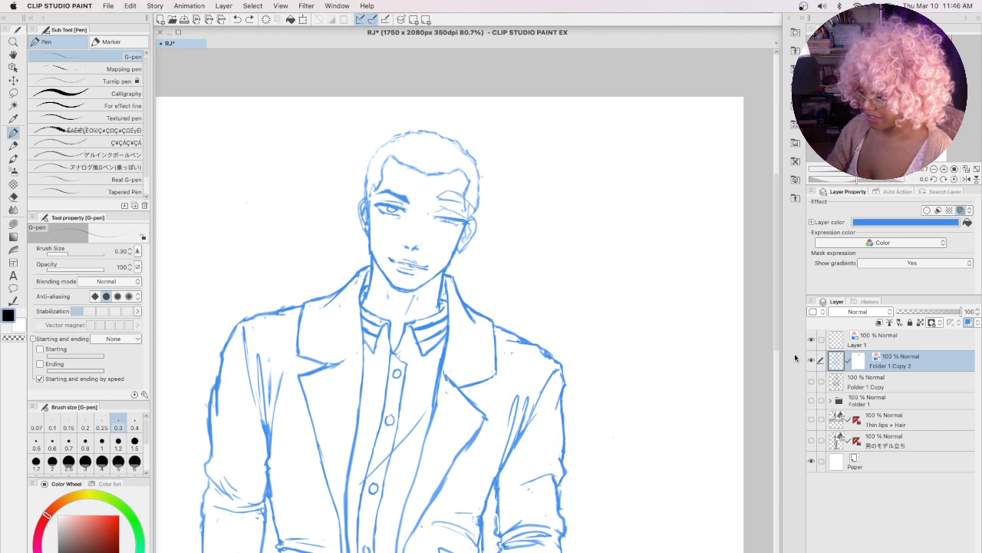
key("super+z")
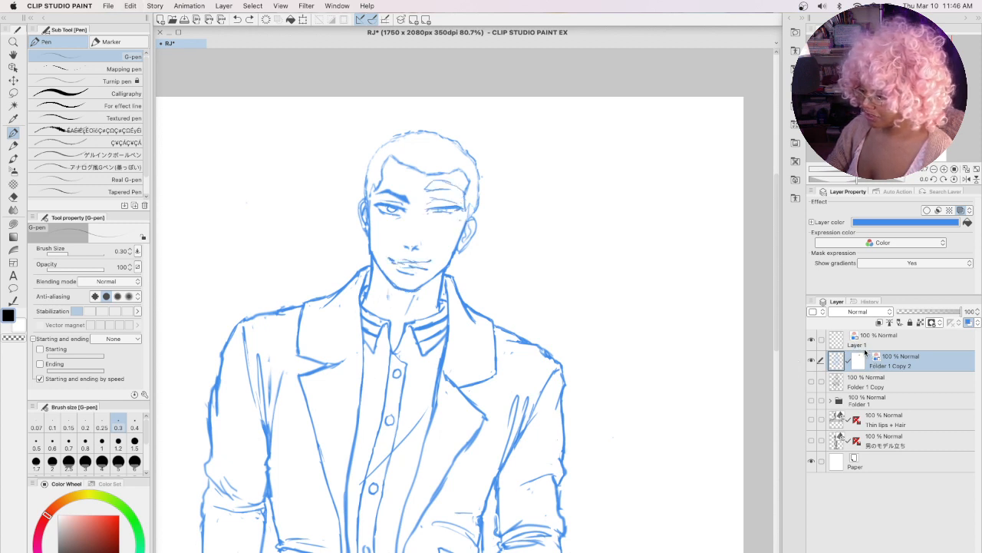
left_click(249, 20)
left_click(250, 19)
left_click(13, 93)
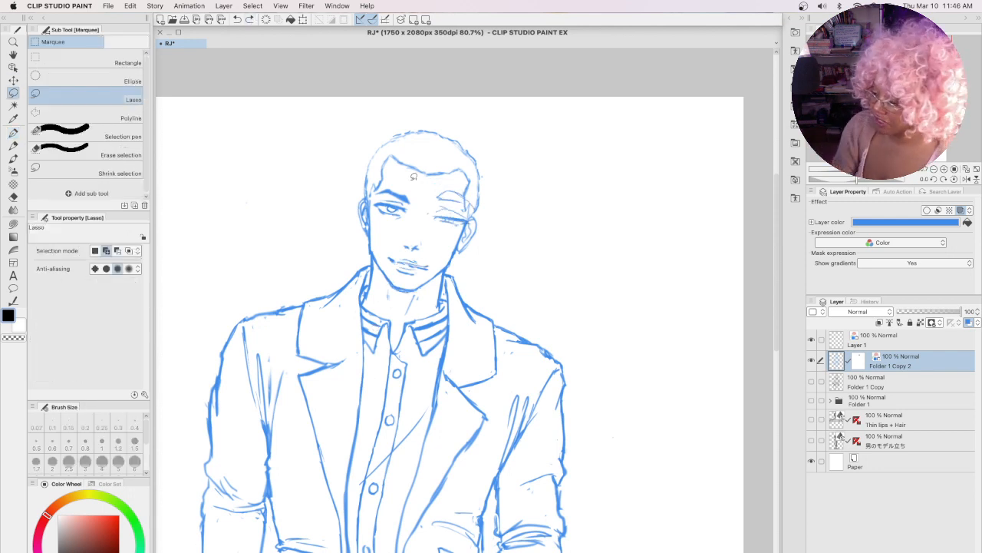
mouse_move(427, 238)
left_mouse_down()
mouse_move(401, 301)
mouse_move(430, 296)
mouse_move(444, 245)
left_mouse_up()
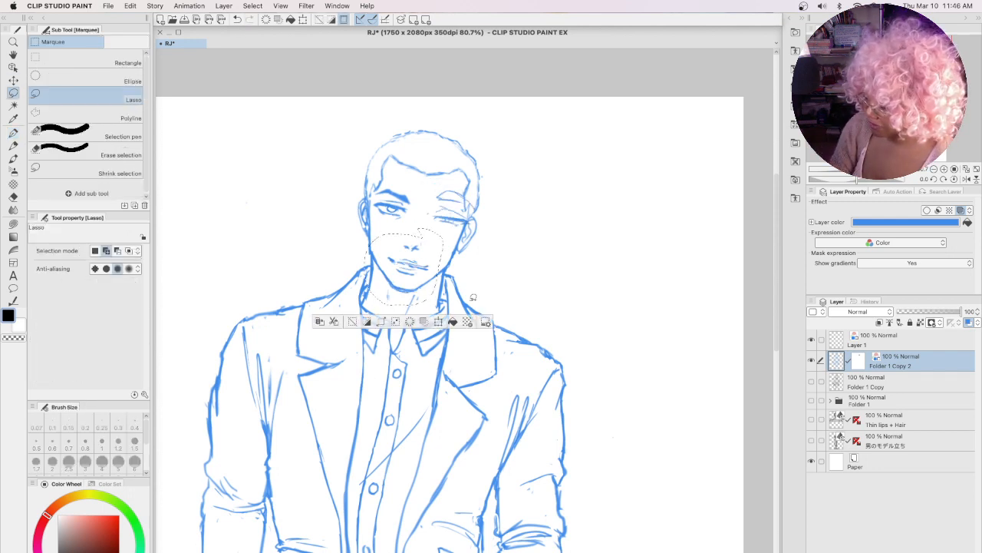
key("super+t")
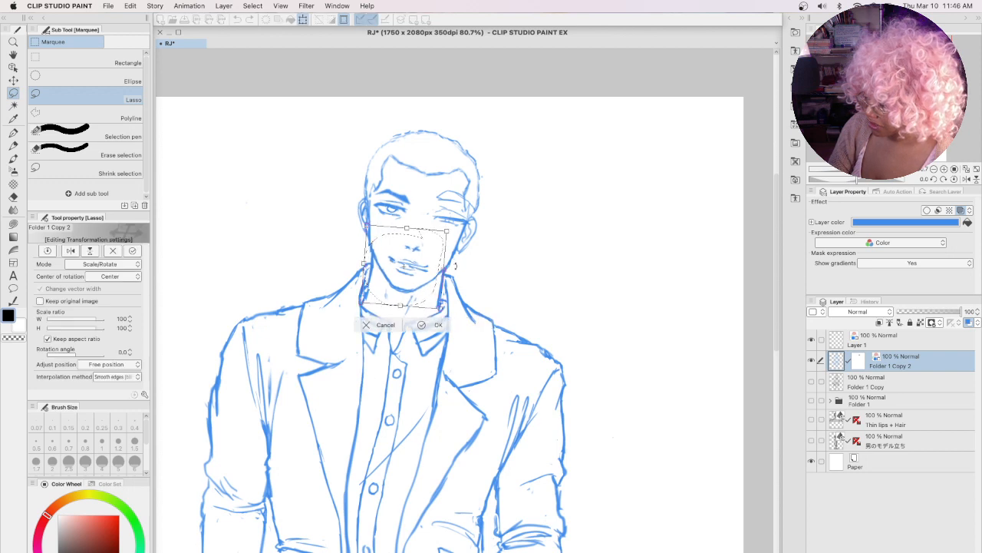
left_click_drag(457, 255, 451, 263)
left_click(377, 326)
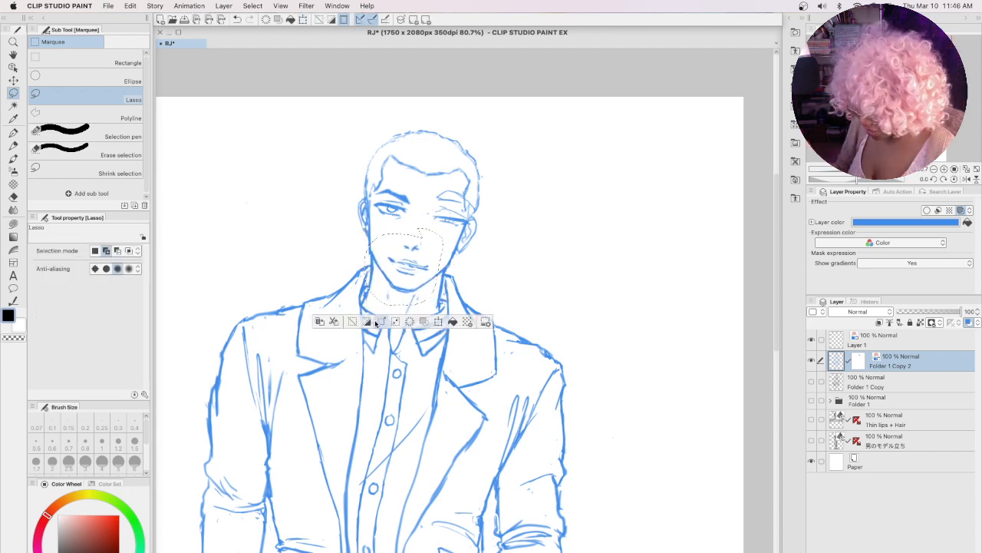
key("super+d")
Step: Lasso the nose, mouth and chin sketch on Layer 1 and transform it to 97% scale with a 4.1 degree rotation
key("alt+bracketright")
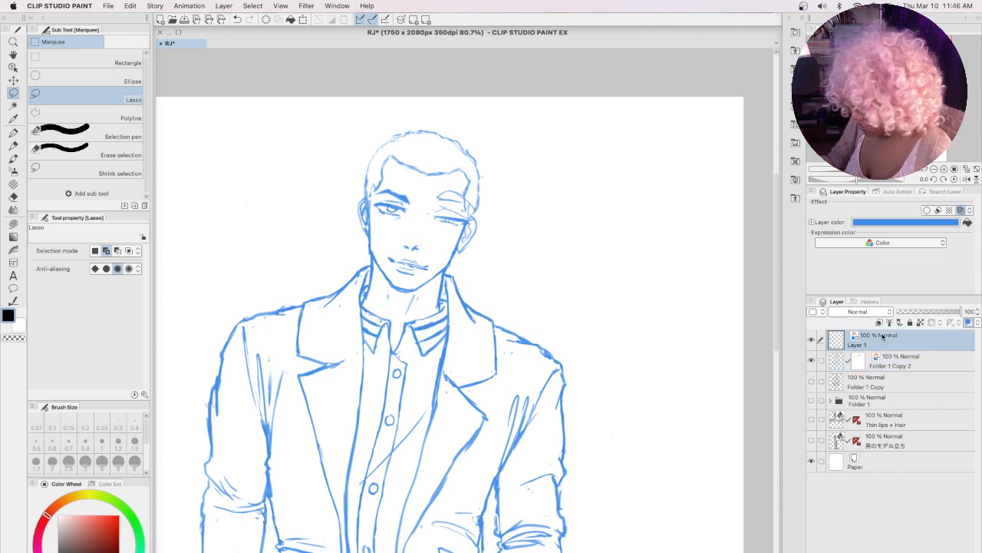
left_click_drag(421, 237, 366, 256)
left_click_drag(426, 228, 393, 236)
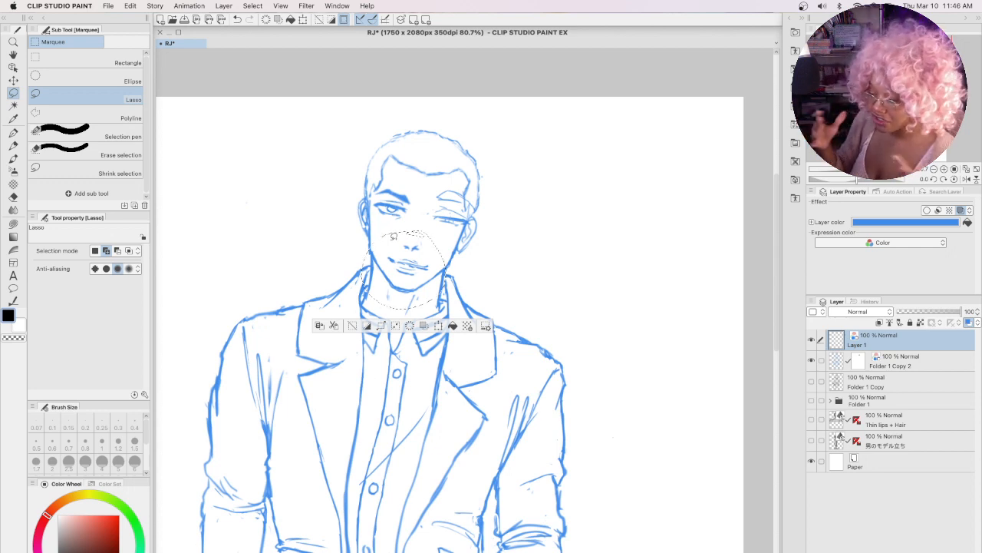
left_click(438, 326)
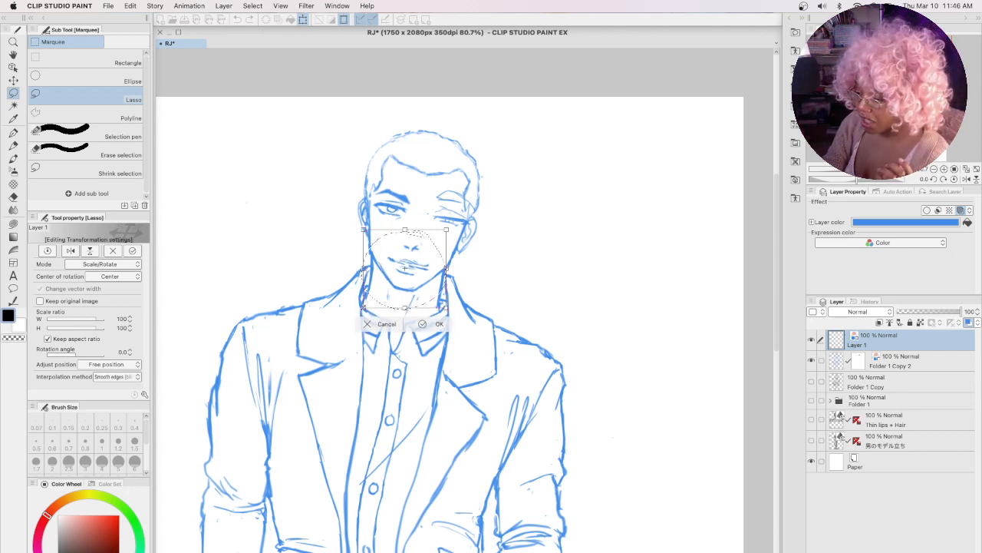
left_click_drag(447, 307, 445, 306)
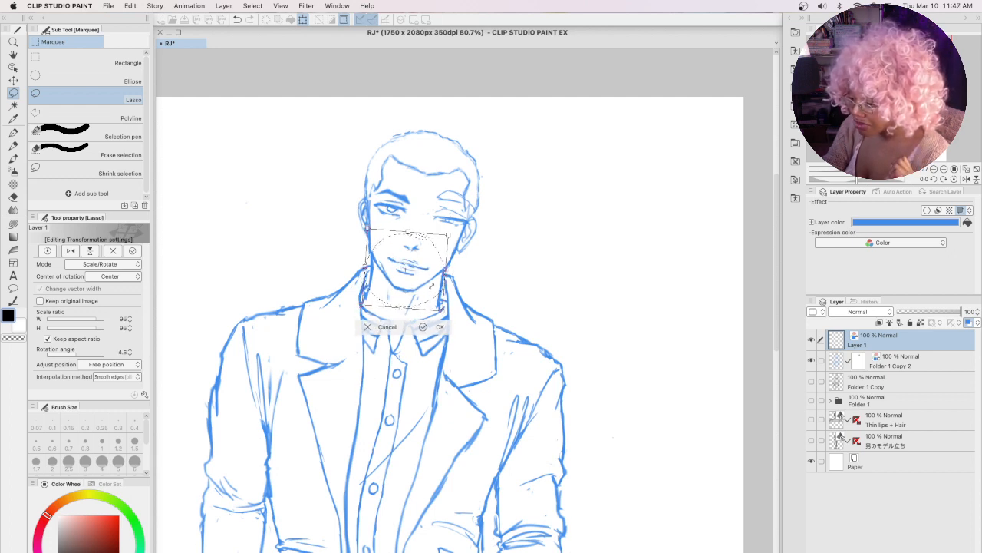
left_click_drag(454, 277, 446, 271)
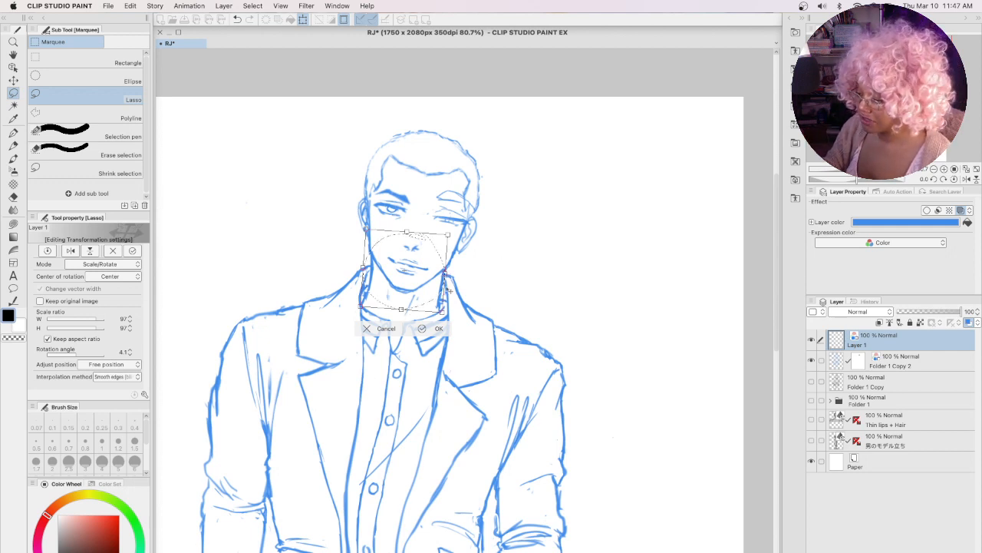
left_click(438, 328)
Step: Toggle Folder 1 Copy 2 and Layer 1 in turn to compare the refitted mouth sketch with the face
left_click(812, 360)
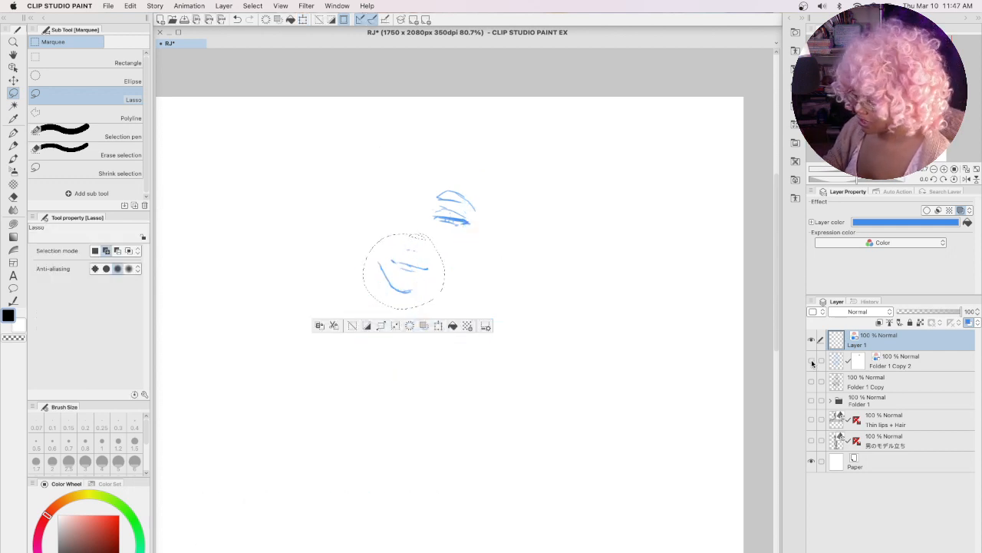
left_click(812, 361)
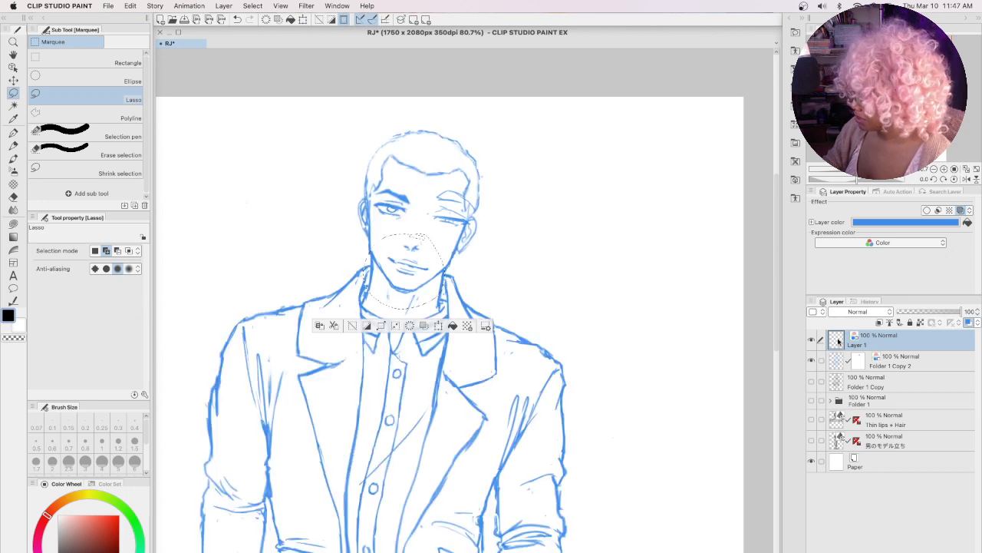
left_click(812, 340)
left_click(812, 340)
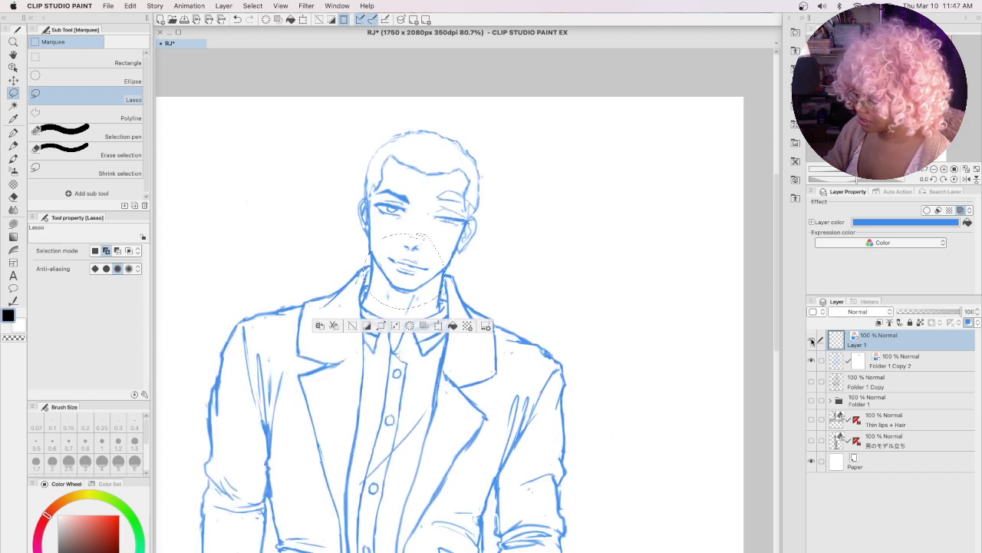
left_click(812, 339)
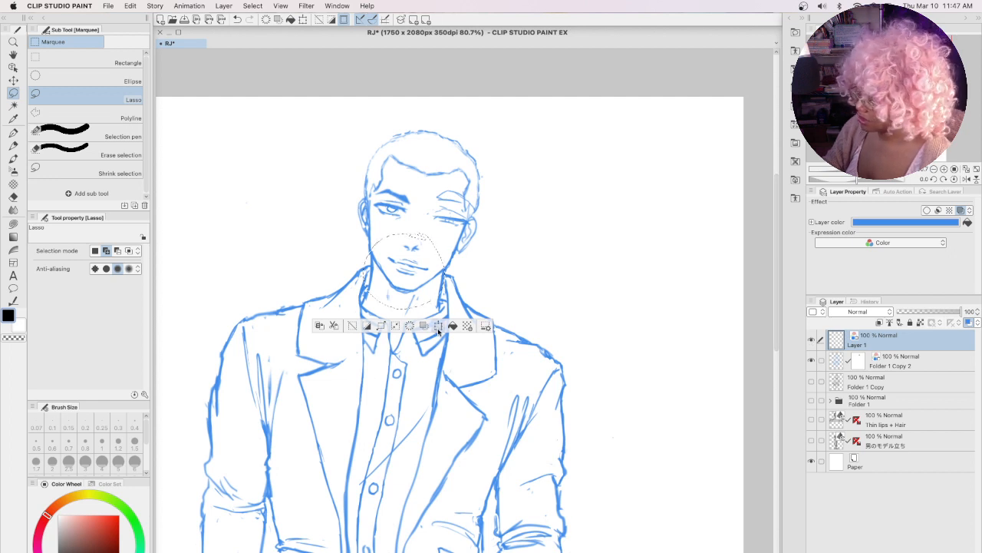
key("super+t")
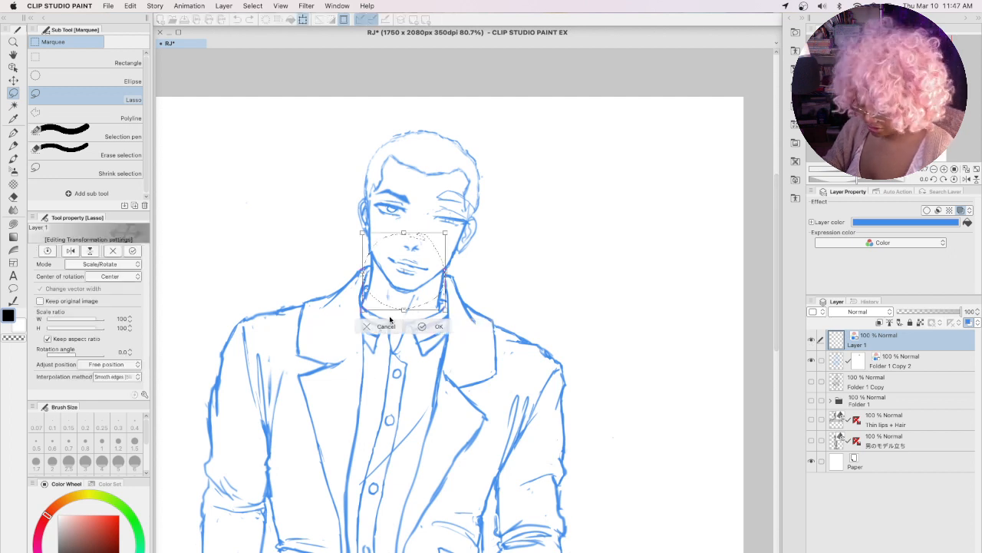
left_click(386, 328)
key("super+d")
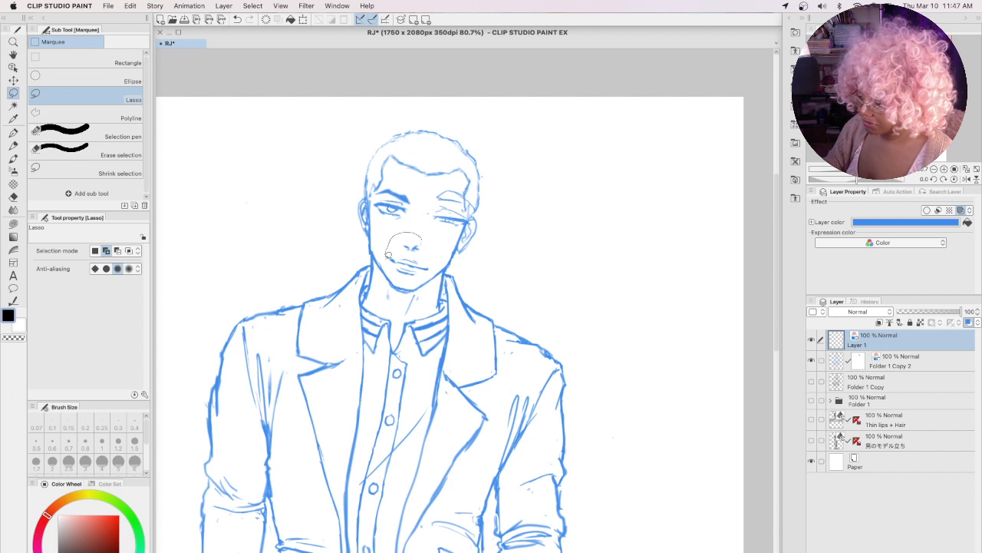
Step: Lasso only the nose and mouth sketch on Layer 1, enlarge it to 106%, rotate it 1.2 degrees, and clear the selection
left_click_drag(435, 267, 434, 244)
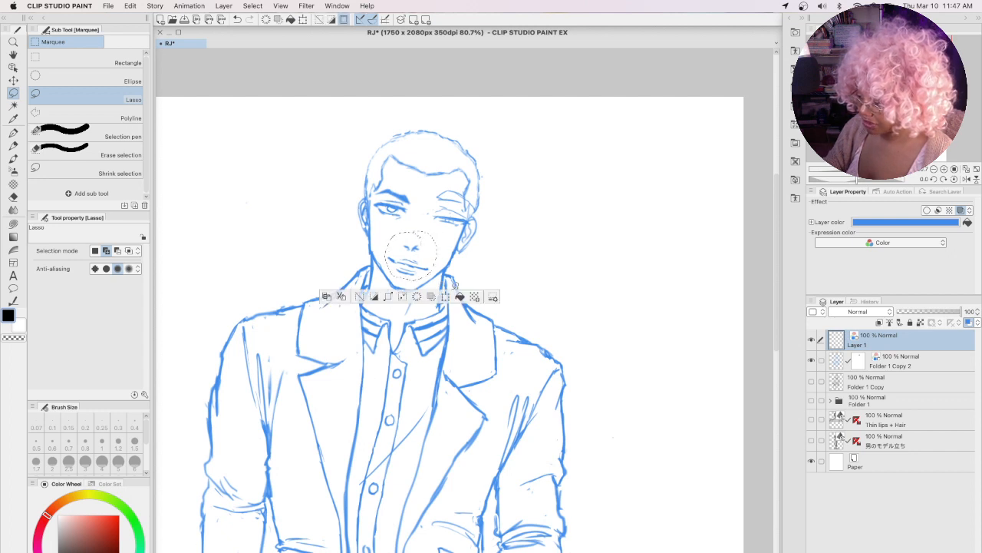
left_click(404, 297)
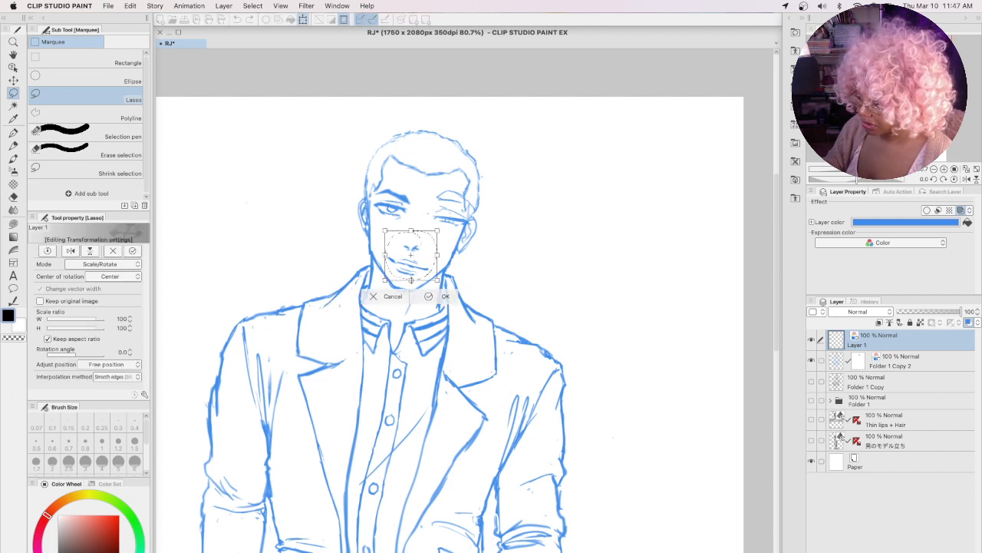
left_click_drag(438, 254, 410, 281)
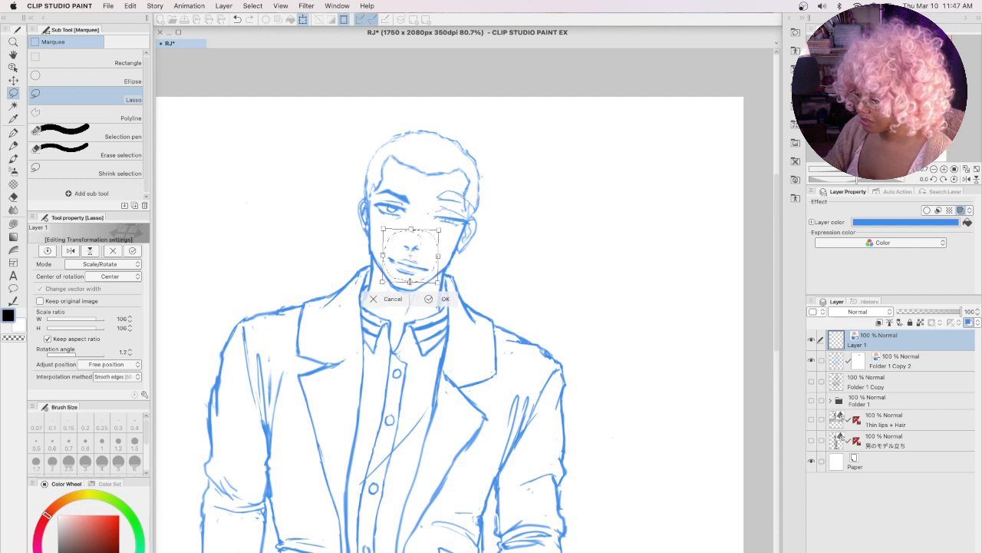
left_click(429, 298)
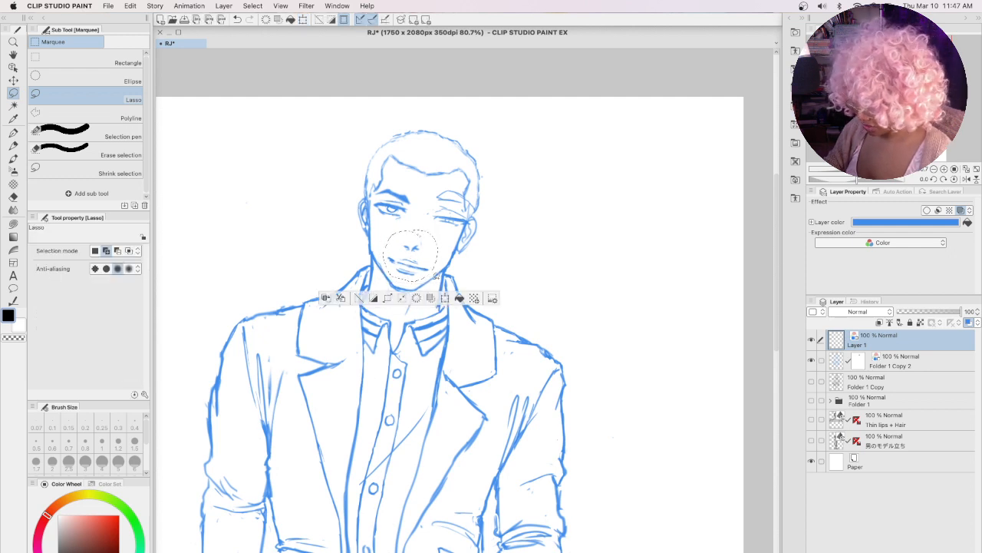
left_click(435, 275)
Step: Remove the original lip lines from Folder 1 Copy 2 beneath the sketched mouth and choose the Mechanical pencil
left_click(890, 361)
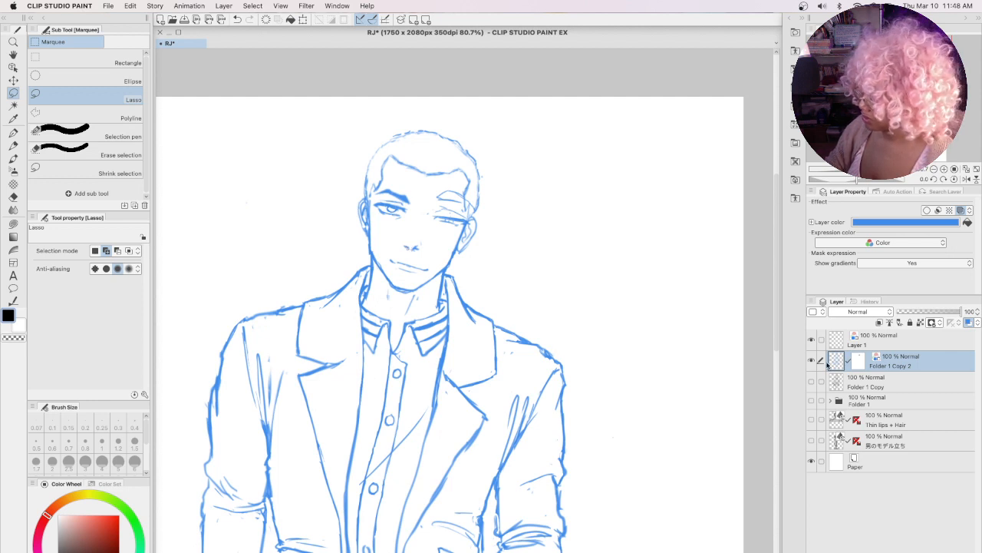
left_click(15, 145)
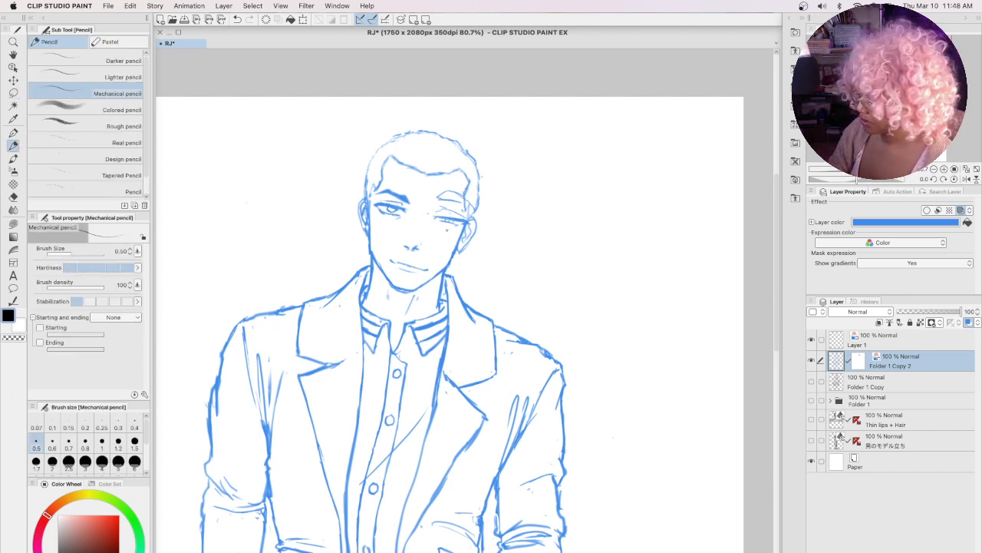
Step: Lasso the winking eye and eyebrow on Layer 1, shrink them slightly and reposition them closer to the nose
left_click(875, 340)
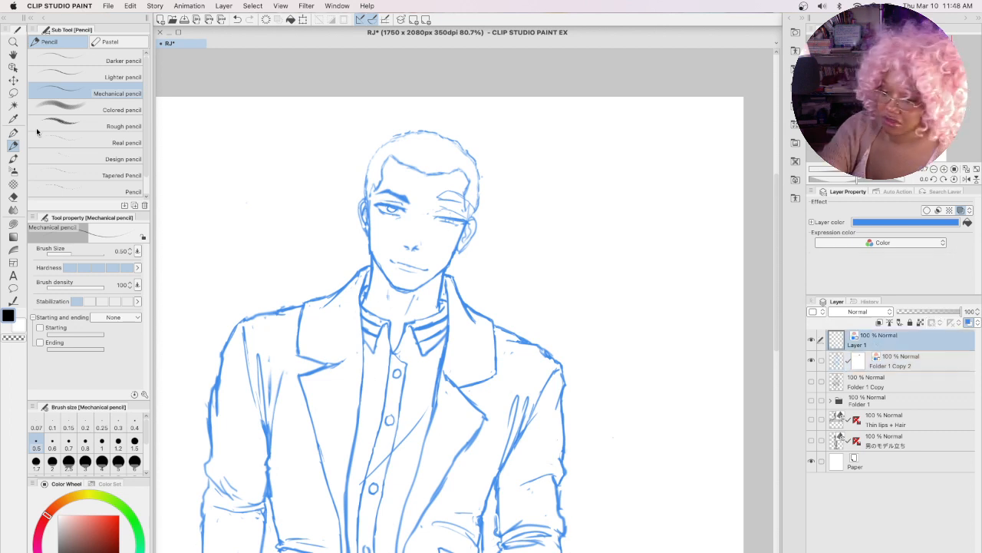
left_click(13, 93)
mouse_move(461, 183)
left_mouse_down()
mouse_move(445, 243)
mouse_move(473, 169)
left_mouse_up()
left_click(497, 265)
left_click_drag(460, 235, 453, 236)
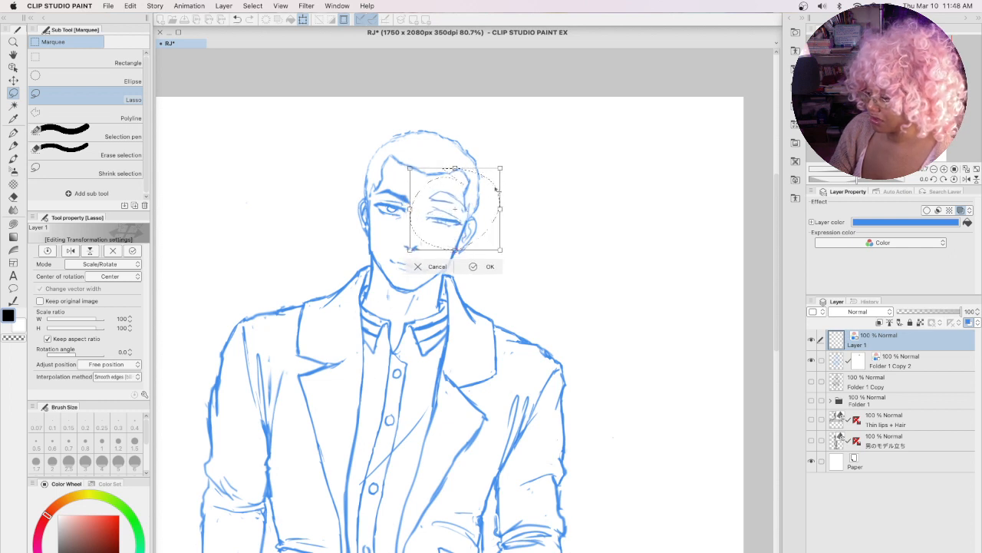
left_click_drag(499, 167, 495, 172)
left_click_drag(465, 234, 466, 234)
left_click(474, 266)
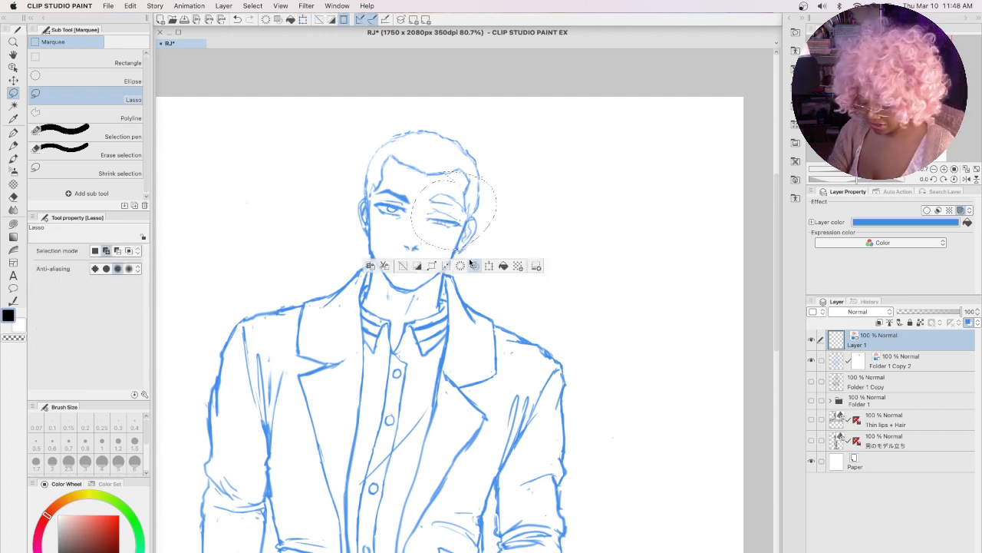
left_click(473, 257)
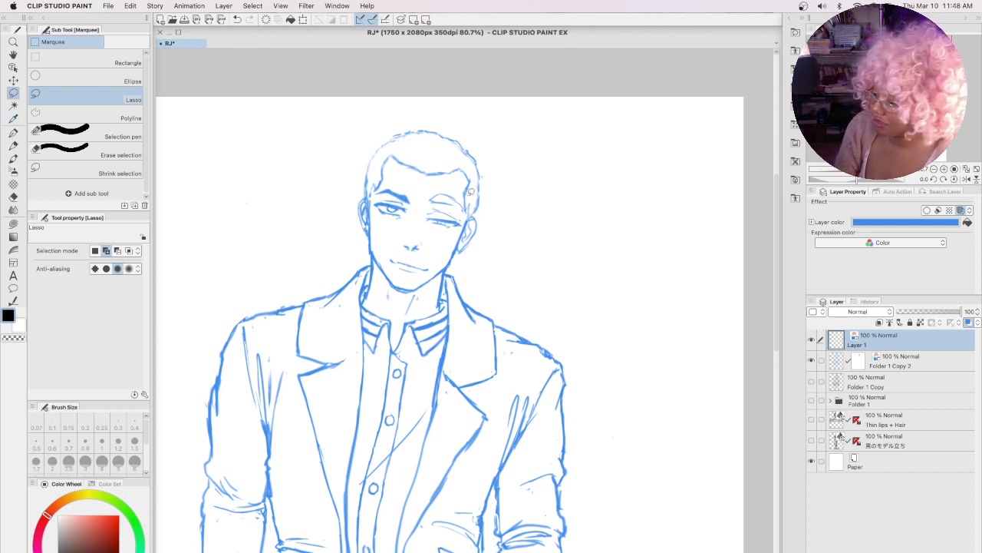
Step: Lasso the closed eye alone on Layer 1, apply a transform to it, and clear the selection
mouse_move(421, 218)
left_mouse_down()
mouse_move(465, 225)
mouse_move(465, 211)
mouse_move(434, 204)
left_mouse_up()
left_click(471, 243)
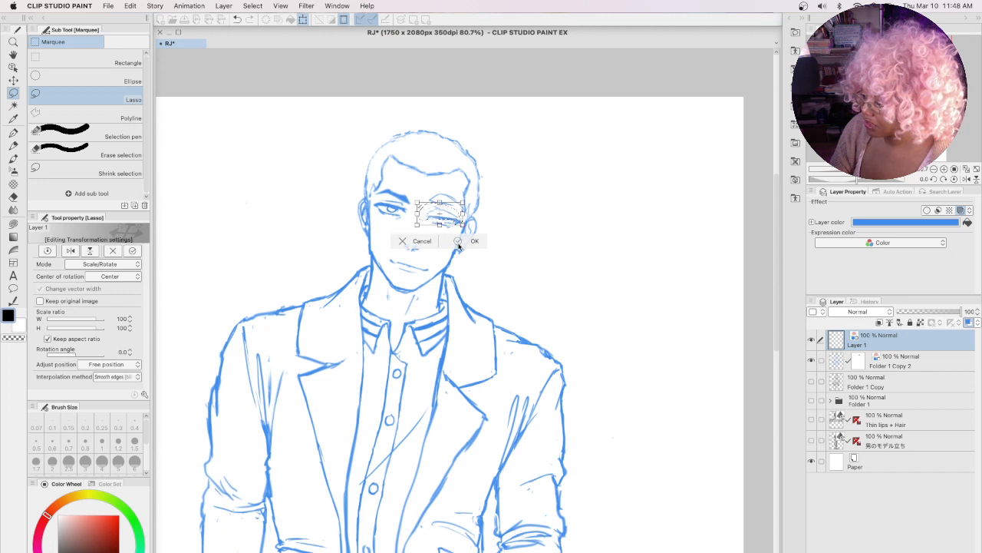
left_click(459, 244)
key("super+d")
Step: Rework the sketched eye as a half-open eye with an iris and thicken its eyebrow using the Mechanical pencil at size 0.50
left_click(13, 145)
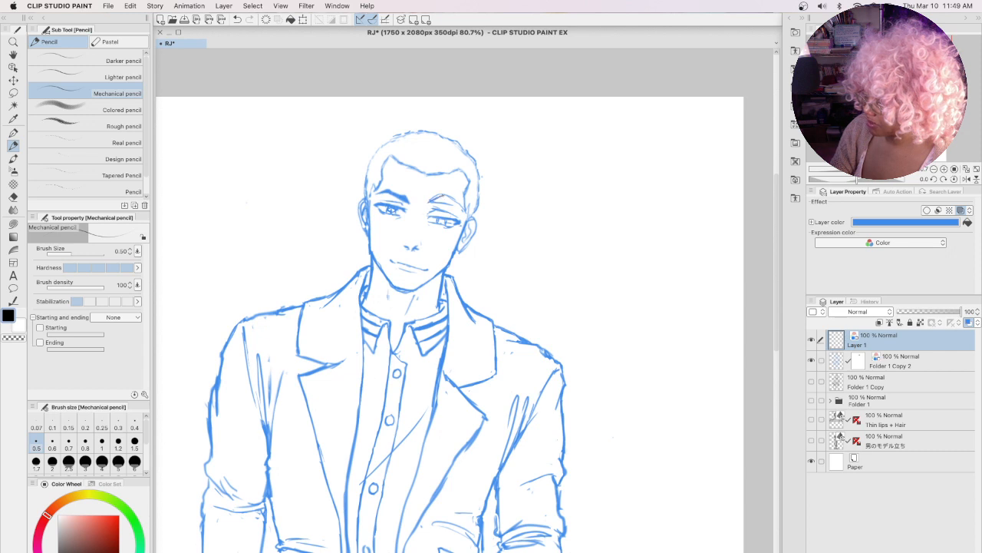
left_click_drag(437, 196, 460, 206)
mouse_move(455, 204)
left_mouse_down()
mouse_move(465, 211)
mouse_move(448, 201)
left_mouse_up()
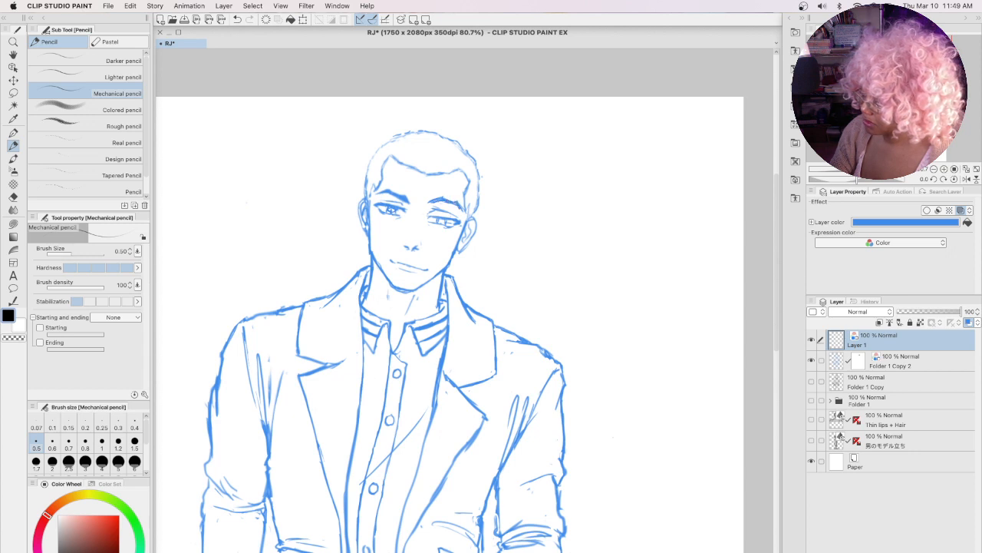
Step: Thicken the eyebrow above the sketched half-open eye and darken the eye's iris and lid on Layer 1
left_click_drag(430, 203, 443, 200)
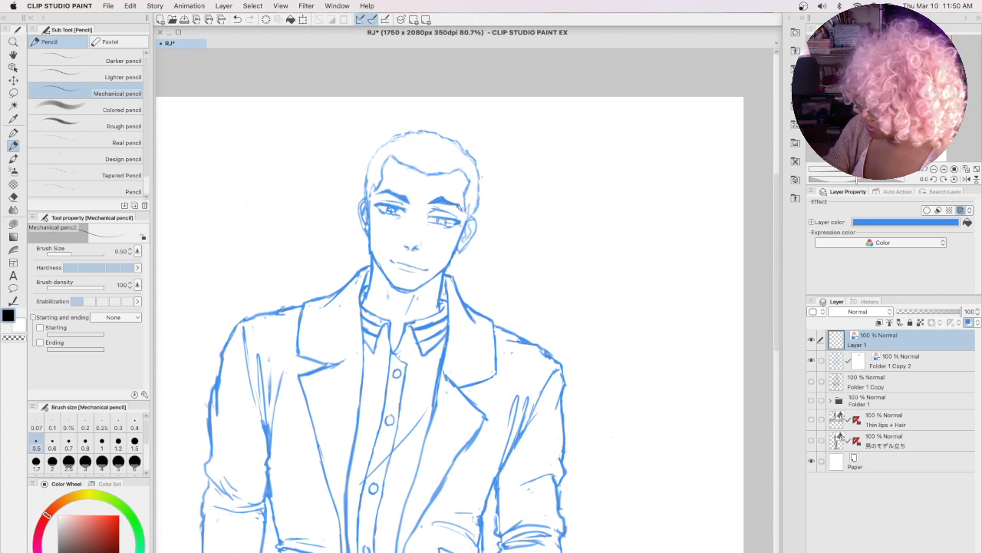
left_click_drag(432, 223, 444, 226)
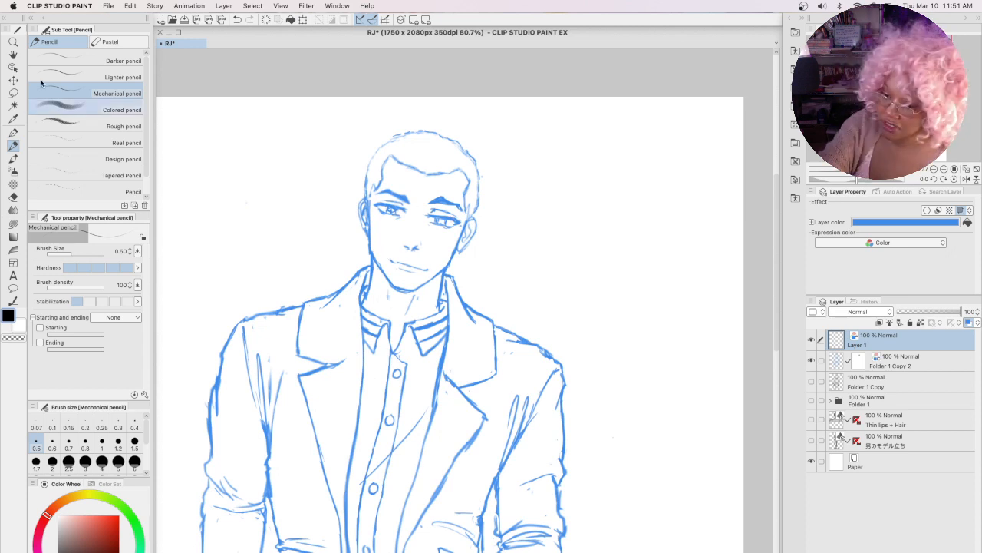
Step: Lasso the sketched mouth on Layer 1, apply a transform to it, and clear the selection
key("m")
mouse_move(389, 261)
left_mouse_down()
mouse_move(409, 277)
mouse_move(435, 263)
mouse_move(392, 250)
mouse_move(414, 275)
left_mouse_up()
key("super+t")
left_click(426, 296)
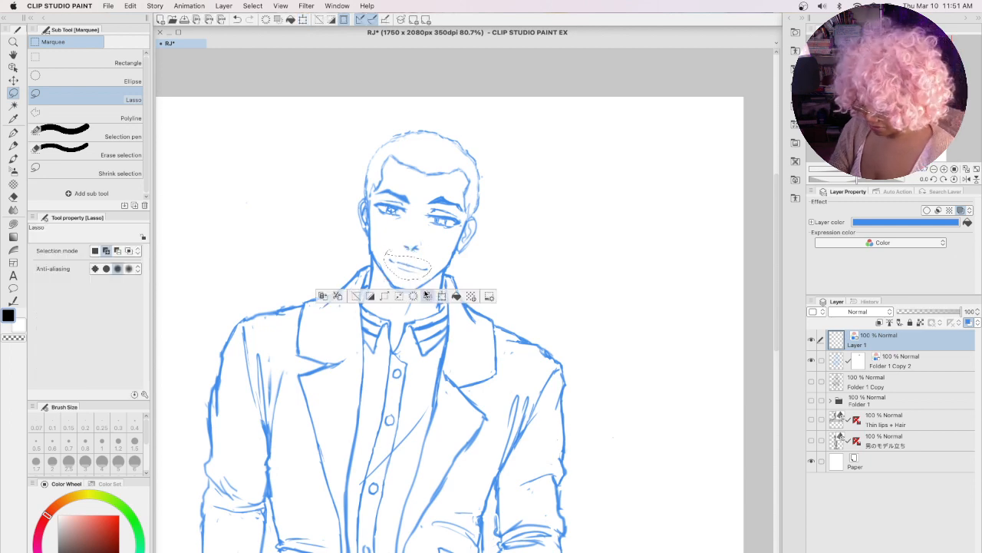
key("super+d")
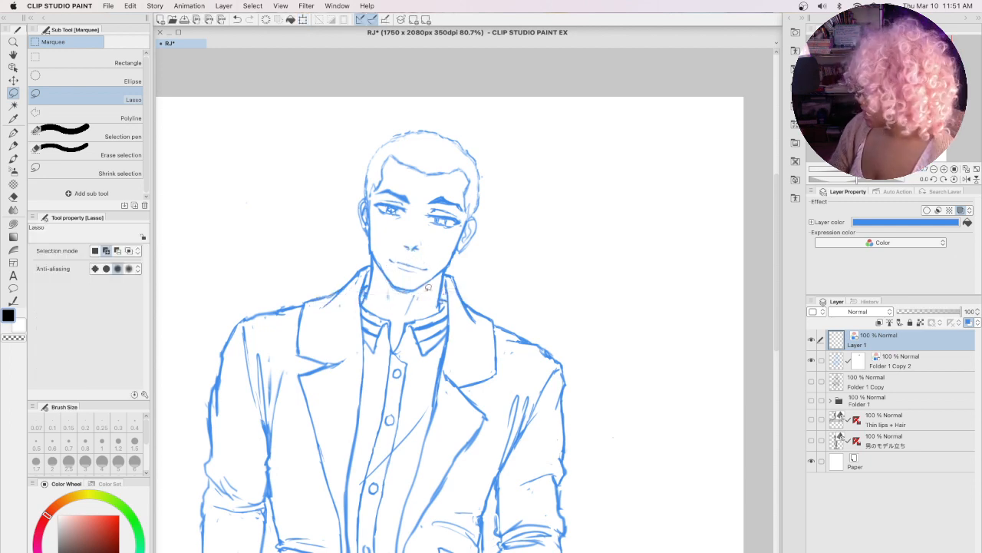
Step: Flip the canvas view horizontally, lasso the mouth again, confirm a Scale/Rotate transform on it, and deselect
scroll(428, 287, "left", 3)
mouse_move(498, 255)
left_mouse_down()
mouse_move(520, 274)
mouse_move(542, 267)
mouse_move(546, 248)
mouse_move(525, 250)
mouse_move(539, 271)
left_mouse_up()
key("super+t")
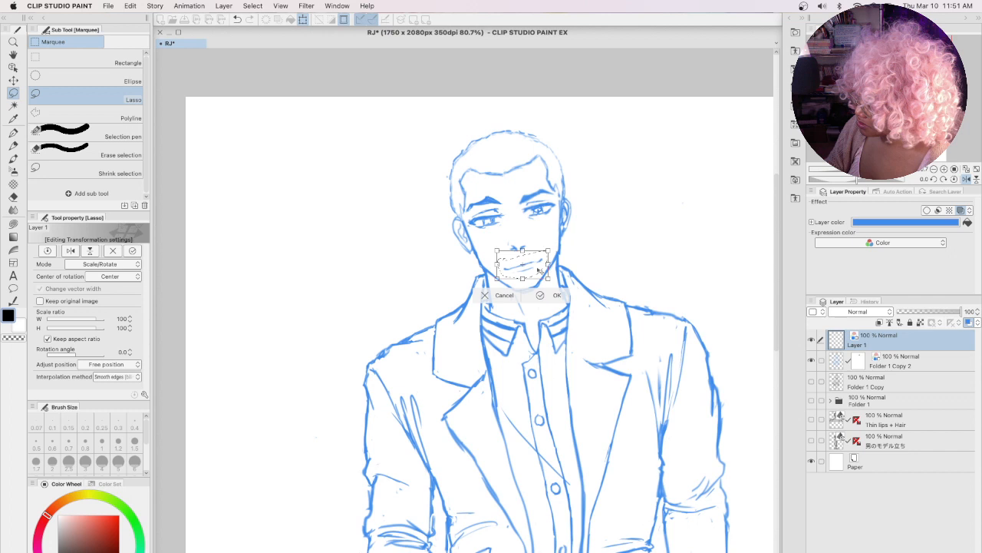
key("Return")
key("super+d")
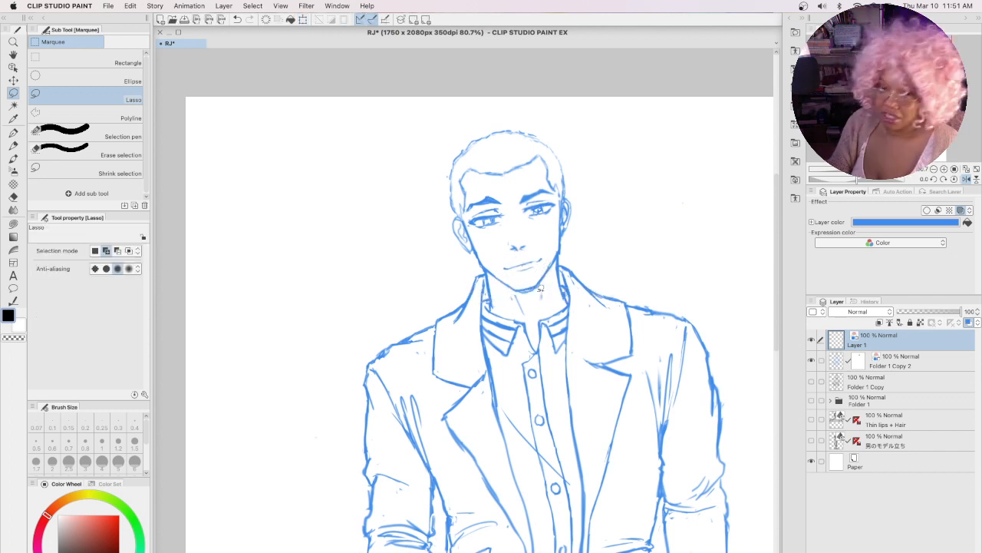
Step: Refine the lip lines of the mouth on Layer 1 with short Mechanical pencil strokes at size 0.50
key("p")
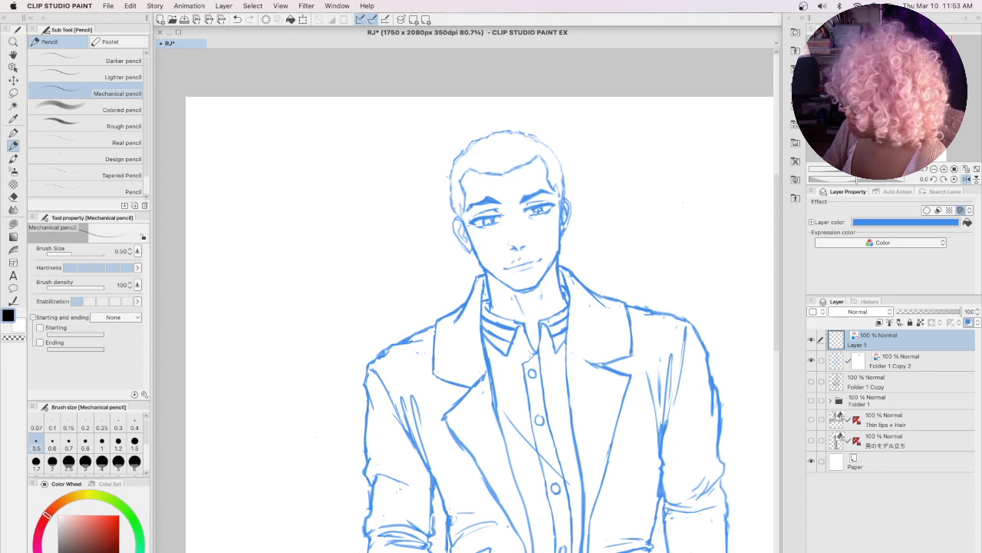
left_click_drag(520, 257, 525, 256)
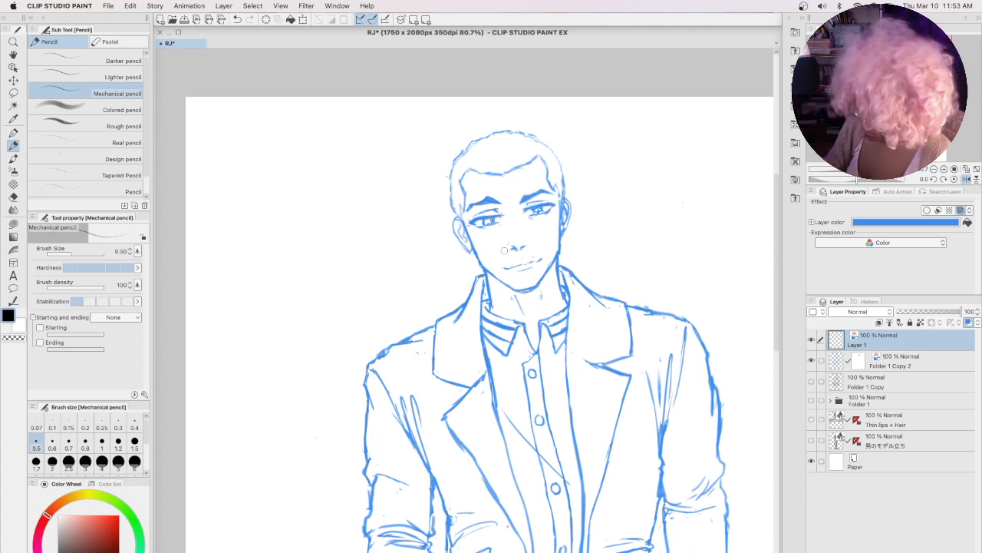
key("super+z")
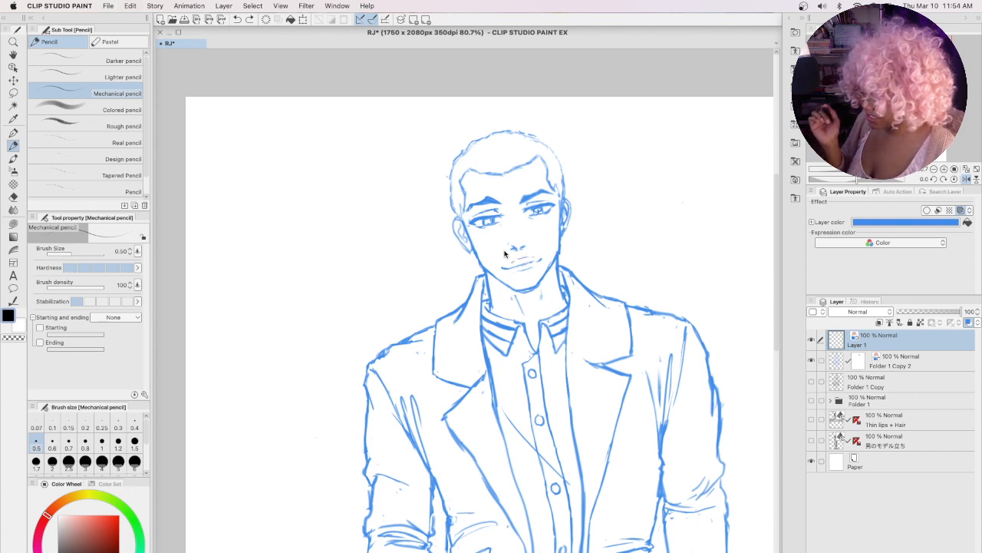
key("super+z")
key("super+z")
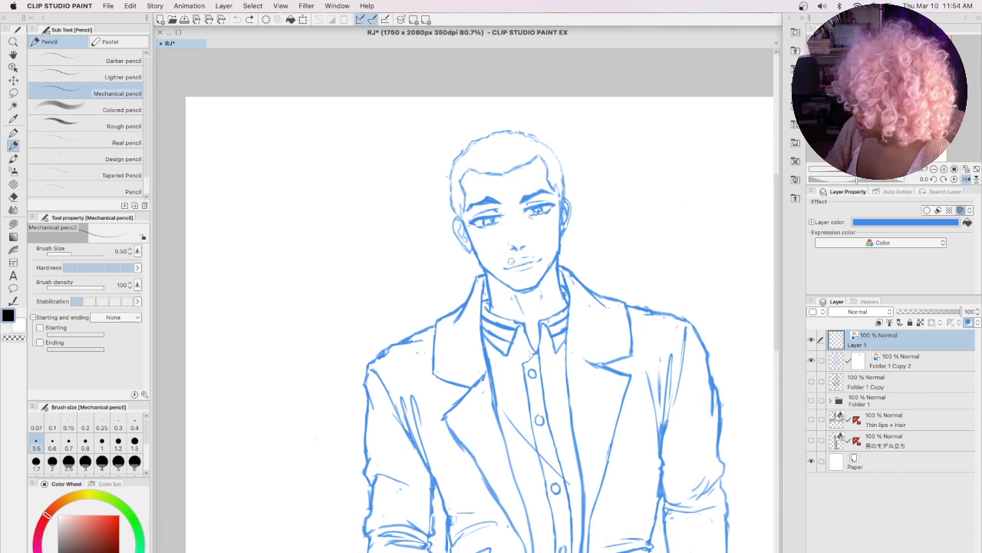
mouse_move(511, 262)
left_mouse_down()
mouse_move(536, 256)
mouse_move(523, 271)
left_mouse_up()
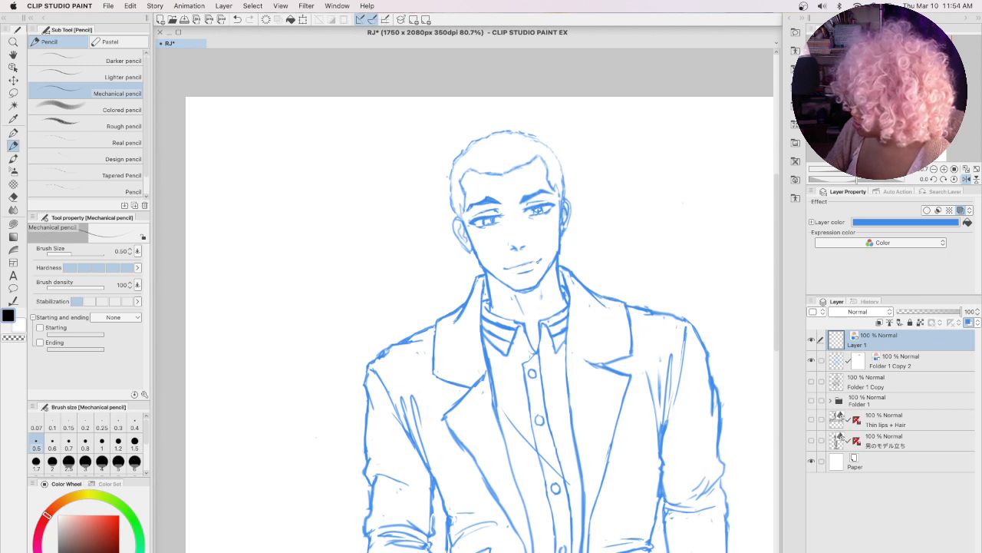
left_click_drag(498, 265, 519, 264)
left_click_drag(512, 265, 517, 260)
key("super+z")
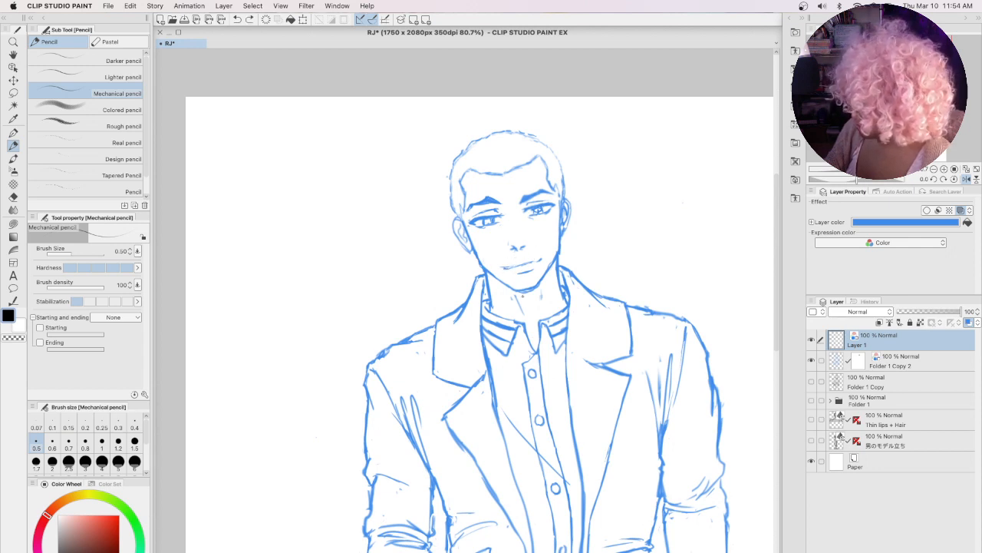
key("super+z")
key("super+z")
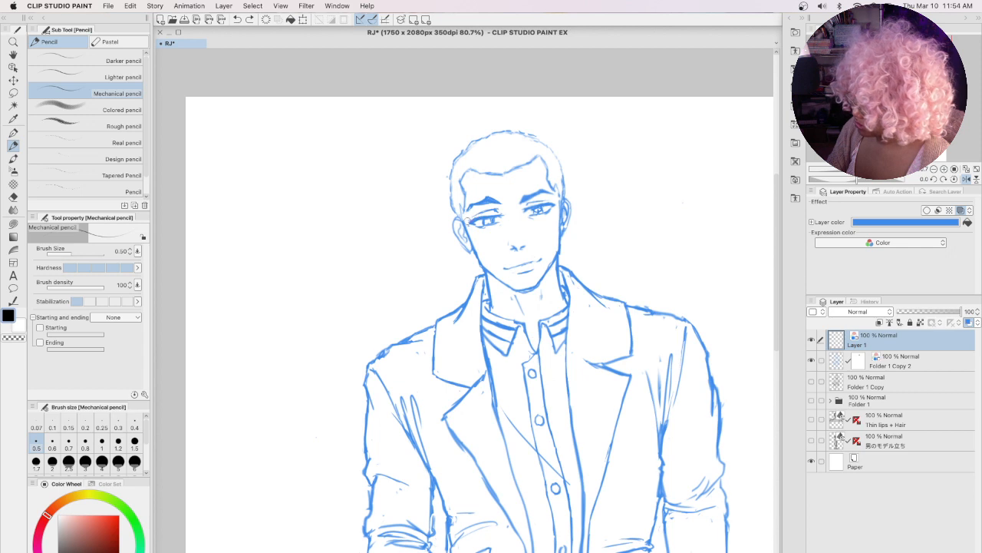
Step: Touch up the upper lid of the sketched eye on Layer 1 and check the strokes with Folder 1 Copy 2 hidden
left_click_drag(475, 217, 484, 215)
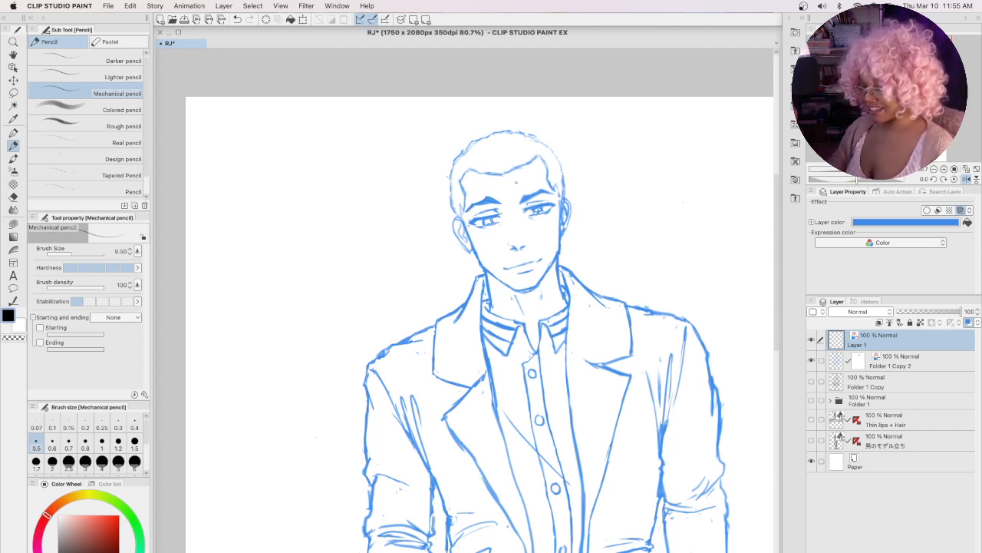
left_click(811, 360)
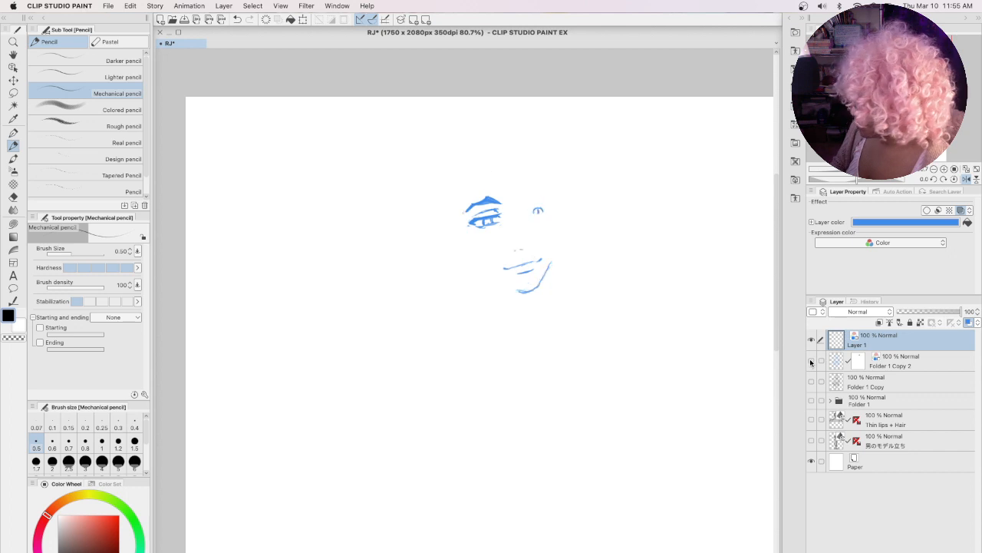
left_click(811, 361)
Step: Retouch the upper eyelid and crease of the original eye on Folder 1 Copy 2 with the Mechanical pencil
left_click(836, 362)
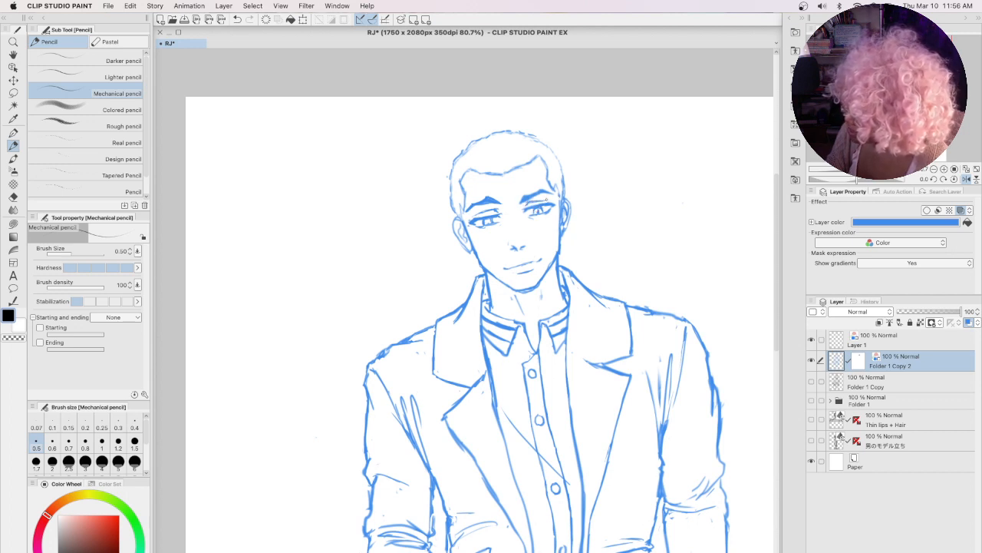
left_click_drag(541, 201, 556, 196)
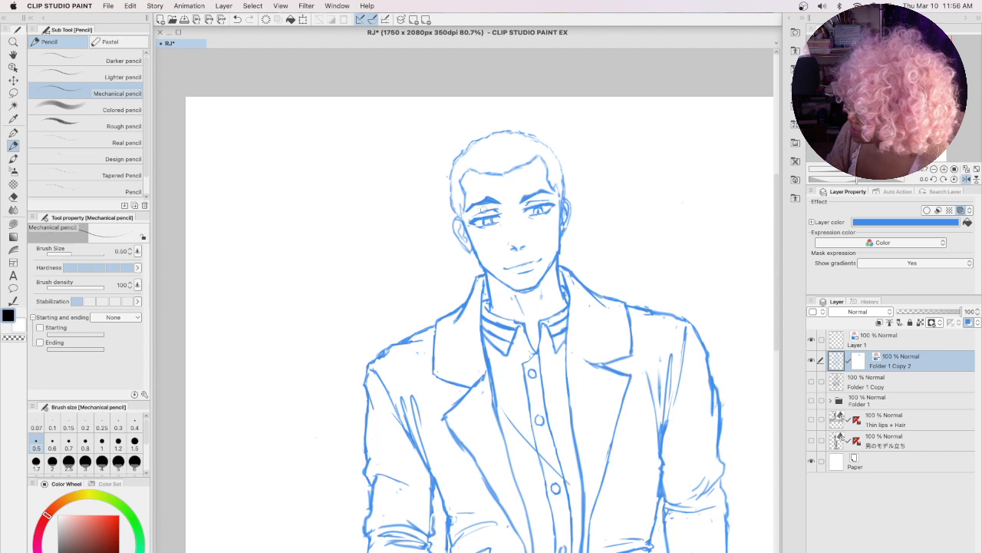
left_click(886, 345)
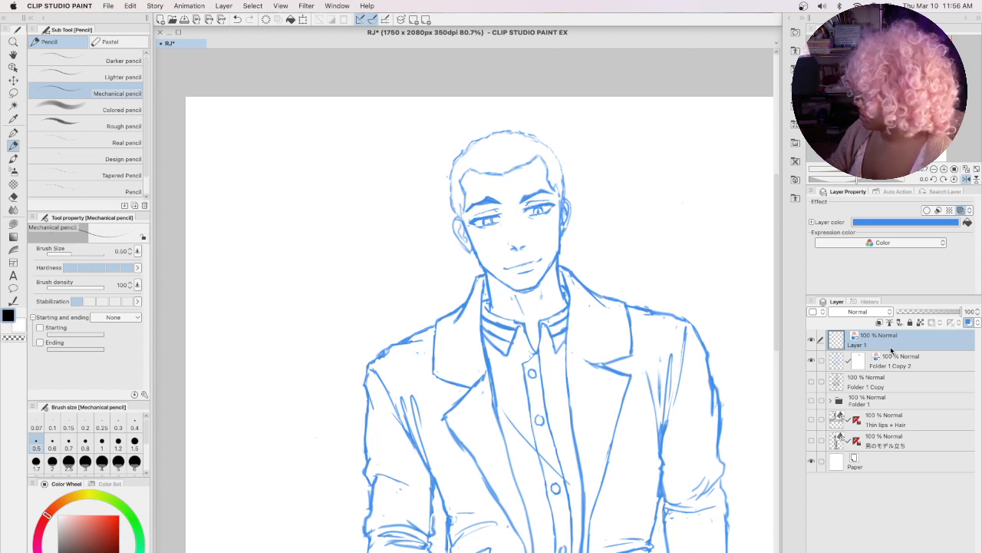
left_click(884, 370)
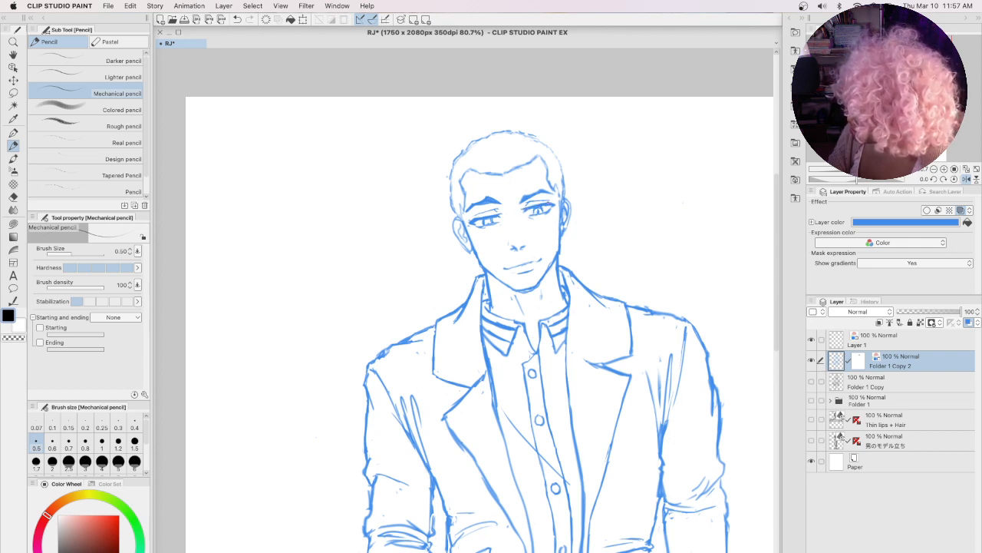
left_click_drag(547, 204, 557, 200)
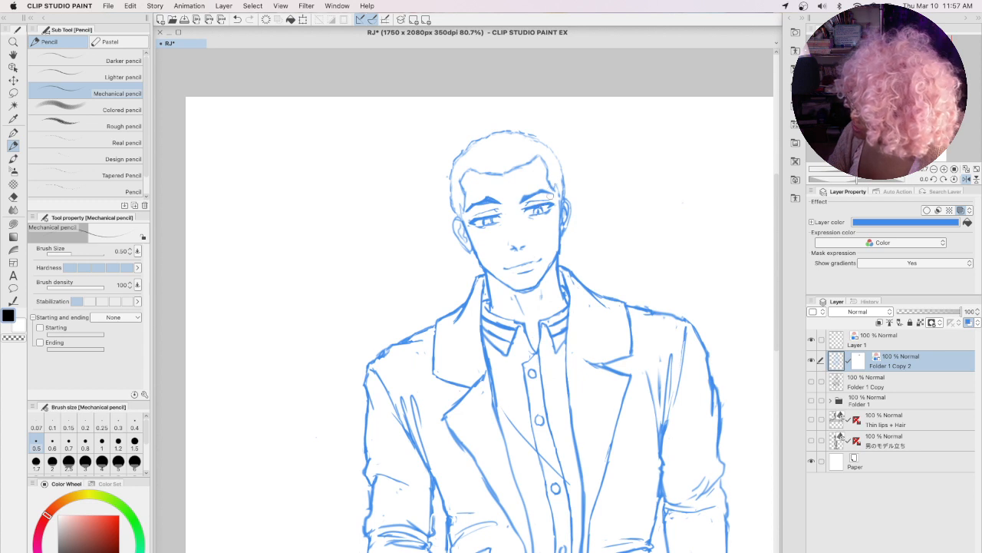
left_click_drag(544, 207, 539, 210)
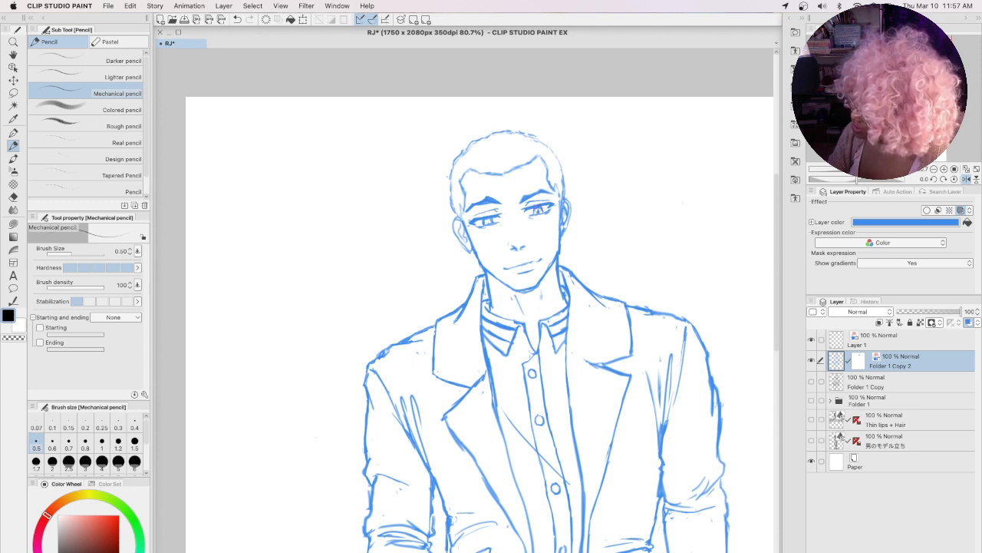
mouse_move(488, 234)
left_mouse_down()
mouse_move(482, 242)
mouse_move(492, 245)
left_mouse_up()
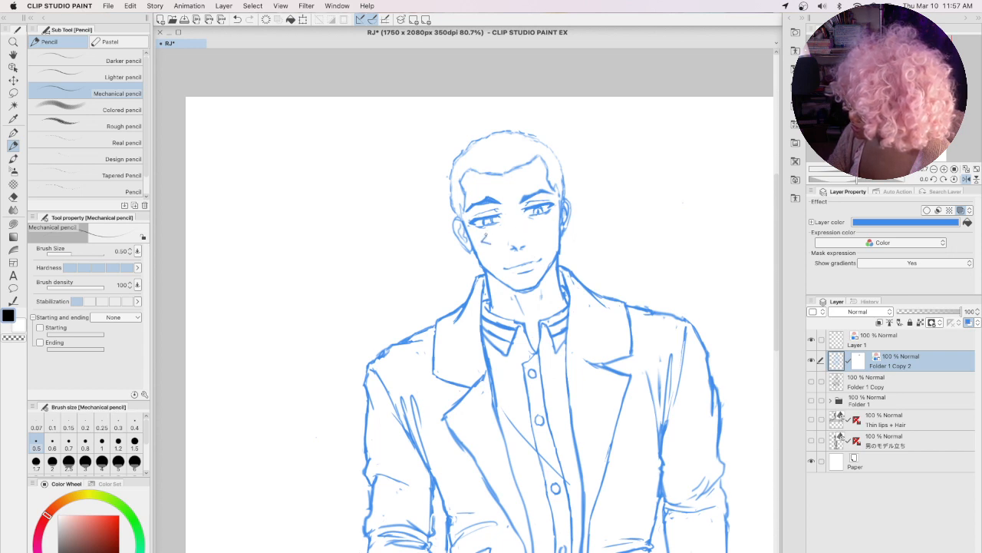
left_click_drag(484, 234, 495, 229)
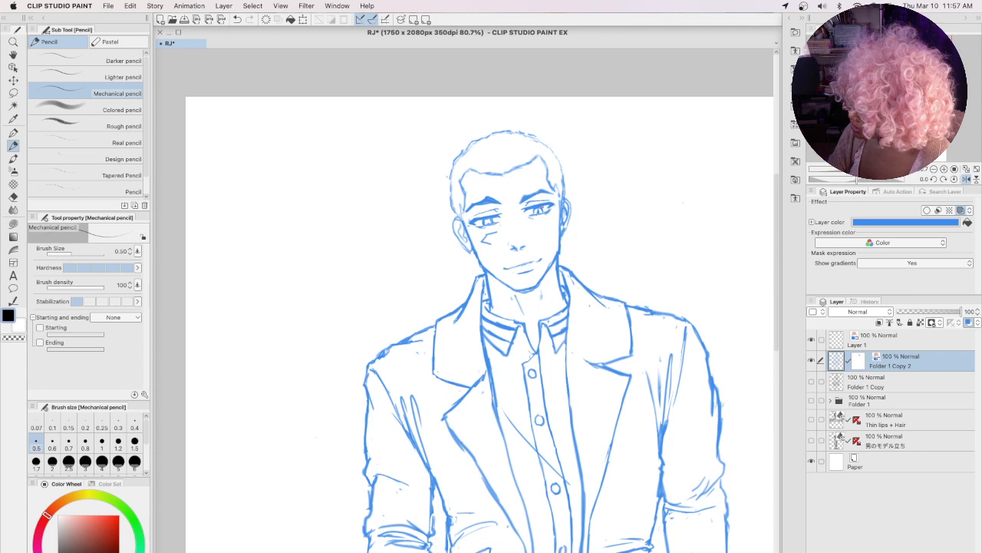
key("h")
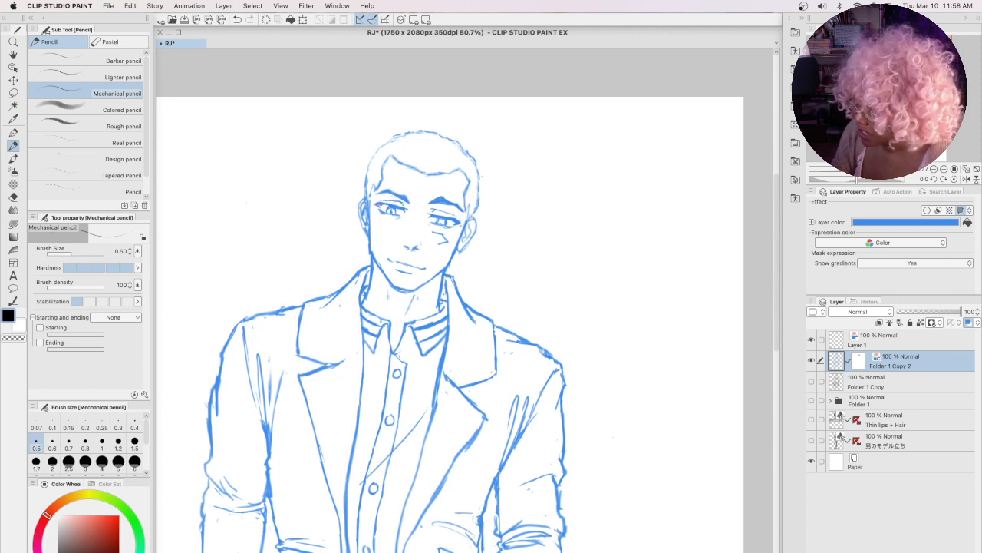
mouse_move(392, 222)
left_mouse_down()
mouse_move(377, 237)
mouse_move(380, 226)
left_mouse_up()
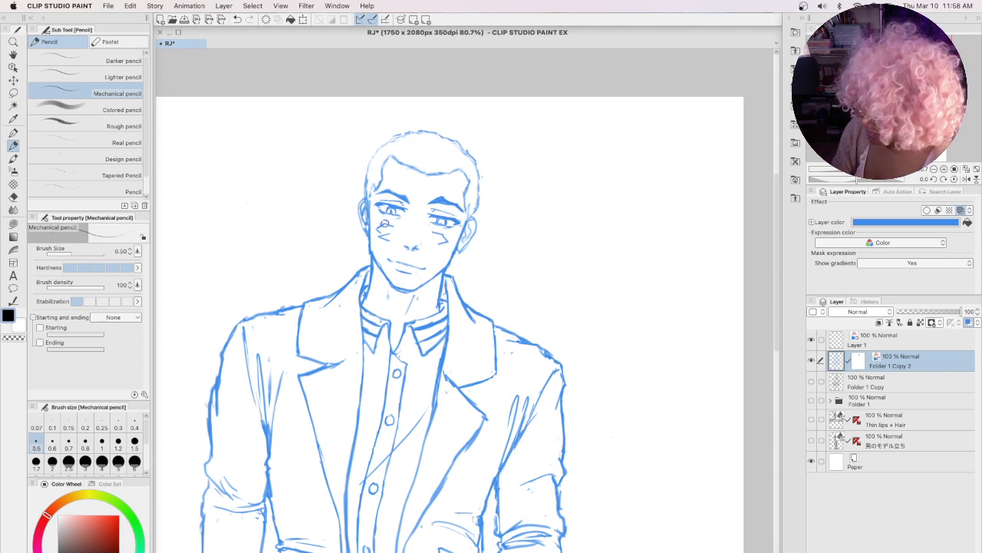
key("super+z")
key("super+z")
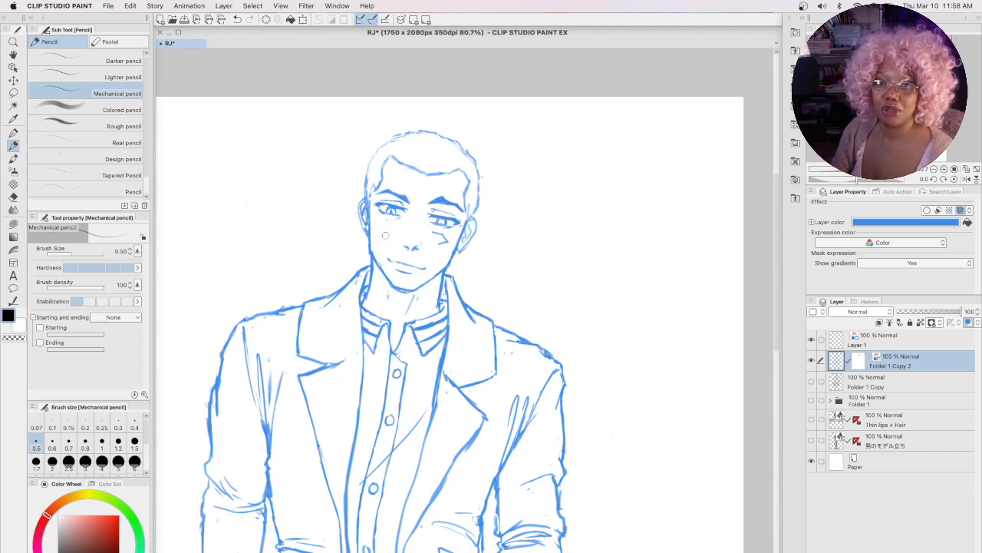
left_click_drag(434, 235, 445, 242)
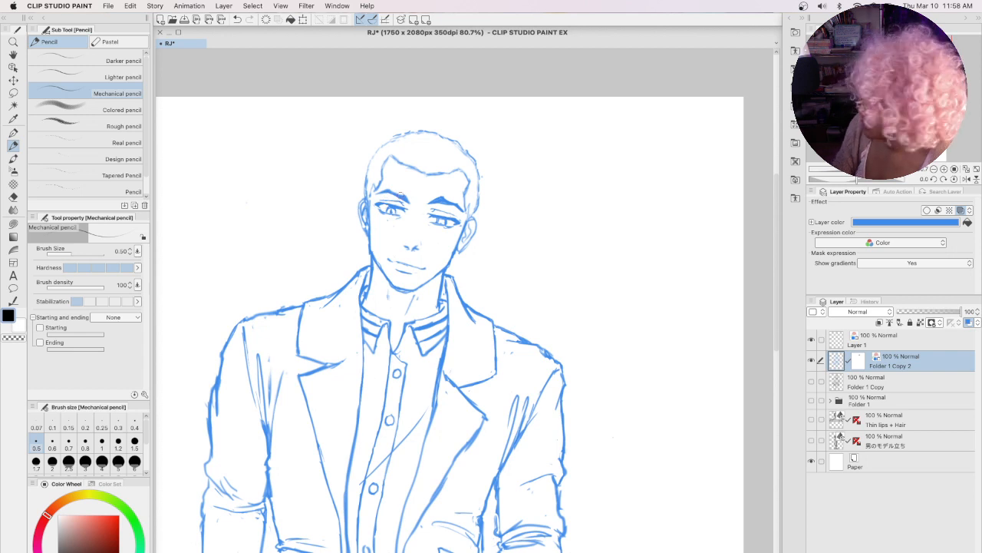
key("h")
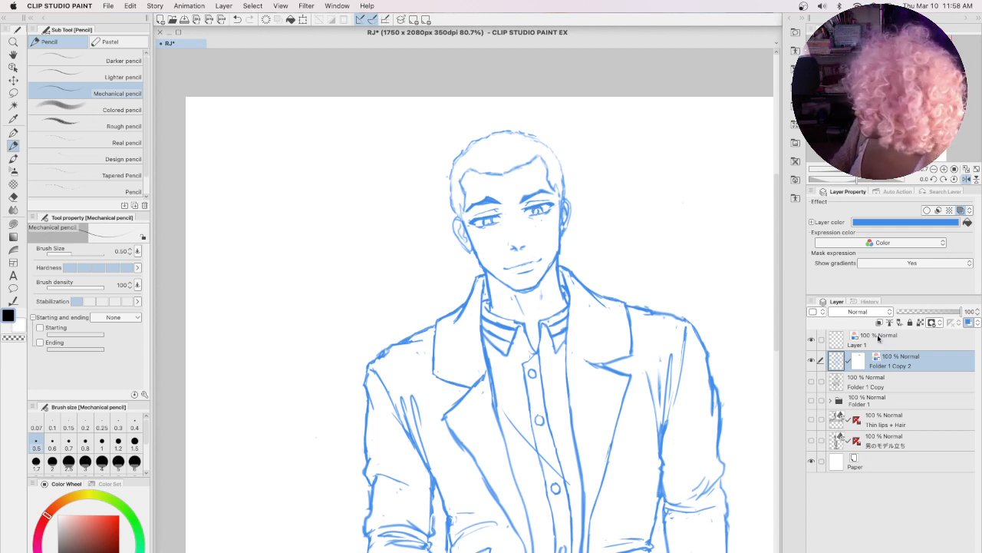
Step: Draw a short nose-bridge stroke on Layer 1 beside the inner corner of the half-open eye
left_click(881, 340)
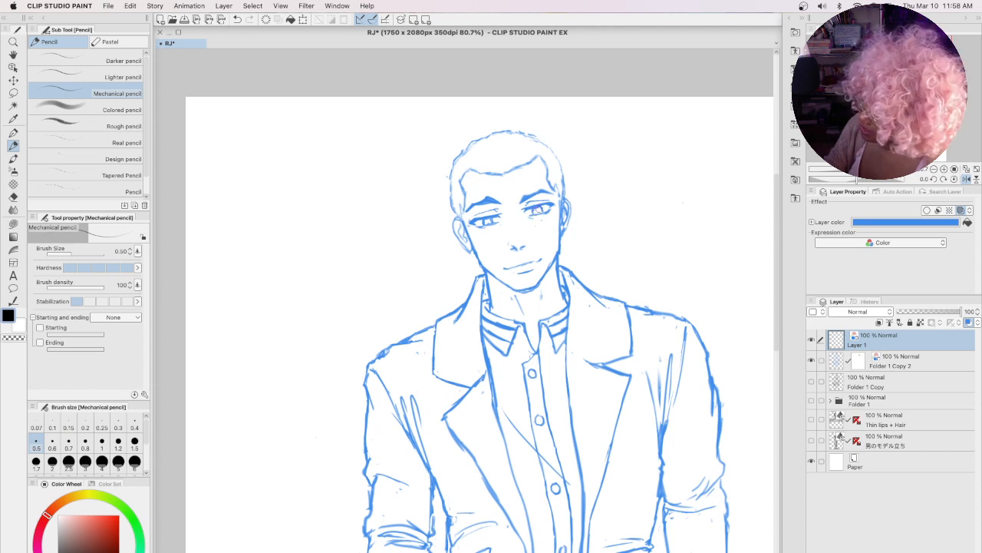
key("alt+bracketleft")
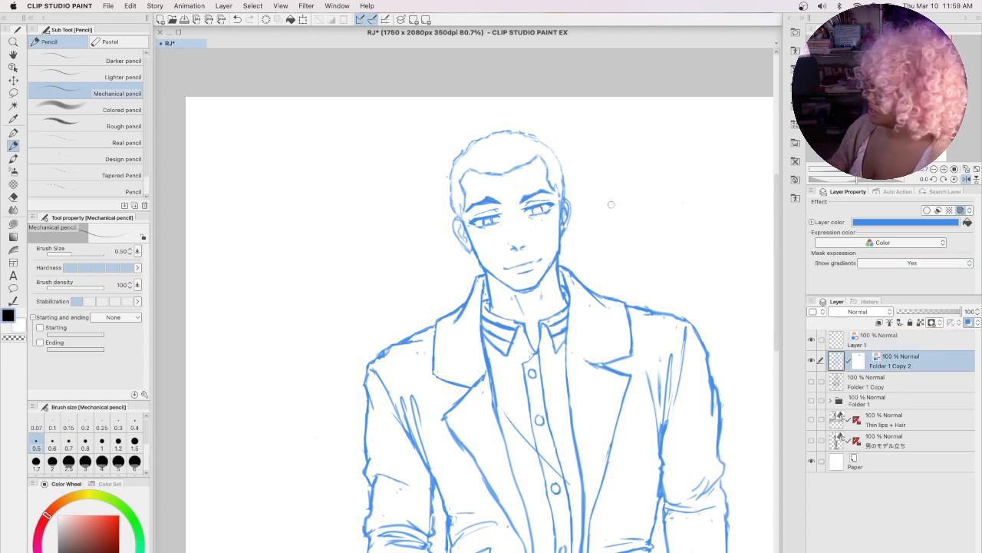
left_click(889, 344)
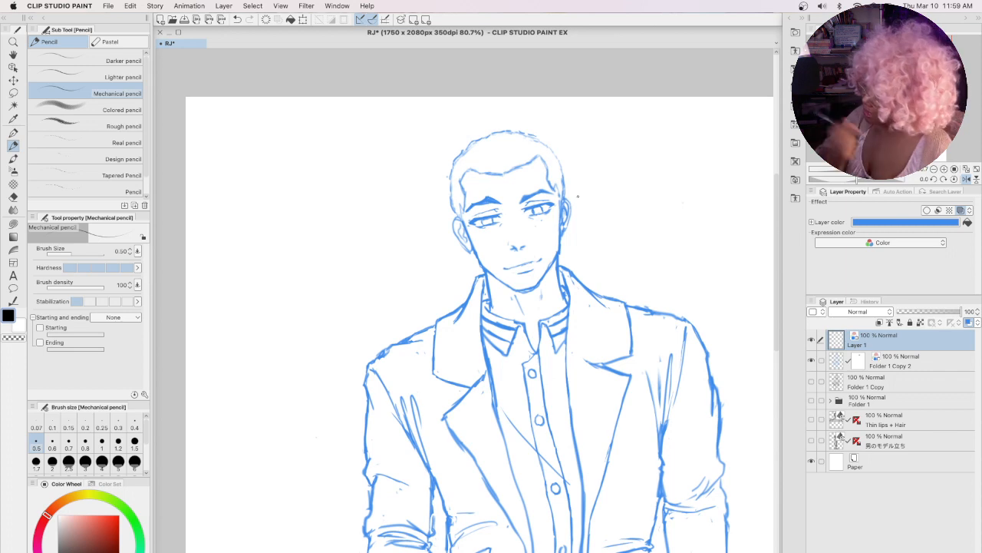
left_click(923, 365)
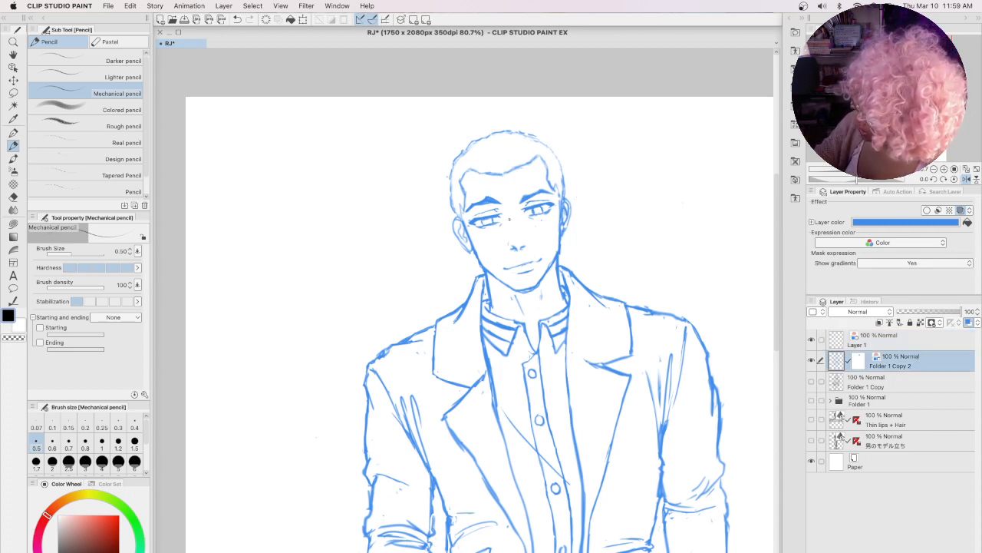
left_click(890, 345)
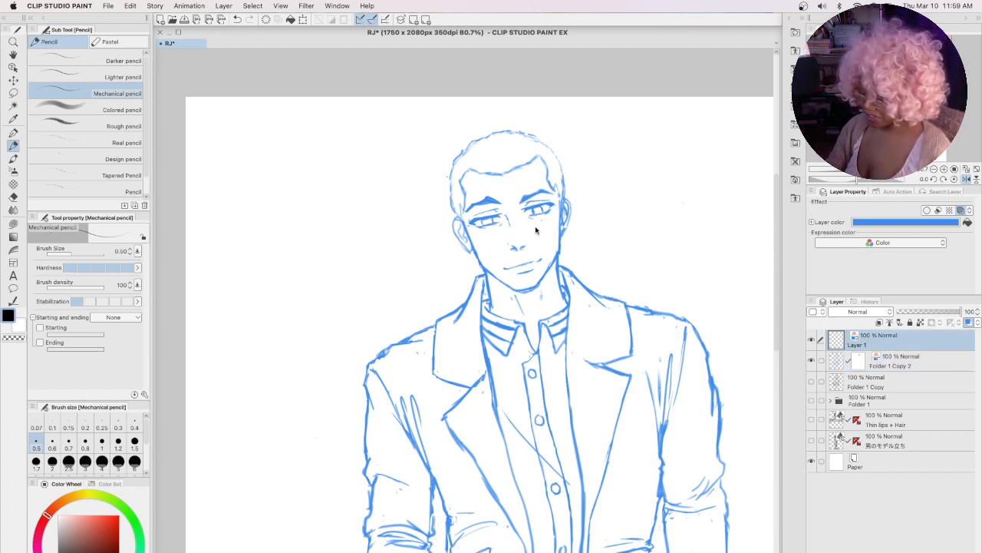
key("super+z")
left_click_drag(507, 215, 510, 221)
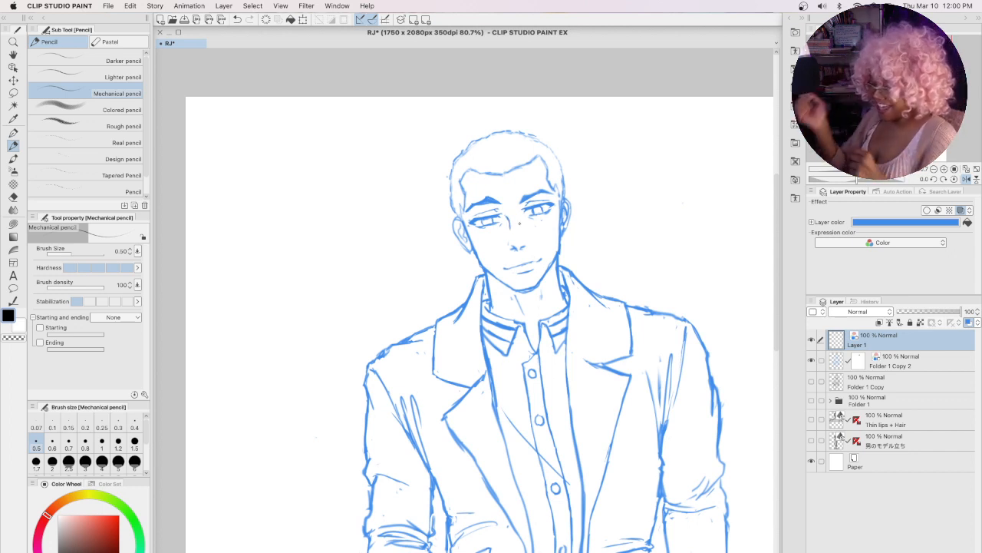
Step: Lasso the back of the head above the ear on Folder 1 Copy 2 and shift it slightly outward with a Scale/Rotate transform
left_click(811, 360)
left_click(811, 360)
left_click(892, 365)
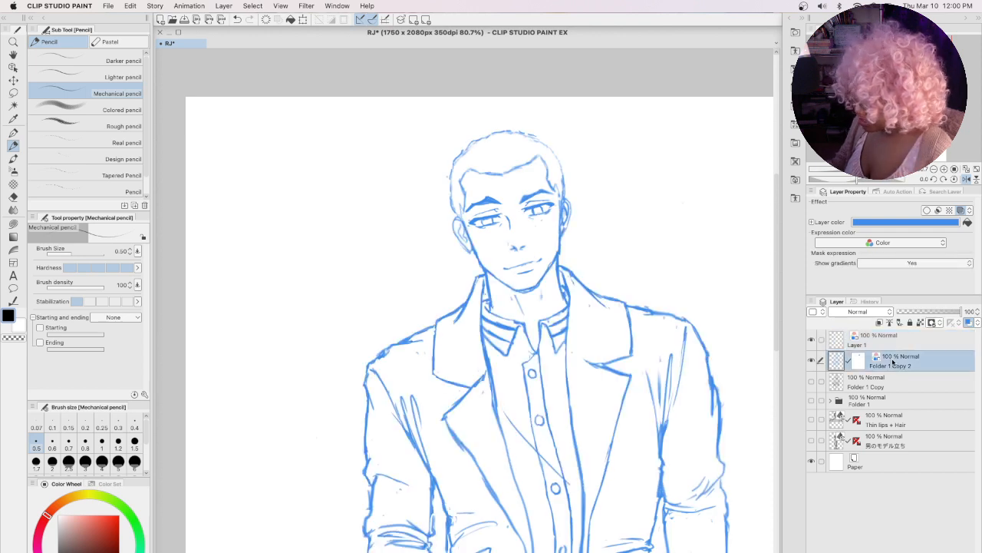
left_click(14, 94)
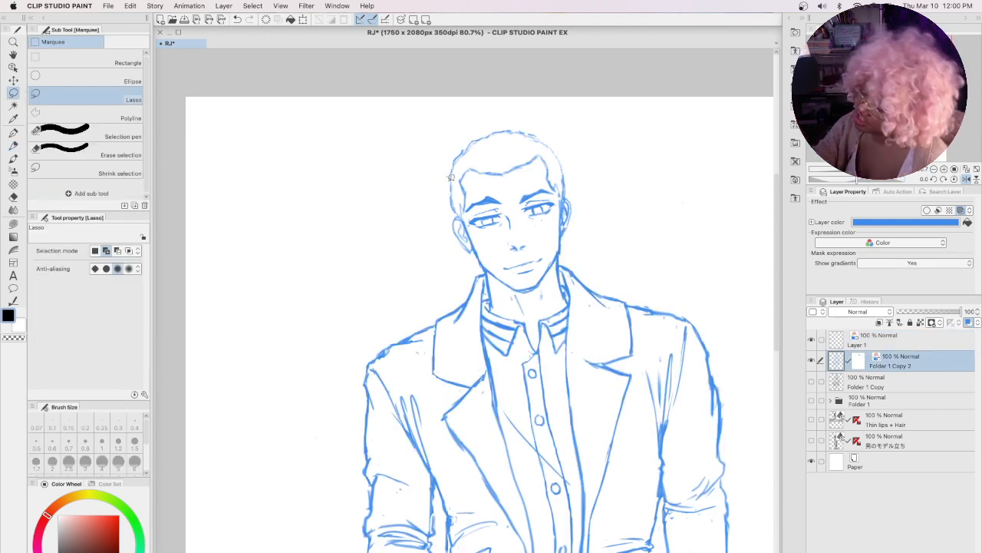
mouse_move(436, 173)
left_mouse_down()
mouse_move(465, 219)
mouse_move(471, 176)
left_mouse_up()
left_click(483, 240)
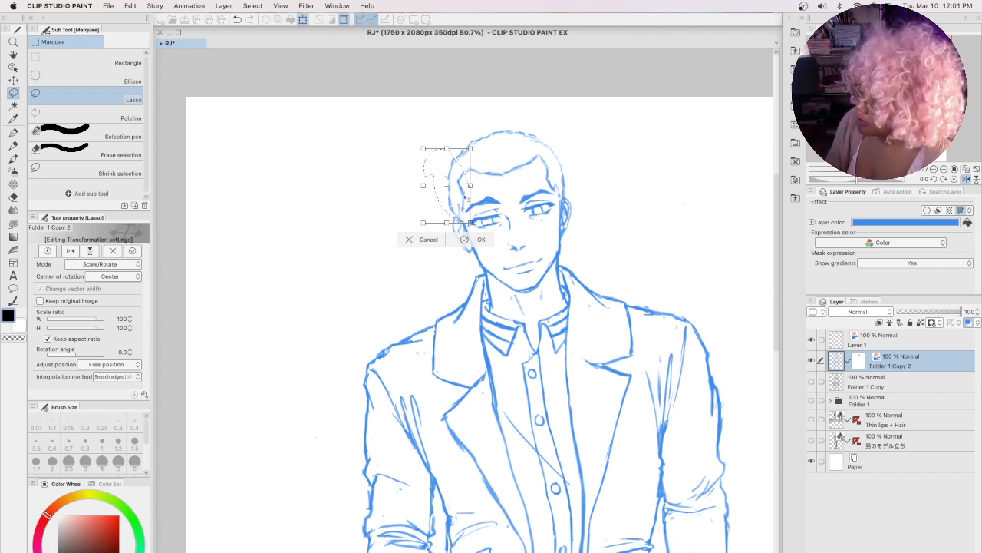
left_click(465, 240)
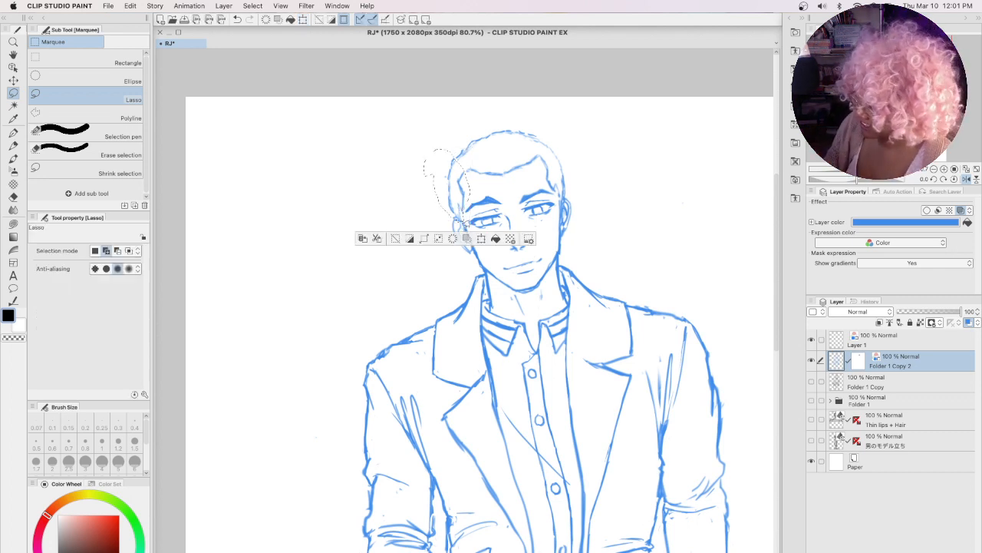
key("super+d")
Step: Draw short textured hair strokes over the shifted head outline on Layer 1 with the Mechanical pencil
key("p")
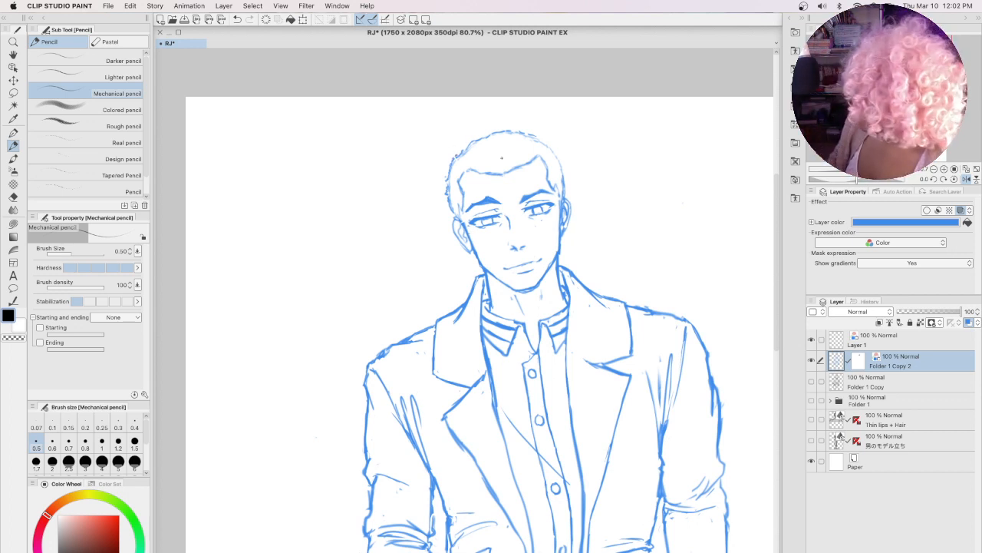
key("alt+bracketright")
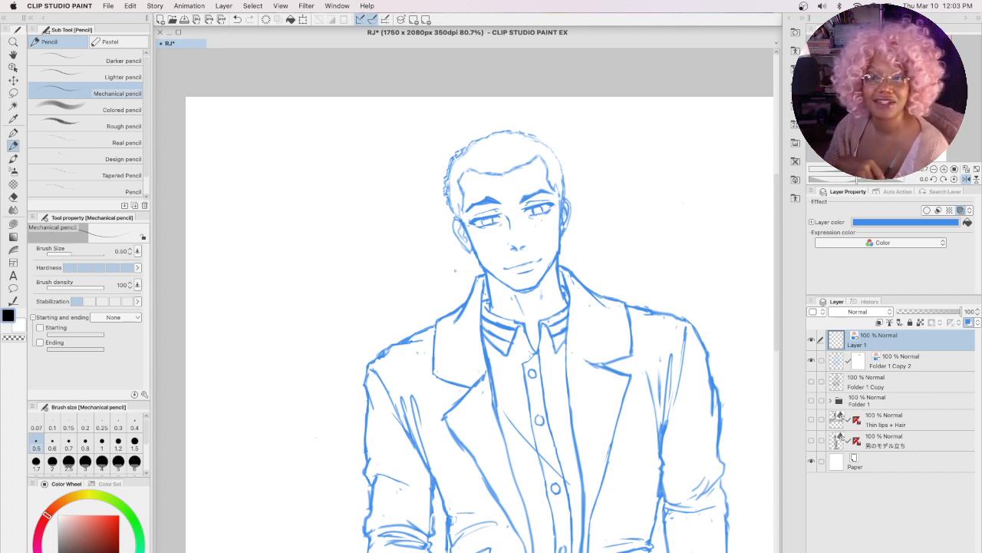
Step: Compare the redrawn face and head outline with the original line art on Folder 1 Copy by toggling the layers' visibility
scroll(775, 230, "down", 2)
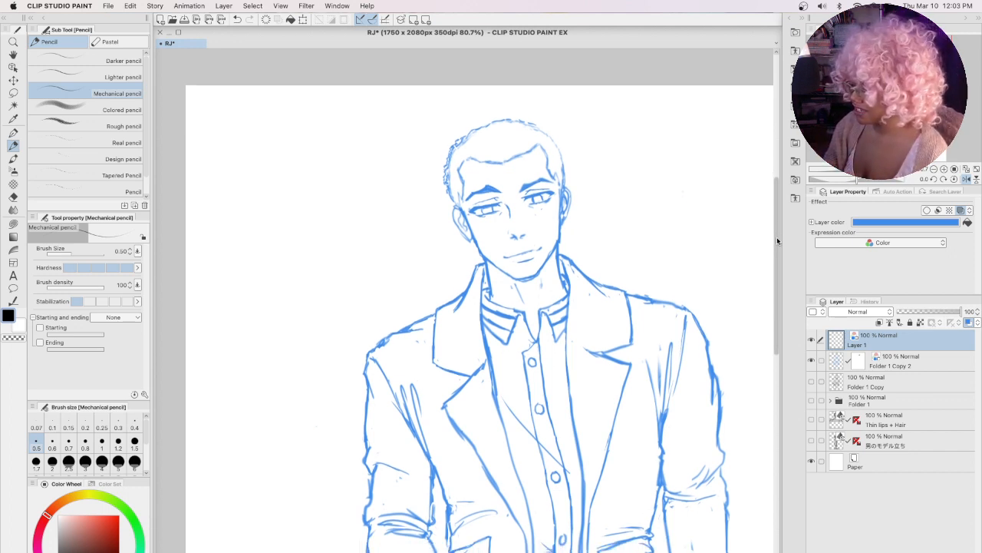
left_click(811, 380)
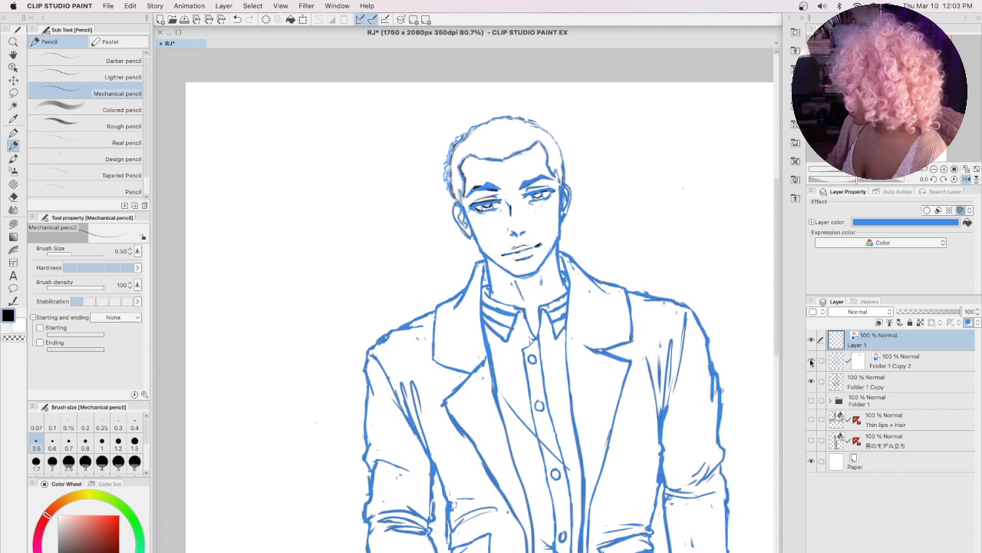
left_click(811, 360)
left_click(812, 338)
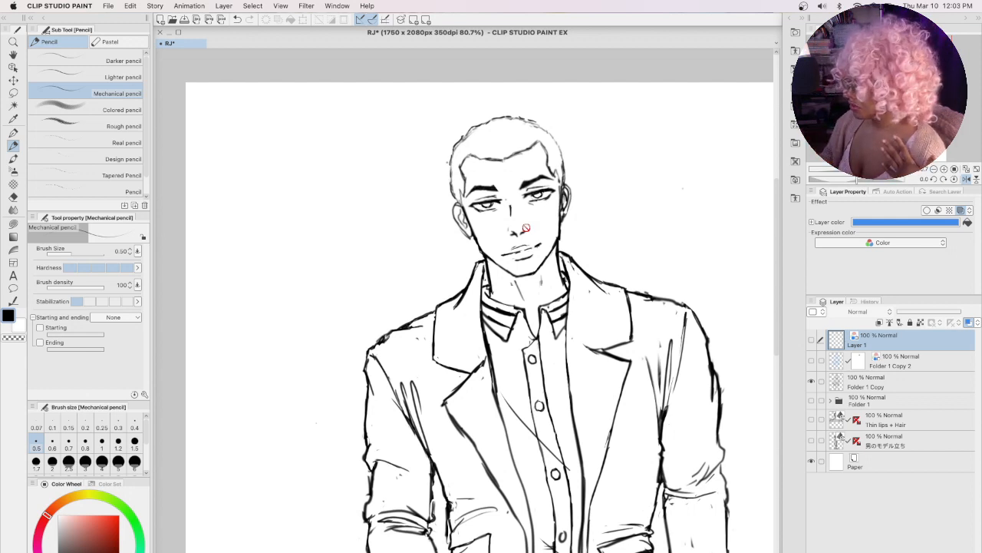
left_click(811, 340)
left_click(811, 361)
left_click(812, 382)
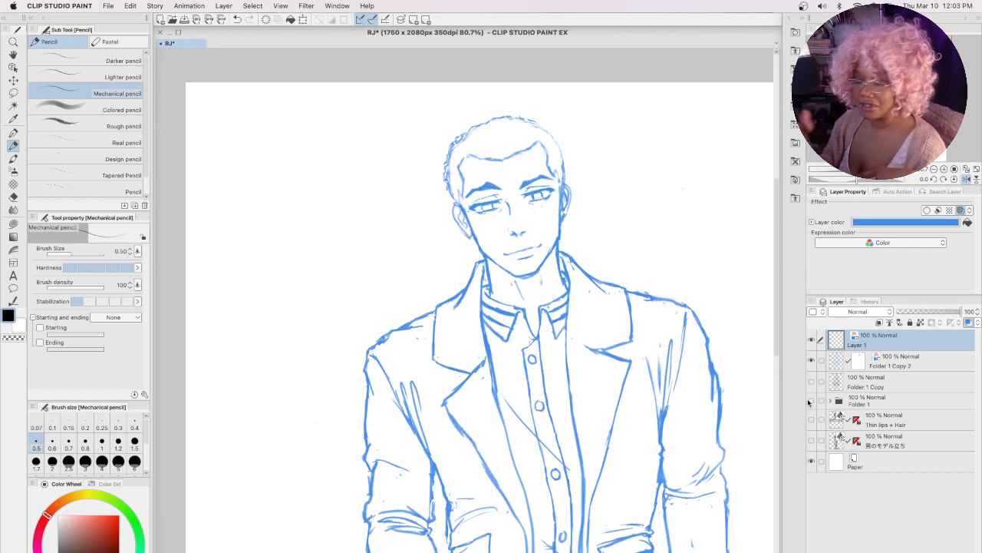
left_click(811, 382)
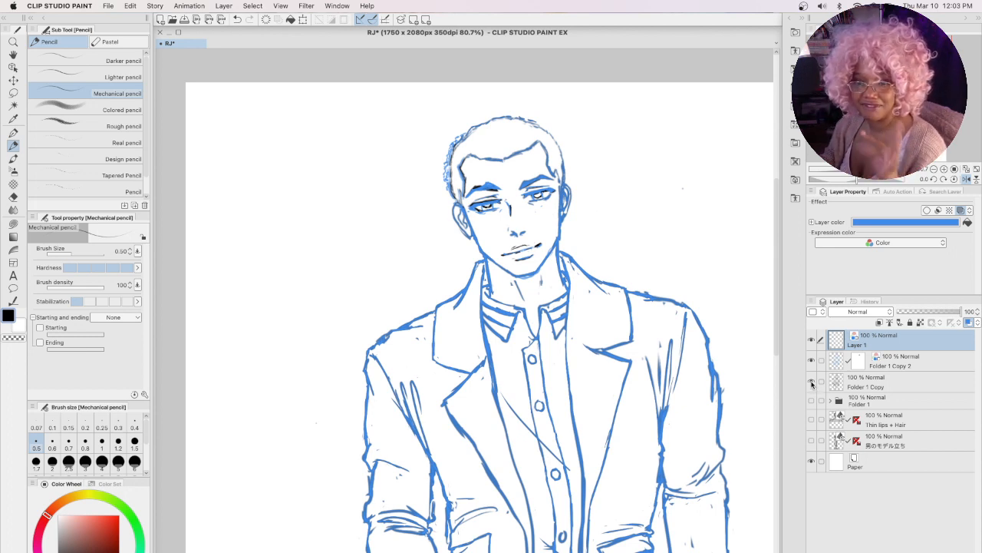
left_click(812, 382)
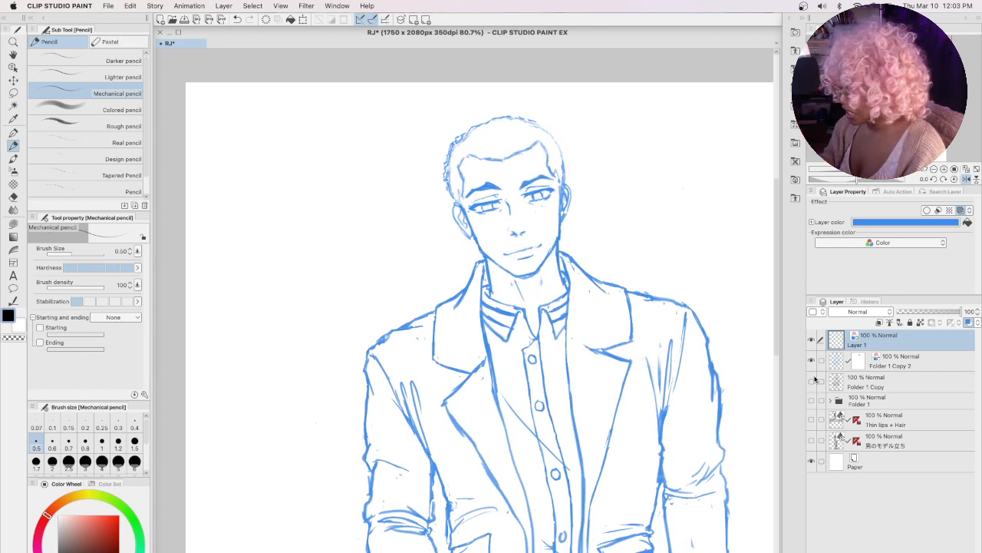
left_click(812, 381)
left_click(812, 361)
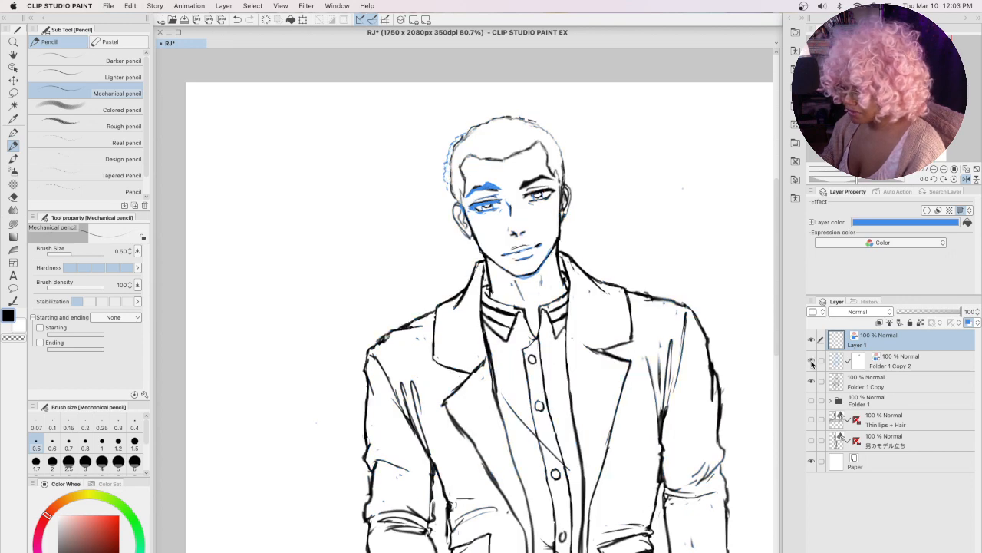
left_click(812, 361)
left_click(812, 381)
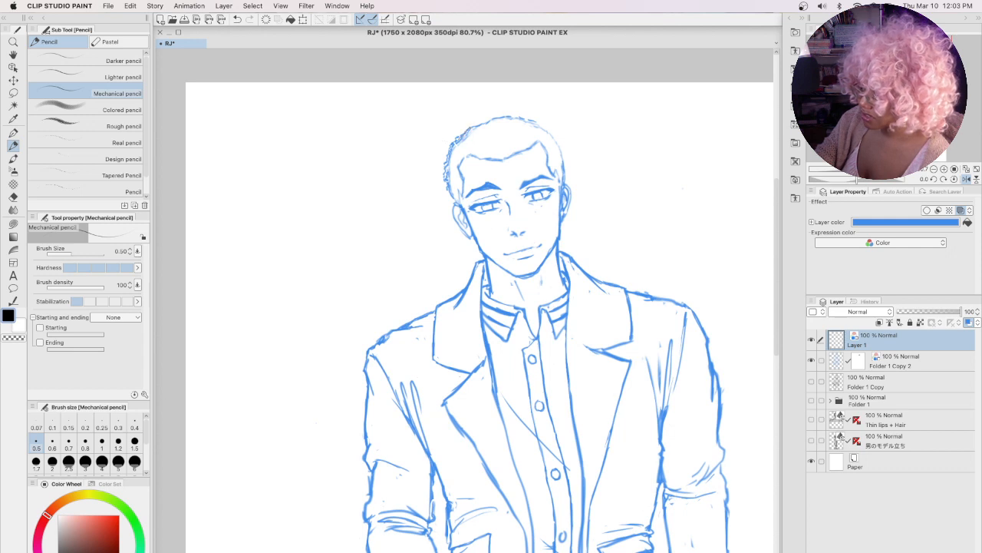
Step: Add textured hair strokes along the crown and far side of the head, plus touches at the near temple, on Layer 1
mouse_move(470, 128)
left_mouse_down()
mouse_move(504, 114)
mouse_move(531, 121)
left_mouse_up()
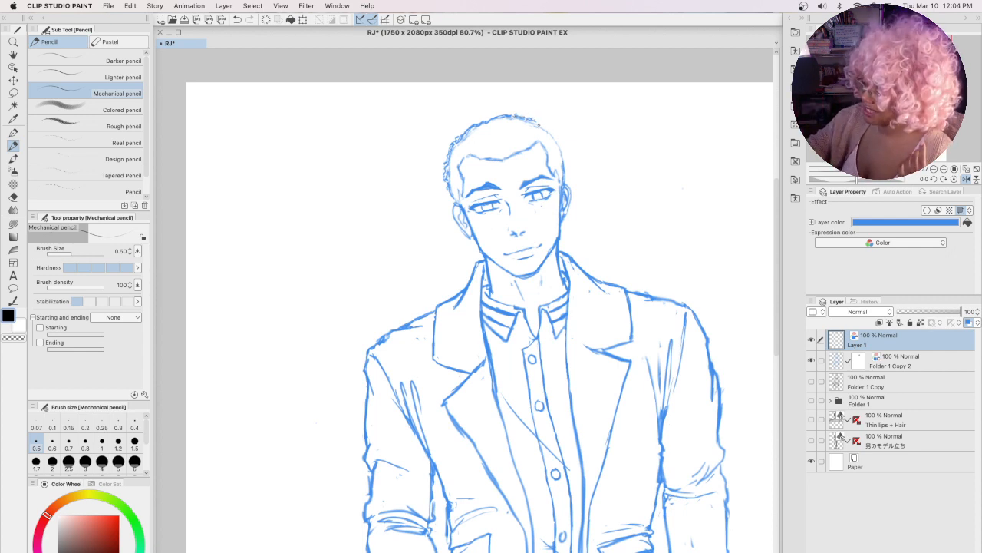
left_click_drag(554, 135, 567, 170)
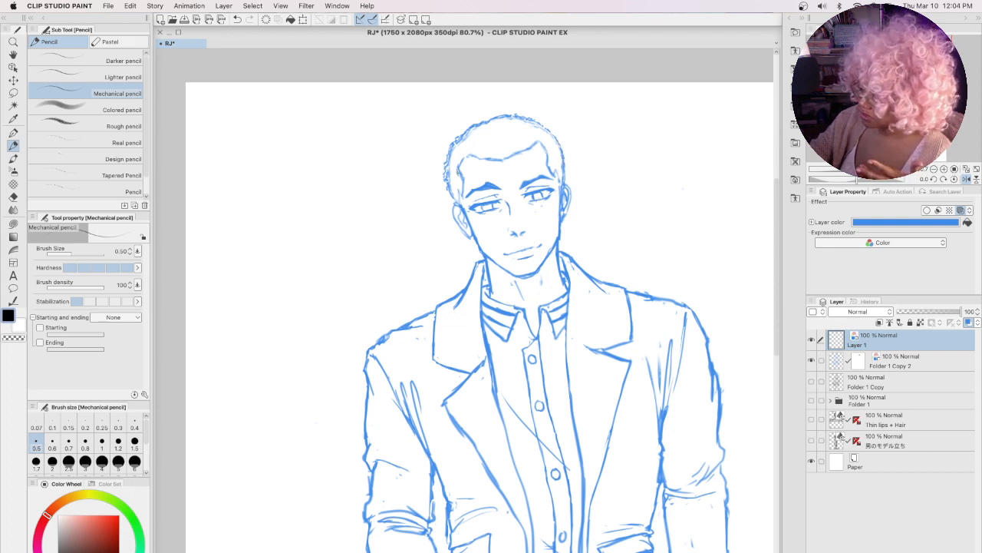
left_click_drag(458, 170, 460, 207)
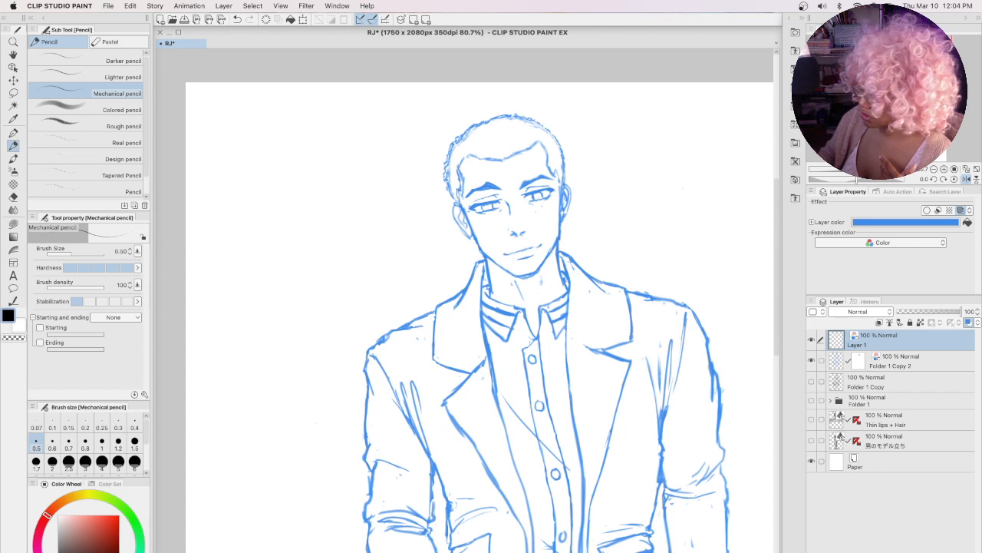
Step: Reshape the hairline at both temples on Folder 1 Copy 2 with the Mechanical pencil and check it by toggling the layer
left_click(893, 363)
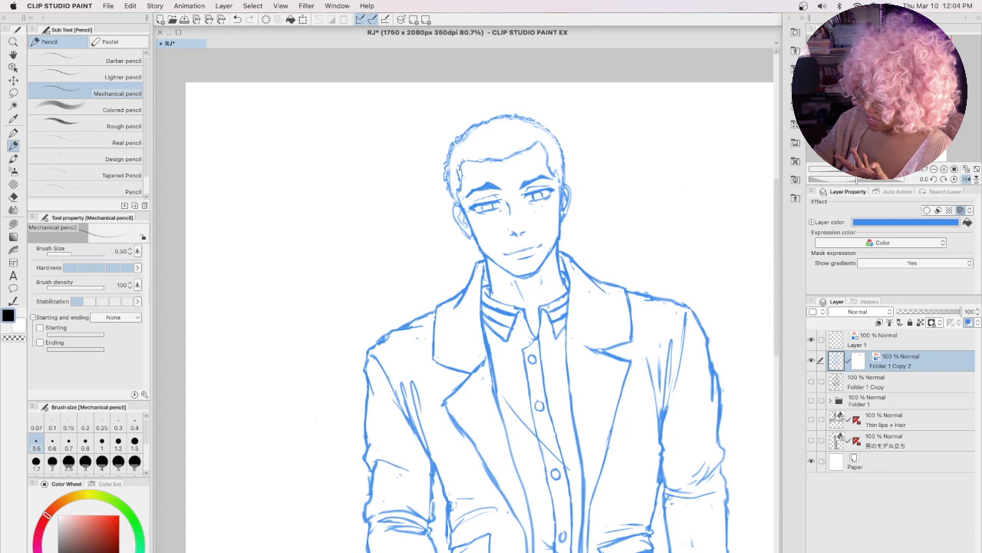
left_click_drag(459, 168, 463, 187)
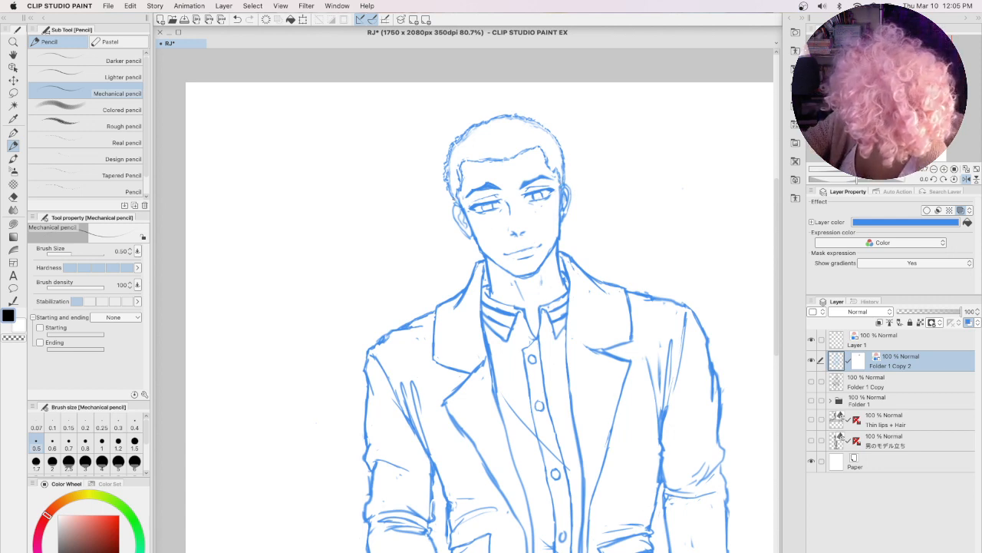
left_click(811, 360)
left_click(811, 359)
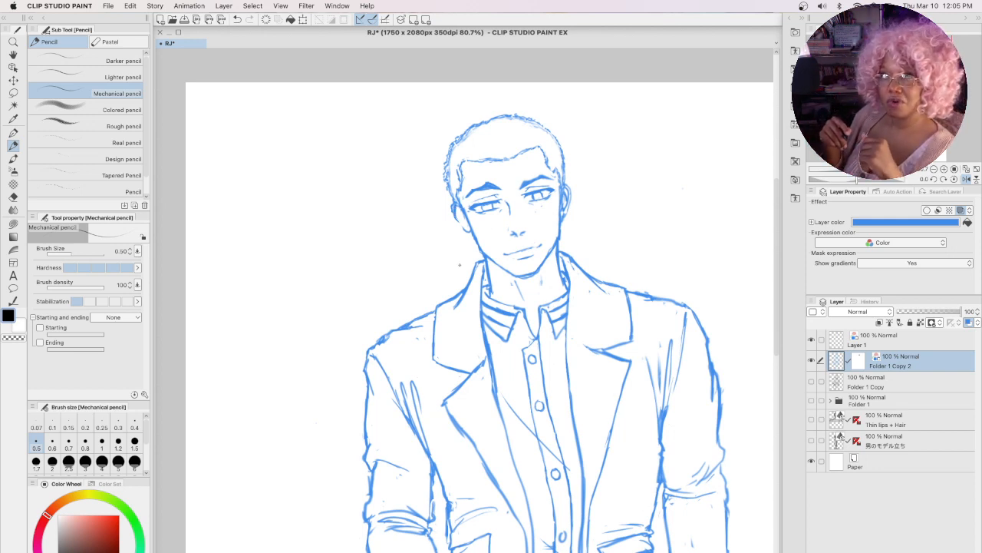
Step: Handwrite "Joyus" and "Joyish" on the blank canvas beside the character's head, and erase both words
mouse_move(258, 188)
left_mouse_down()
mouse_move(253, 205)
mouse_move(244, 201)
left_mouse_up()
mouse_move(268, 185)
left_mouse_down()
mouse_move(264, 201)
mouse_move(275, 189)
left_mouse_up()
mouse_move(278, 185)
left_mouse_down()
mouse_move(282, 212)
mouse_move(306, 189)
left_mouse_up()
left_click(294, 185)
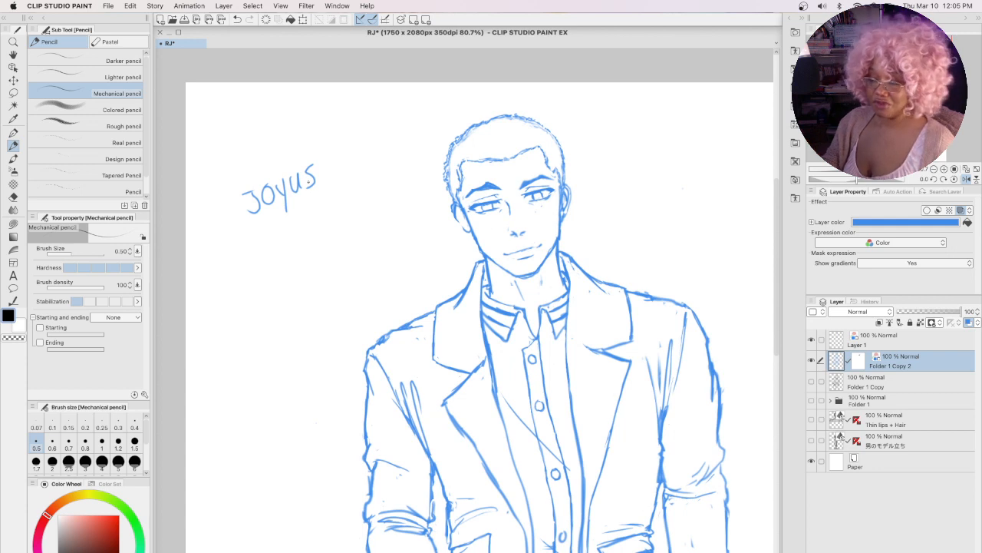
left_click_drag(271, 230, 259, 244)
mouse_move(259, 228)
left_mouse_down()
mouse_move(296, 230)
mouse_move(296, 244)
mouse_move(324, 215)
mouse_move(336, 221)
left_mouse_up()
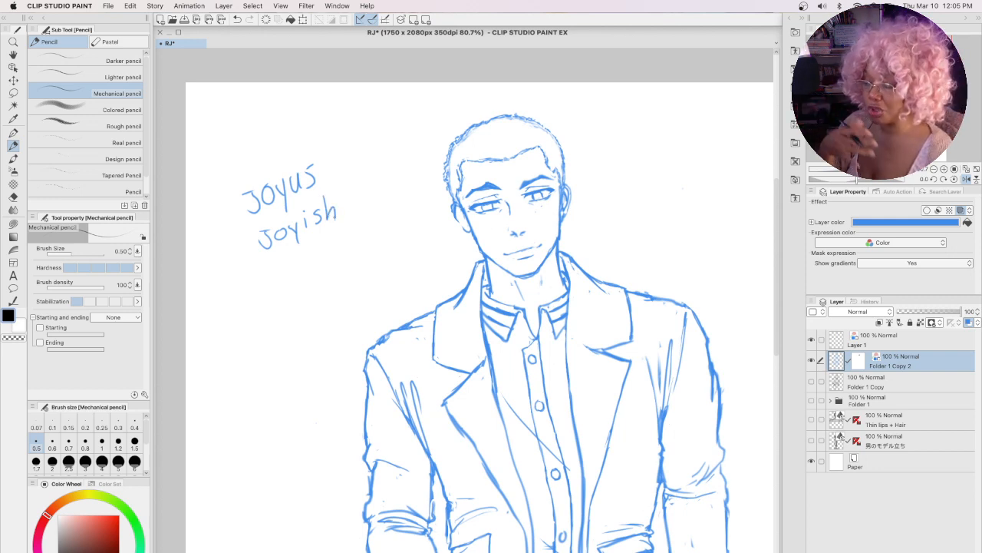
mouse_move(254, 243)
left_mouse_down()
mouse_move(342, 204)
mouse_move(330, 195)
mouse_move(339, 208)
mouse_move(332, 198)
mouse_move(339, 205)
mouse_move(329, 222)
mouse_move(337, 214)
mouse_move(289, 239)
mouse_move(255, 235)
mouse_move(245, 244)
mouse_move(266, 241)
mouse_move(300, 207)
mouse_move(316, 165)
mouse_move(244, 220)
left_mouse_up()
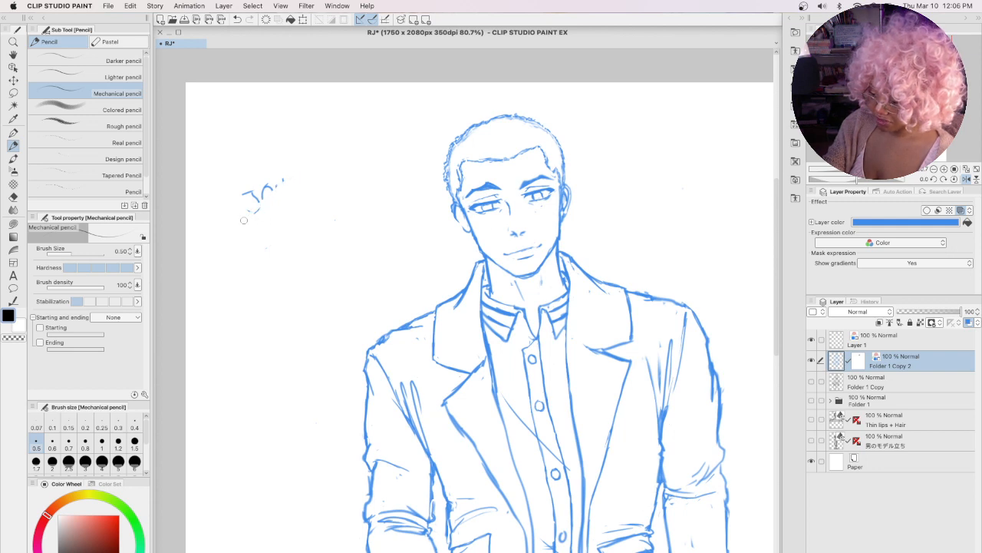
mouse_move(287, 175)
left_mouse_down()
mouse_move(268, 182)
mouse_move(298, 167)
left_mouse_up()
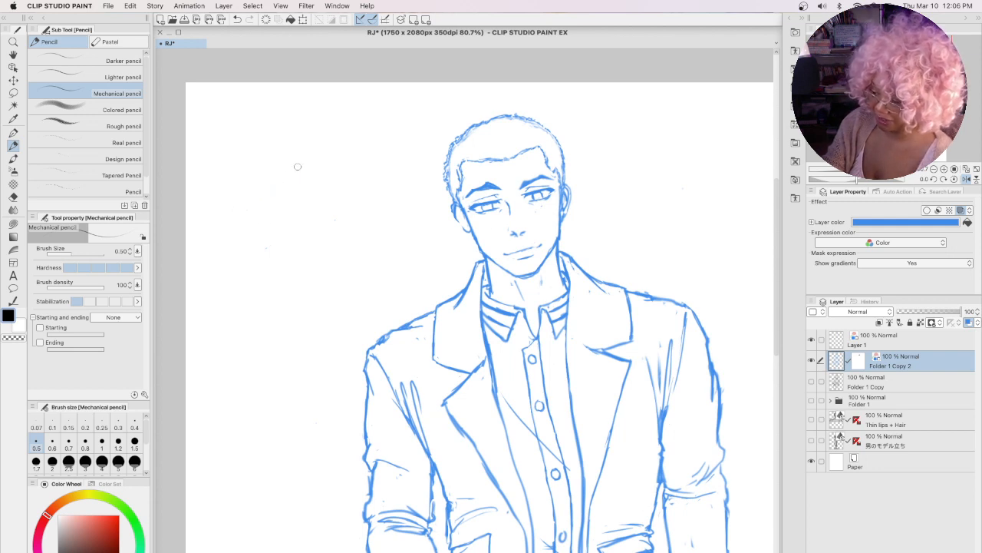
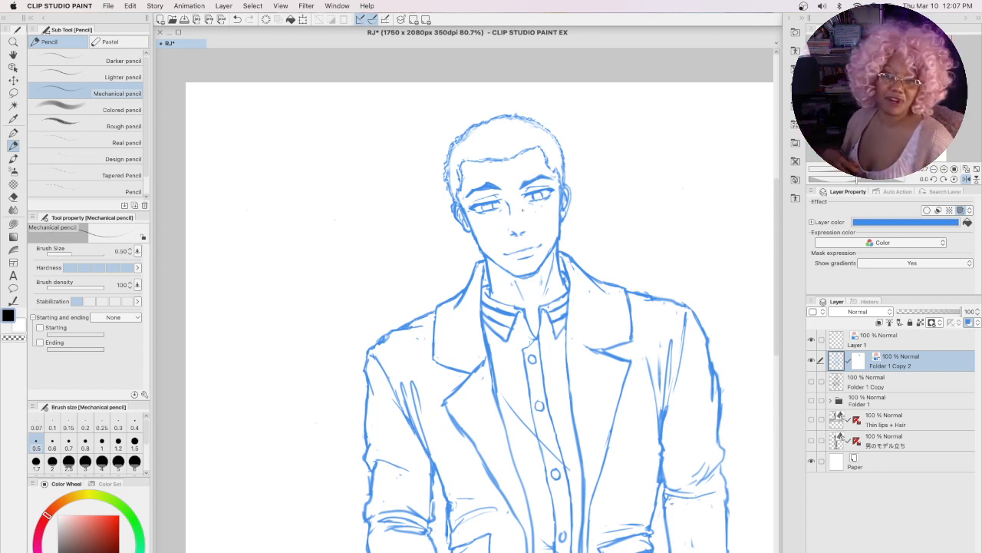
Step: Try to shift the lassoed lower body, from the elbows down, slightly downward on Folder 1 Copy 2 with a Scale/Rotate transform
scroll(776, 299, "down", 3)
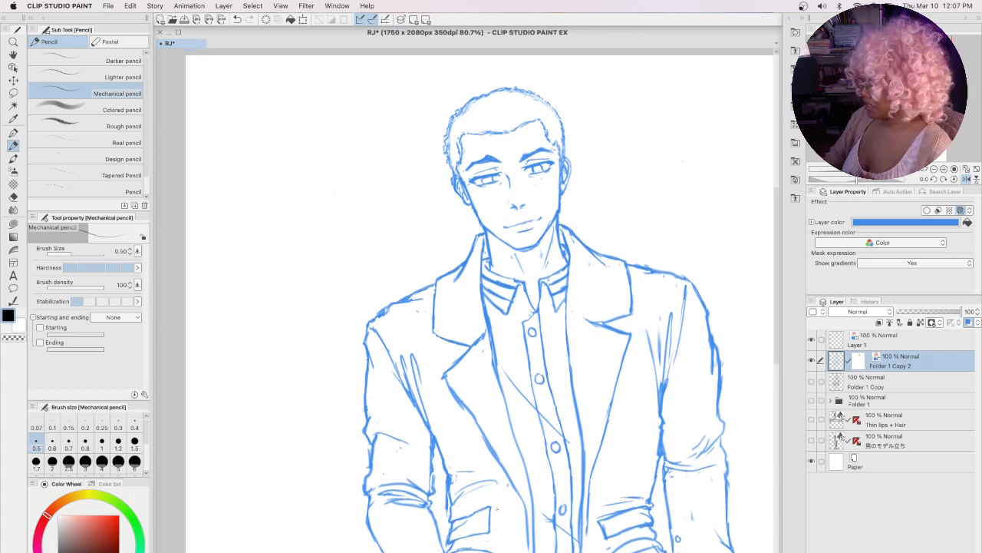
scroll(776, 279, "down", 3)
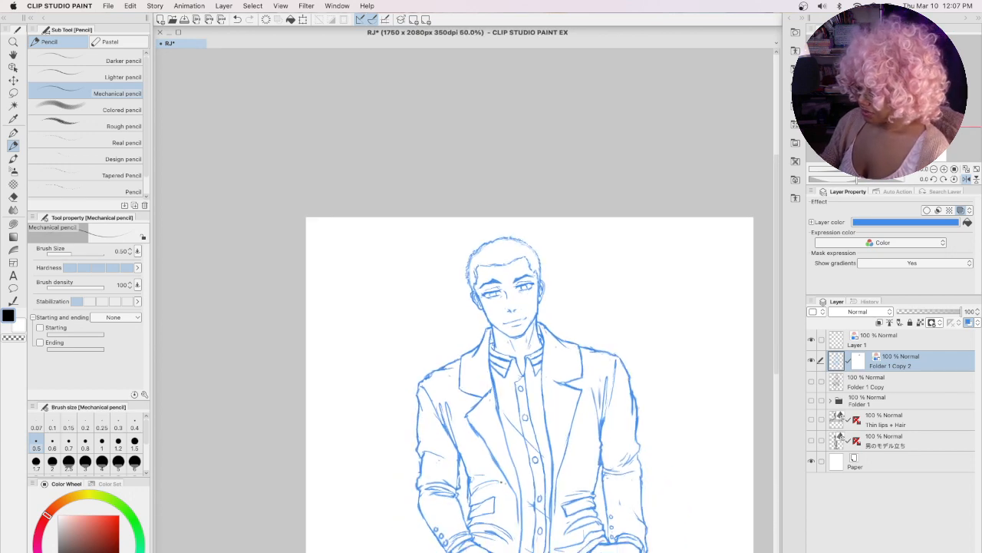
scroll(777, 278, "down", 1)
scroll(776, 278, "down", 5)
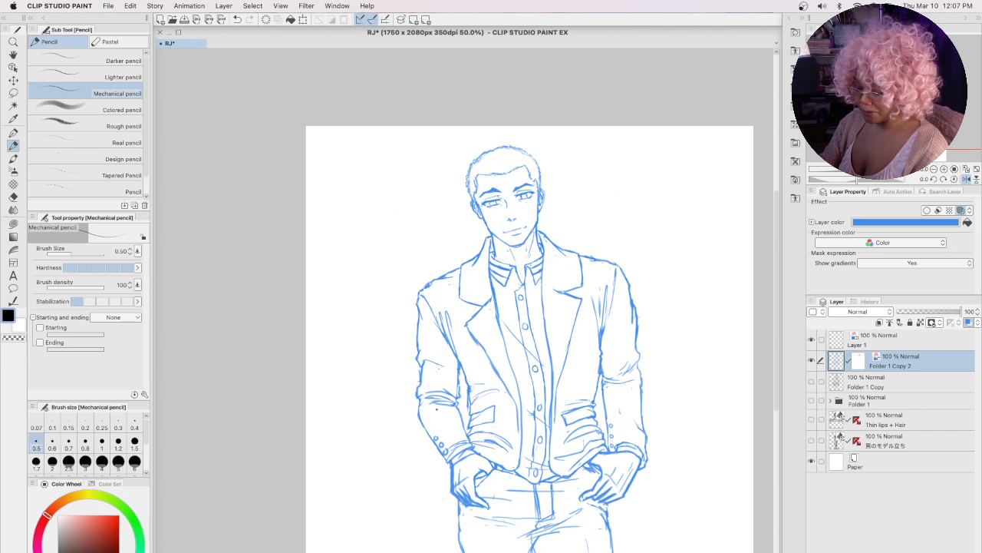
scroll(774, 275, "down", 6)
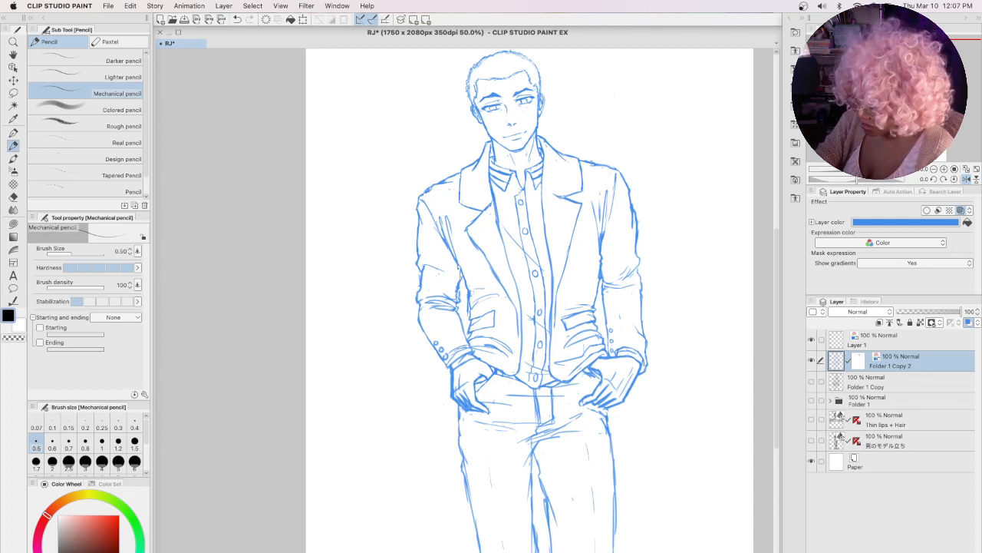
left_click(13, 92)
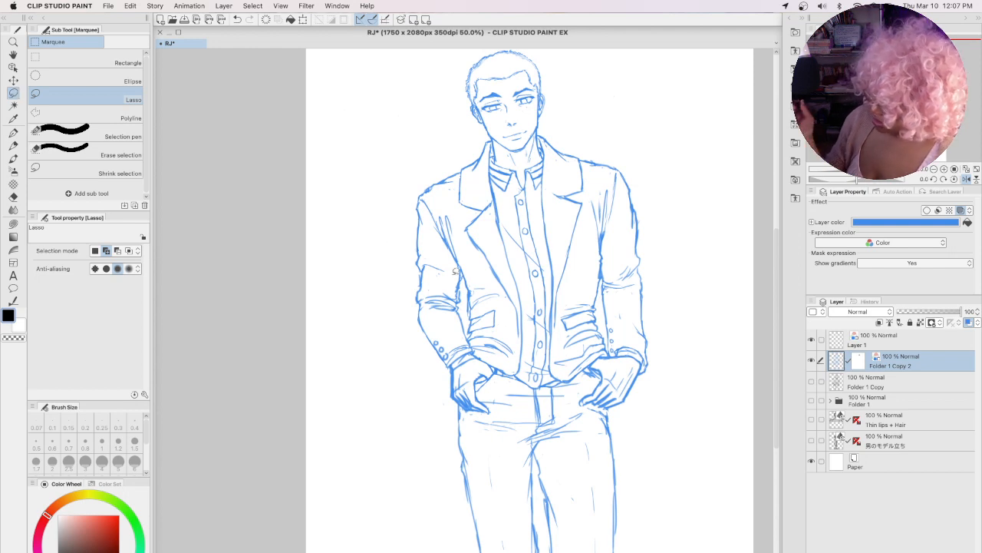
mouse_move(666, 287)
left_mouse_down()
mouse_move(421, 281)
mouse_move(356, 482)
mouse_move(726, 417)
mouse_move(679, 284)
left_mouse_up()
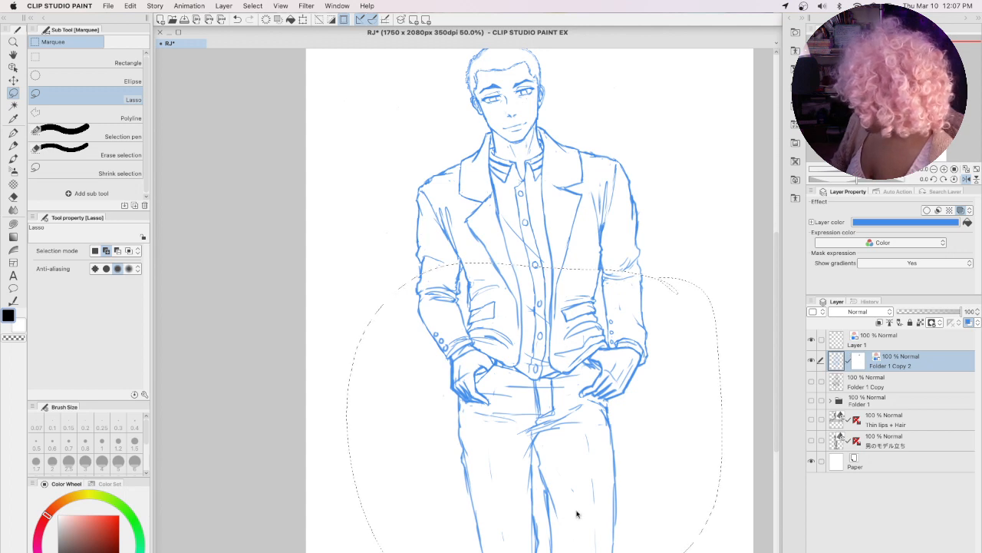
key("super+t")
left_click_drag(590, 443, 590, 450)
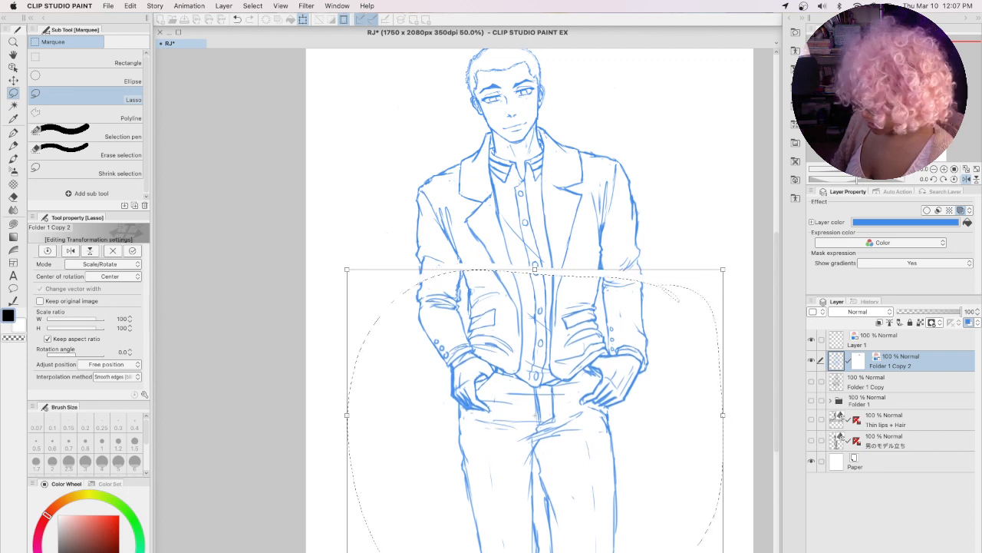
key("Return")
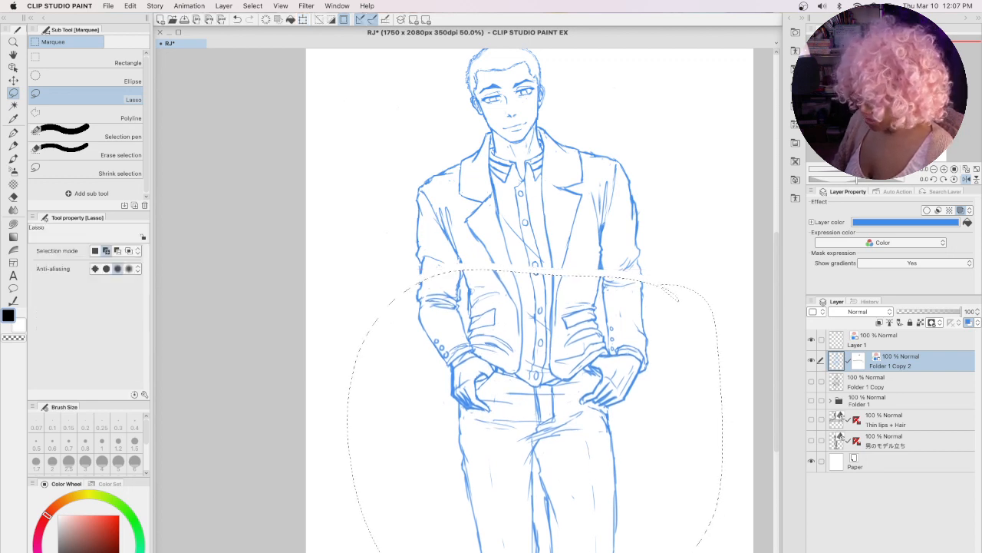
key("super+z")
key("super+z")
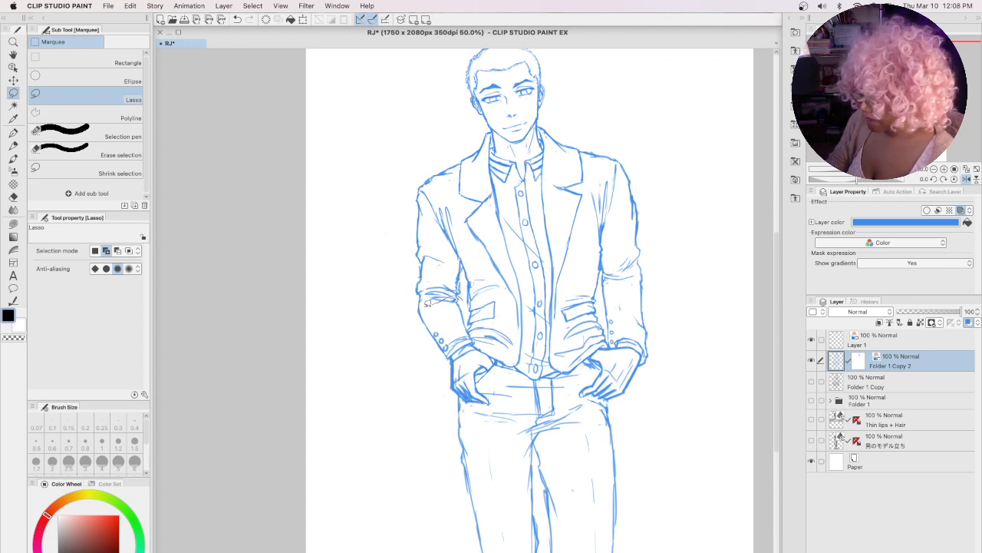
Step: Move the lassoed lower body, from the elbows down, slightly downward on Folder 1 Copy 2 and clear the selection
mouse_move(426, 304)
left_mouse_down()
mouse_move(392, 391)
mouse_move(379, 514)
mouse_move(700, 319)
mouse_move(660, 272)
mouse_move(460, 296)
left_mouse_up()
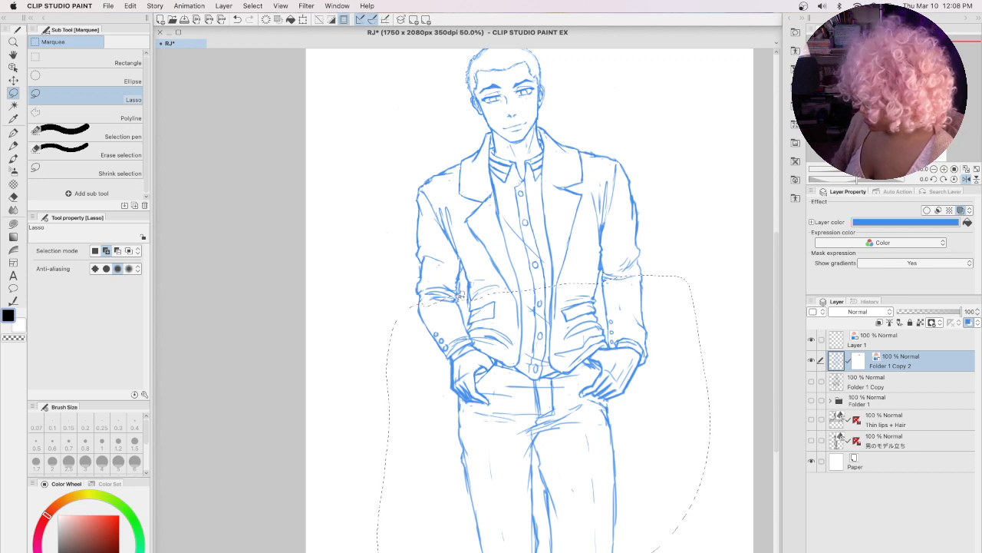
key("super+t")
left_click_drag(579, 432, 583, 435)
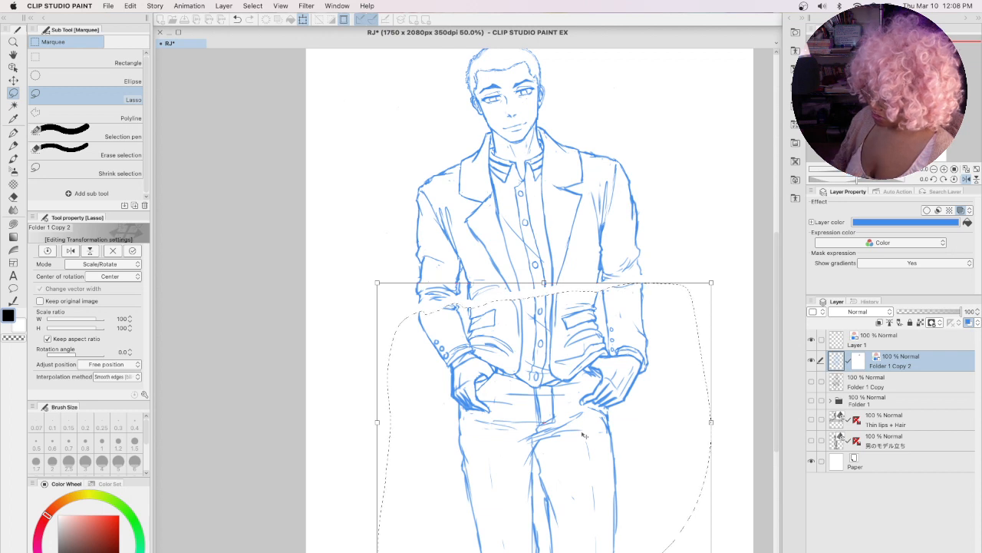
key("Return")
key("ctrl+d")
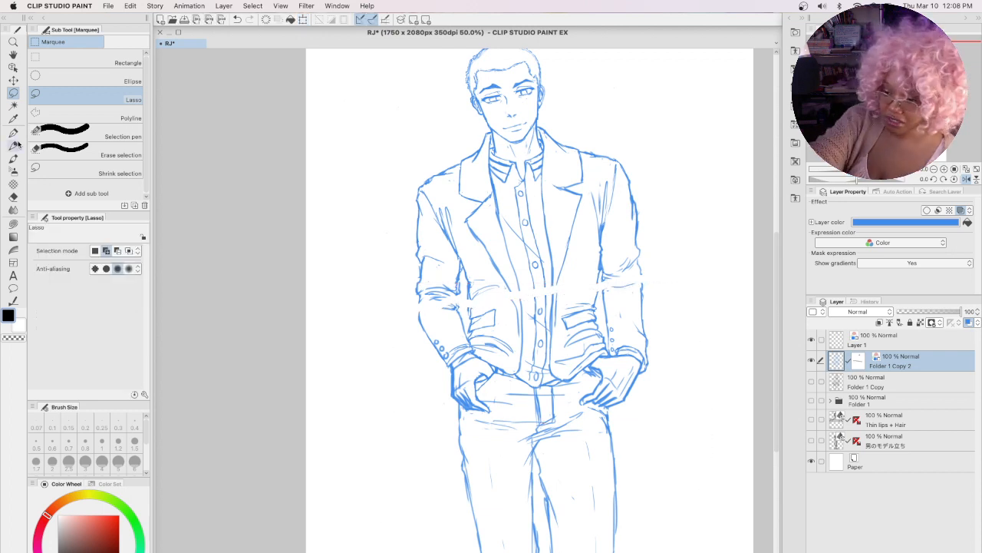
Step: Bridge the gap across both sleeves, the jacket and the shirt on Layer 1 with the Mechanical pencil at size 0.50
key("p")
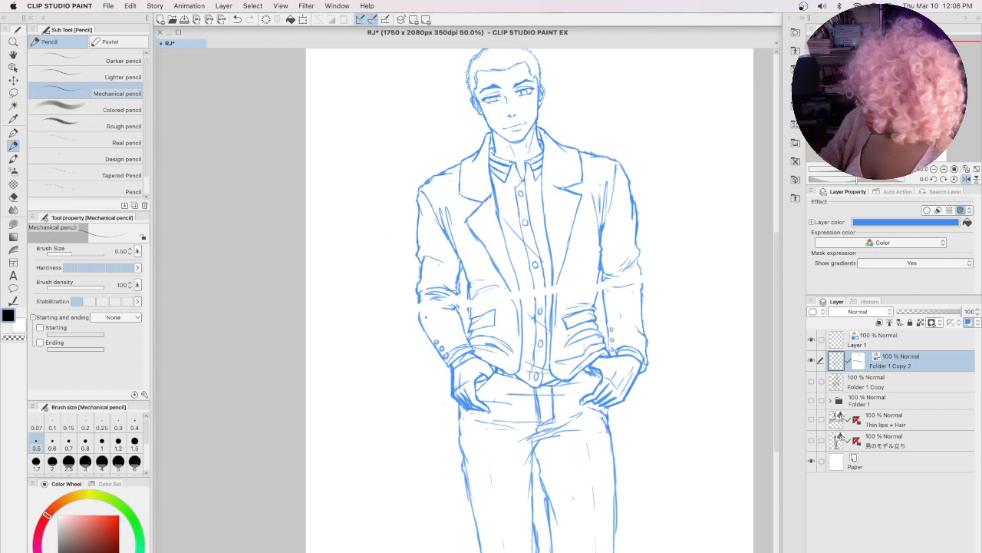
key("alt+bracketright")
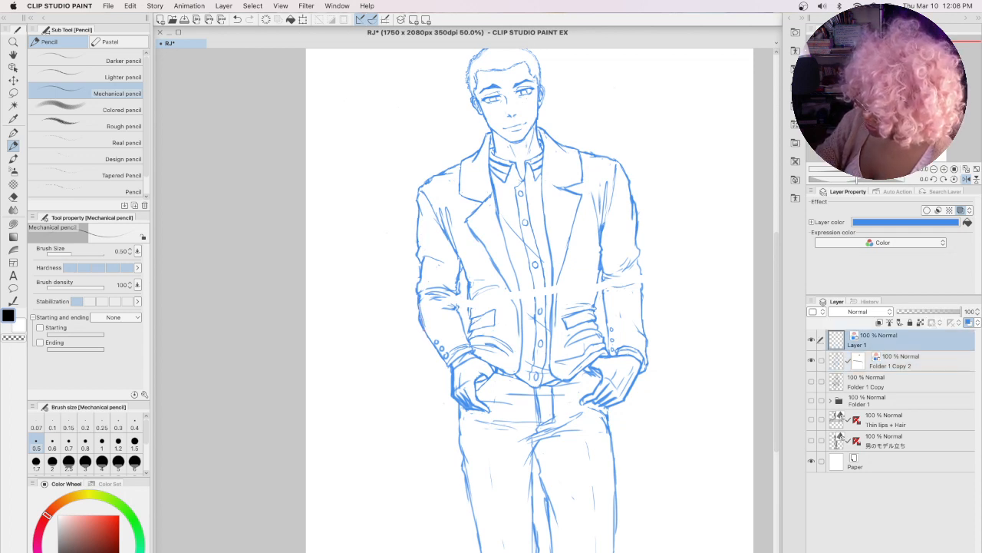
mouse_move(417, 297)
left_mouse_down()
mouse_move(419, 319)
mouse_move(437, 294)
mouse_move(440, 307)
left_mouse_up()
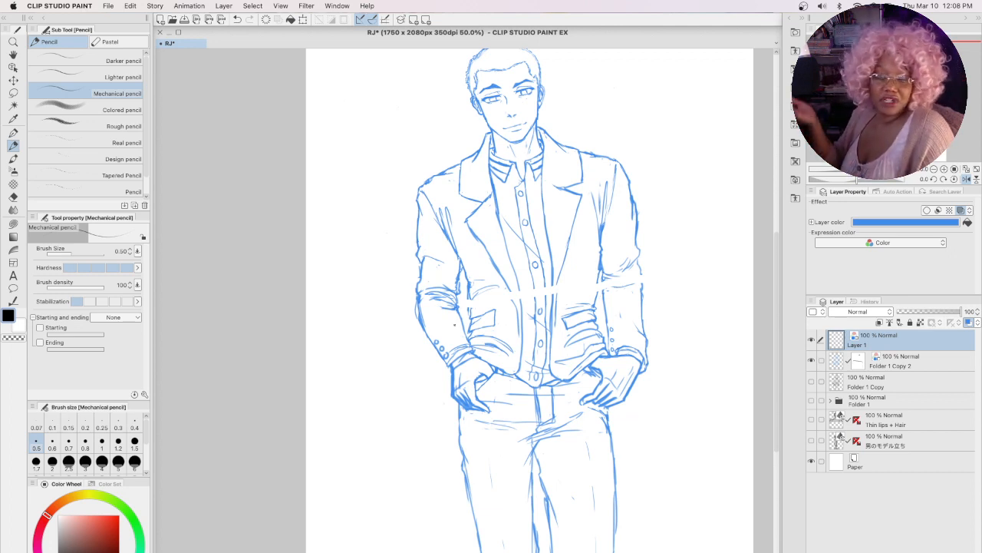
mouse_move(469, 294)
left_mouse_down()
mouse_move(470, 313)
mouse_move(508, 297)
left_mouse_up()
mouse_move(512, 289)
left_mouse_down()
mouse_move(518, 311)
mouse_move(641, 285)
mouse_move(618, 281)
left_mouse_up()
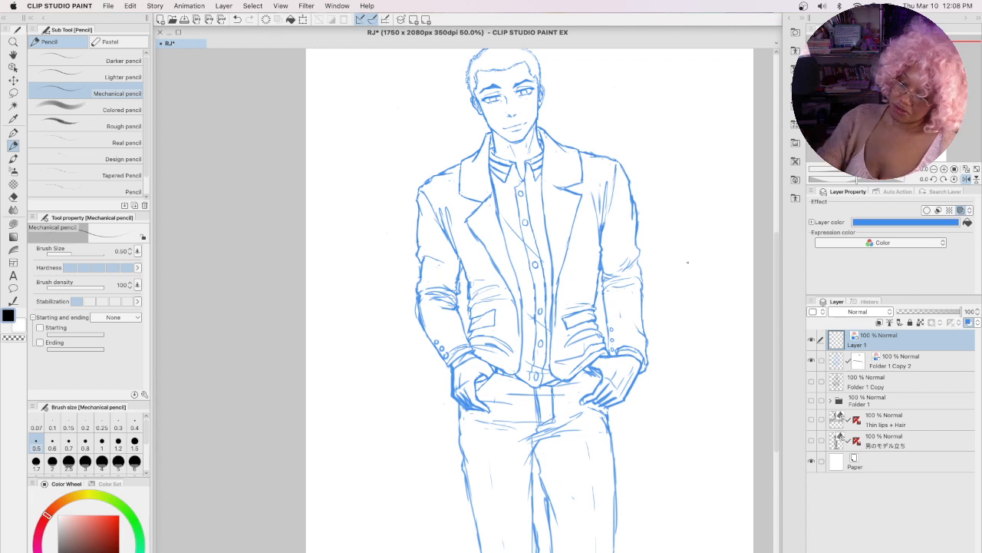
Step: Shift the lassoed elbow folds of the figure's left-hand sleeve slightly upward on Layer 1 and Folder 1 Copy 2 together, and deselect
left_click(13, 92)
mouse_move(438, 272)
left_mouse_down()
mouse_move(411, 275)
mouse_move(409, 319)
mouse_move(437, 325)
mouse_move(457, 315)
mouse_move(468, 285)
mouse_move(438, 272)
left_mouse_up()
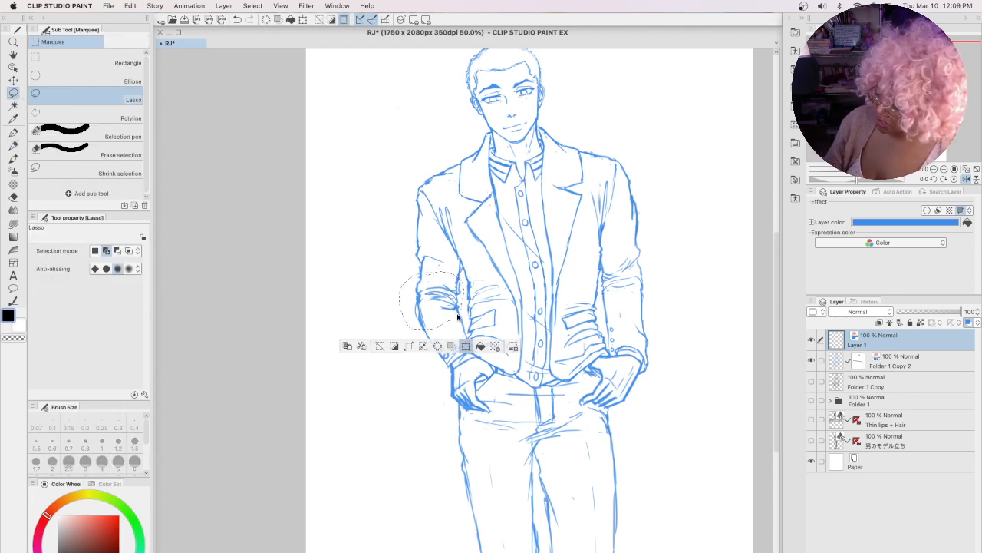
key("super+t")
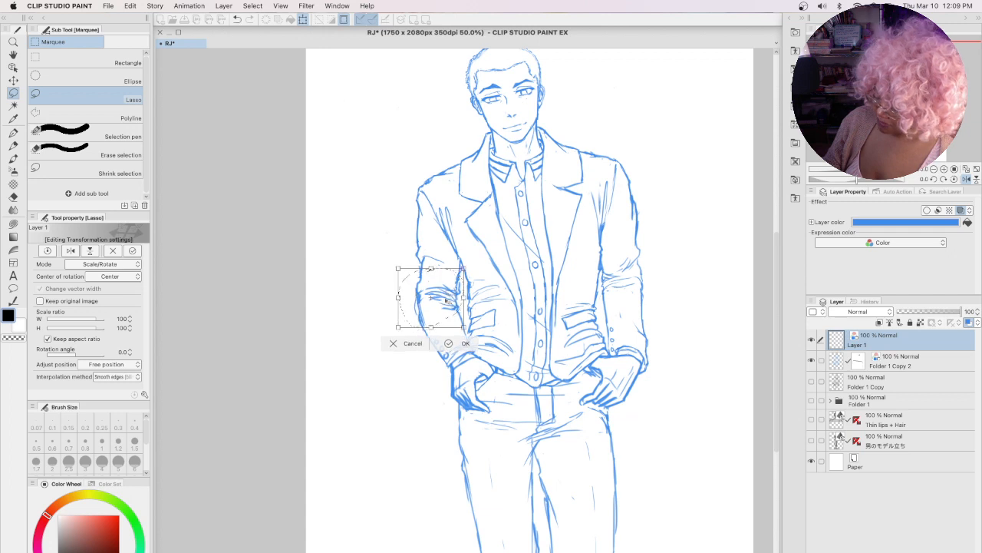
left_click(463, 343)
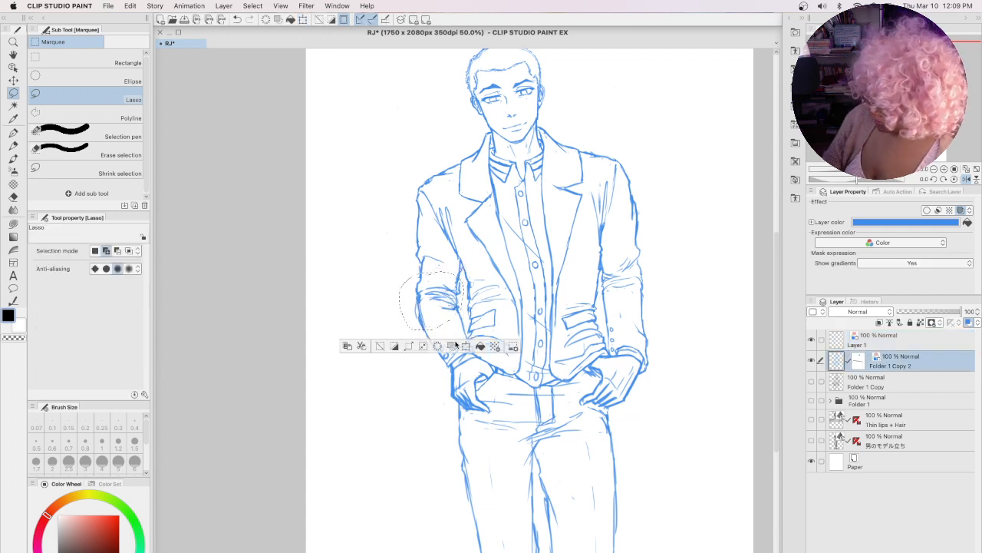
key("super+t")
left_click(401, 353)
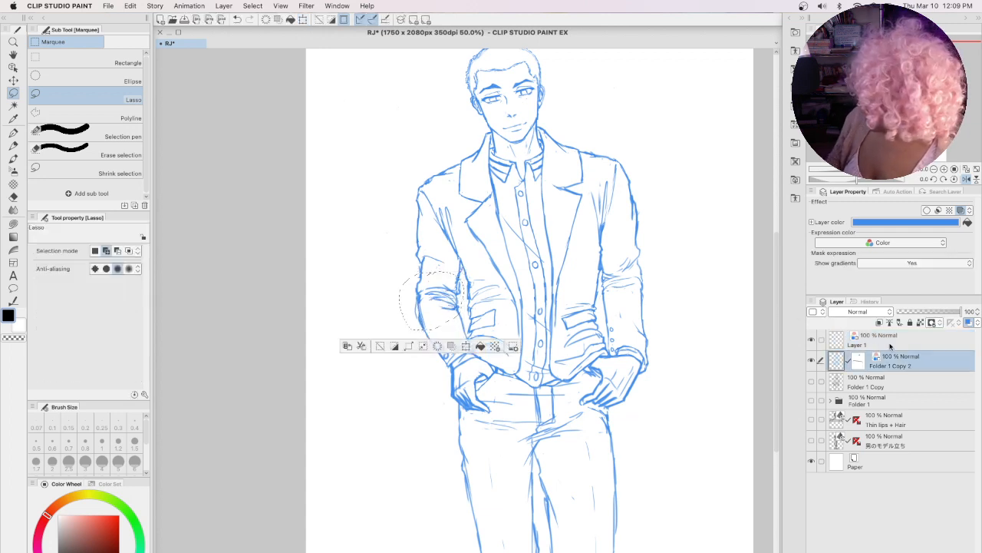
left_click(890, 342, "shift")
key("super+t")
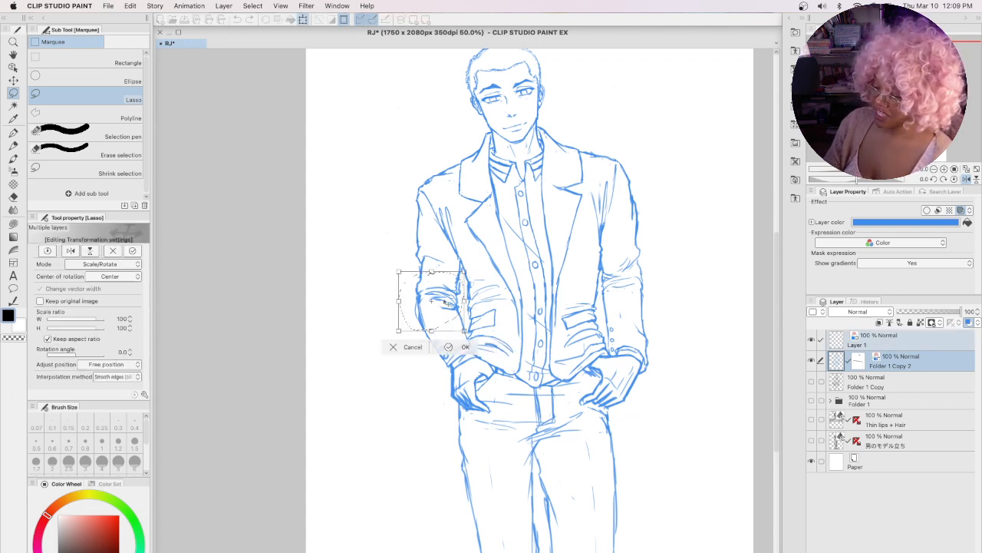
left_click_drag(447, 303, 448, 298)
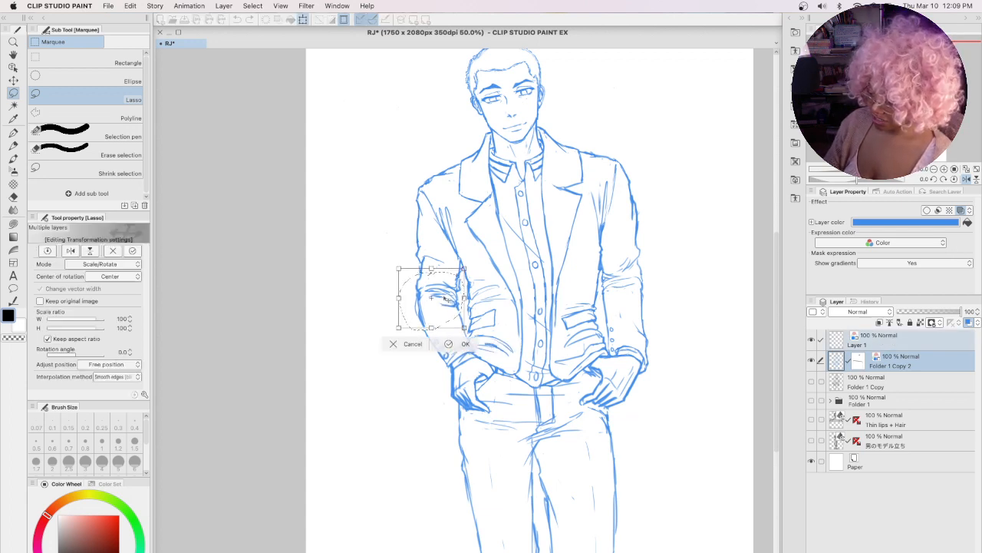
left_click(449, 343)
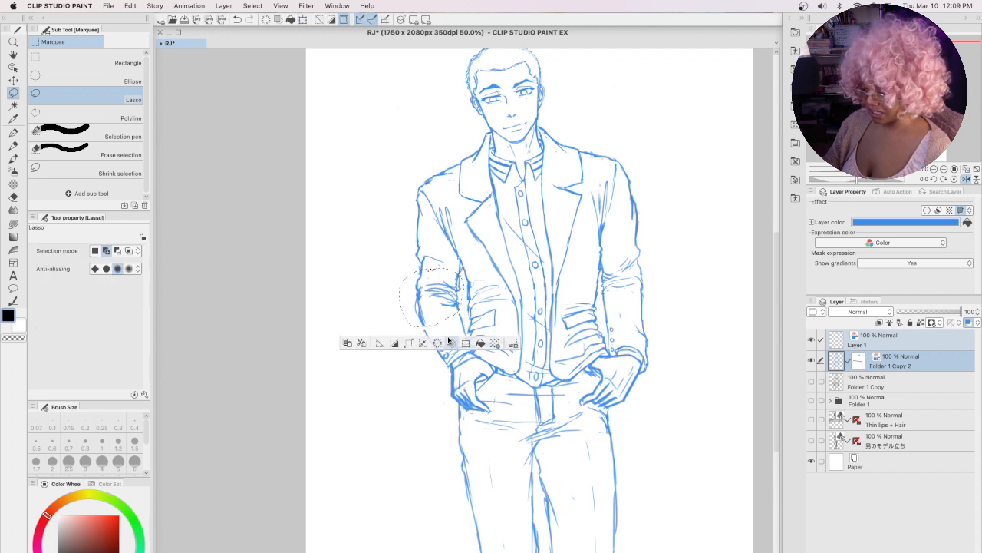
key("super+d")
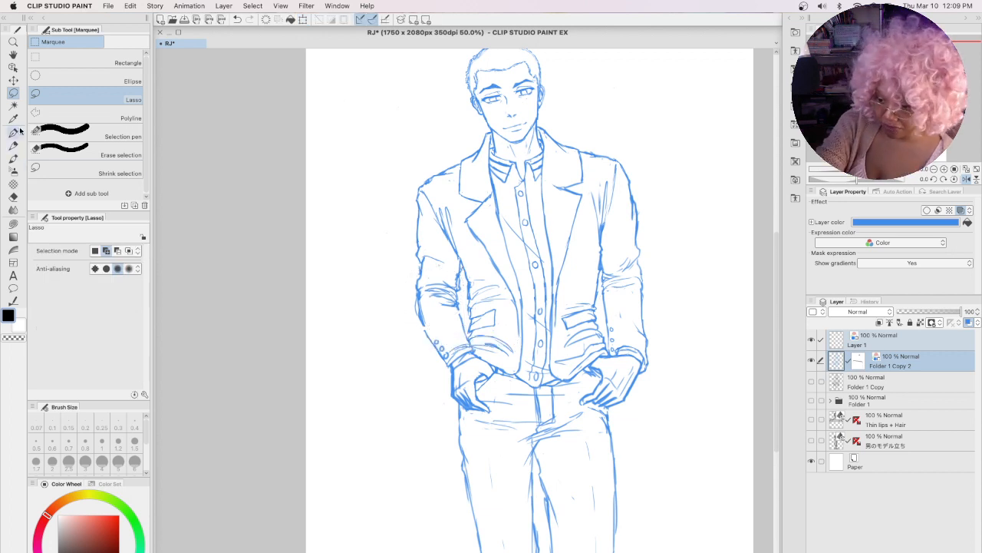
Step: Show Folder 1 Copy and group Layer 1 and Folder 1 Copy 2 into a new collapsed folder above it
left_click(13, 144)
left_click(898, 344)
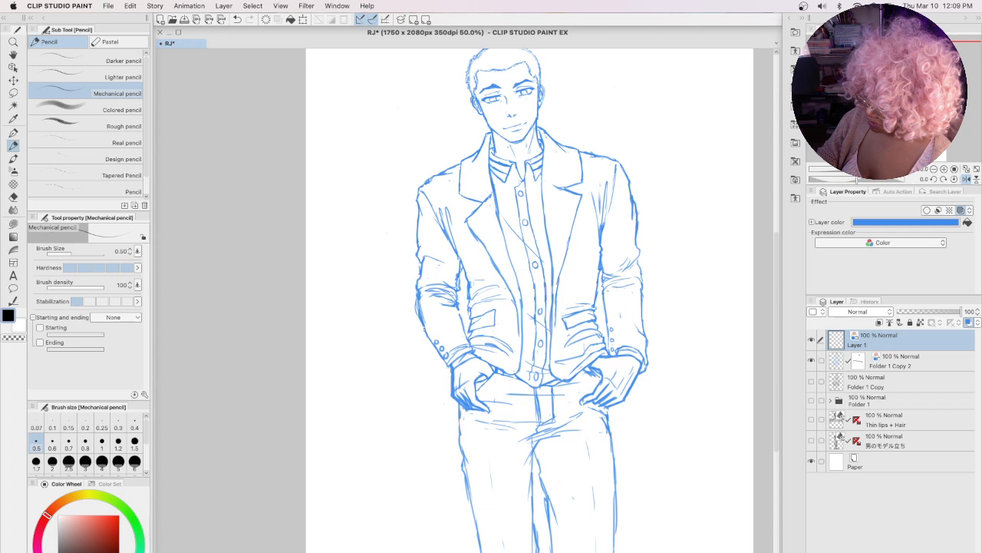
left_click(812, 381)
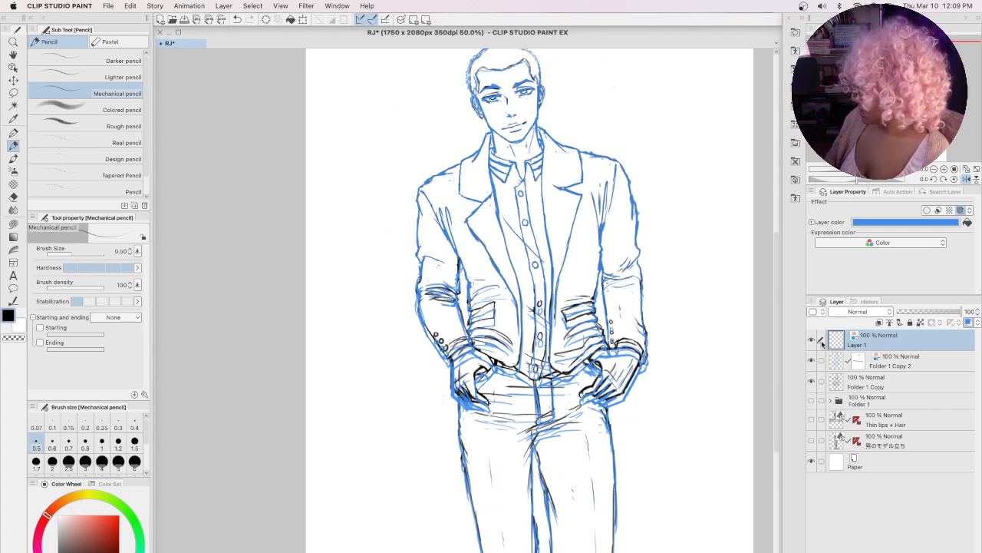
left_click(909, 552)
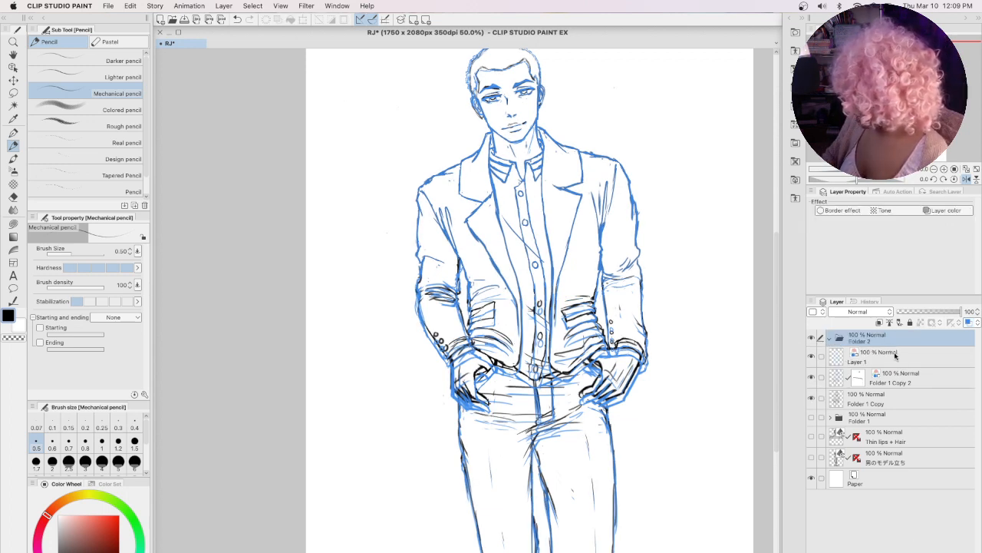
left_click(896, 355)
left_click(900, 384, "shift")
left_click_drag(896, 358, 902, 342)
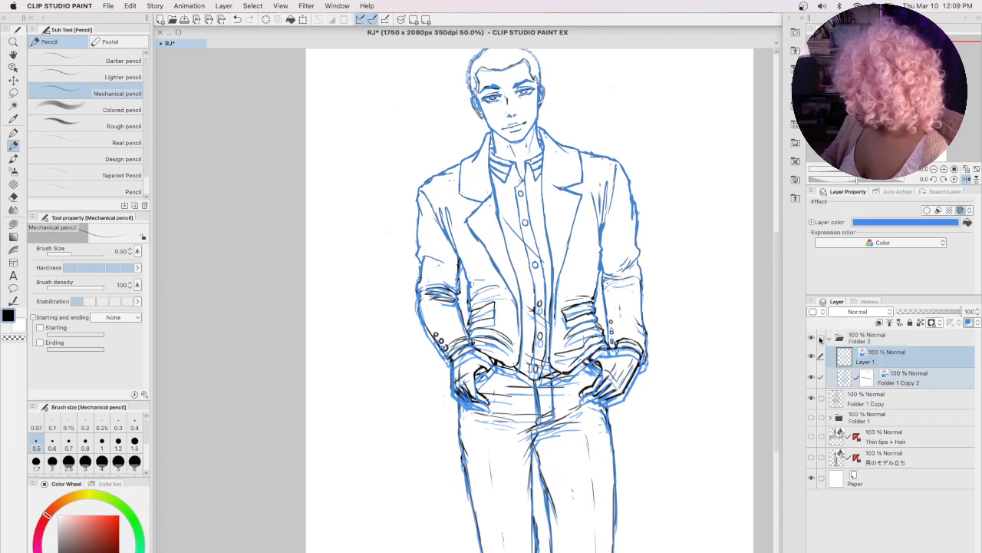
left_click(830, 339)
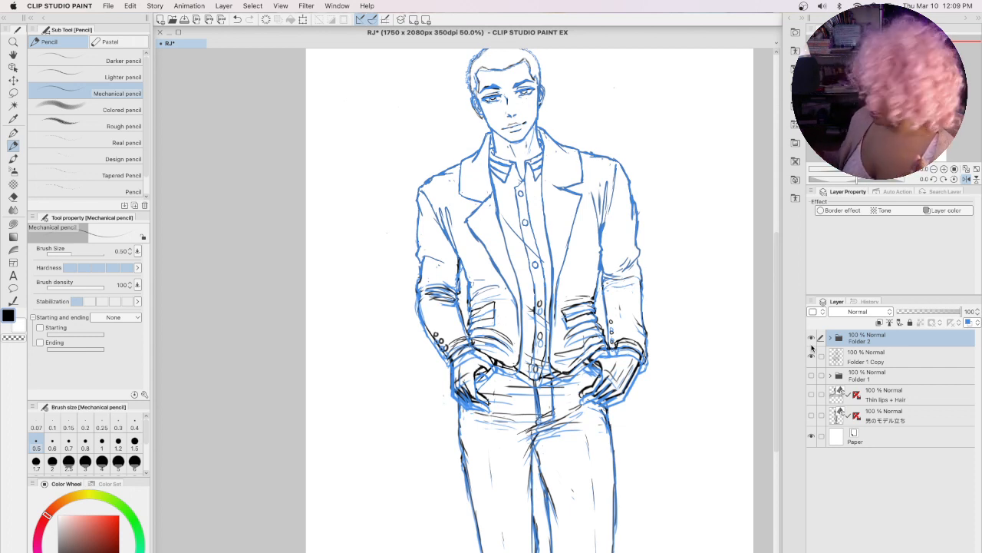
Step: Compare the revised body in Folder 2 with Folder 1 Copy by toggling their visibility, and save with Folder 1 Copy hidden
left_click(812, 346)
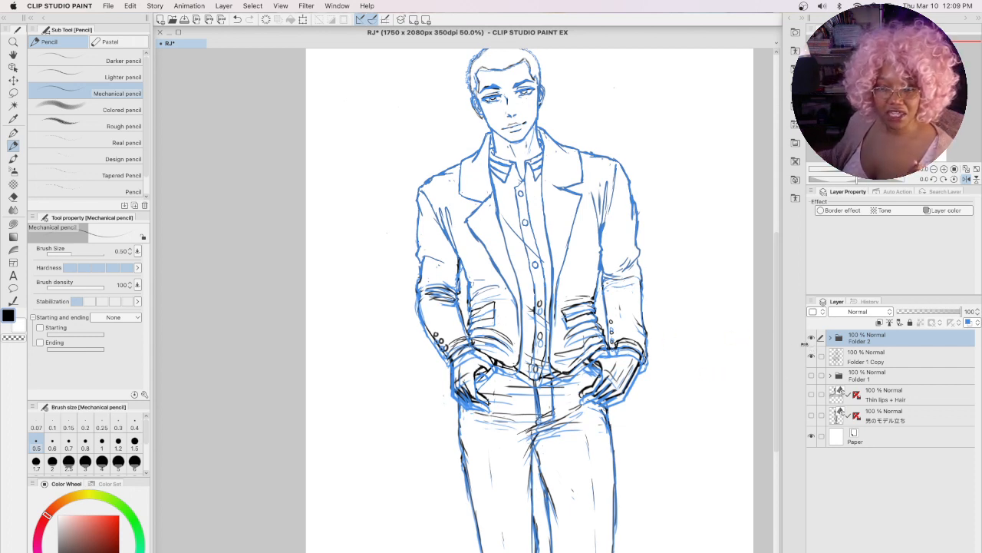
left_click(810, 345)
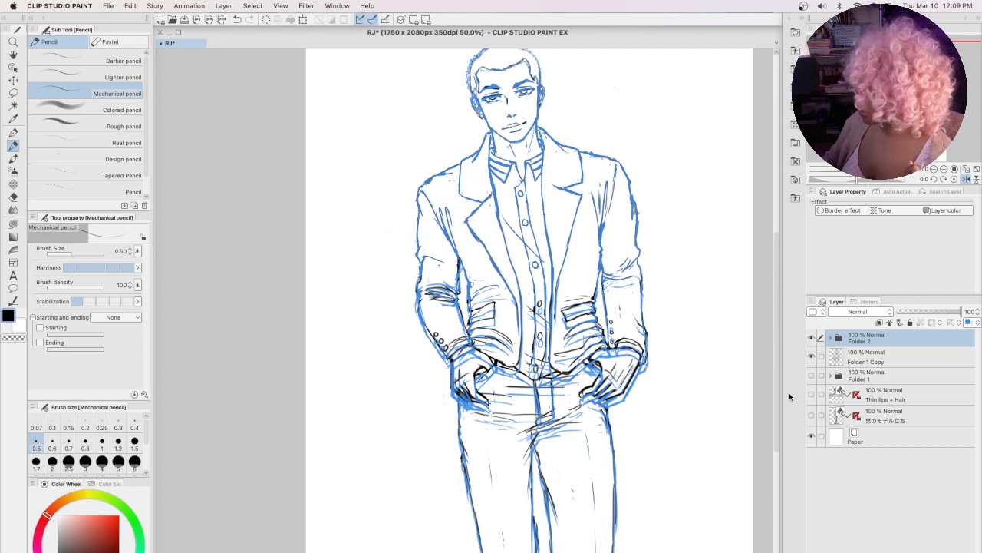
left_click(811, 356)
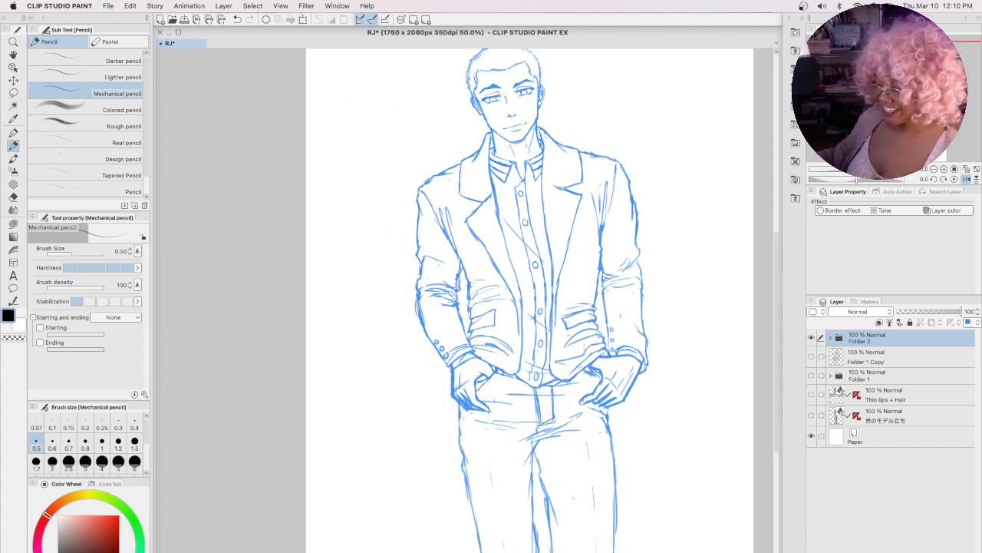
scroll(418, 237, "up", 3)
scroll(419, 237, "down", 3)
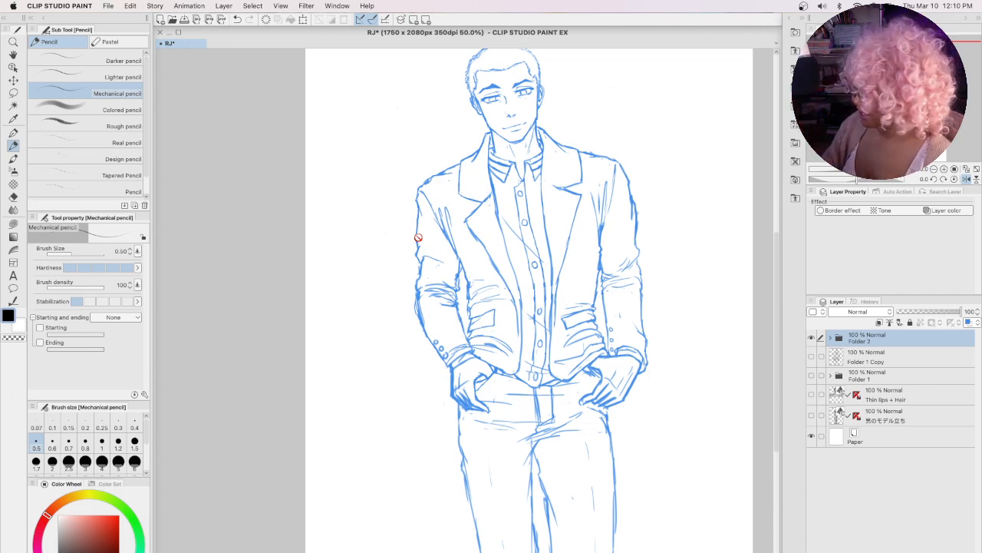
left_click(811, 356)
left_click(811, 337)
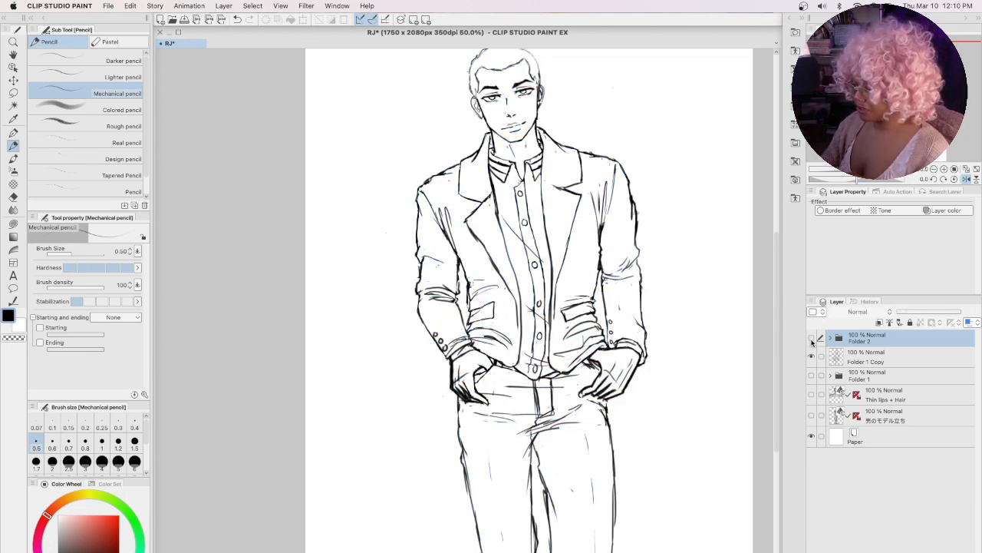
left_click(811, 339)
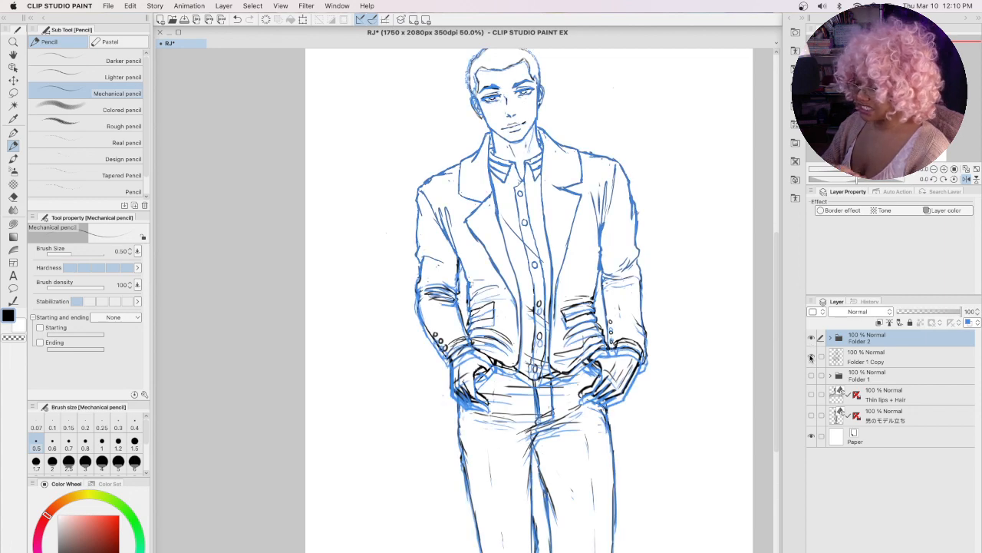
left_click(810, 355)
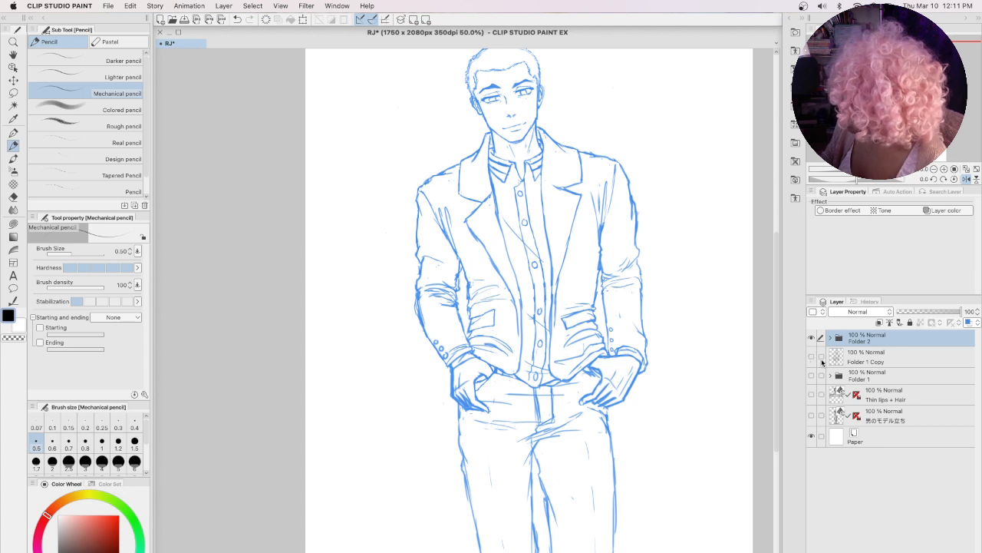
key("super+s")
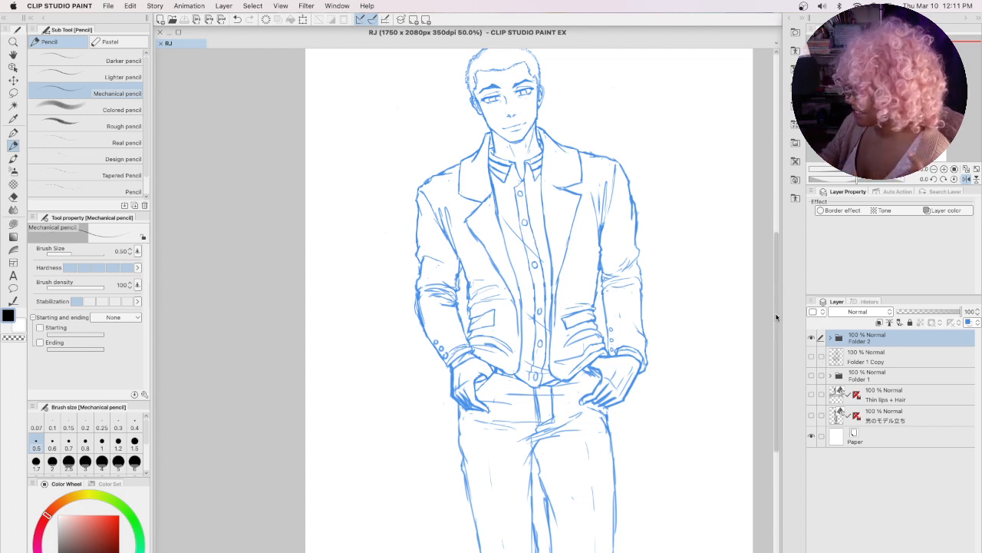
Step: Save the drawing with Folder 2 faded to 23% opacity, and add a new vector layer above that folder
scroll(773, 296, "up", 2)
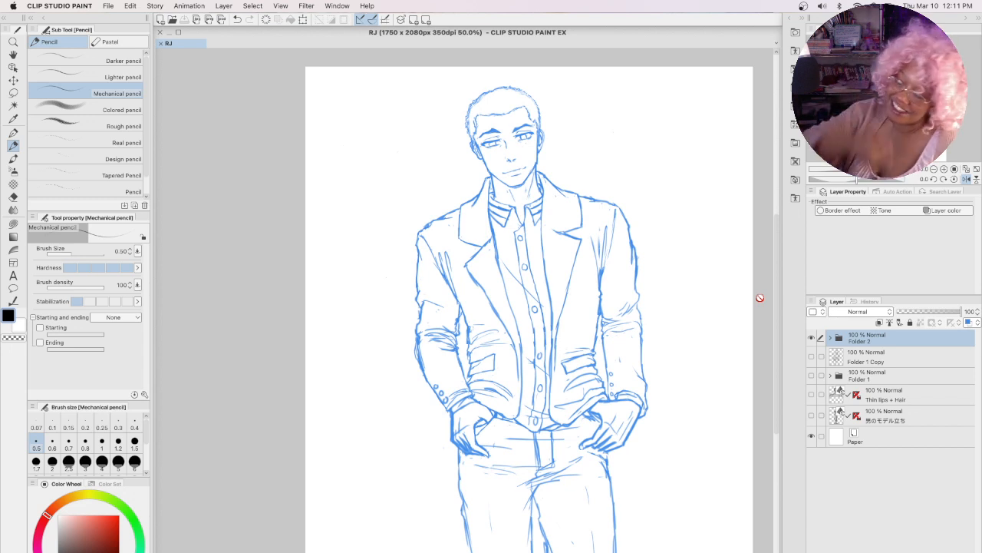
scroll(515, 309, "right", 2)
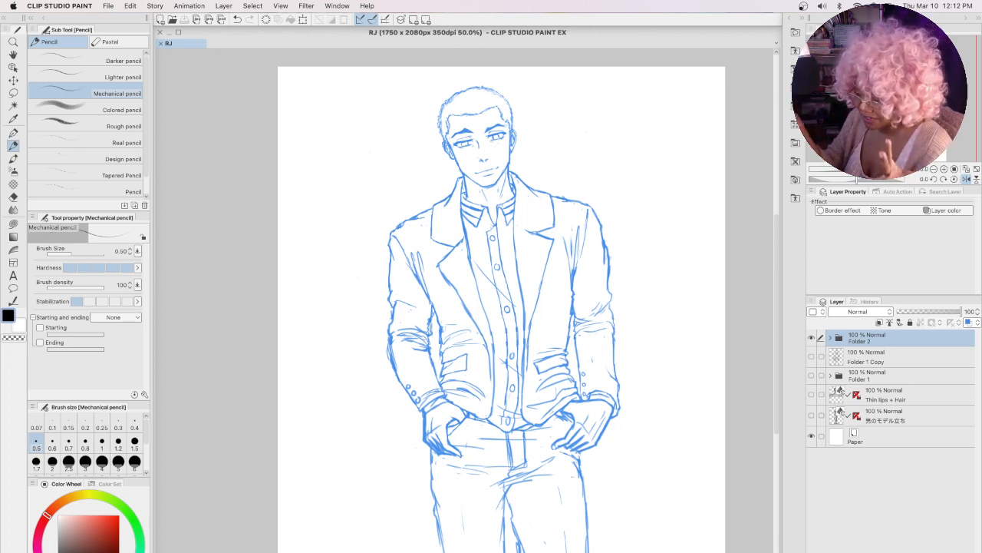
scroll(774, 280, "down", 2)
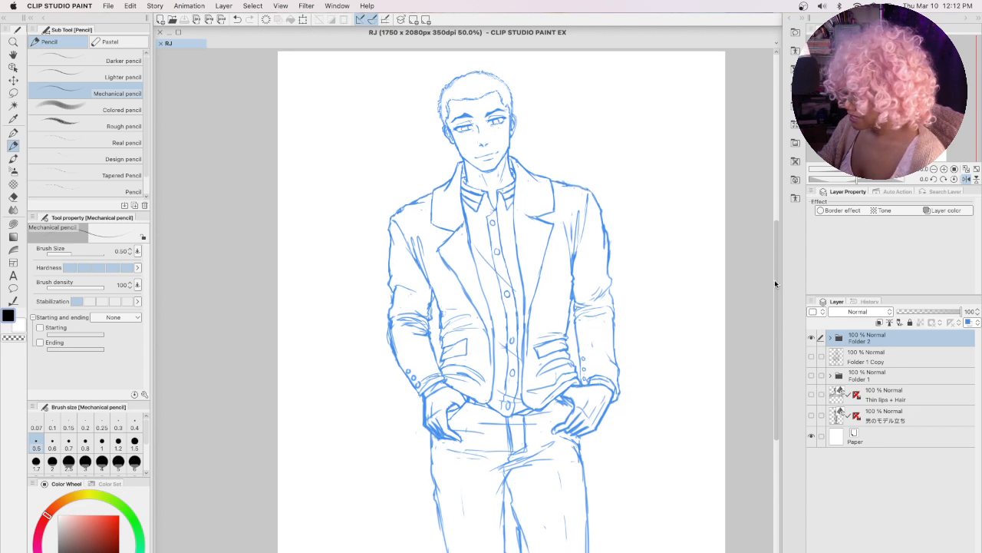
left_click(811, 339)
left_click(811, 339)
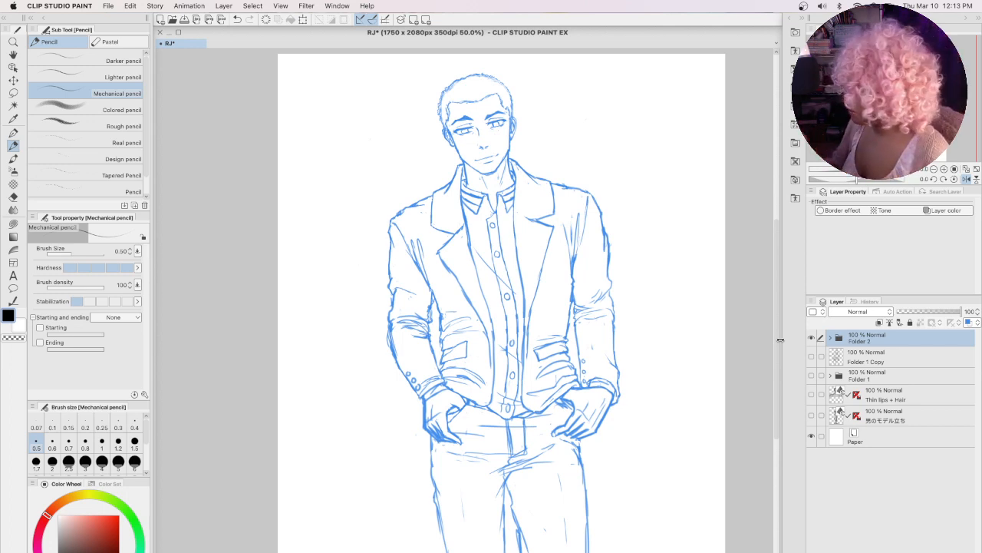
left_click(912, 312)
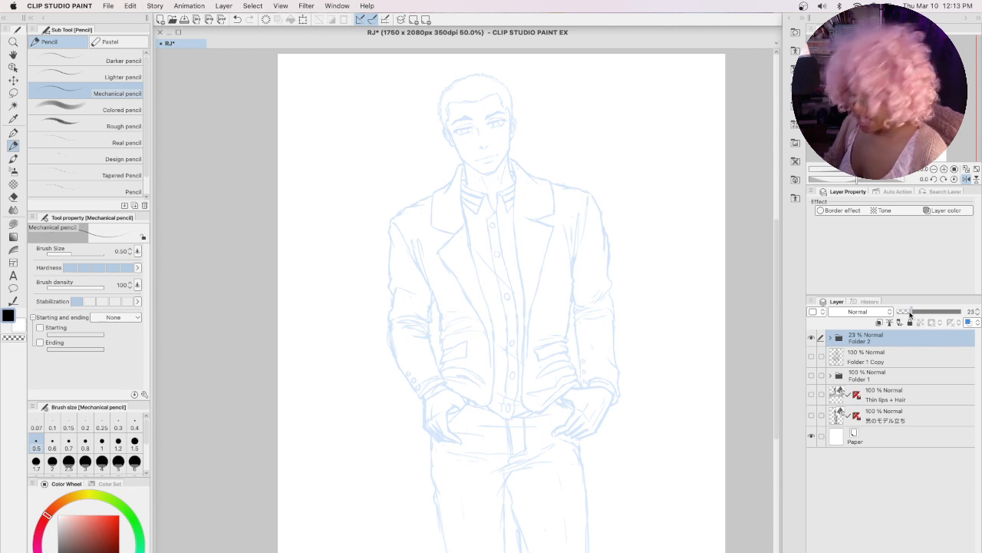
key("super+s")
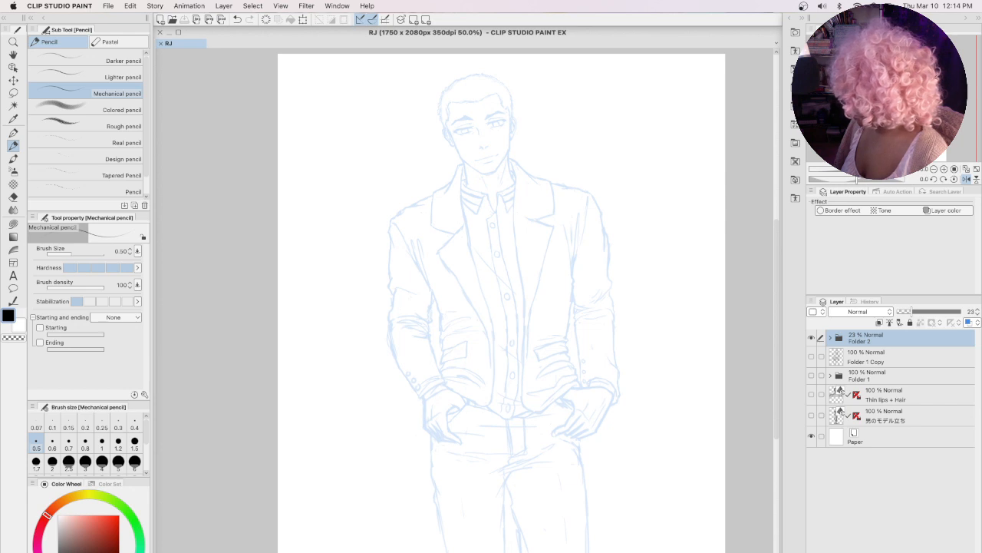
key("super+shift+n")
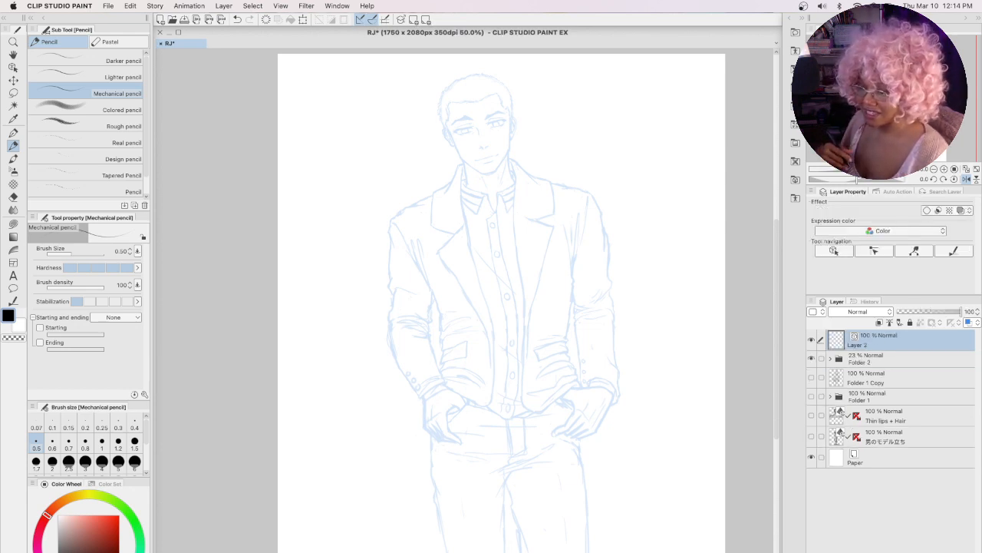
Step: Save the drawing, and start inking the inner end of the upper lash line of the character's left eye on Layer 2 with the G-pen
left_click(108, 5)
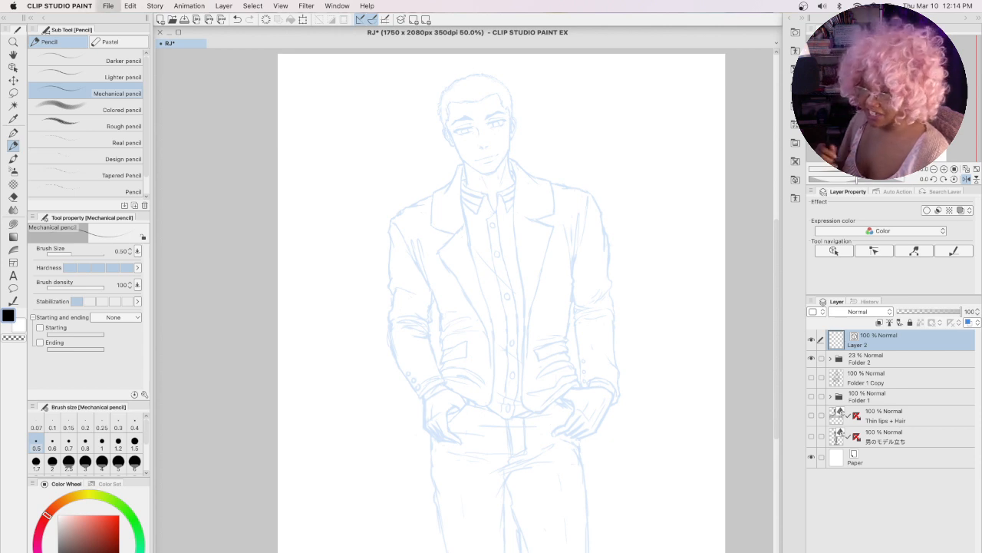
key("super+s")
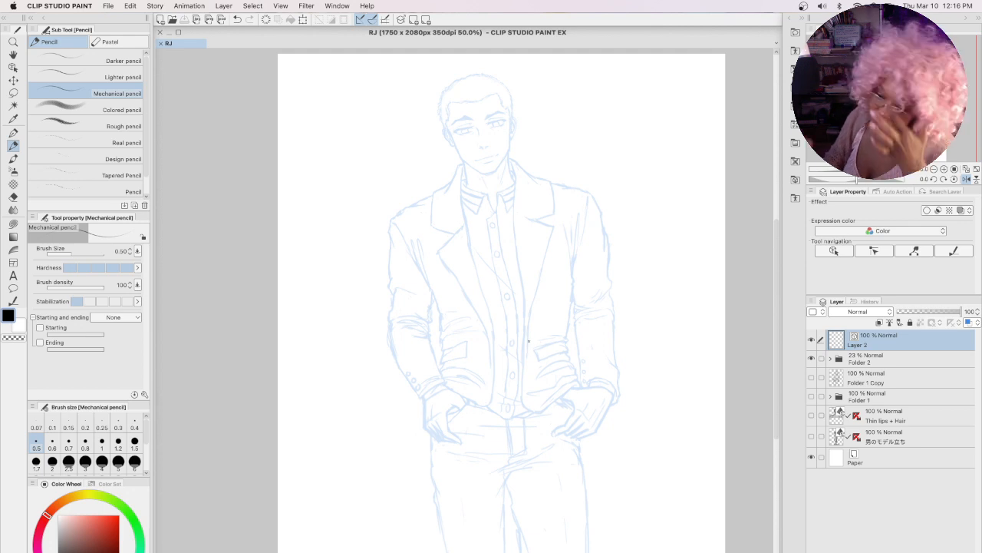
key("p")
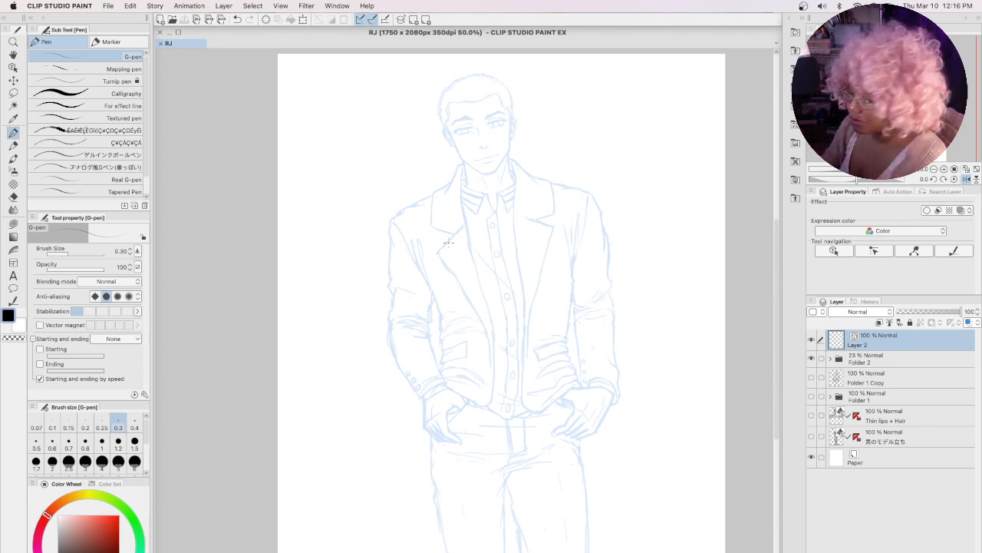
scroll(449, 243, "up", 5)
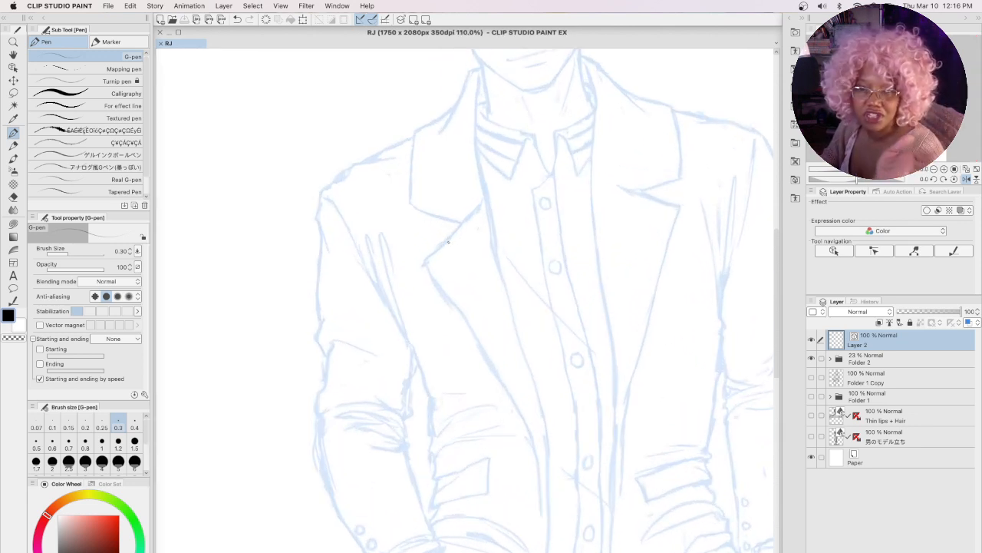
scroll(449, 243, "up", 1)
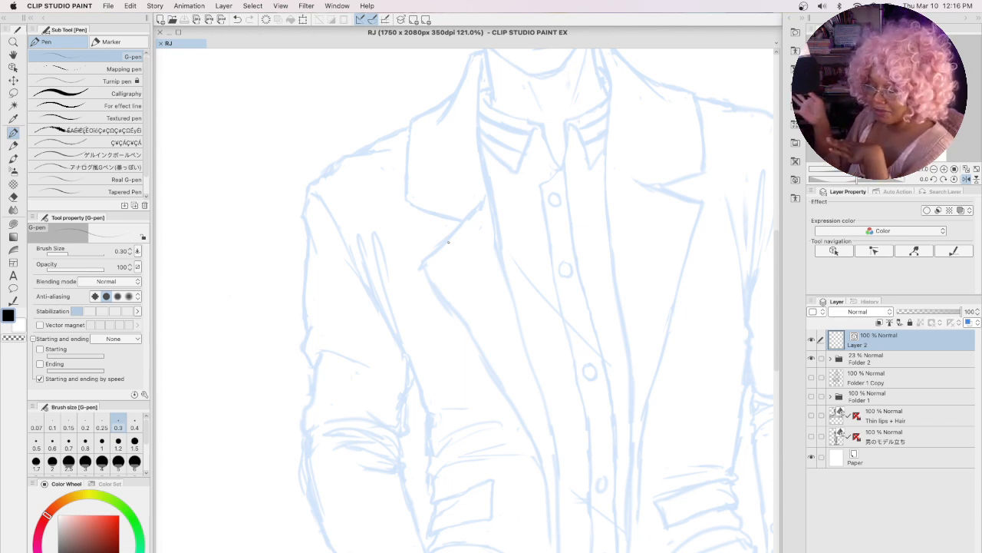
scroll(591, 226, "up", 10)
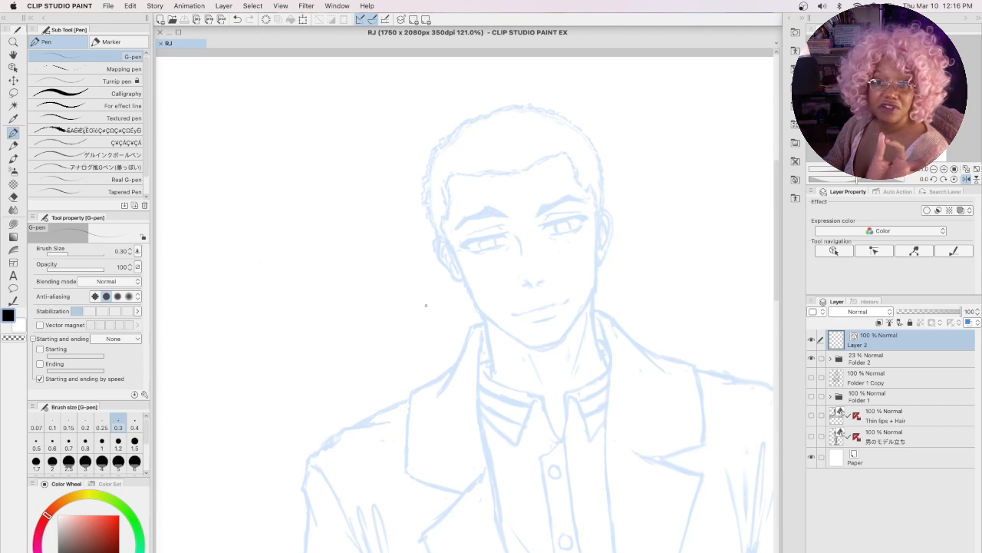
scroll(425, 305, "up", 5)
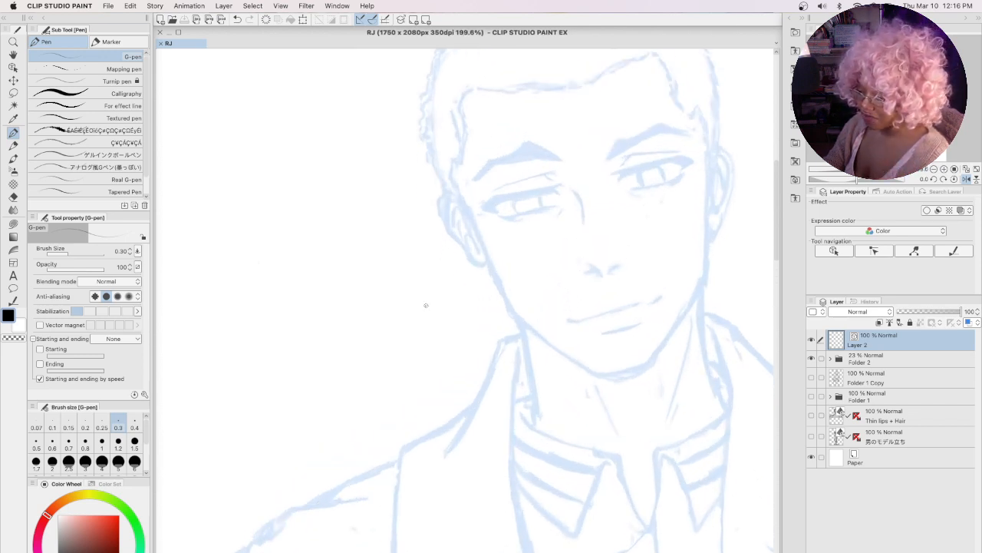
scroll(425, 305, "up", 1)
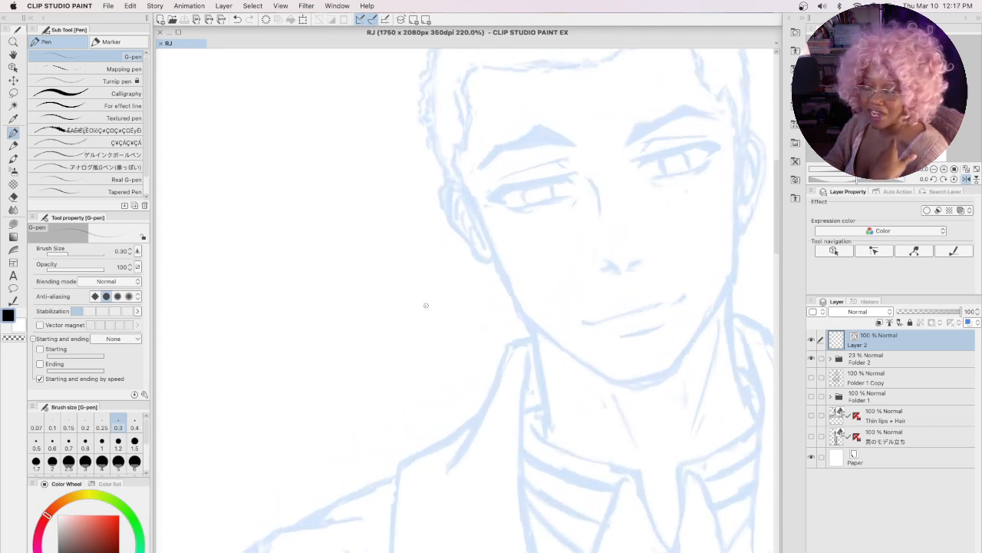
scroll(425, 305, "up", 1)
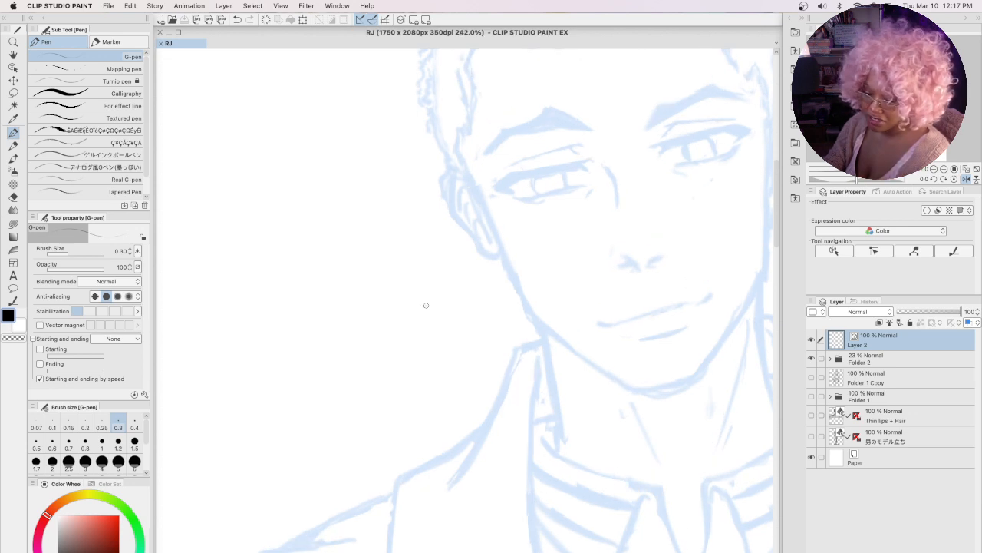
left_click_drag(654, 192, 469, 312)
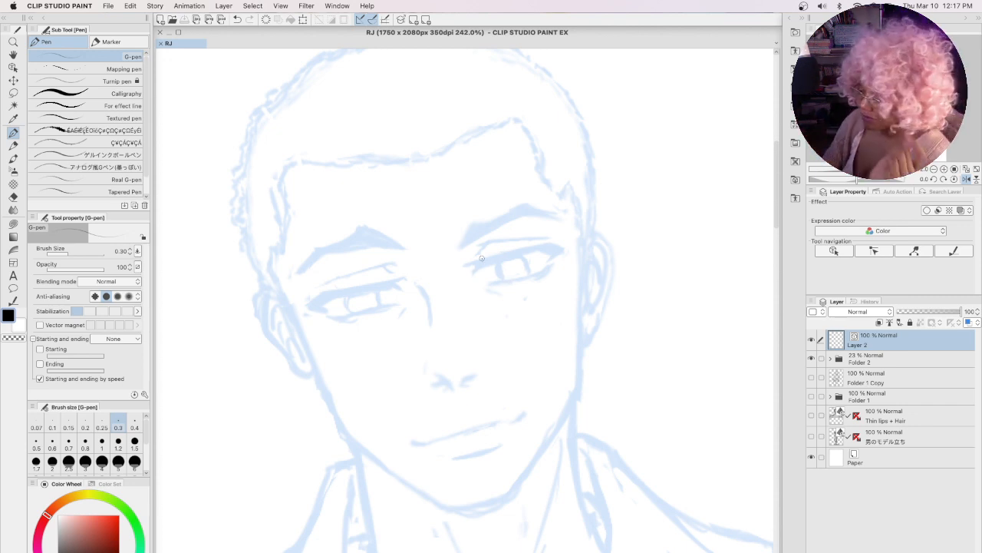
scroll(481, 258, "up", 3)
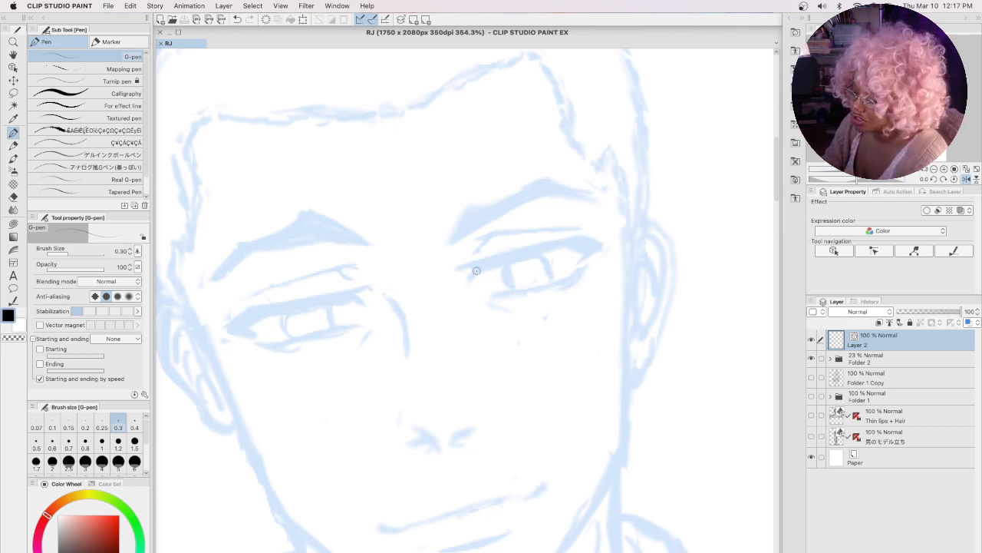
left_click_drag(466, 279, 496, 261)
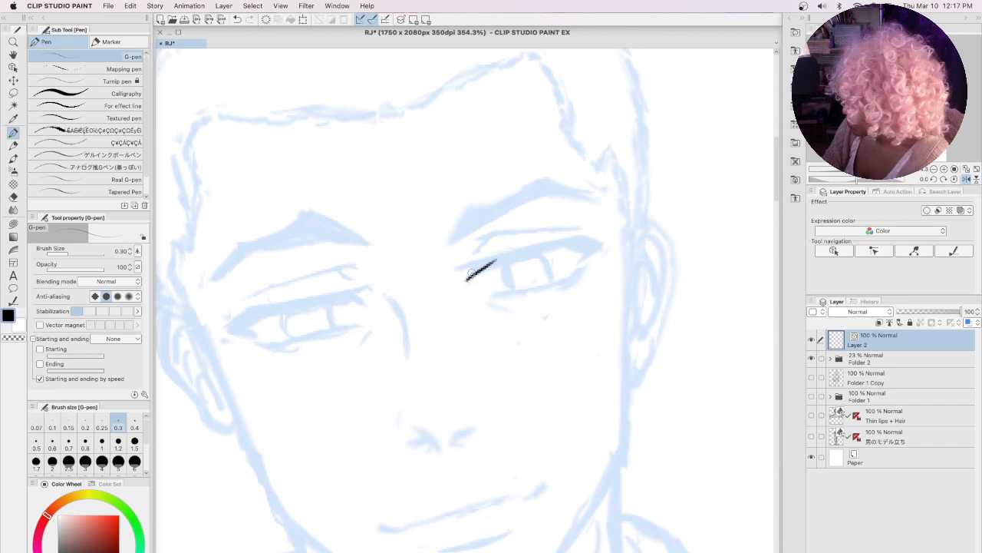
Step: Check the canvas width and height in the canvas size settings, and close them without changes
left_click(131, 5)
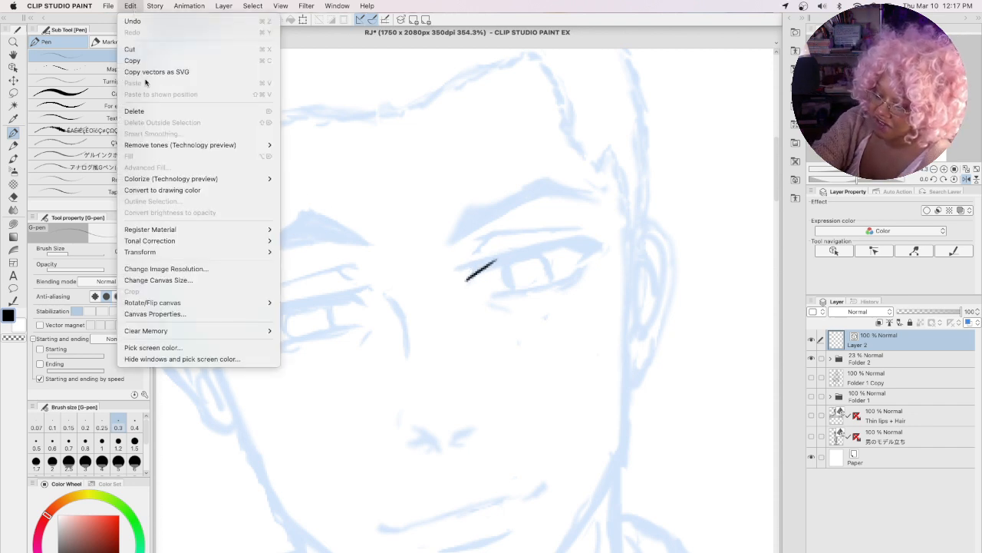
left_click(184, 281)
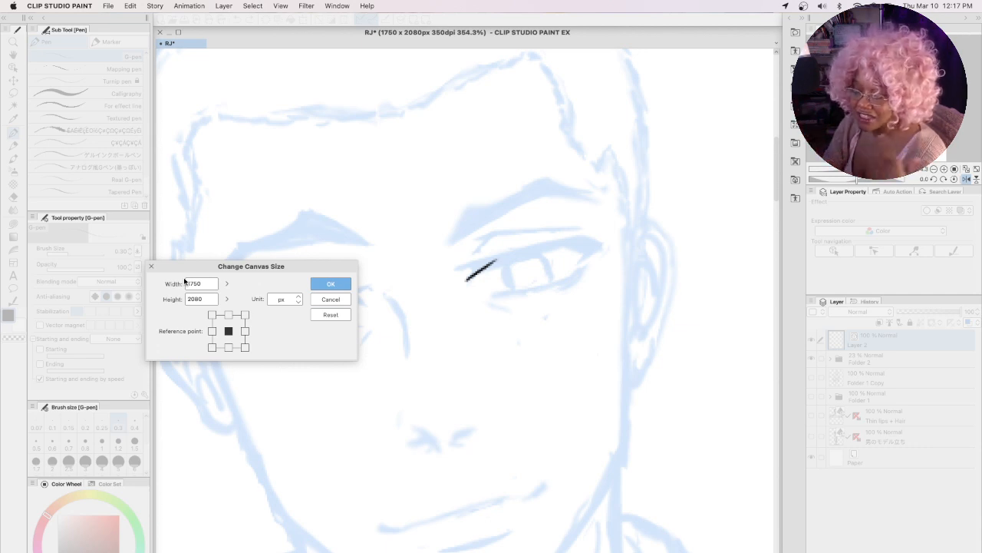
left_click(336, 300)
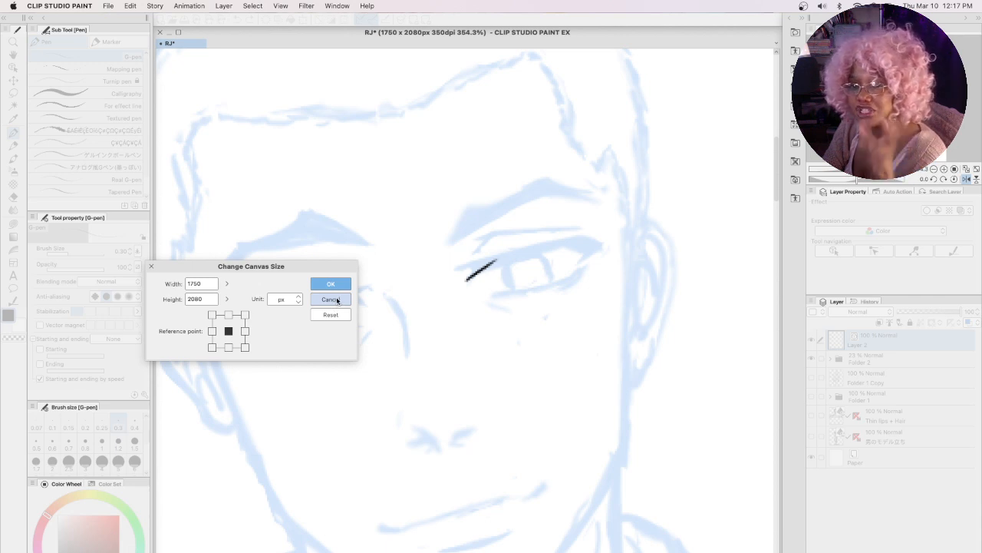
left_click(332, 300)
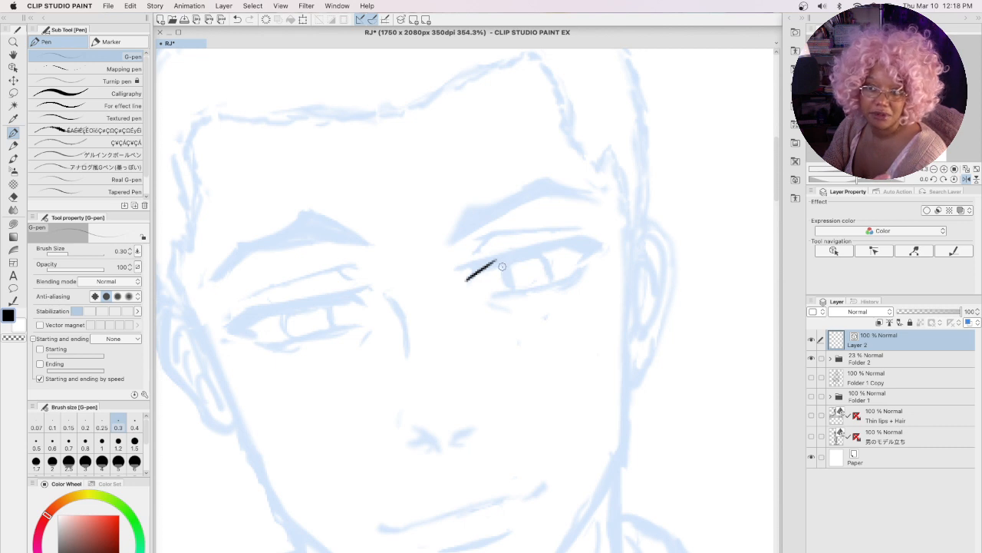
Step: Ink the thick upper lash line and the eyelid crease of the character's left eye over the blue sketch
mouse_move(464, 270)
left_mouse_down()
mouse_move(564, 240)
mouse_move(533, 249)
mouse_move(567, 241)
left_mouse_up()
left_click_drag(511, 256, 585, 238)
left_click_drag(471, 269, 501, 259)
mouse_move(493, 262)
left_mouse_down()
mouse_move(595, 235)
mouse_move(558, 246)
mouse_move(590, 252)
mouse_move(558, 243)
mouse_move(584, 238)
mouse_move(546, 248)
mouse_move(587, 244)
left_mouse_up()
mouse_move(455, 268)
left_mouse_down()
mouse_move(490, 258)
mouse_move(498, 231)
mouse_move(578, 228)
left_mouse_up()
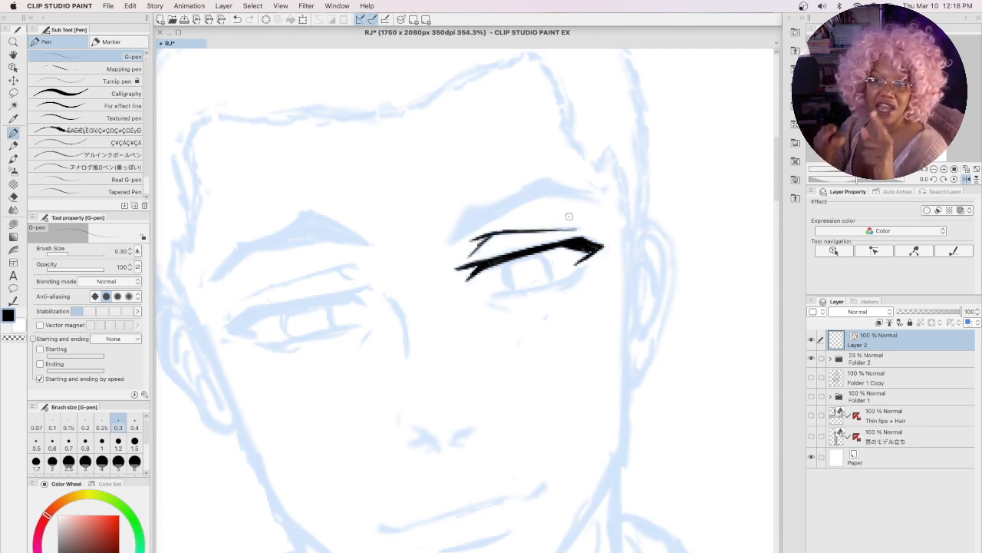
Step: Outline the character's left eyebrow with the G-pen and fill it with dense hatching strokes
mouse_move(467, 207)
left_mouse_down()
mouse_move(444, 249)
mouse_move(502, 212)
left_mouse_up()
mouse_move(459, 243)
left_mouse_down()
mouse_move(530, 201)
mouse_move(583, 198)
left_mouse_up()
mouse_move(468, 207)
left_mouse_down()
mouse_move(525, 193)
mouse_move(540, 179)
mouse_move(605, 200)
left_mouse_up()
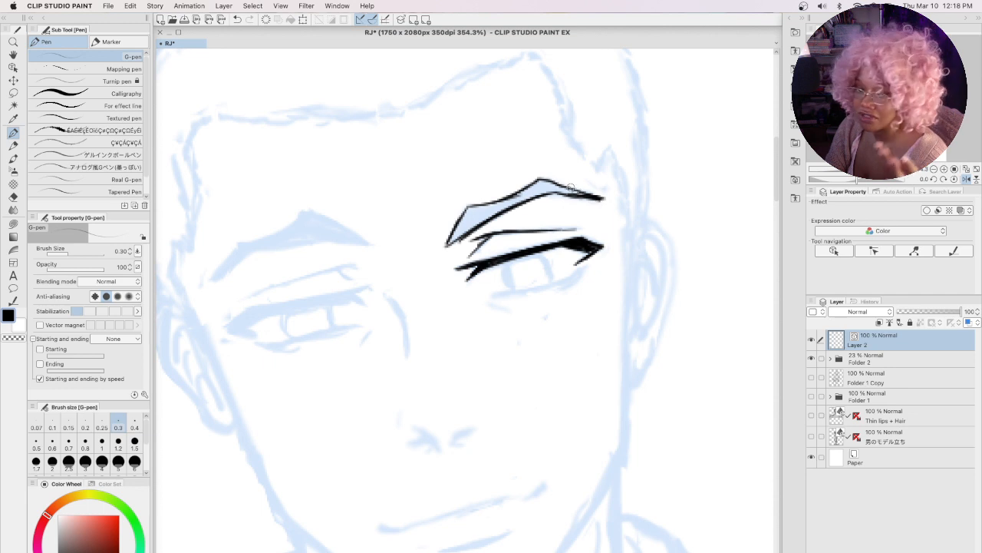
left_click_drag(464, 236, 445, 248)
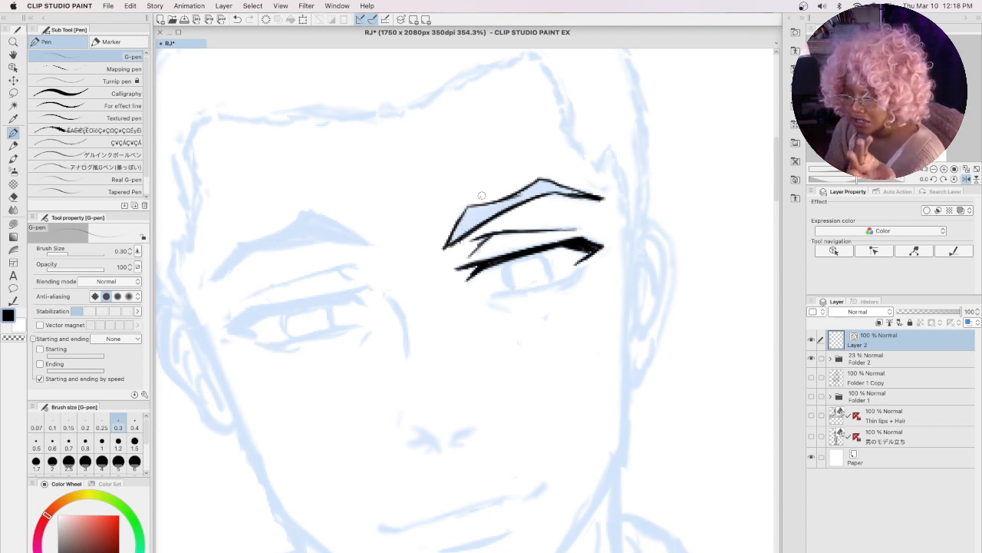
mouse_move(469, 207)
left_mouse_down()
mouse_move(454, 237)
mouse_move(464, 231)
left_mouse_up()
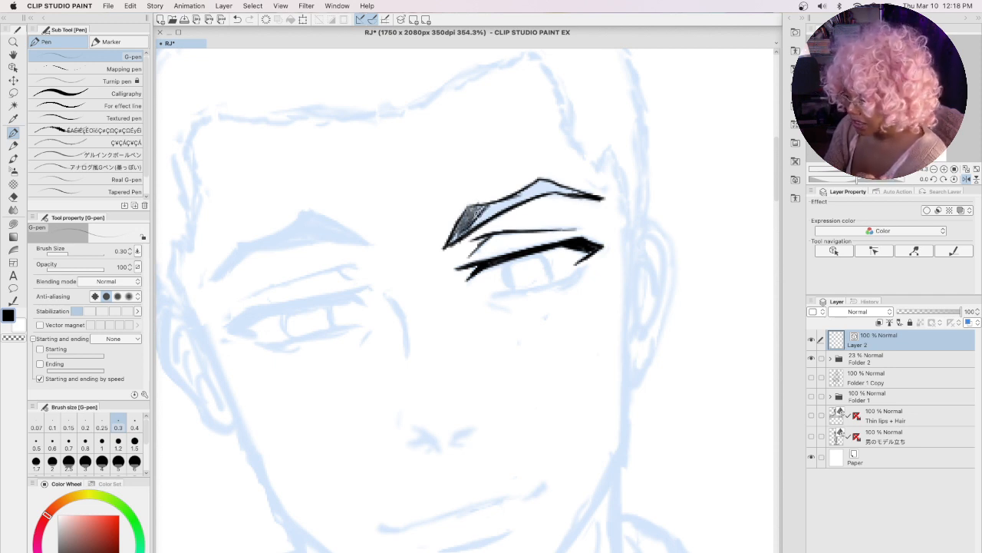
mouse_move(499, 201)
left_mouse_down()
mouse_move(474, 225)
mouse_move(495, 211)
left_mouse_up()
mouse_move(538, 182)
left_mouse_down()
mouse_move(510, 206)
mouse_move(530, 193)
left_mouse_up()
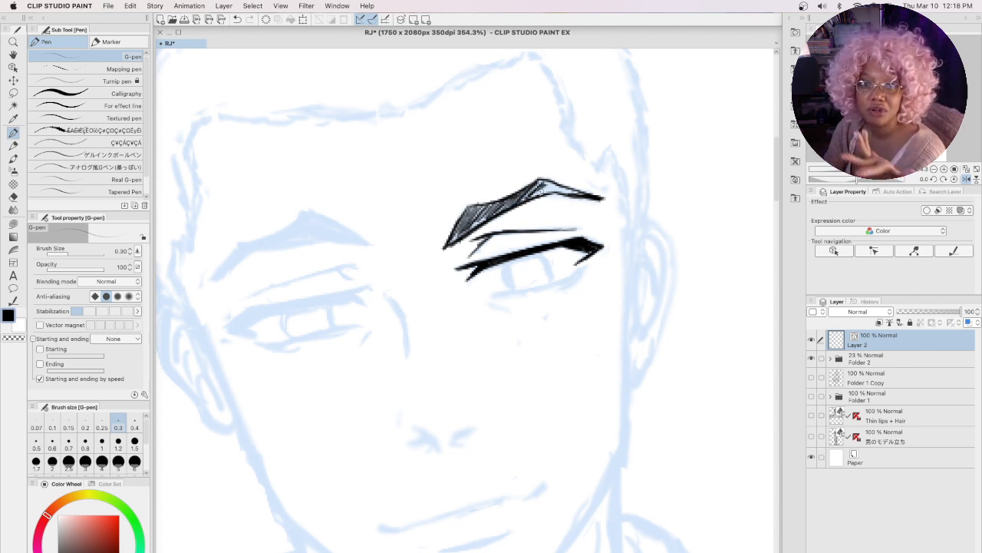
mouse_move(553, 182)
left_mouse_down()
mouse_move(533, 195)
mouse_move(565, 194)
left_mouse_up()
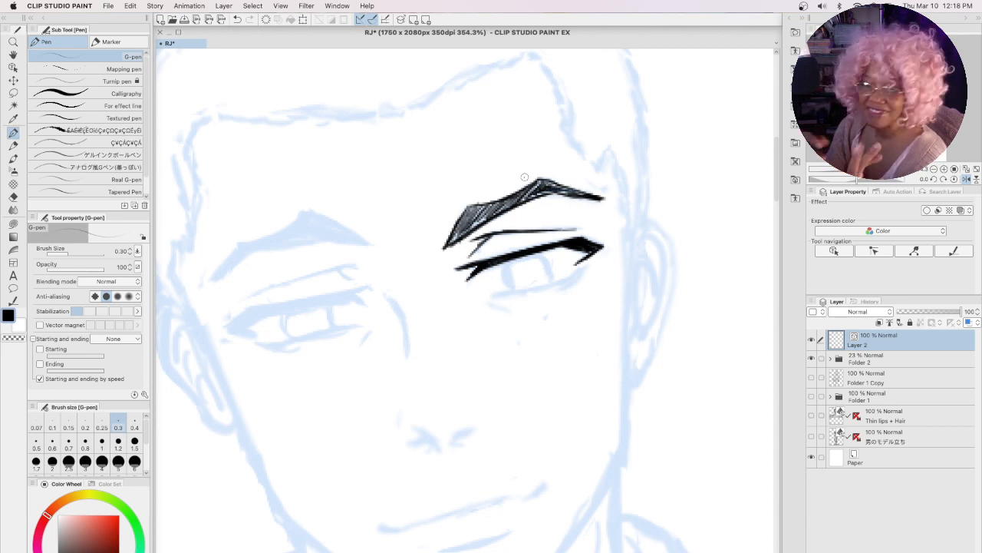
left_click_drag(489, 210, 475, 227)
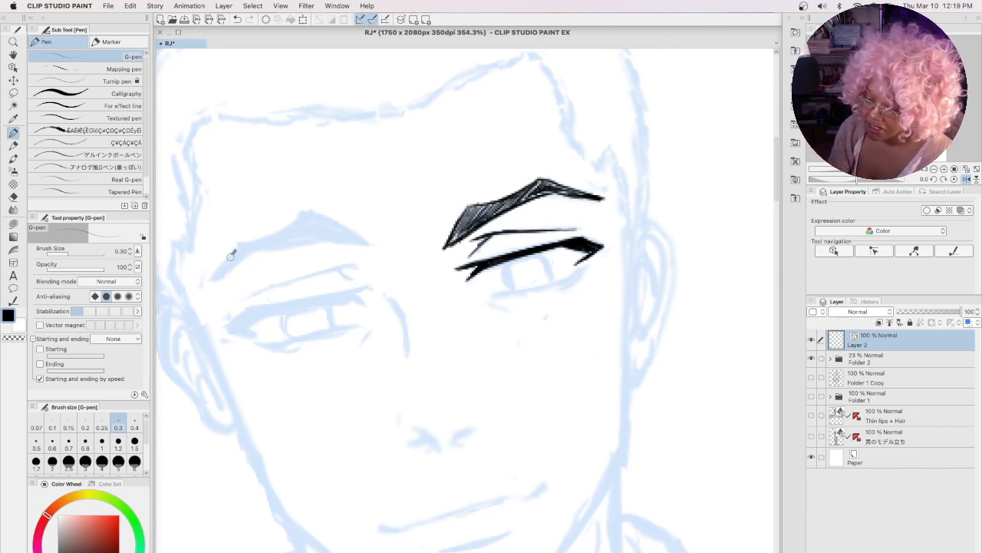
Step: Outline the character's right eyebrow and fill it with hatching, flipping the canvas view horizontally after its upper edge is inked
mouse_move(231, 253)
left_mouse_down()
mouse_move(208, 282)
mouse_move(238, 244)
mouse_move(262, 236)
left_mouse_up()
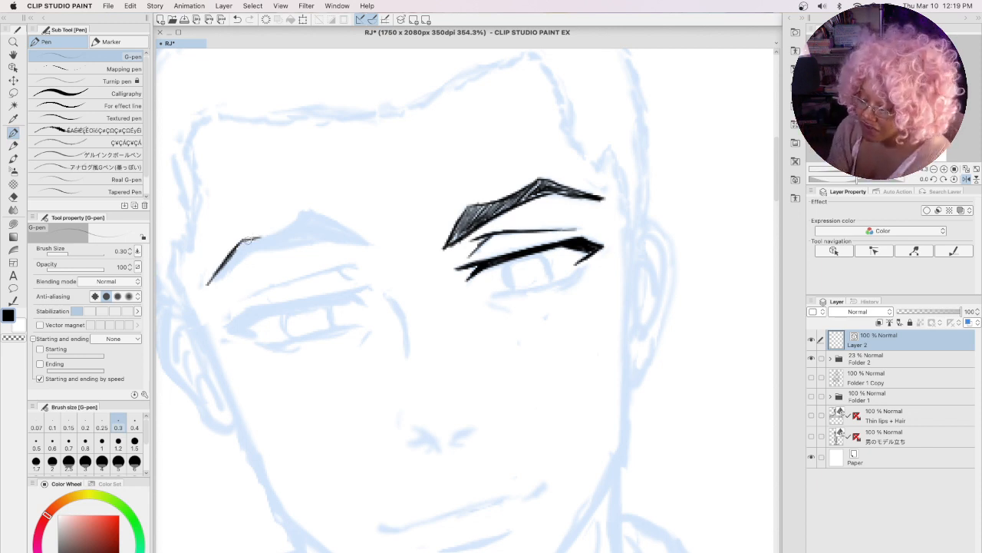
left_click_drag(247, 240, 303, 211)
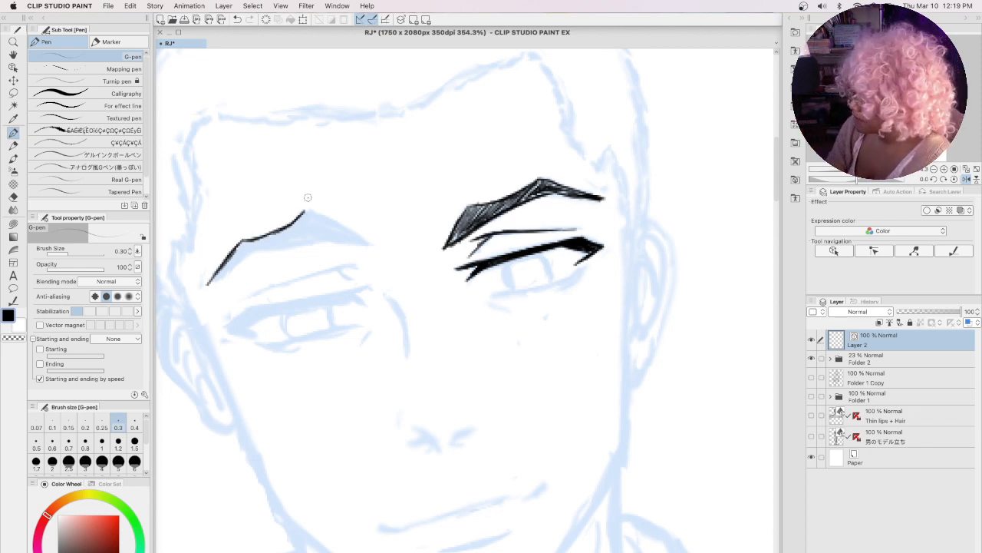
key("h")
left_click_drag(558, 243, 626, 208)
mouse_move(559, 244)
left_mouse_down()
mouse_move(686, 246)
mouse_move(680, 262)
mouse_move(693, 260)
mouse_move(674, 250)
mouse_move(725, 283)
left_mouse_up()
mouse_move(559, 244)
left_mouse_down()
mouse_move(615, 209)
mouse_move(576, 240)
mouse_move(629, 214)
left_mouse_up()
mouse_move(594, 243)
left_mouse_down()
mouse_move(629, 219)
mouse_move(606, 232)
mouse_move(629, 230)
mouse_move(599, 244)
mouse_move(642, 231)
mouse_move(613, 241)
mouse_move(694, 255)
left_mouse_up()
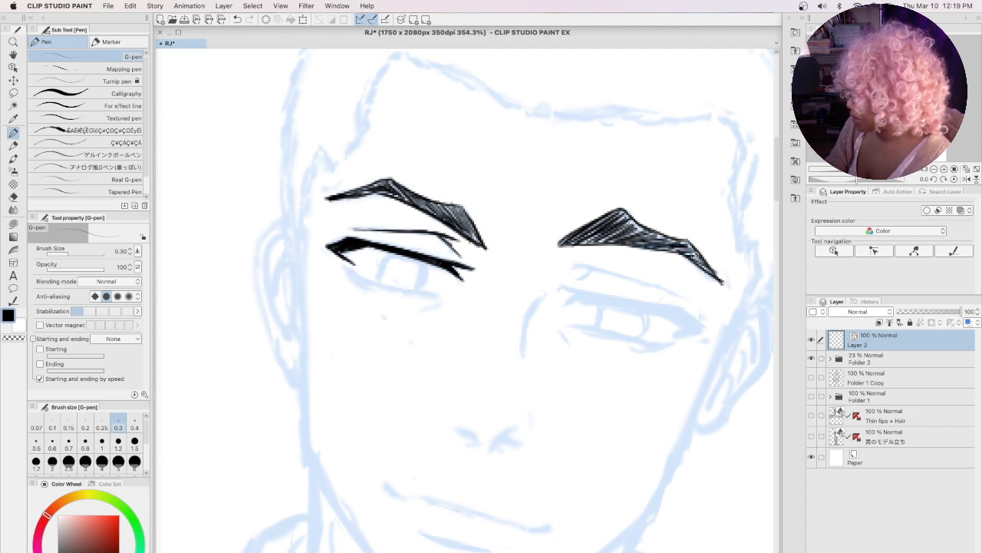
Step: Ink the eyelid crease and the thick upper lash line of the character's right eye in the mirrored view
mouse_move(574, 280)
left_mouse_down()
mouse_move(590, 269)
mouse_move(643, 277)
mouse_move(697, 299)
left_mouse_up()
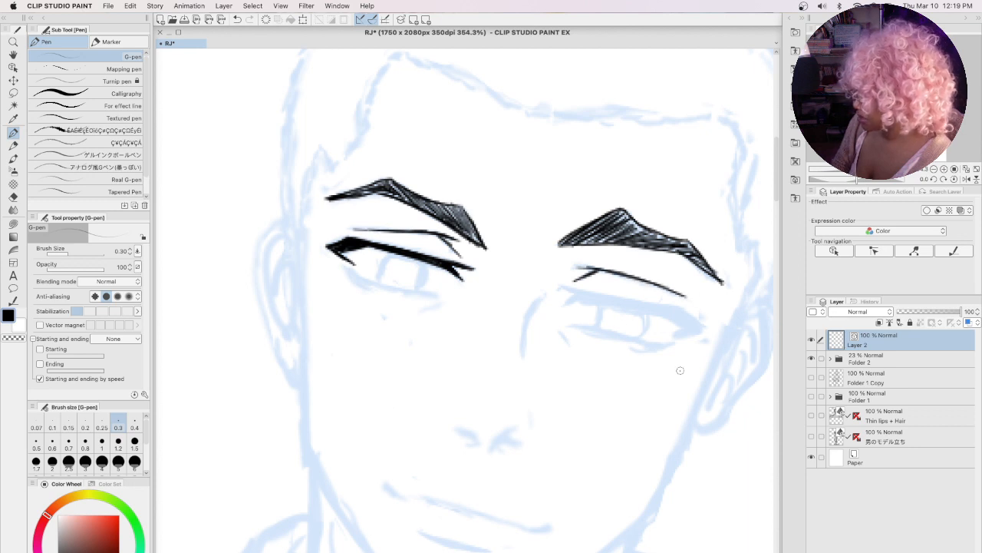
scroll(465, 299, "right", 3)
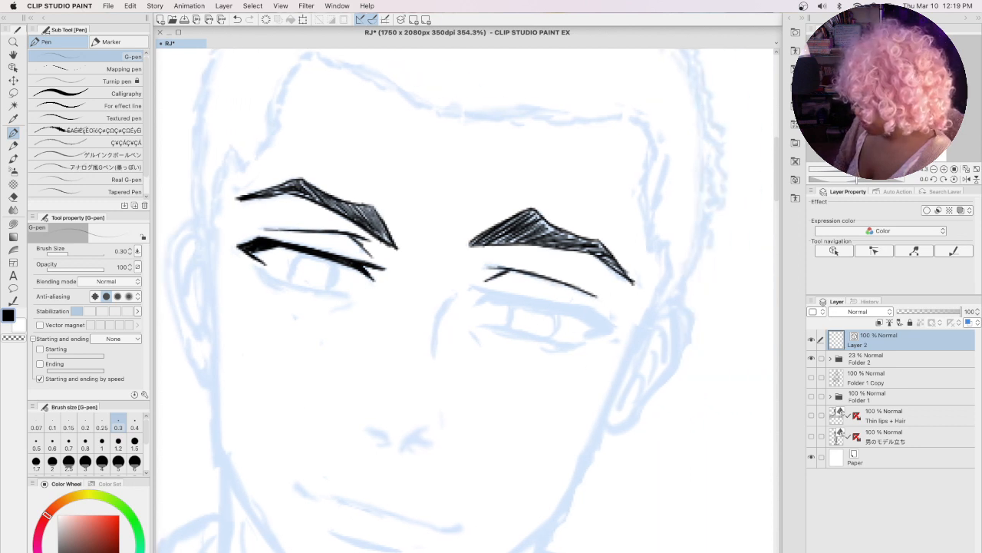
scroll(466, 300, "down", 2)
scroll(466, 299, "right", 1)
mouse_move(443, 228)
left_mouse_down()
mouse_move(482, 232)
mouse_move(451, 239)
mouse_move(493, 231)
mouse_move(577, 256)
left_mouse_up()
mouse_move(459, 235)
left_mouse_down()
mouse_move(554, 250)
mouse_move(459, 233)
mouse_move(558, 254)
mouse_move(521, 244)
mouse_move(573, 267)
mouse_move(554, 274)
mouse_move(586, 267)
left_mouse_up()
mouse_move(522, 239)
left_mouse_down()
mouse_move(582, 264)
mouse_move(524, 243)
mouse_move(559, 248)
left_mouse_up()
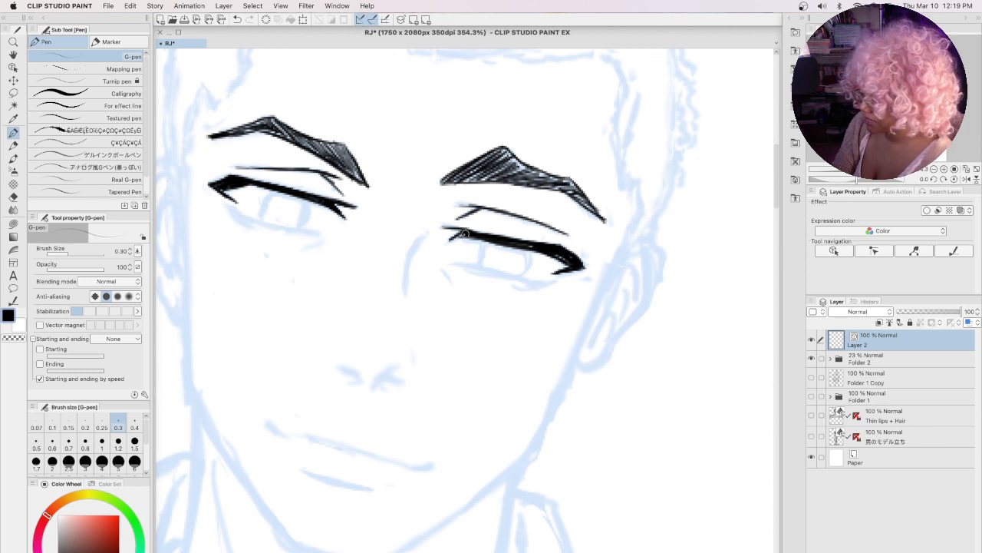
mouse_move(468, 232)
left_mouse_down()
mouse_move(444, 242)
mouse_move(440, 227)
left_mouse_up()
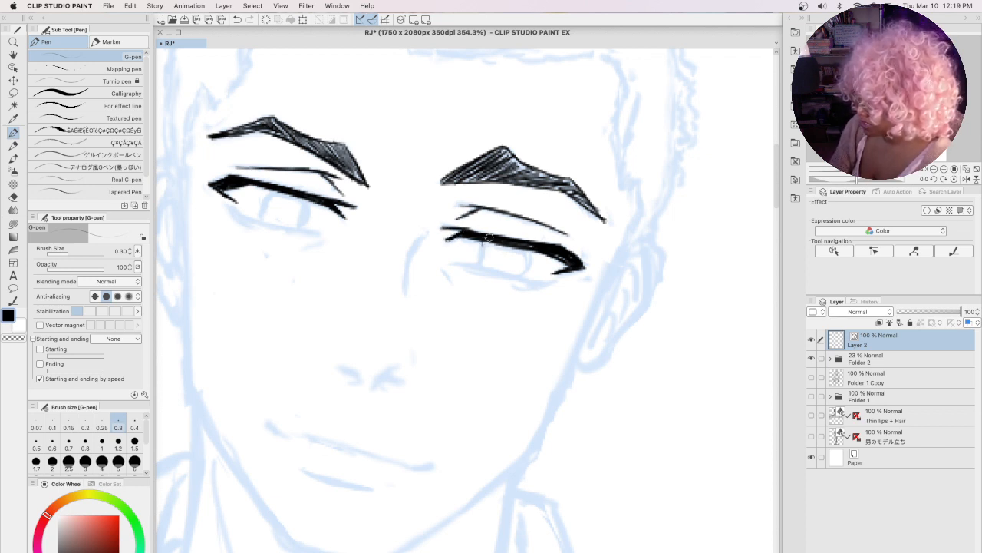
Step: Ink the iris sides, lower lid and inner corner of the character's right eye, plus the curved line beside the nose bridge
mouse_move(484, 242)
left_mouse_down()
mouse_move(480, 262)
mouse_move(526, 265)
mouse_move(521, 274)
left_mouse_up()
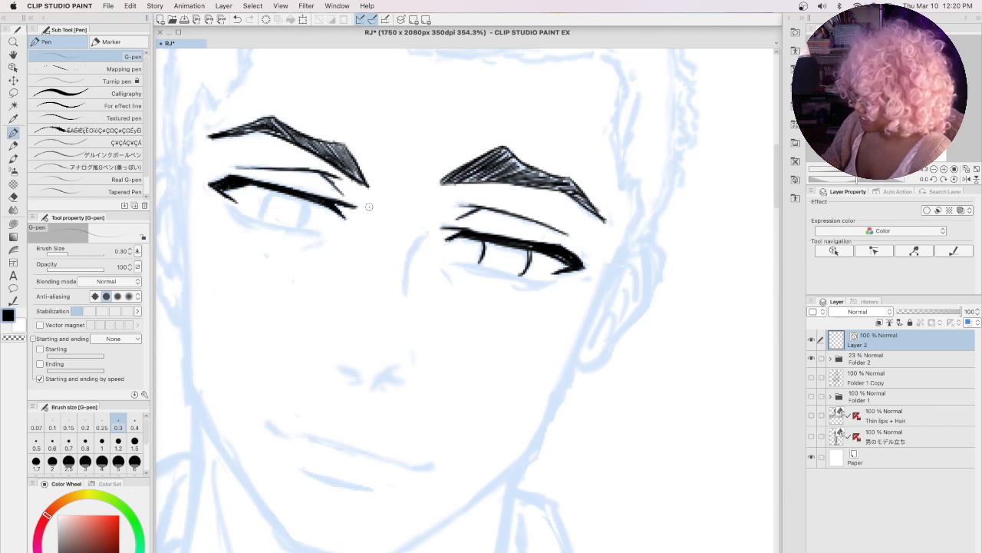
left_click_drag(453, 265, 557, 285)
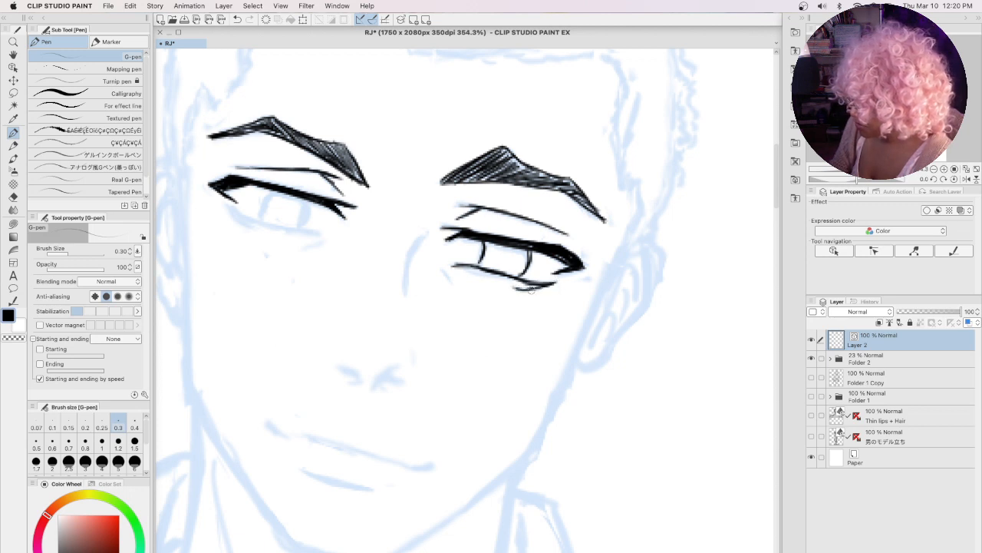
left_click_drag(469, 269, 503, 279)
left_click_drag(437, 269, 457, 281)
left_click_drag(424, 235, 404, 301)
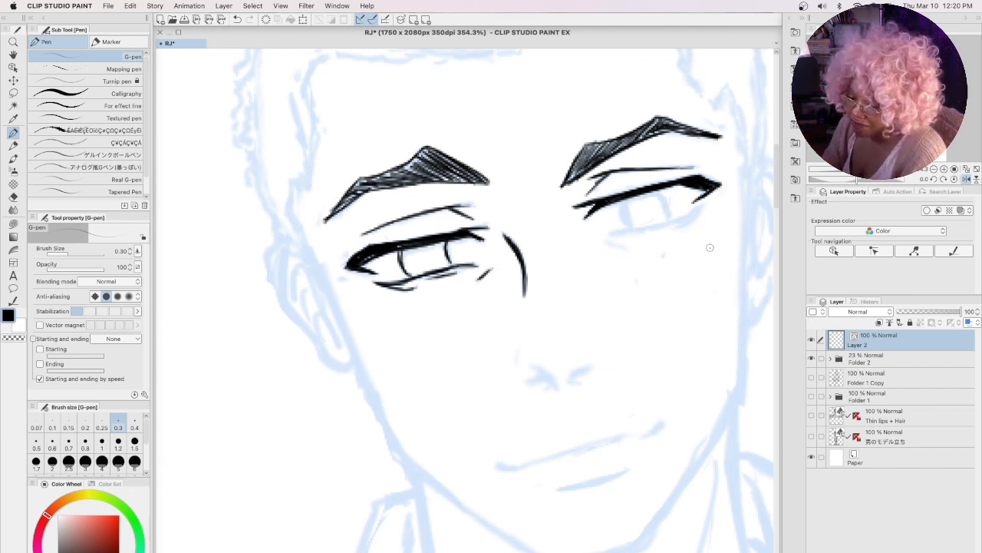
Step: Ink the lower lid, both iris sides and a short under-eye crease on the second eye with the G-pen
scroll(710, 247, "right", 5)
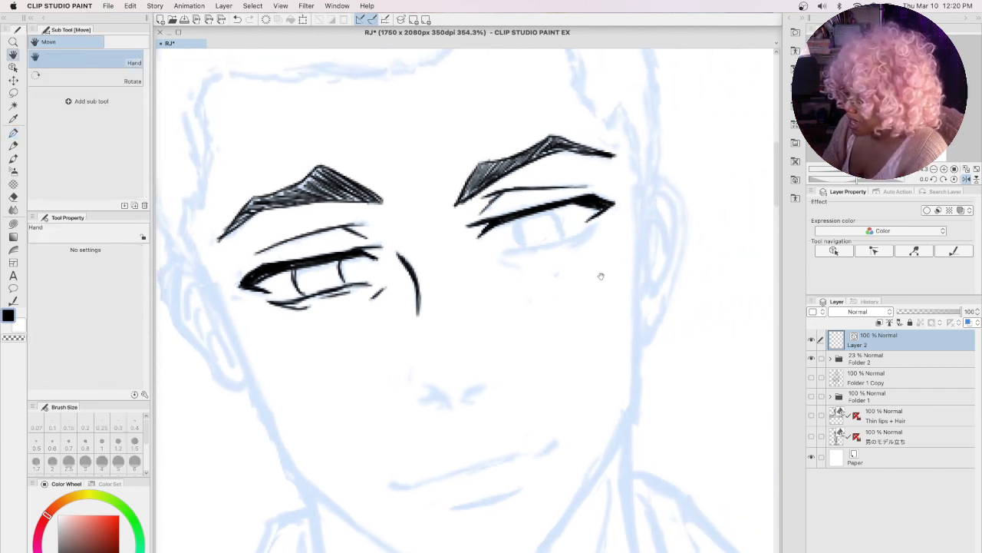
mouse_move(498, 259)
left_mouse_down()
mouse_move(561, 245)
mouse_move(593, 225)
mouse_move(572, 252)
mouse_move(558, 235)
left_mouse_up()
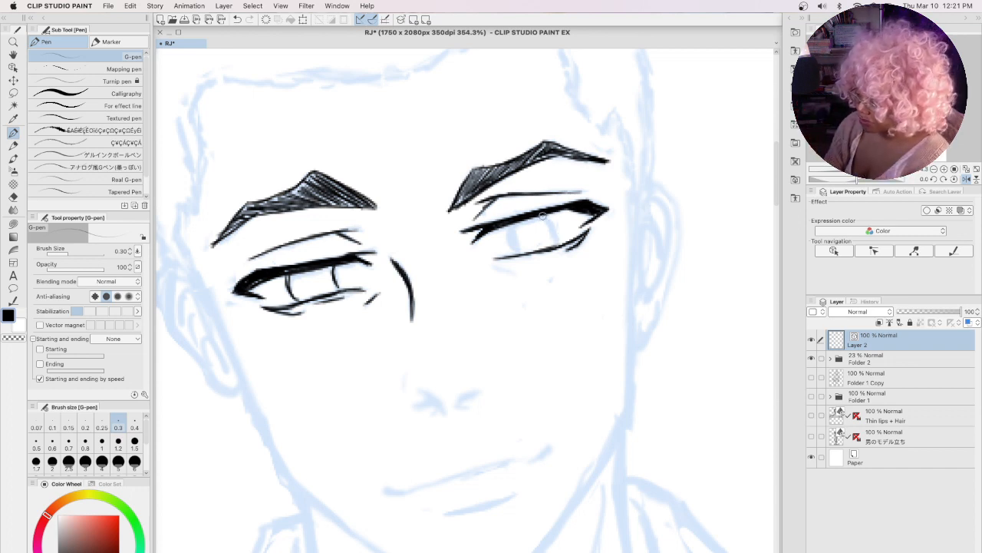
mouse_move(542, 215)
left_mouse_down()
mouse_move(555, 242)
mouse_move(510, 228)
mouse_move(517, 255)
left_mouse_up()
left_click_drag(548, 220, 554, 239)
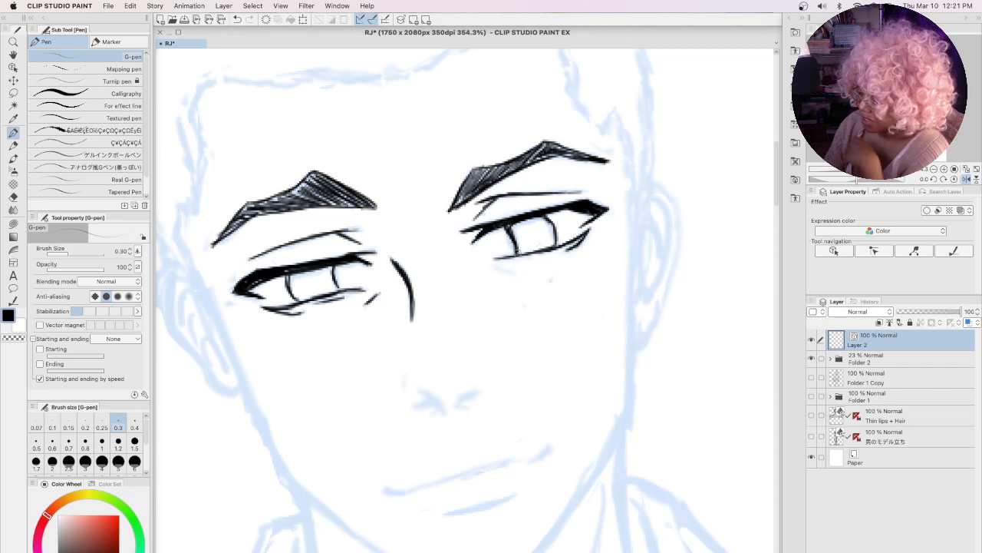
left_click_drag(495, 268, 510, 273)
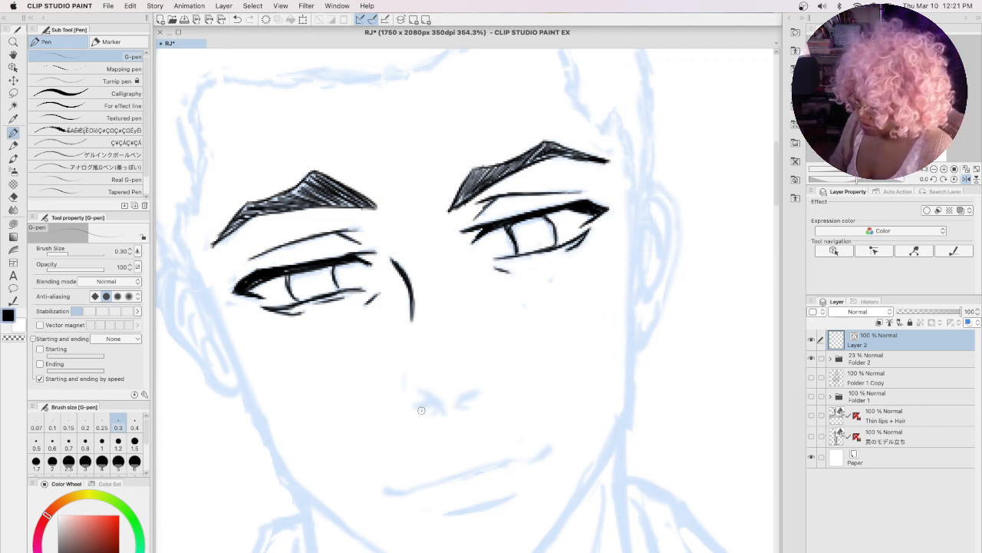
Step: Ink both nostrils and the faint side edge of the nose tip, and extend the nose-bridge line slightly downward
left_click_drag(420, 410, 423, 408)
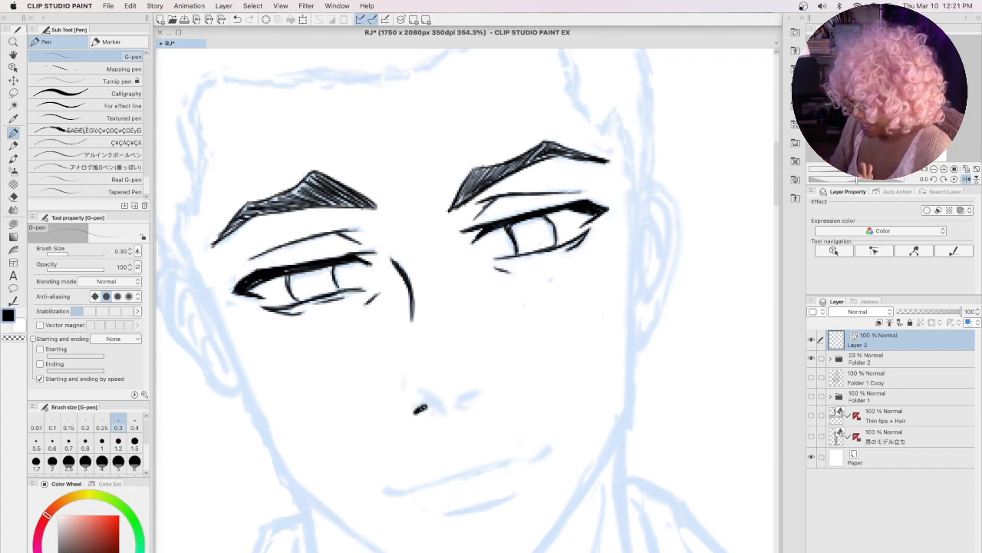
mouse_move(424, 395)
left_mouse_down()
mouse_move(445, 413)
mouse_move(476, 393)
mouse_move(459, 402)
mouse_move(472, 406)
left_mouse_up()
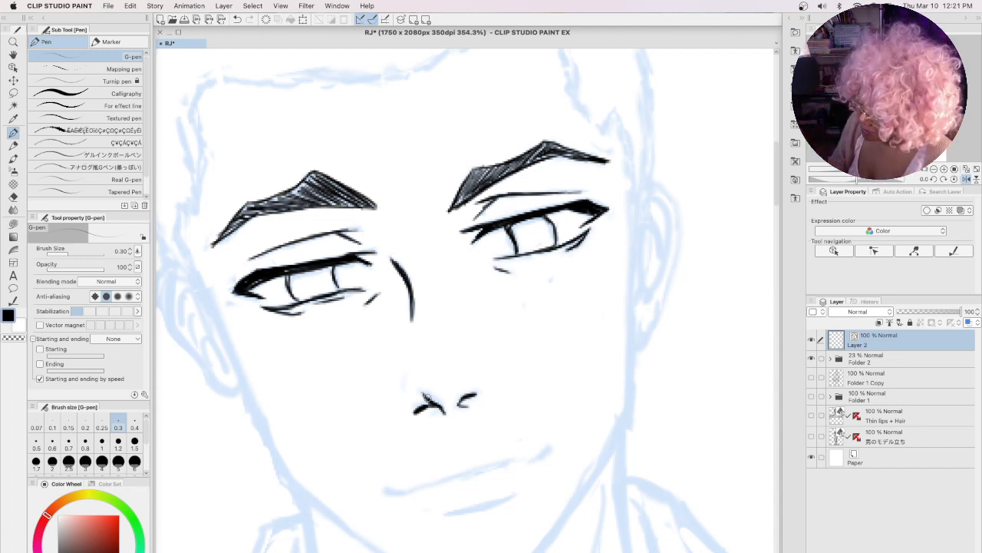
left_click_drag(419, 393, 437, 399)
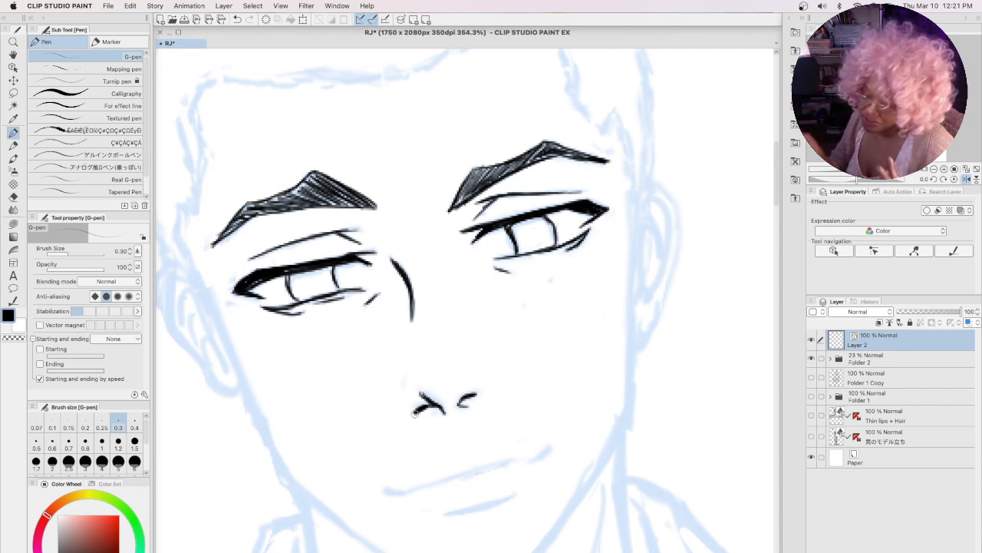
mouse_move(403, 396)
left_mouse_down()
mouse_move(437, 413)
mouse_move(420, 393)
mouse_move(443, 410)
left_mouse_up()
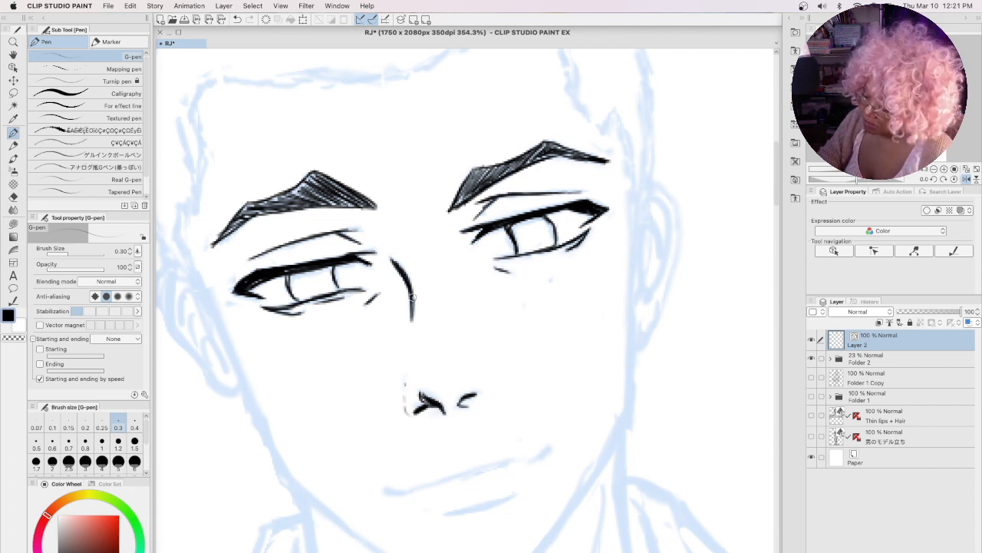
left_click_drag(413, 297, 414, 329)
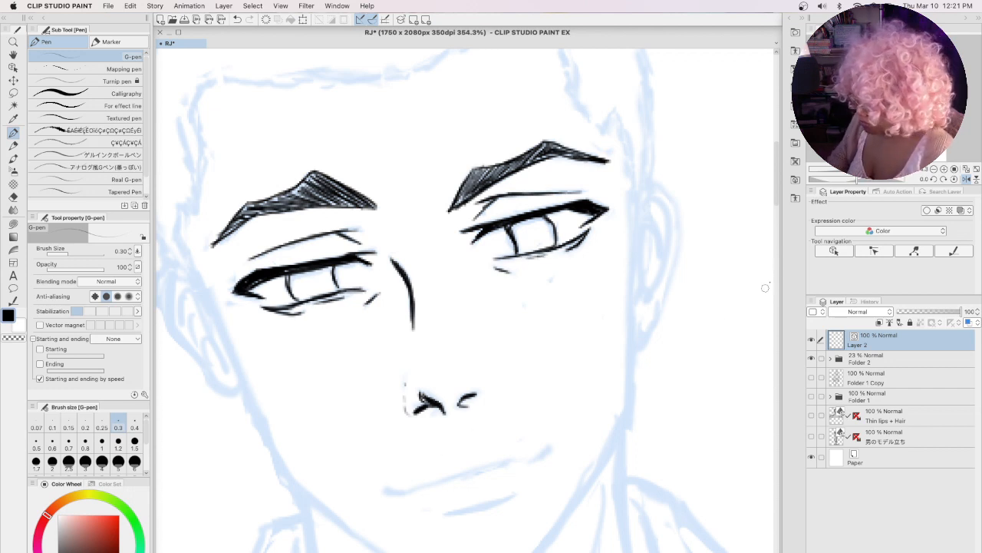
Step: Ink the smiling mouth line with thick upturned corners and a tapered stroke beneath it for the lower lip
left_click_drag(775, 197, 782, 208)
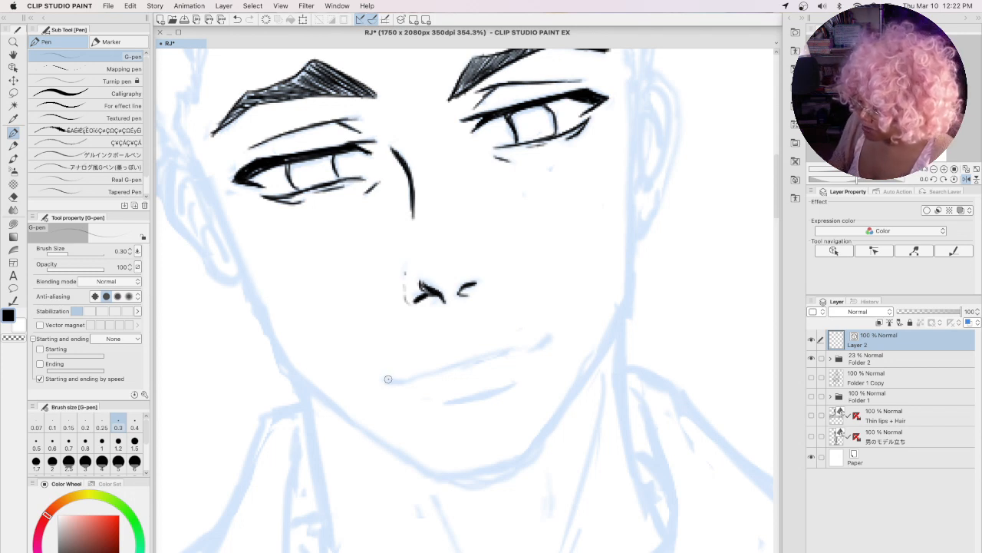
mouse_move(385, 378)
left_mouse_down()
mouse_move(547, 338)
mouse_move(521, 350)
left_mouse_up()
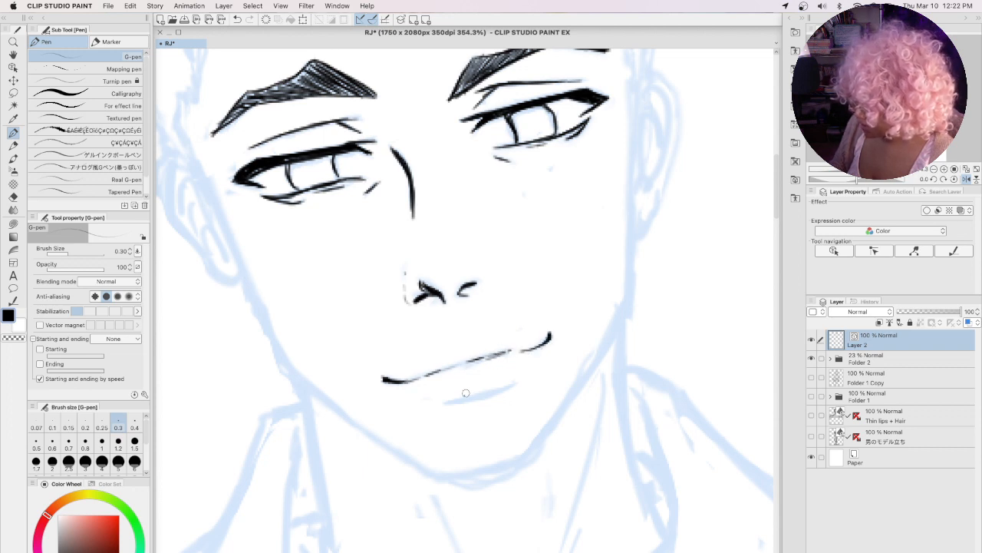
left_click_drag(450, 367, 465, 361)
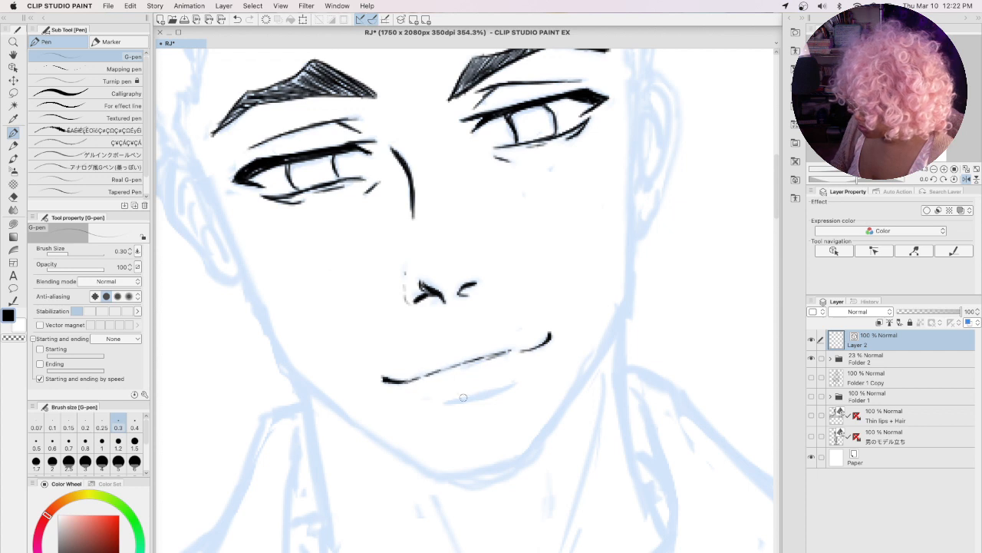
left_click_drag(452, 402, 521, 377)
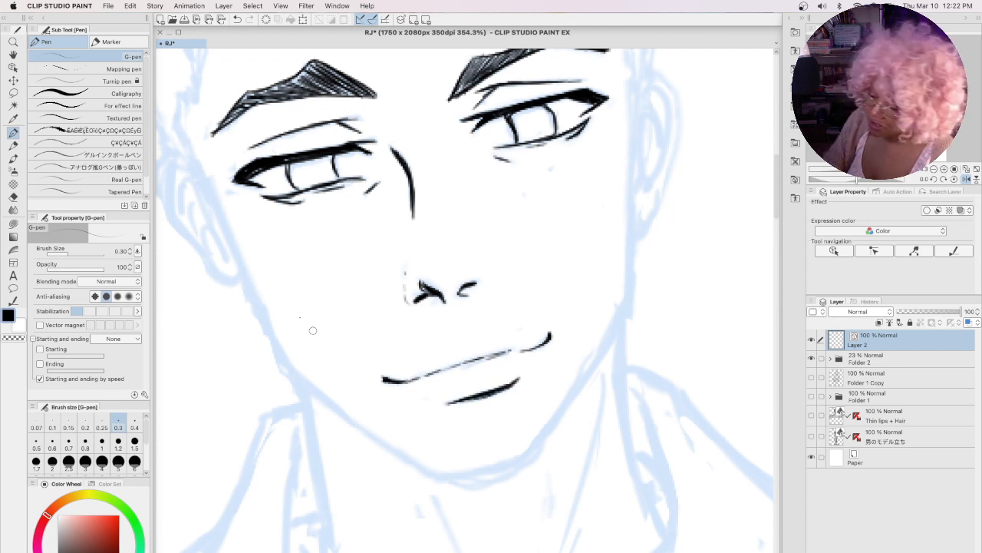
Step: Ink the outer contour of the ear beside the first inked eye and the adjoining cheek line, and flip the canvas view horizontally
key("space")
mouse_move(312, 330)
left_mouse_down()
mouse_move(406, 307)
mouse_move(473, 276)
mouse_move(487, 282)
left_mouse_up()
mouse_move(290, 170)
left_mouse_down()
mouse_move(289, 198)
mouse_move(311, 256)
mouse_move(337, 292)
mouse_move(372, 292)
left_mouse_up()
mouse_move(300, 177)
left_mouse_down()
mouse_move(399, 353)
mouse_move(303, 215)
mouse_move(312, 244)
mouse_move(339, 244)
mouse_move(349, 278)
left_mouse_up()
key("super+z")
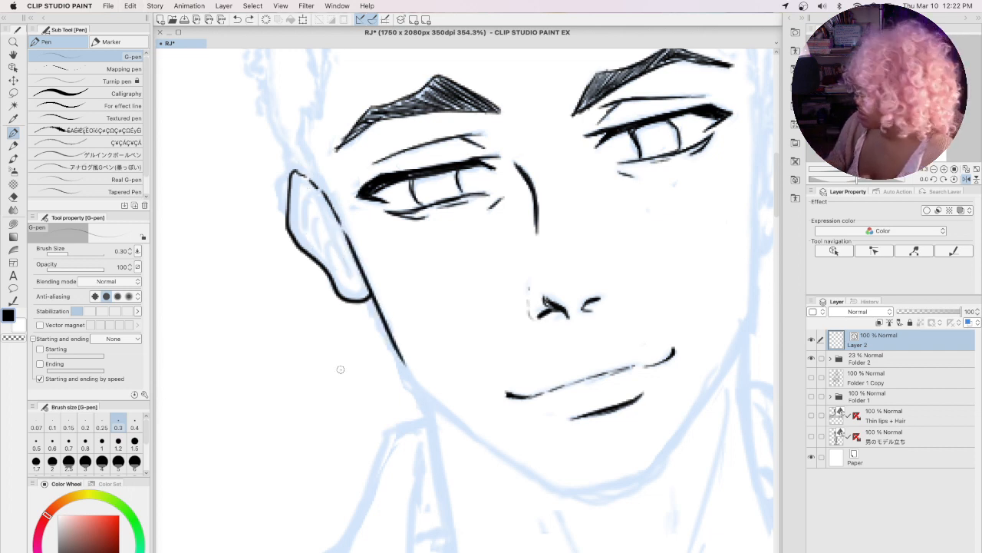
key("h")
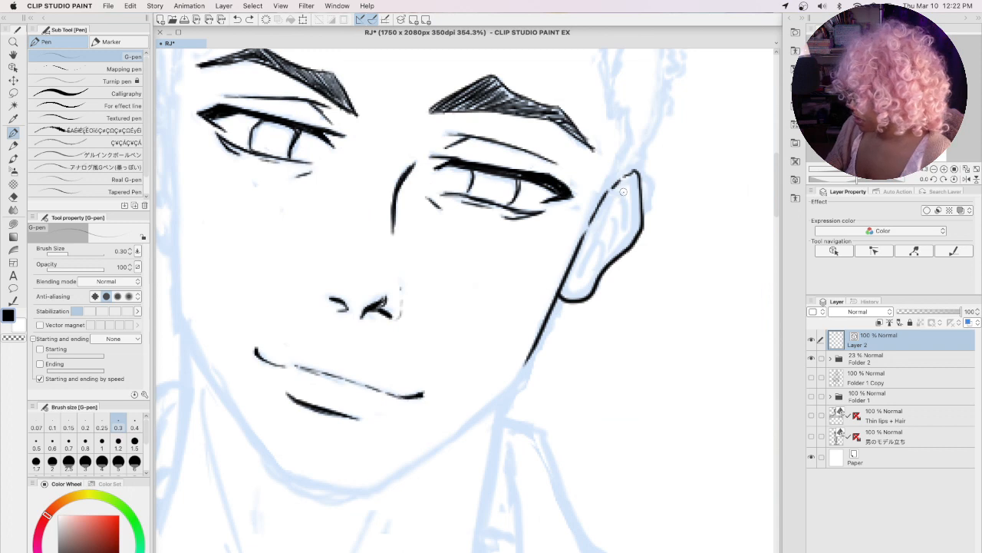
left_click_drag(623, 191, 598, 216)
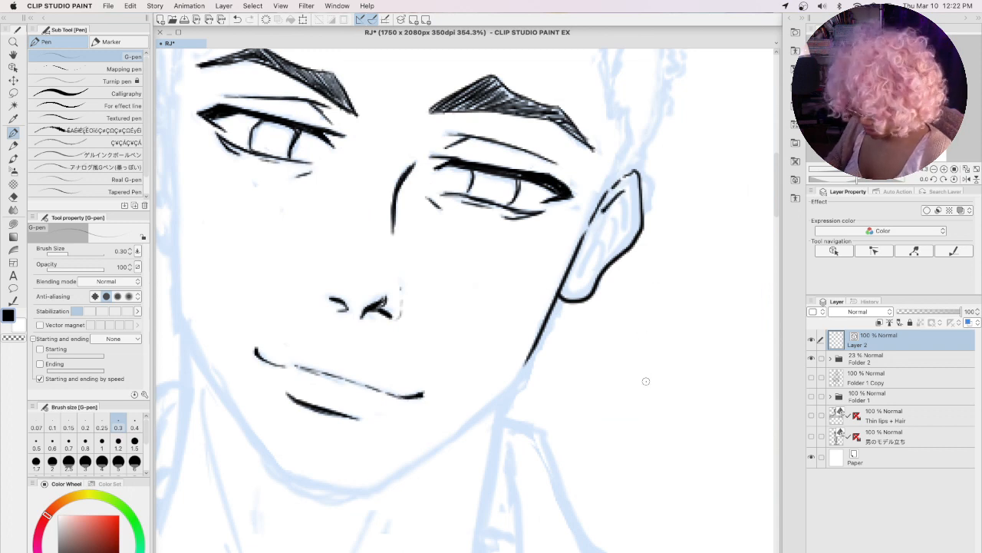
key("super+z")
key("super+z")
mouse_move(620, 369)
left_mouse_down()
mouse_move(647, 395)
mouse_move(610, 453)
left_mouse_up()
key("super+z")
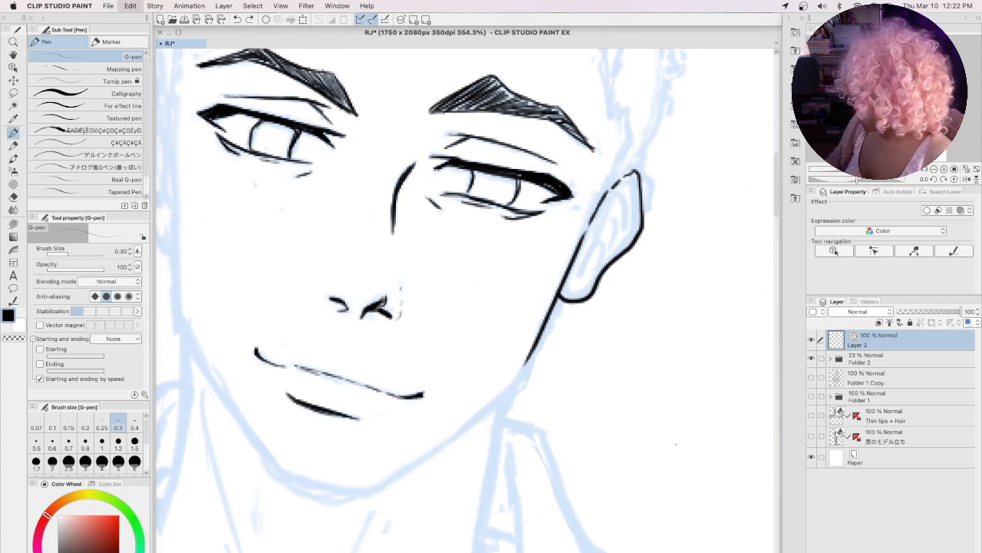
Step: Flip the canvas view horizontally and ink the two curved inner folds of the ear on the left side of the head with the G-pen
key("h")
mouse_move(300, 190)
left_mouse_down()
mouse_move(322, 254)
mouse_move(336, 242)
mouse_move(343, 276)
left_mouse_up()
key("super+z")
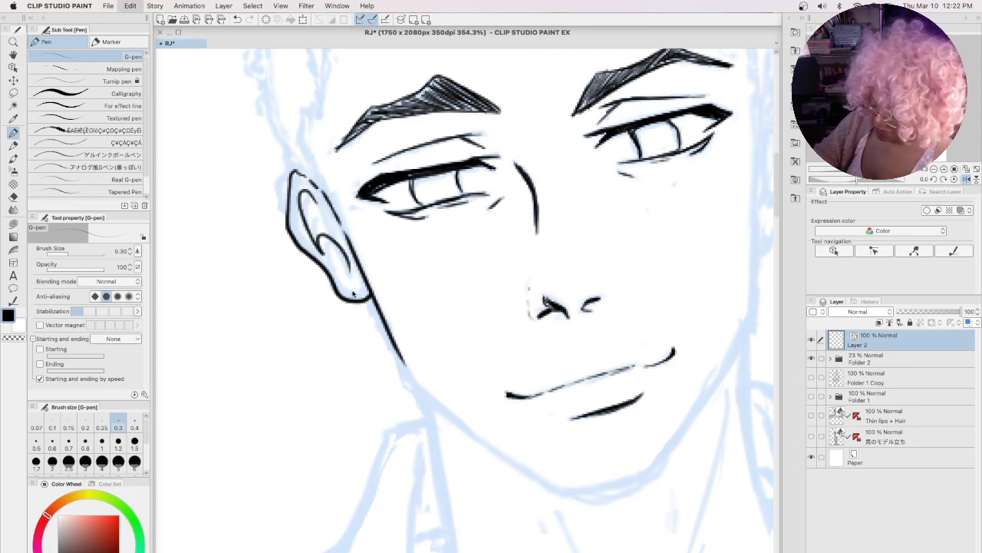
left_click_drag(316, 193, 311, 230)
key("super+z")
key("super+z")
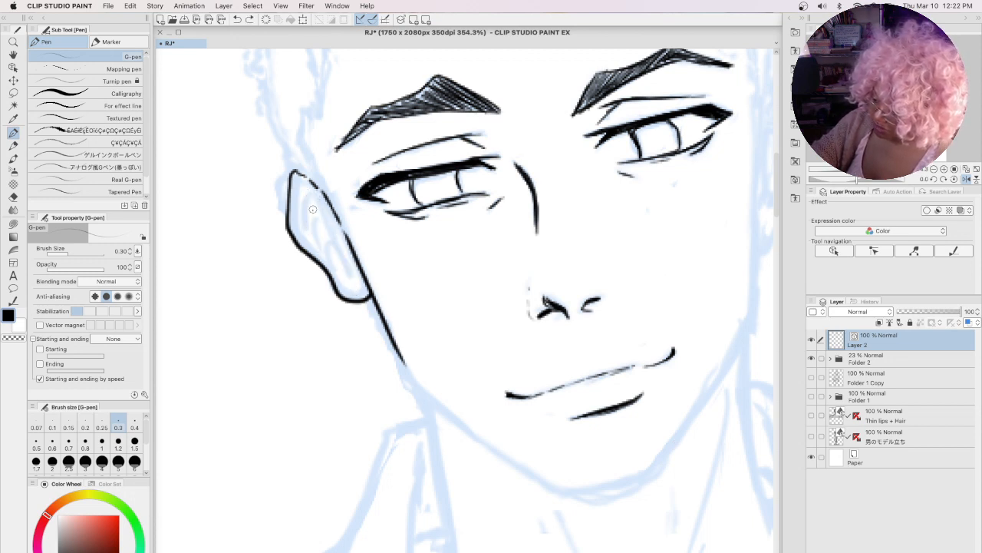
left_click_drag(300, 192, 347, 264)
left_click_drag(325, 229, 338, 257)
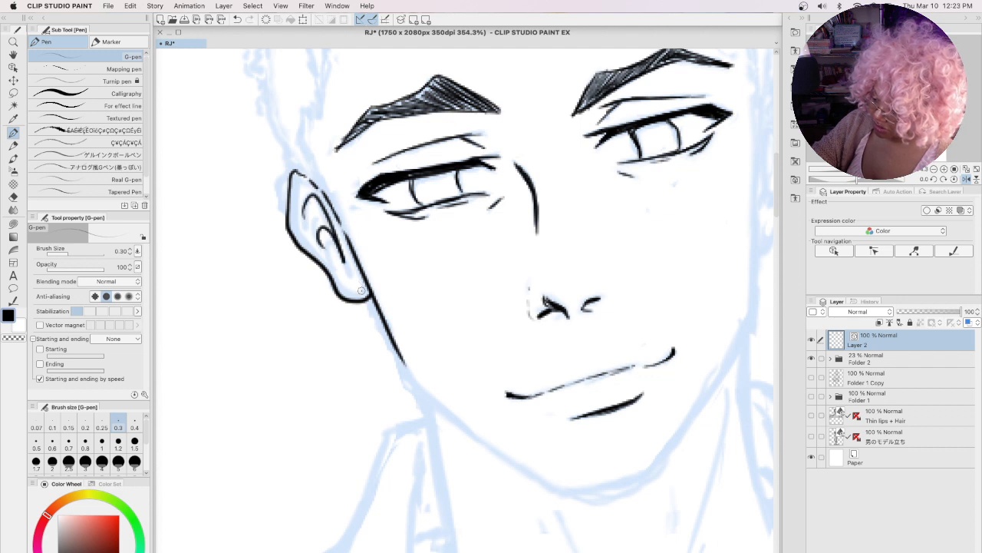
Step: Ink the right-hand ear's outline and inner folds, plus the side of the face down to the jaw corner, over the sketch
key("space")
left_click_drag(727, 223, 505, 349)
mouse_move(537, 233)
left_mouse_down()
mouse_move(544, 221)
mouse_move(559, 226)
mouse_move(579, 270)
mouse_move(539, 374)
left_mouse_up()
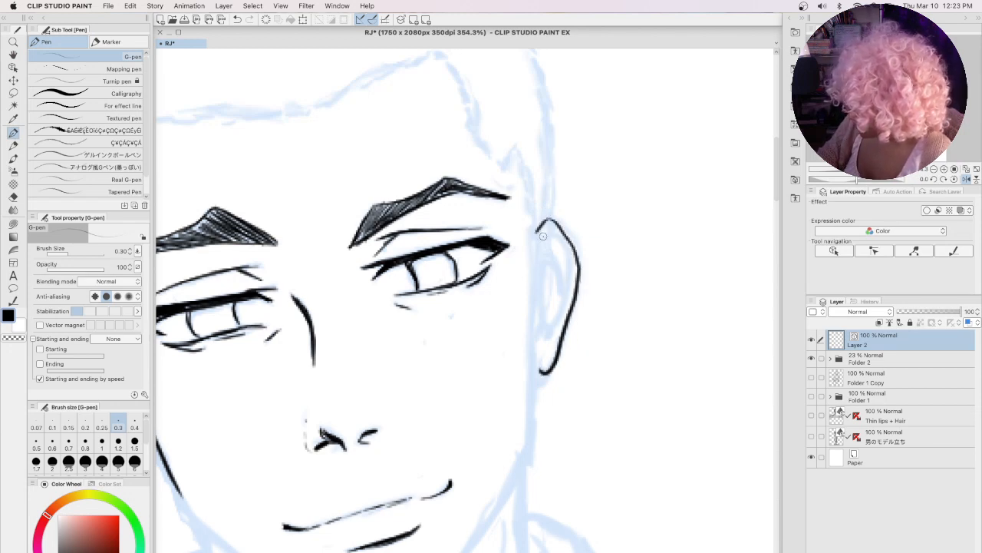
mouse_move(539, 234)
left_mouse_down()
mouse_move(553, 328)
mouse_move(543, 332)
left_mouse_up()
left_click_drag(537, 231, 528, 453)
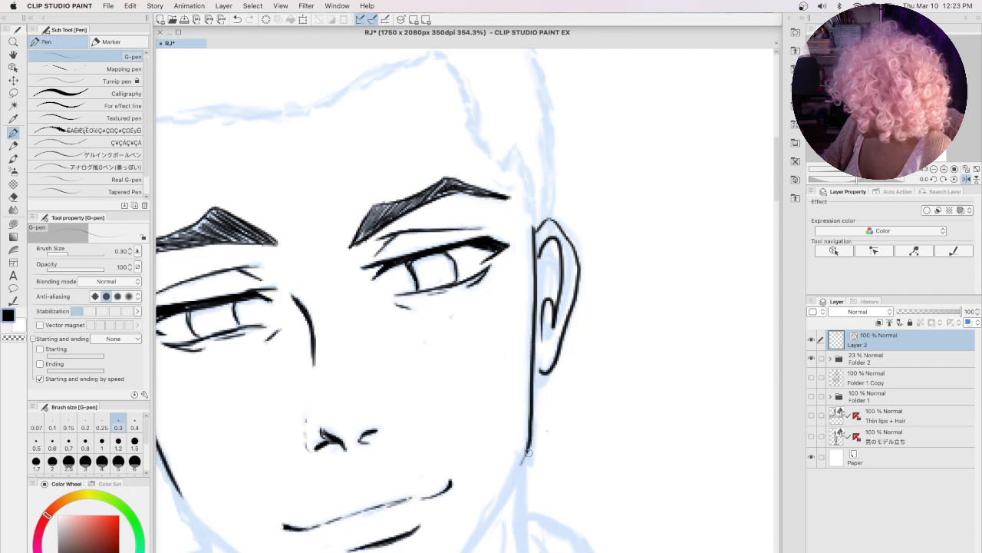
Step: Ink the jagged right temple hairline and the outer hair contour from the right ear up toward the crown
left_click_drag(778, 196, 777, 175)
mouse_move(446, 226)
left_mouse_down()
mouse_move(479, 303)
mouse_move(502, 332)
mouse_move(507, 316)
mouse_move(532, 355)
mouse_move(532, 394)
left_mouse_up()
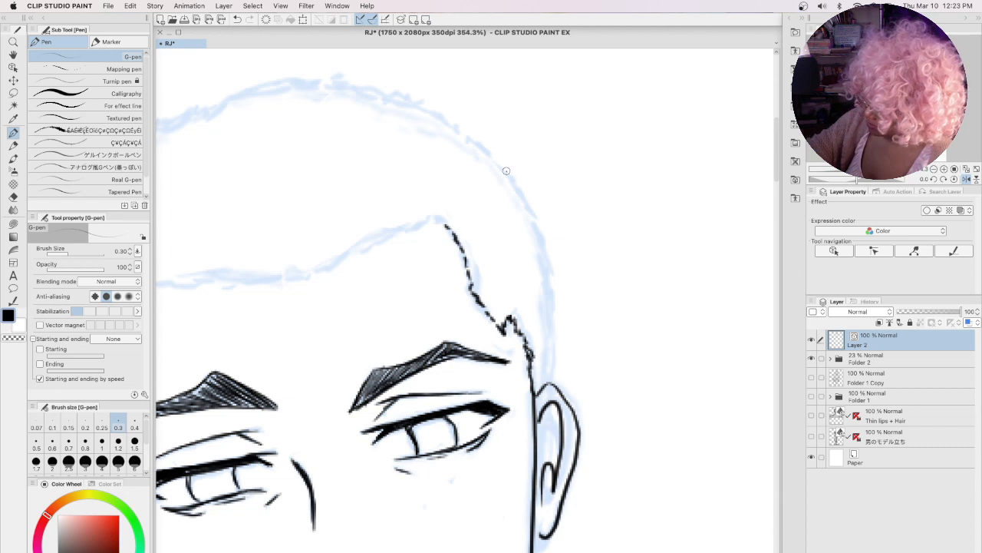
mouse_move(506, 170)
left_mouse_down()
mouse_move(530, 204)
mouse_move(550, 272)
mouse_move(558, 388)
left_mouse_up()
left_click_drag(410, 103, 528, 188)
Step: Ink the jagged hairline across the forehead and down the left temple to the ear
key("space")
left_click_drag(441, 338, 638, 367)
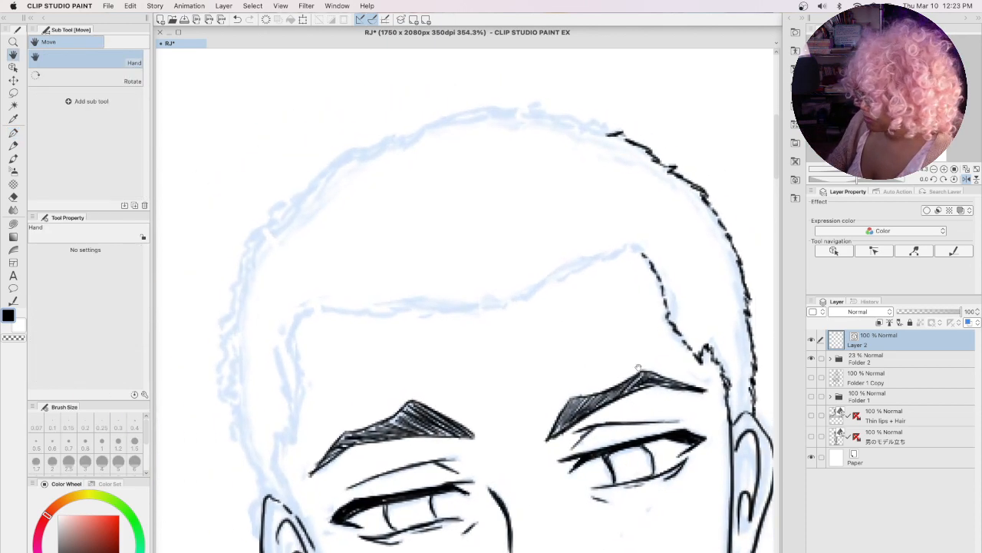
mouse_move(494, 304)
left_mouse_down()
mouse_move(634, 248)
mouse_move(650, 253)
left_mouse_up()
left_click_drag(409, 309, 496, 307)
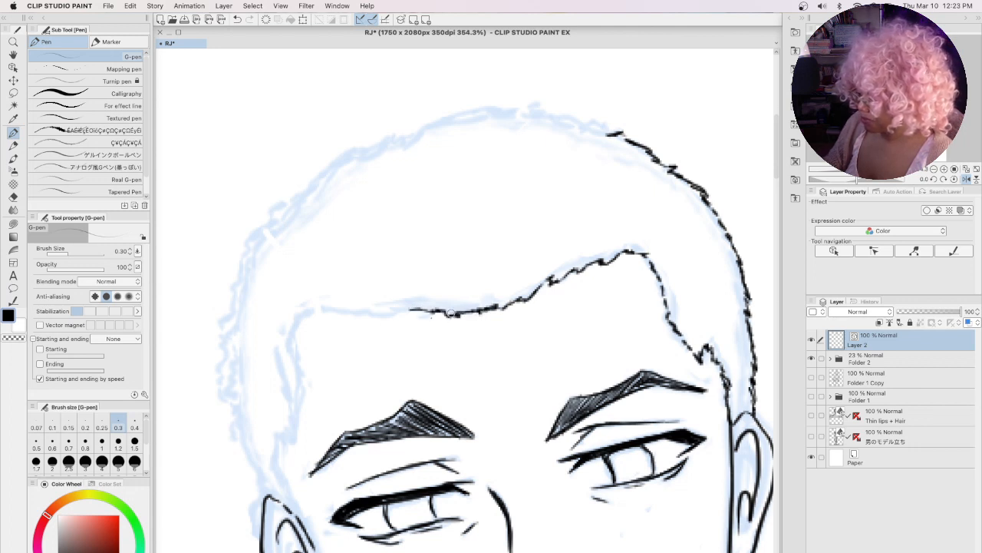
mouse_move(305, 313)
left_mouse_down()
mouse_move(382, 319)
mouse_move(420, 307)
left_mouse_up()
mouse_move(307, 312)
left_mouse_down()
mouse_move(292, 354)
mouse_move(304, 403)
mouse_move(277, 469)
mouse_move(310, 533)
left_mouse_up()
left_click_drag(278, 468, 282, 481)
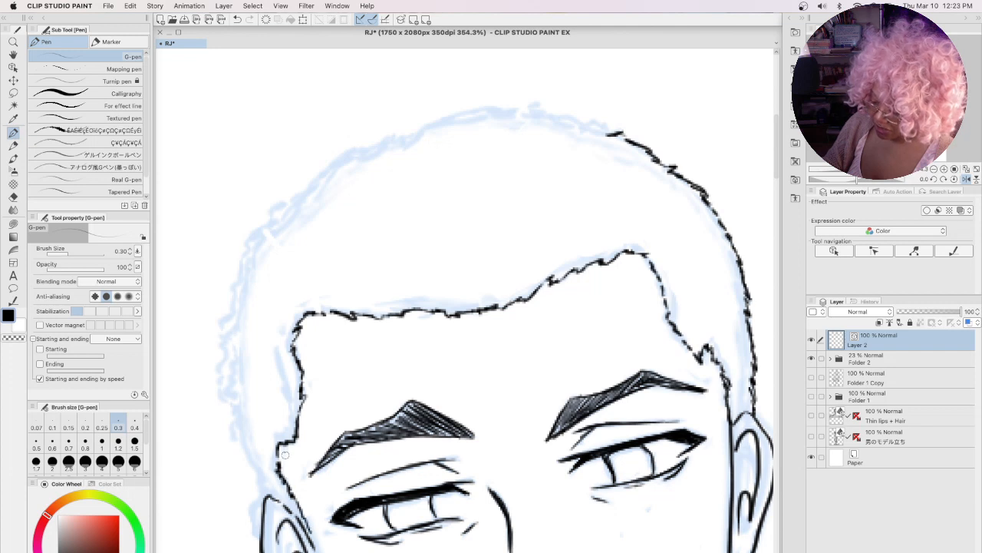
Step: Ink the rough outer hair contour from the left ear up and over the crown to meet the right-side line
left_click_drag(223, 354, 221, 370)
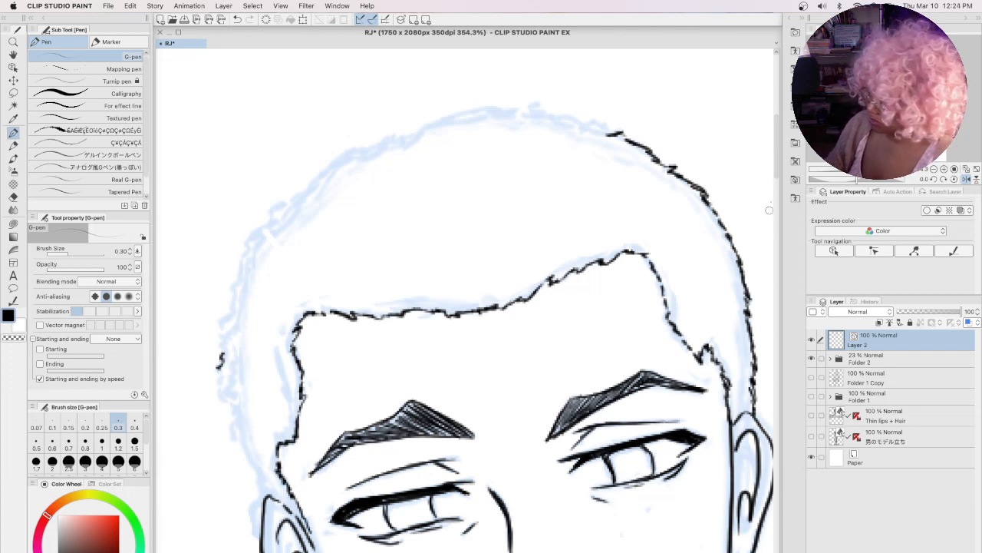
left_click_drag(775, 168, 775, 172)
mouse_move(224, 317)
left_mouse_down()
mouse_move(218, 345)
mouse_move(255, 453)
left_mouse_up()
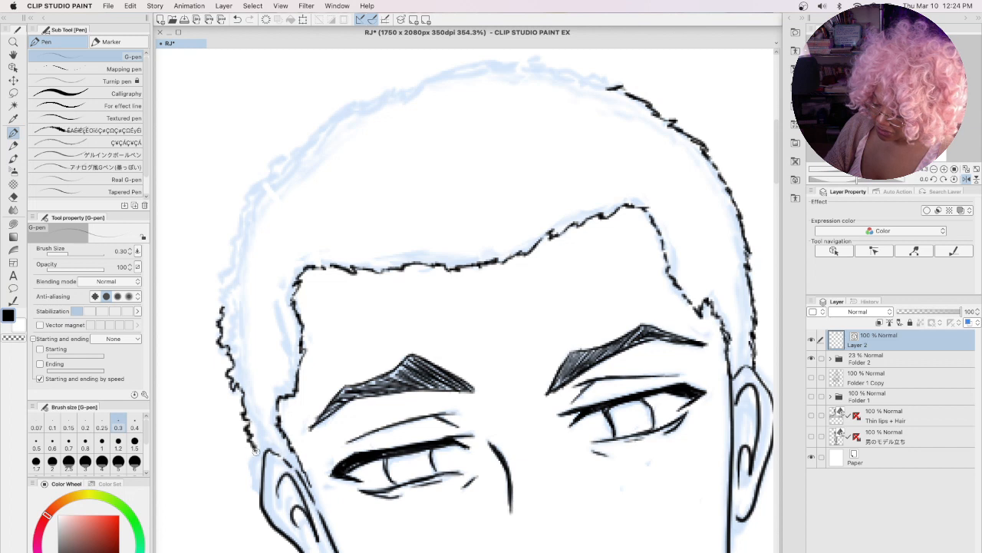
mouse_move(222, 315)
left_mouse_down()
mouse_move(240, 205)
mouse_move(300, 136)
left_mouse_up()
mouse_move(316, 128)
left_mouse_down()
mouse_move(377, 93)
mouse_move(484, 58)
mouse_move(471, 66)
mouse_move(541, 60)
mouse_move(622, 94)
left_mouse_up()
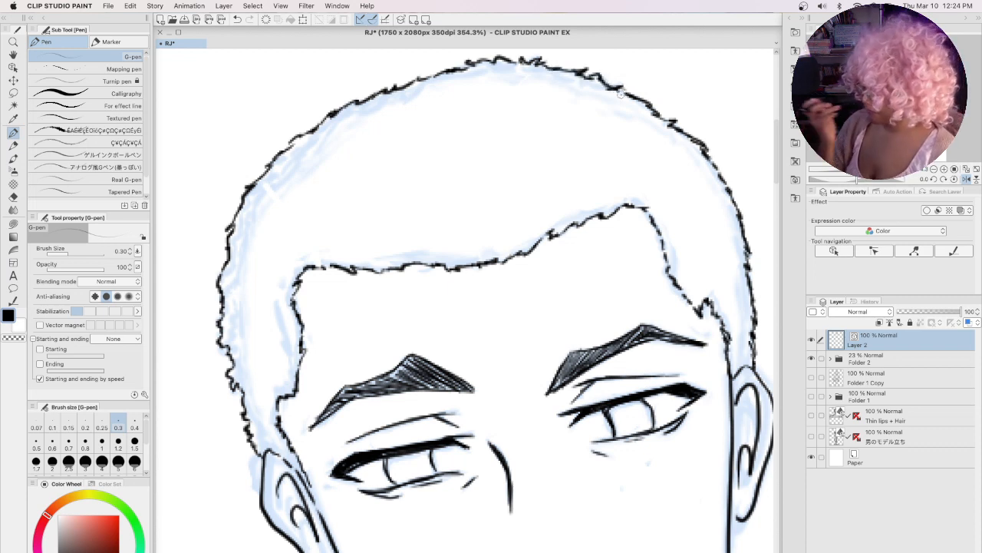
Step: Erase the lower left stretch of the outer hair contour and redraw it down to the ear
mouse_move(229, 240)
left_mouse_down()
mouse_move(218, 339)
mouse_move(236, 416)
mouse_move(225, 335)
mouse_move(243, 430)
left_mouse_up()
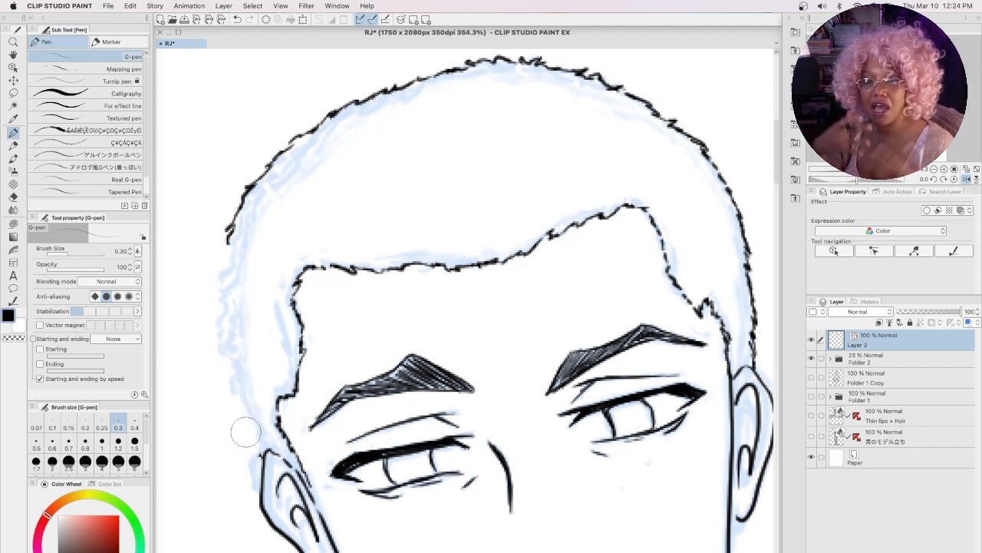
left_click_drag(230, 239, 222, 325)
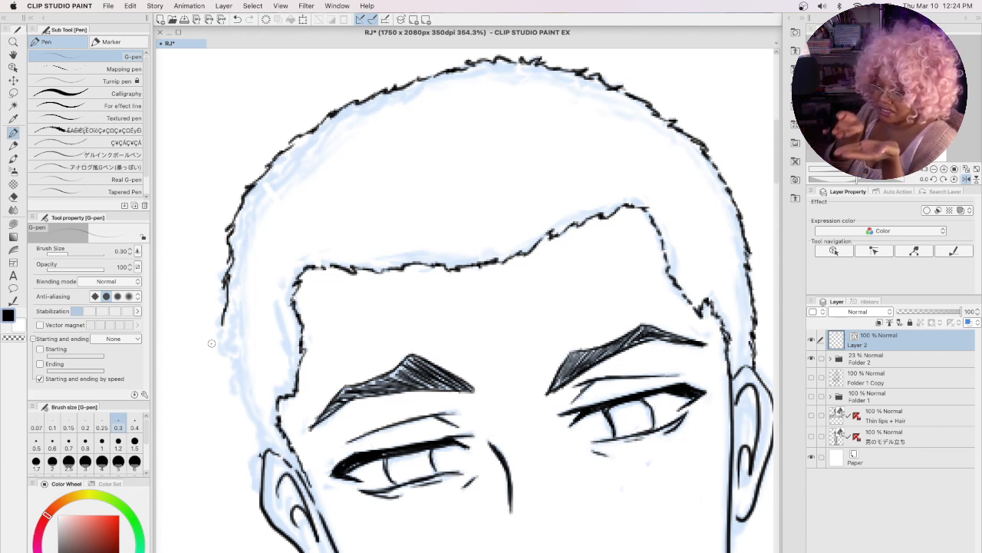
left_click_drag(222, 321, 262, 449)
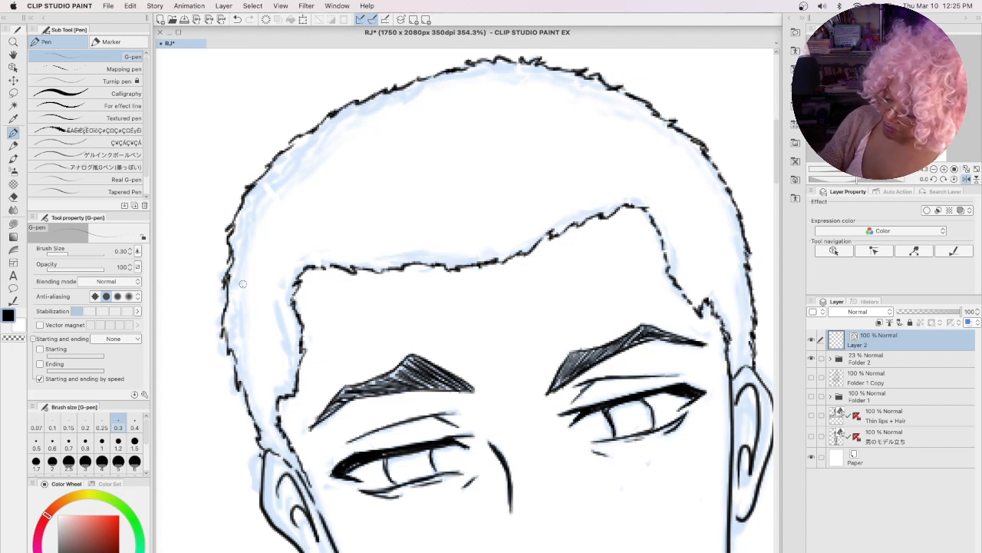
Step: Add short broken texture strokes inside the hair along the left and right edges of the head
left_click_drag(251, 305, 263, 322)
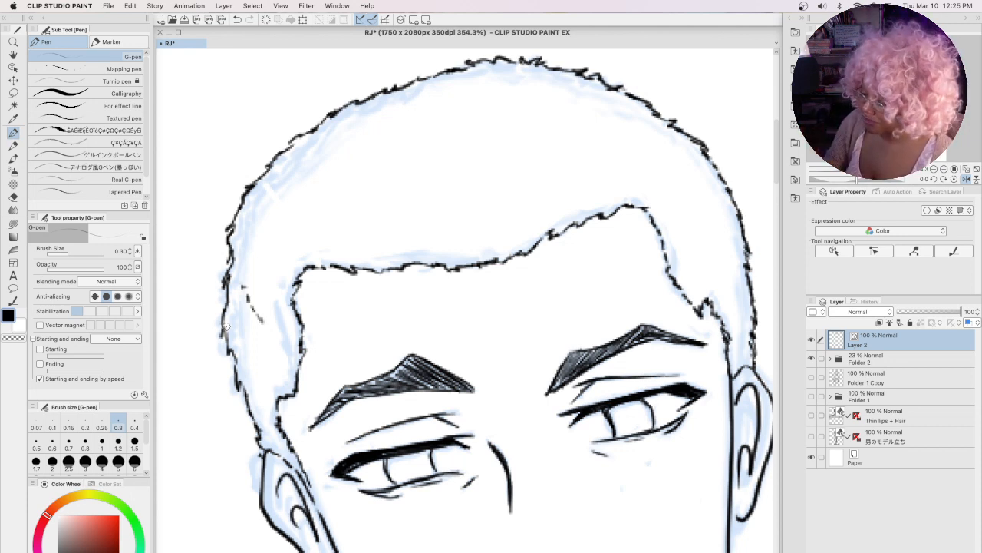
left_click_drag(244, 332, 264, 374)
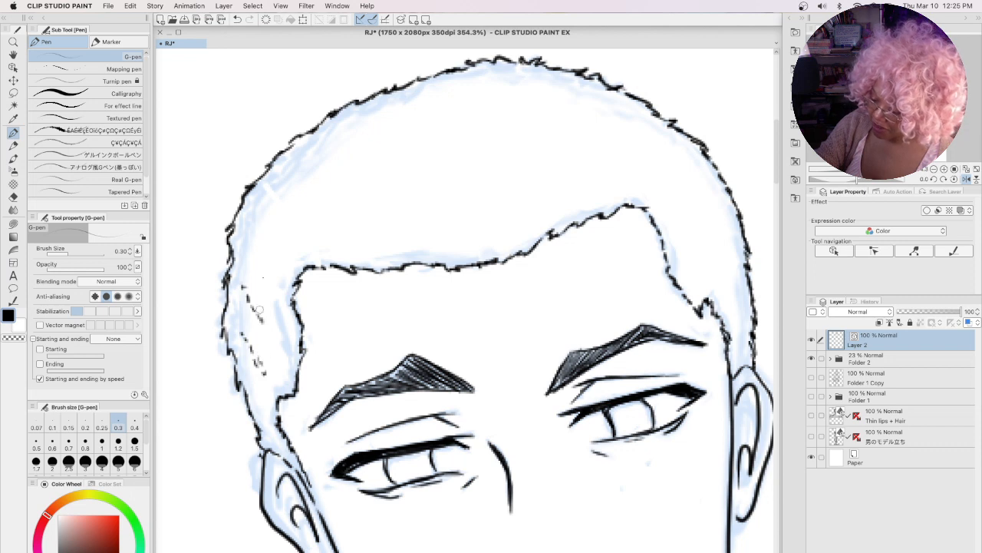
left_click_drag(249, 202, 264, 250)
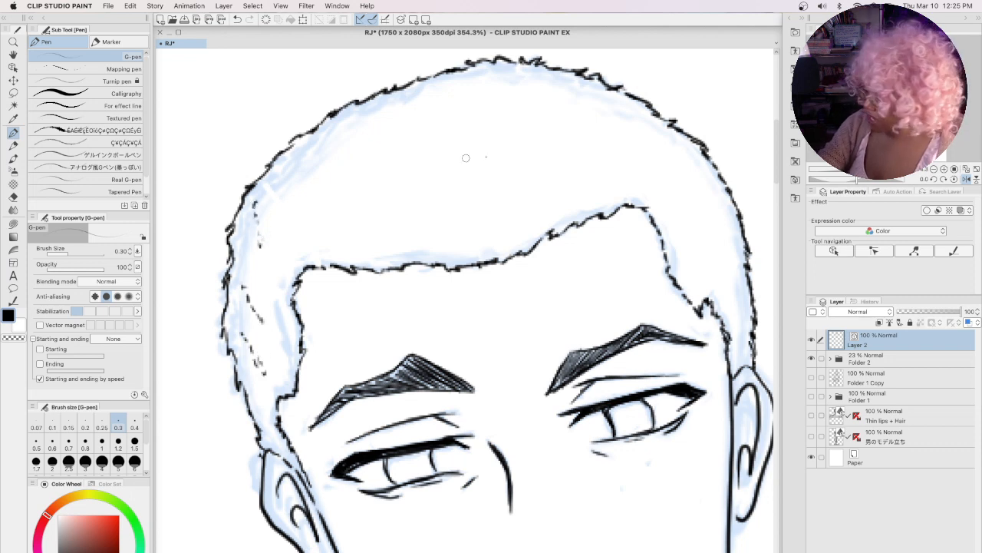
left_click_drag(309, 146, 305, 169)
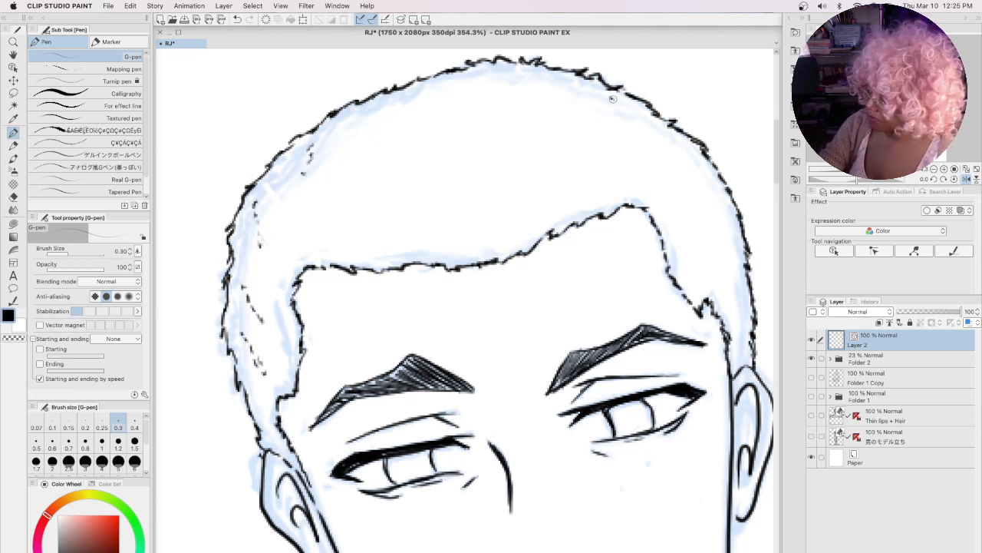
left_click_drag(612, 98, 647, 140)
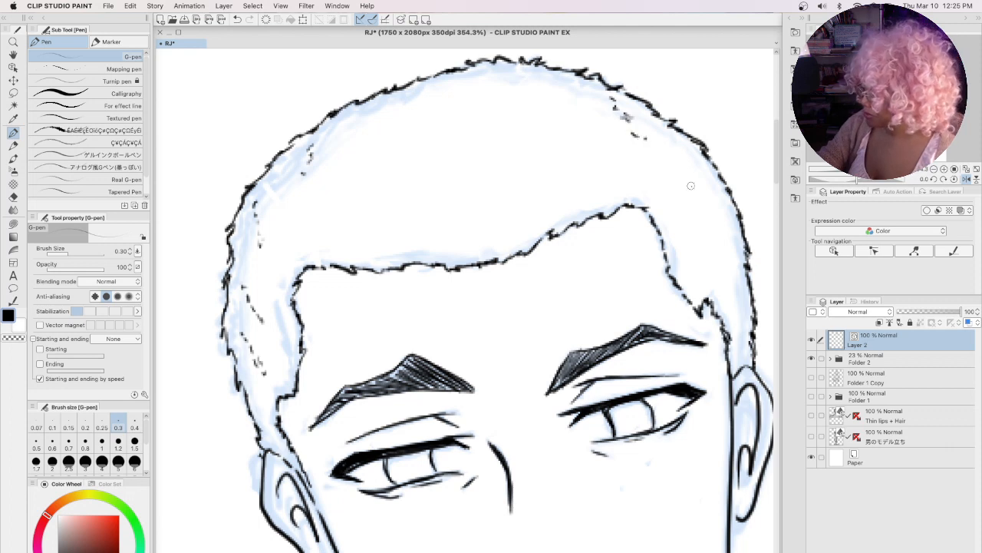
mouse_move(691, 185)
left_mouse_down()
mouse_move(716, 206)
mouse_move(701, 259)
left_mouse_up()
Step: Scatter small broken curl marks over the crown, along the forehead hairline and at the right temple
left_click_drag(326, 177, 341, 201)
mouse_move(401, 142)
left_mouse_down()
mouse_move(419, 167)
mouse_move(441, 166)
left_mouse_up()
left_click_drag(531, 114, 518, 177)
left_click_drag(408, 247, 456, 266)
left_click_drag(292, 235, 318, 253)
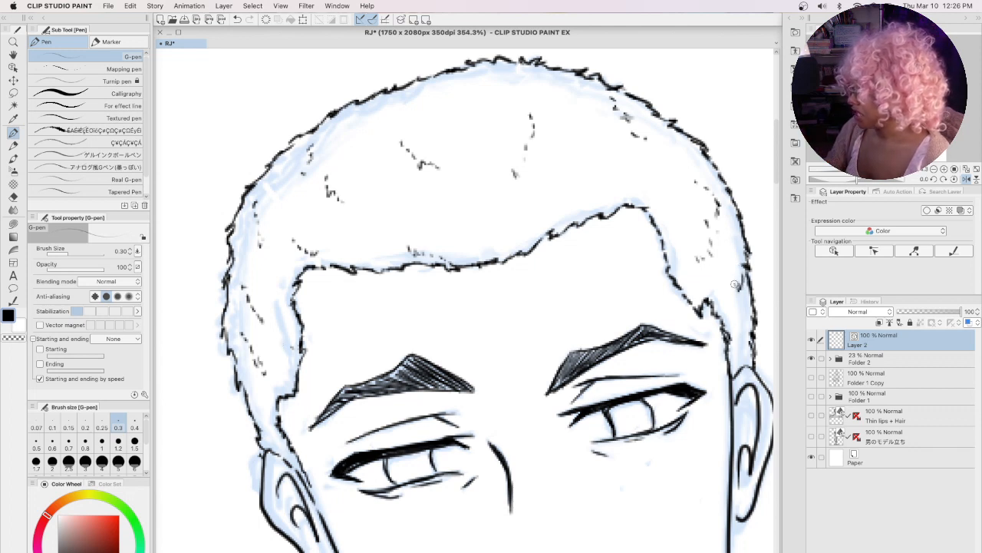
left_click_drag(735, 283, 734, 310)
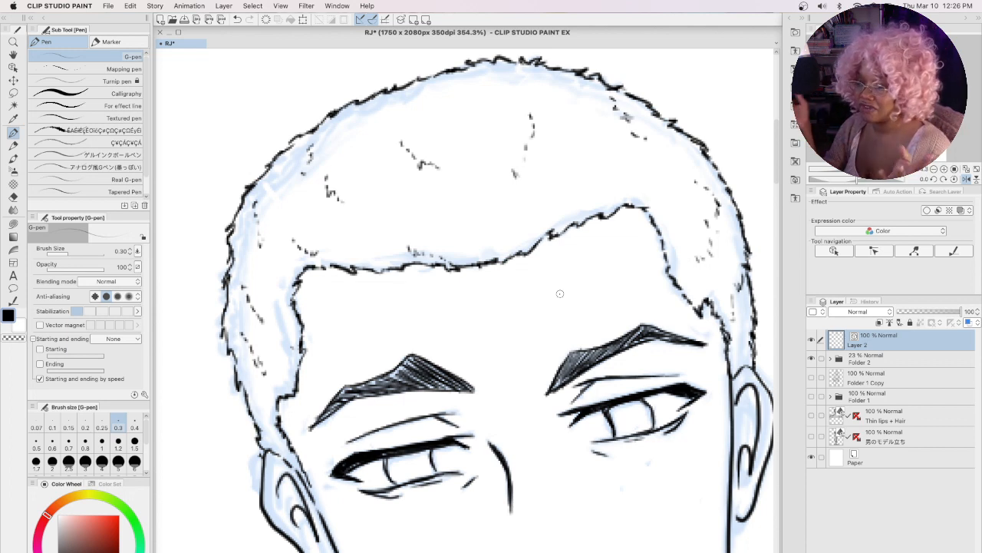
left_click_drag(397, 94, 391, 110)
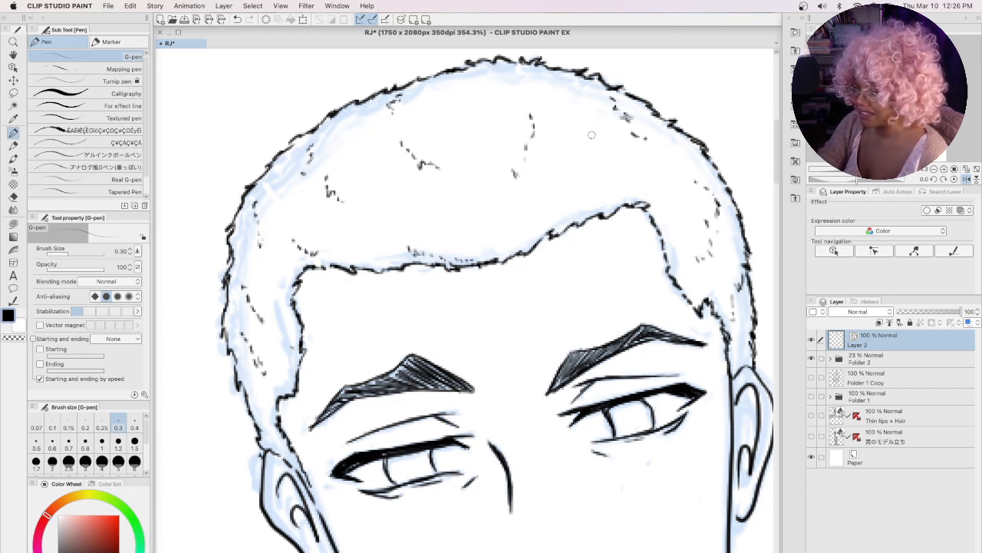
left_click_drag(592, 139, 602, 183)
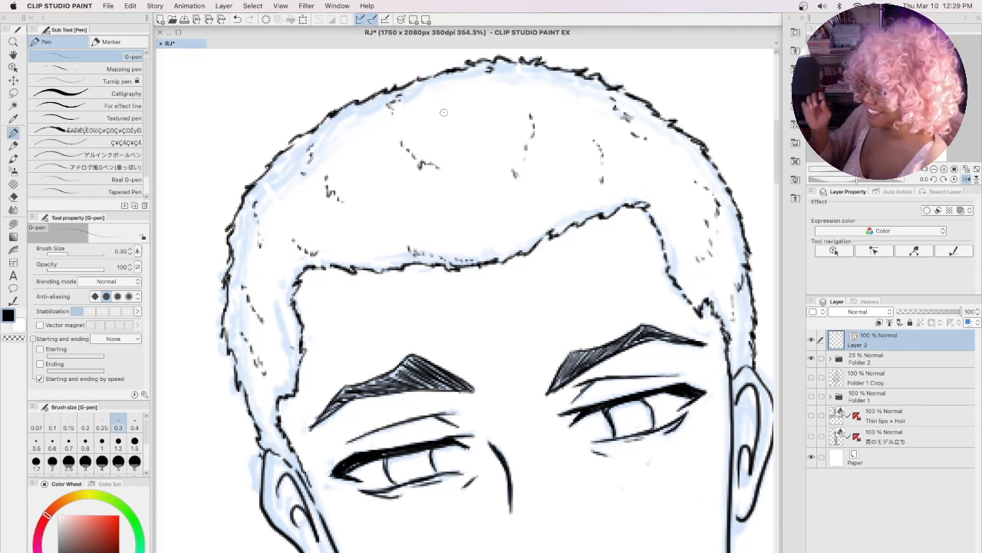
Step: Ink the left jawline from the earlobe down to the chin and the flat underside of the chin
left_click_drag(776, 176, 774, 205)
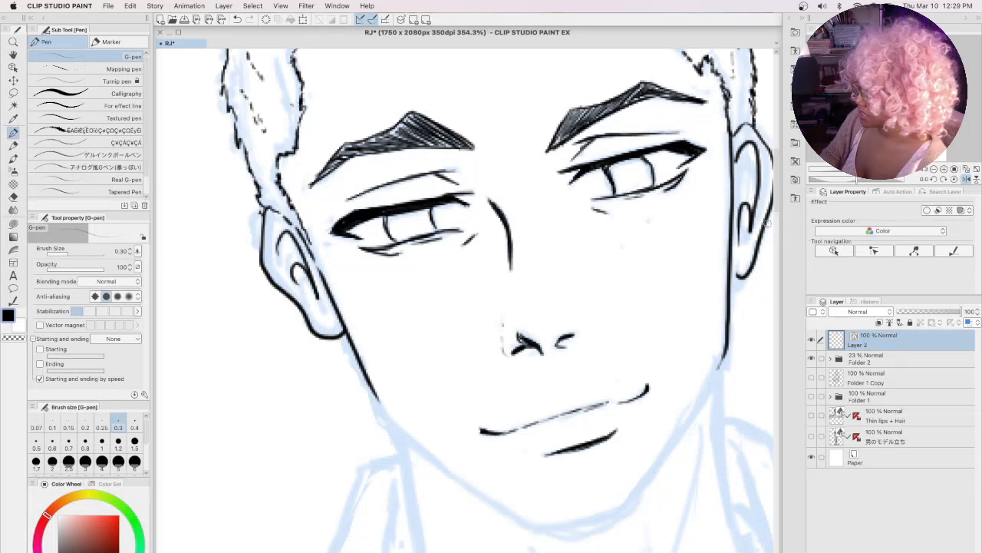
left_click_drag(776, 198, 774, 226)
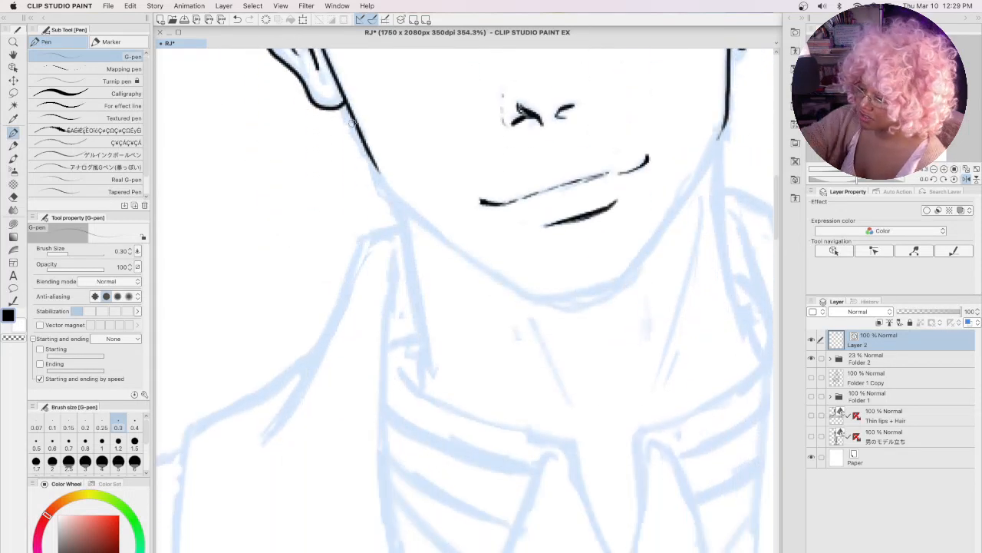
mouse_move(342, 106)
left_mouse_down()
mouse_move(391, 196)
mouse_move(498, 274)
mouse_move(555, 302)
left_mouse_up()
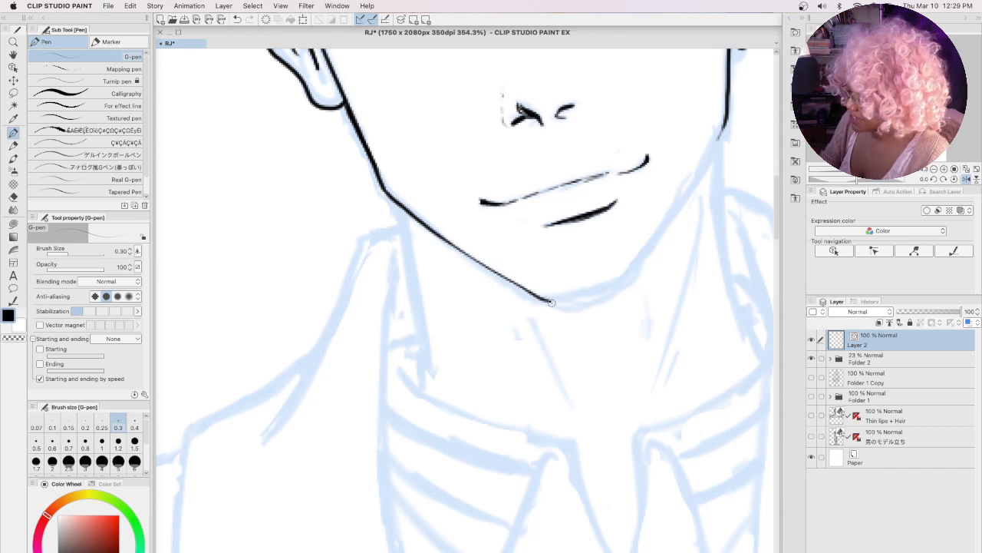
left_click_drag(551, 301, 620, 285)
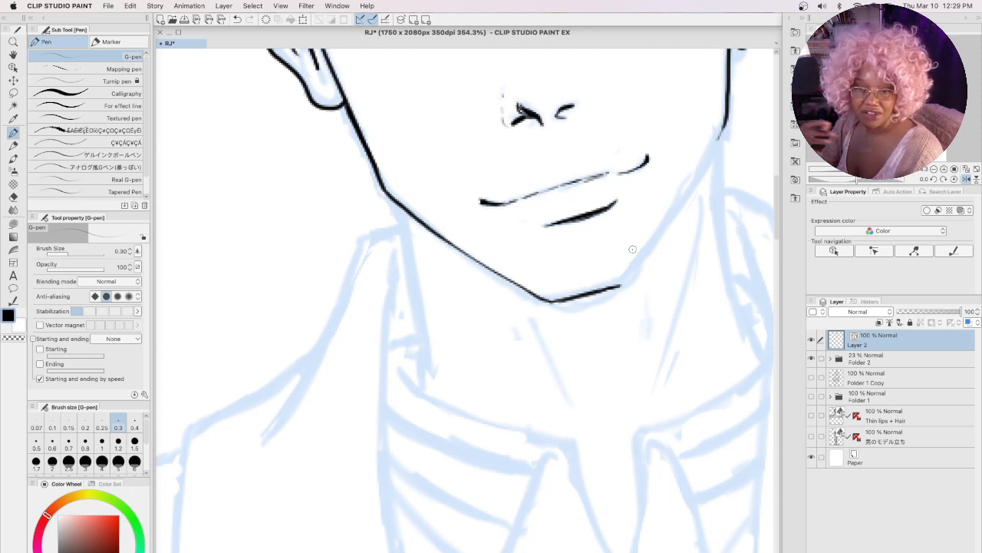
Step: Ink the right jawline from the jaw corner down to the chin and close the right earlobe against the face
left_click_drag(666, 198, 476, 343)
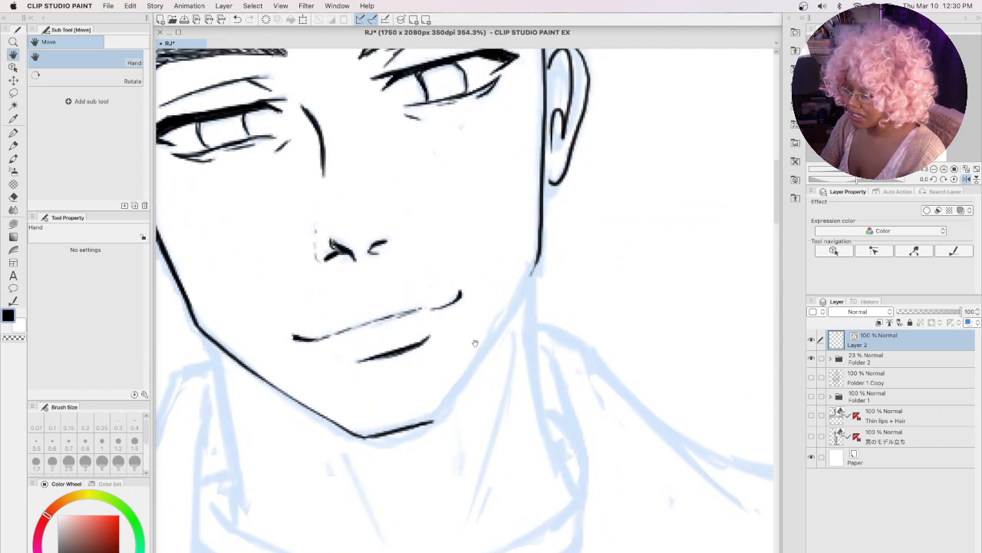
key("p")
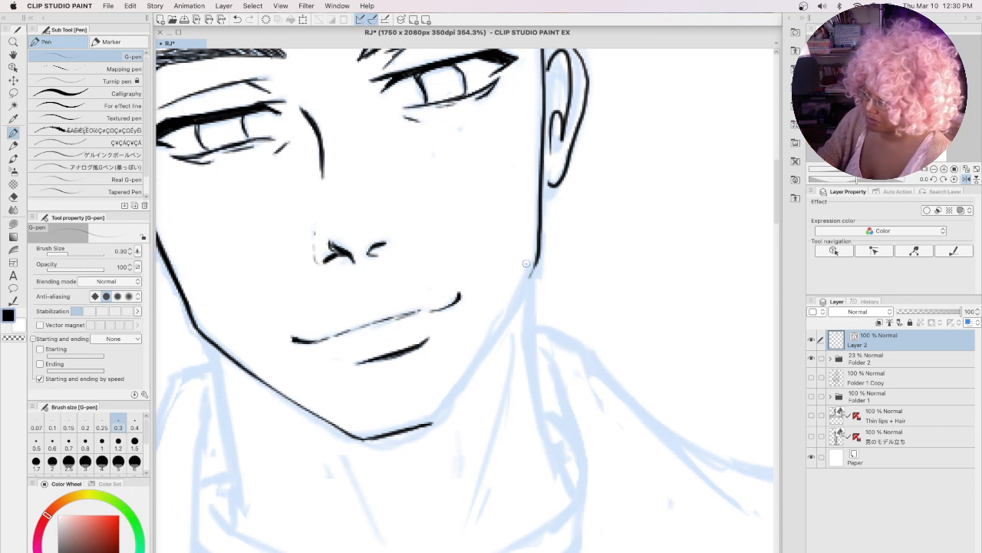
left_click_drag(533, 268, 501, 326)
left_click_drag(524, 289, 500, 328)
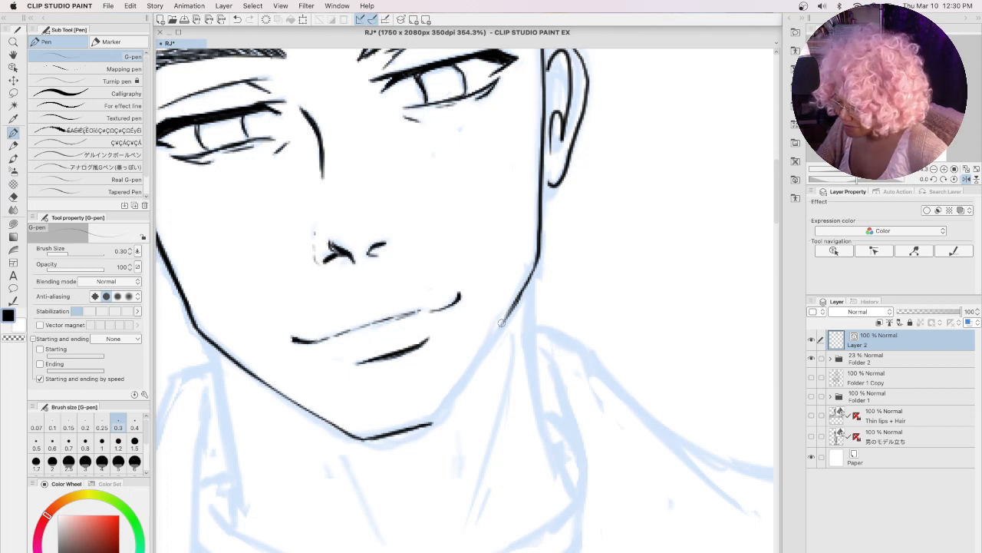
left_click_drag(506, 316, 435, 421)
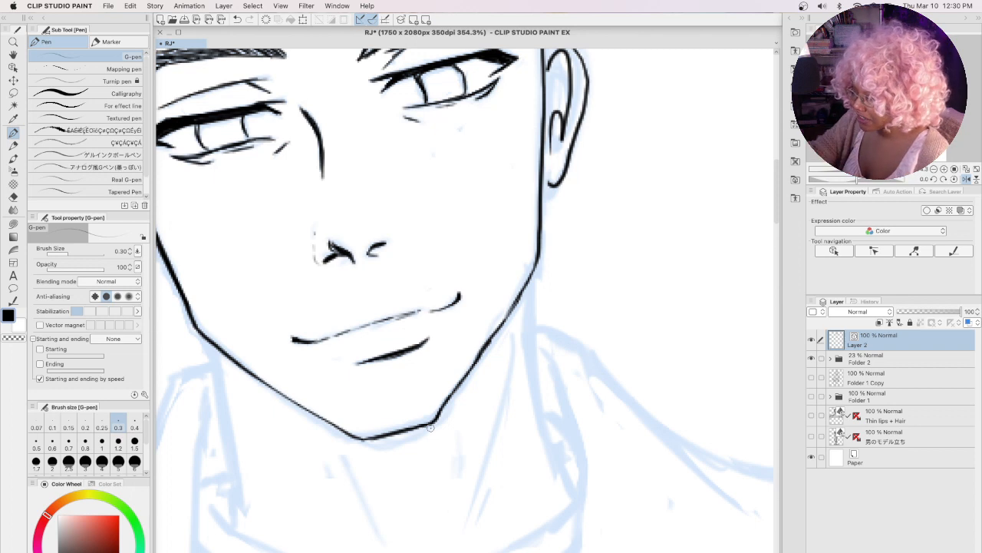
left_click_drag(545, 186, 558, 172)
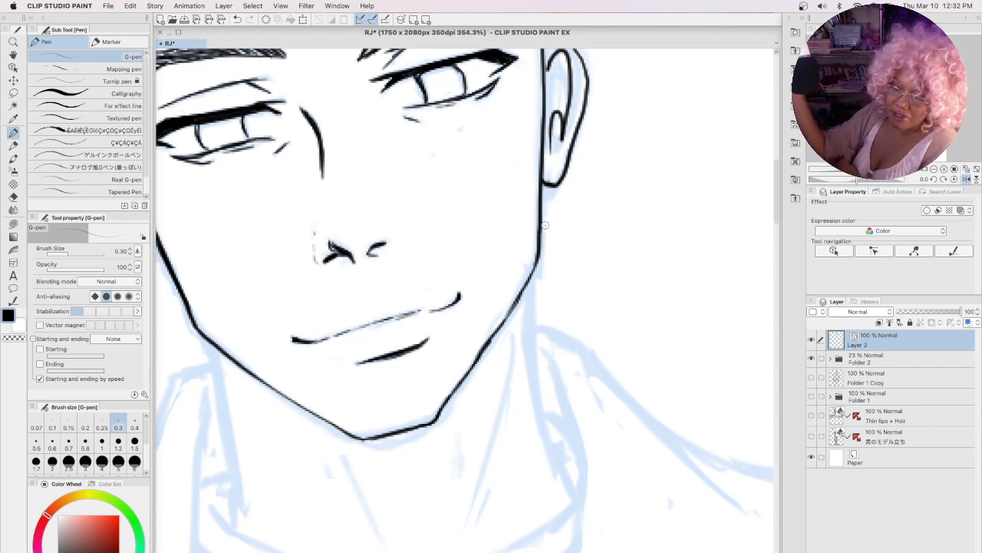
left_click_drag(775, 207, 773, 219)
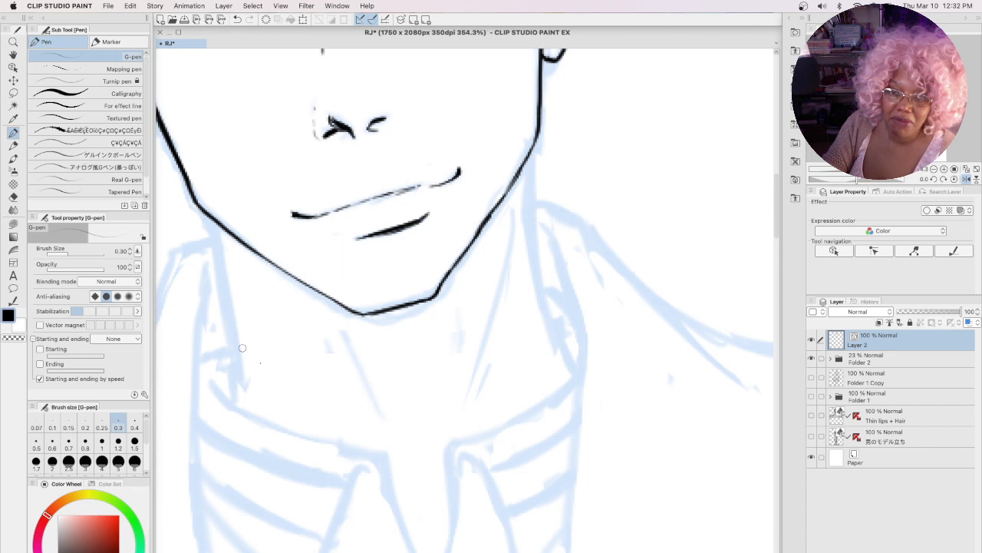
left_click_drag(205, 213, 247, 390)
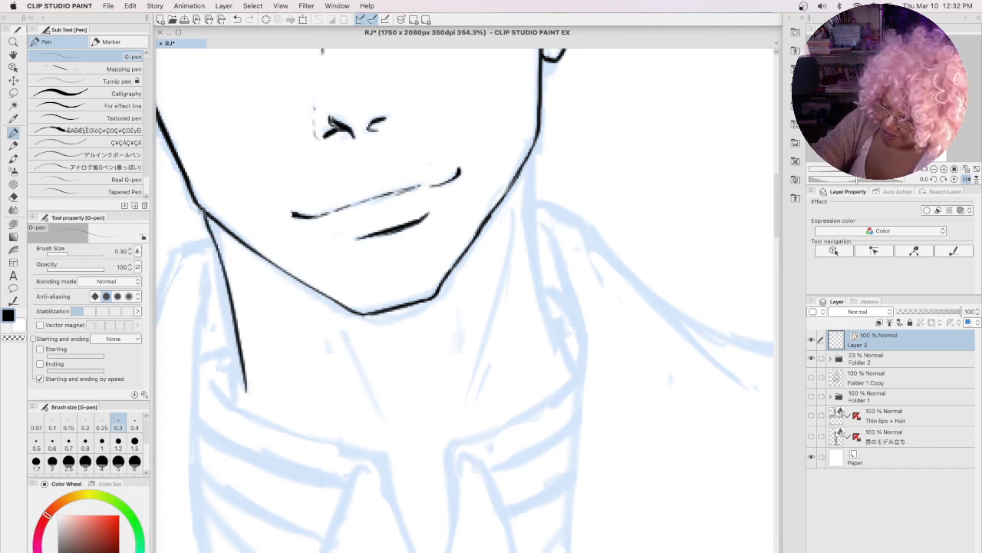
left_click_drag(206, 214, 240, 396)
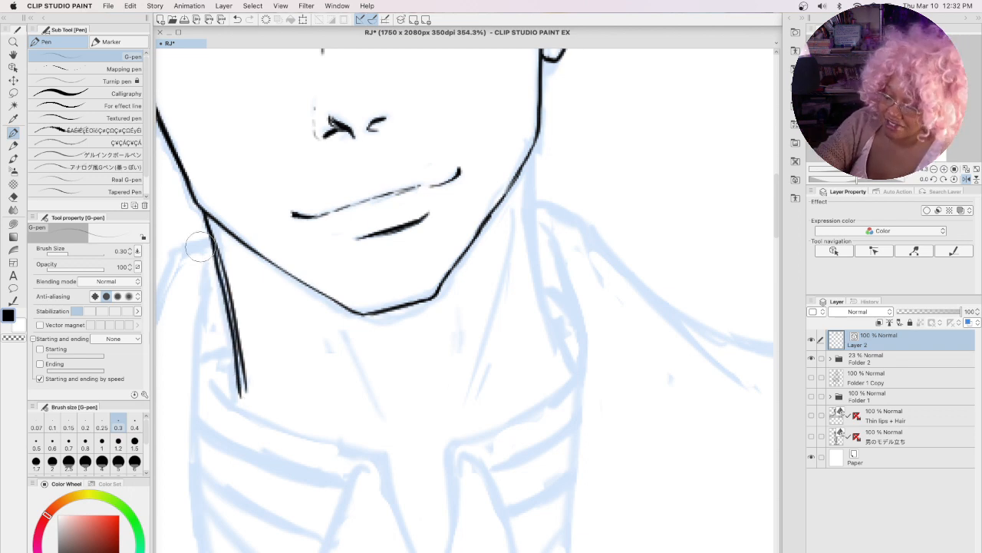
key("super+z")
key("super+z")
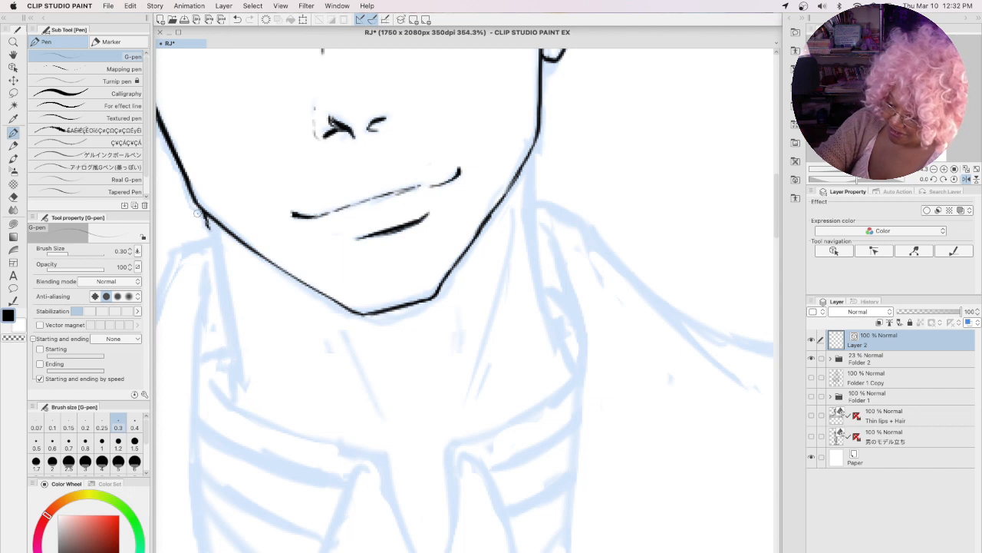
Step: Ink both sides of the neck down from the jaw, plus the thin converging muscle lines on the throat
mouse_move(203, 212)
left_mouse_down()
mouse_move(228, 285)
mouse_move(240, 401)
left_mouse_up()
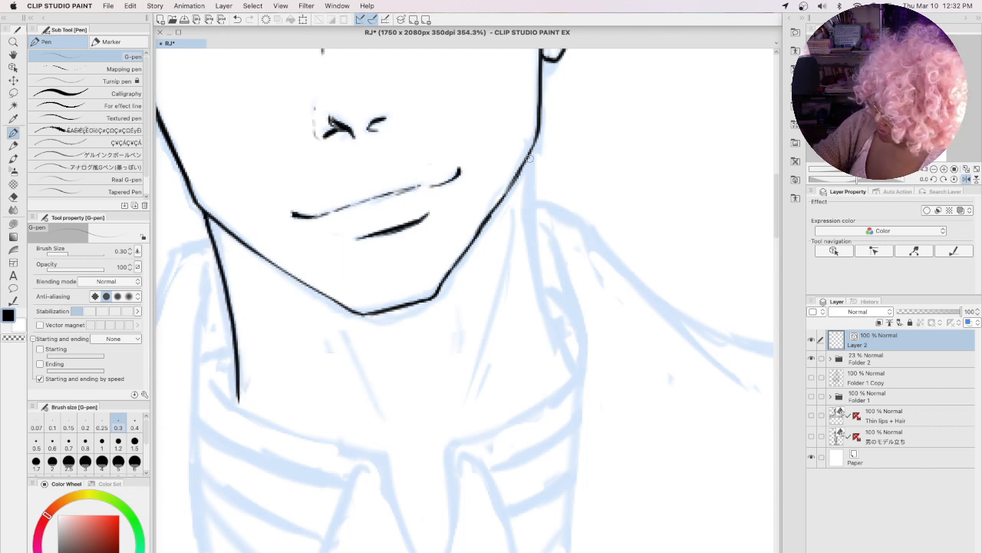
left_click_drag(530, 157, 565, 367)
left_click_drag(512, 202, 502, 289)
left_click_drag(491, 325, 455, 411)
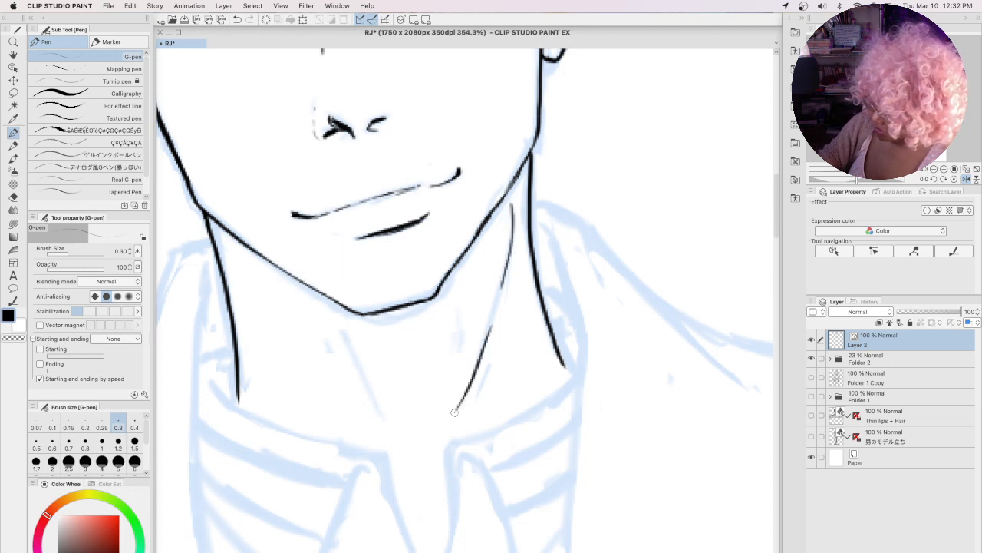
left_click_drag(326, 312, 401, 453)
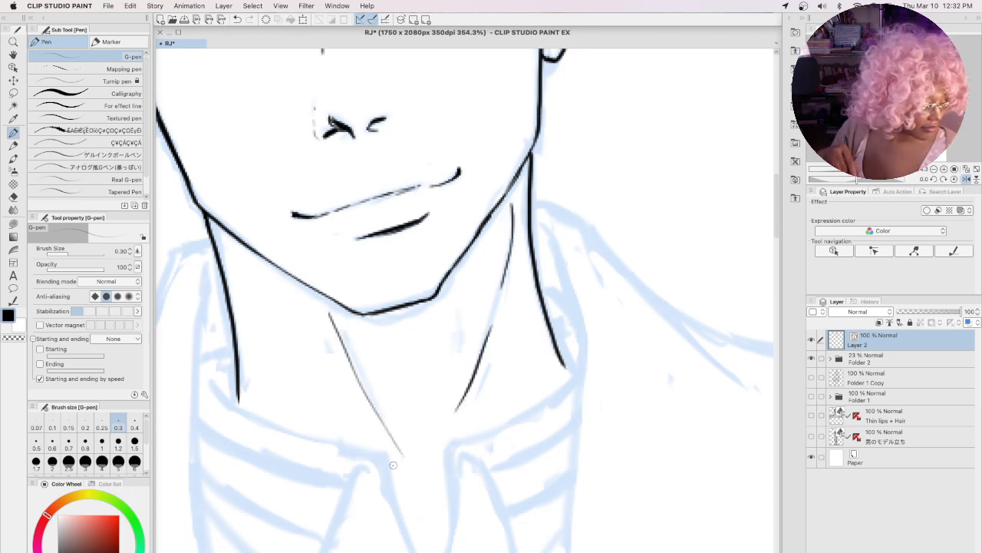
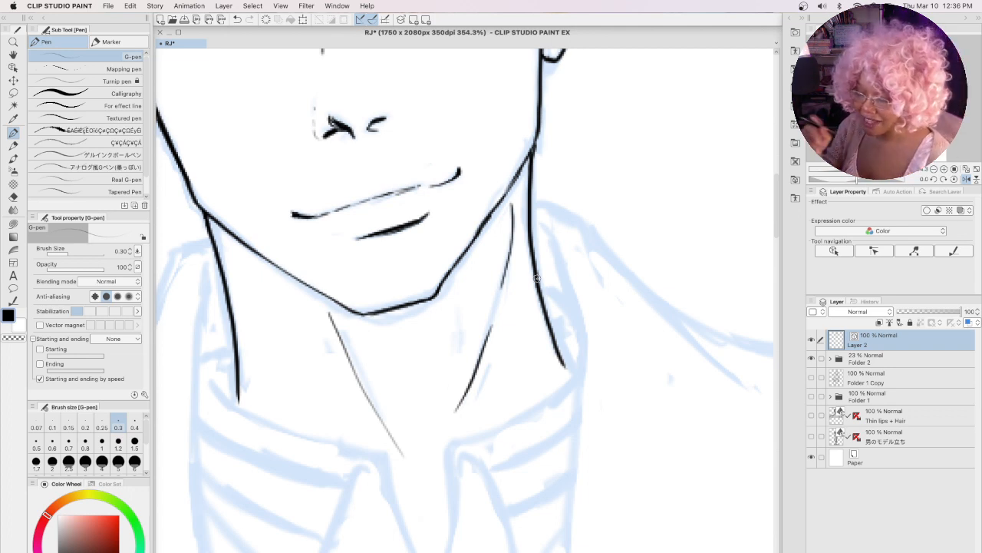
Step: Ink the right shirt collar with its pointed flap and inner fold, and the jacket edge running down beside it
scroll(544, 261, "down", 4)
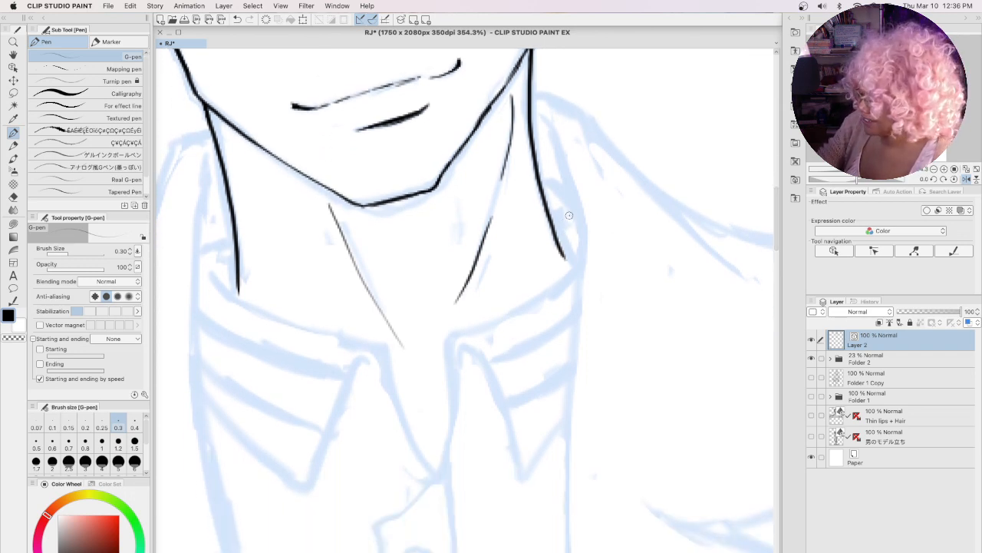
mouse_move(569, 215)
left_mouse_down()
mouse_move(552, 265)
mouse_move(443, 328)
mouse_move(436, 470)
left_mouse_up()
mouse_move(443, 337)
left_mouse_down()
mouse_move(468, 343)
mouse_move(487, 378)
mouse_move(508, 480)
mouse_move(568, 426)
left_mouse_up()
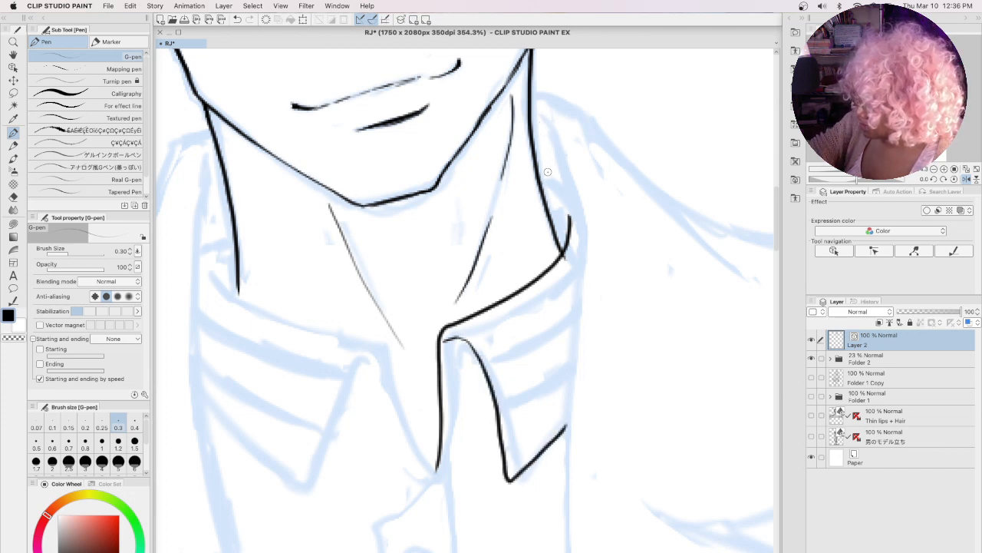
mouse_move(534, 120)
left_mouse_down()
mouse_move(572, 188)
mouse_move(579, 247)
mouse_move(566, 482)
left_mouse_up()
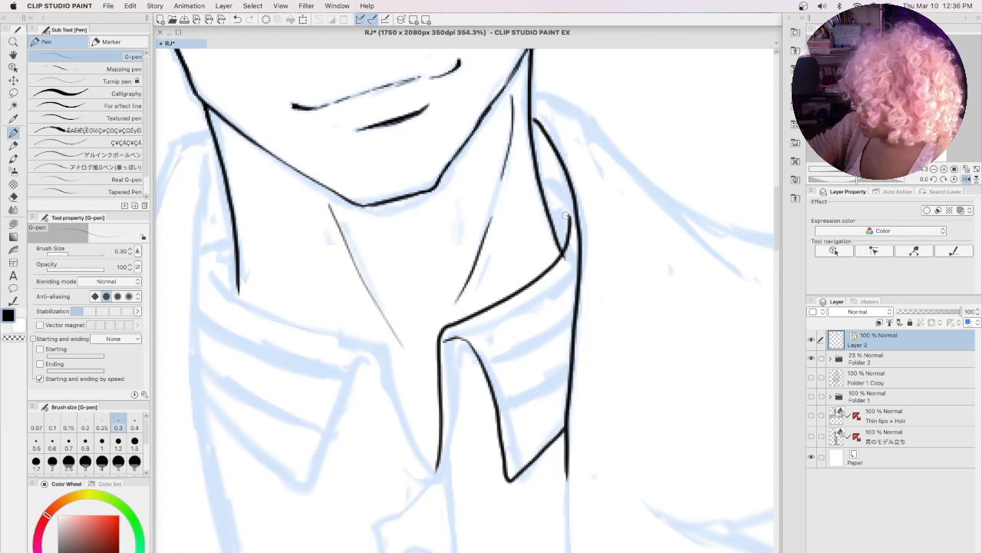
mouse_move(568, 224)
left_mouse_down()
mouse_move(553, 186)
mouse_move(557, 163)
mouse_move(568, 176)
left_mouse_up()
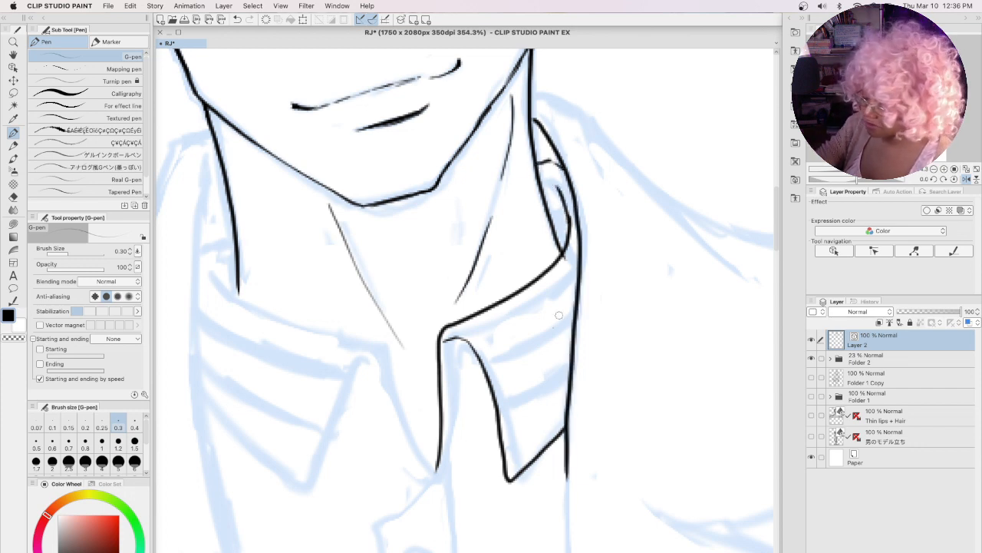
Step: Ink the left shirt collar with its pointed flap and inner fold, and the jacket edge beside it
key("space")
left_click_drag(347, 395, 500, 365)
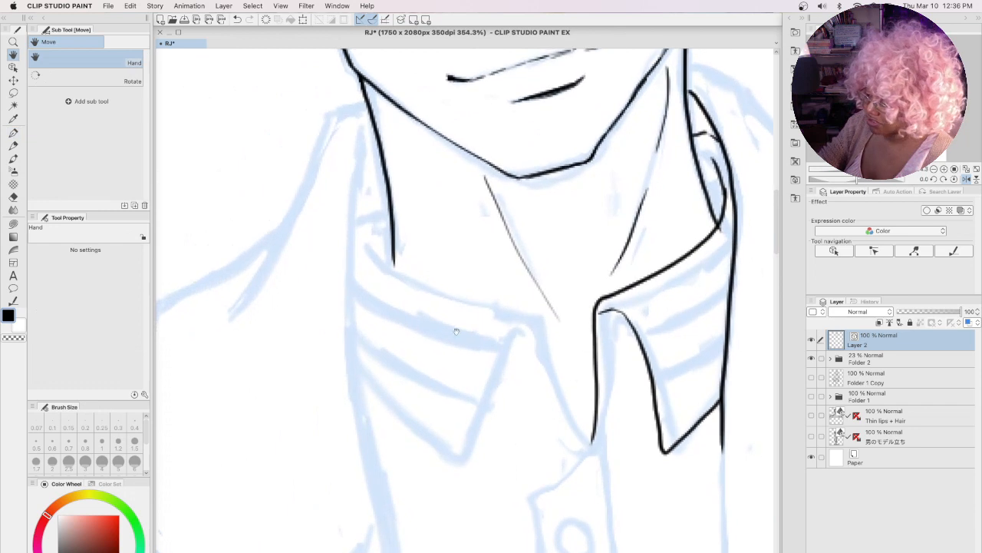
mouse_move(366, 225)
left_mouse_down()
mouse_move(389, 268)
mouse_move(430, 290)
mouse_move(538, 323)
mouse_move(591, 442)
left_mouse_up()
mouse_move(538, 332)
left_mouse_down()
mouse_move(500, 360)
mouse_move(466, 449)
mouse_move(351, 353)
left_mouse_up()
left_click_drag(388, 208, 353, 225)
mouse_move(365, 126)
left_mouse_down()
mouse_move(347, 192)
mouse_move(350, 365)
mouse_move(378, 453)
left_mouse_up()
Step: Ink the left shoulder slope of the jacket and the short sleeve outline around to its lower hem
mouse_move(368, 101)
left_mouse_down()
mouse_move(324, 120)
mouse_move(239, 309)
left_mouse_up()
key("space")
left_click_drag(319, 365, 551, 317)
mouse_move(523, 162)
left_mouse_down()
mouse_move(386, 253)
mouse_move(361, 408)
mouse_move(361, 488)
mouse_move(393, 517)
mouse_move(455, 536)
mouse_move(557, 544)
left_mouse_up()
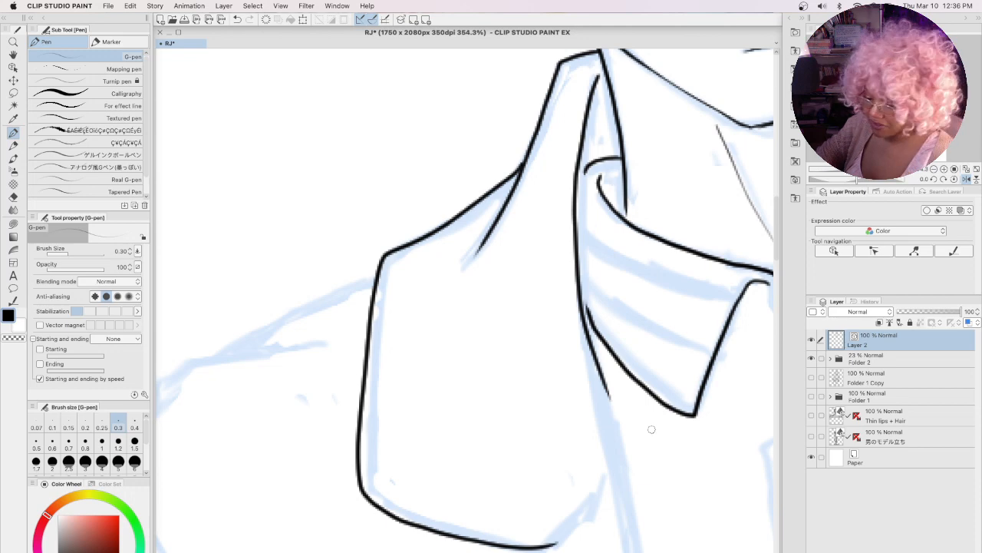
Step: Ink the right shoulder slope, the short sleeve's outer edge and hem, and the crossing line beneath the armpit
key("space")
left_click_drag(696, 393, 387, 421)
left_click_drag(640, 86, 342, 181)
mouse_move(315, 133)
left_mouse_down()
mouse_move(361, 152)
mouse_move(457, 257)
mouse_move(542, 328)
left_mouse_up()
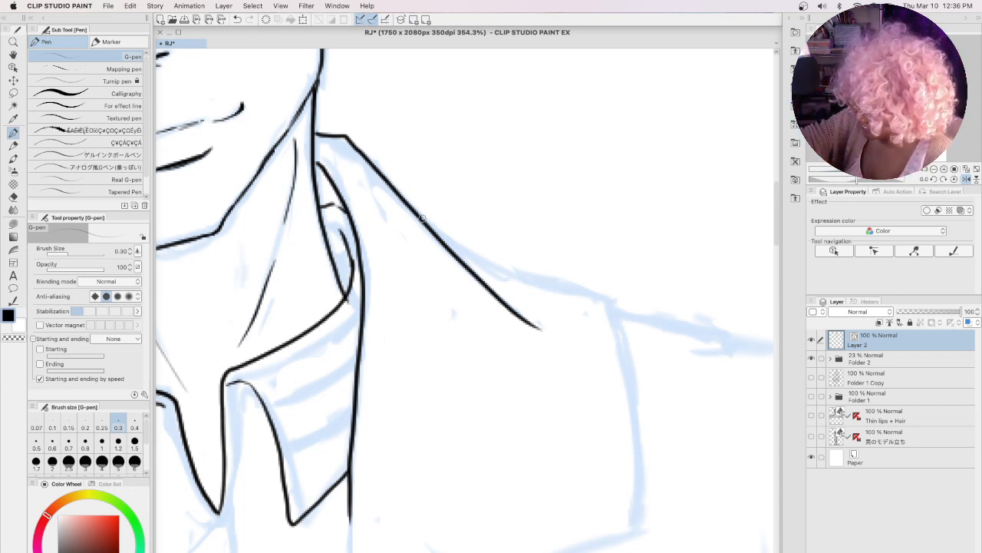
mouse_move(421, 218)
left_mouse_down()
mouse_move(547, 284)
mouse_move(603, 298)
mouse_move(628, 349)
mouse_move(643, 522)
left_mouse_up()
left_click_drag(777, 201, 767, 244)
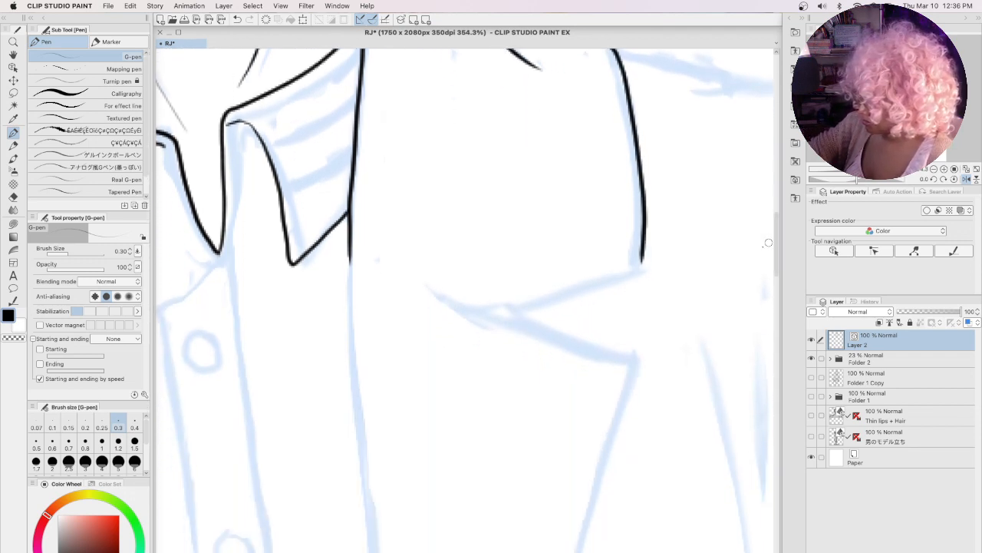
mouse_move(642, 267)
left_mouse_down()
mouse_move(624, 282)
mouse_move(493, 313)
left_mouse_up()
left_click_drag(440, 291, 643, 360)
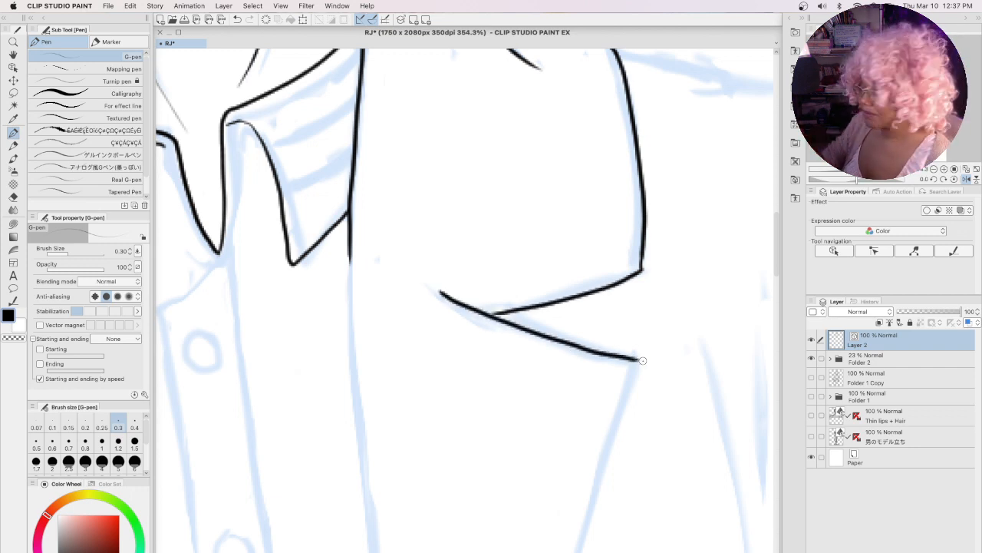
Step: Ink the right jacket panel by extending its front edge downward and drawing its slanted outer side line
left_click_drag(776, 232, 776, 247)
left_click_drag(350, 188, 378, 551)
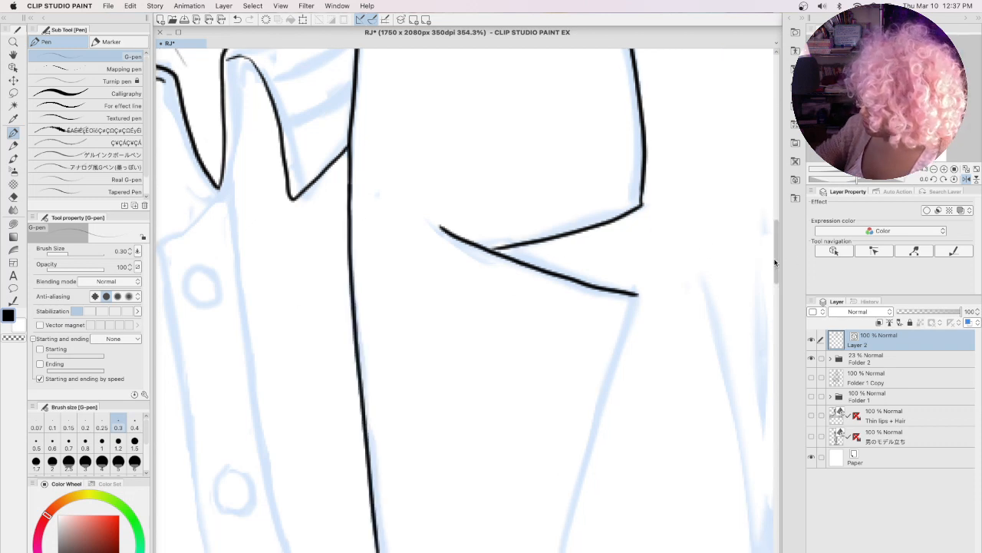
left_click_drag(775, 262, 773, 280)
left_click_drag(638, 87, 510, 551)
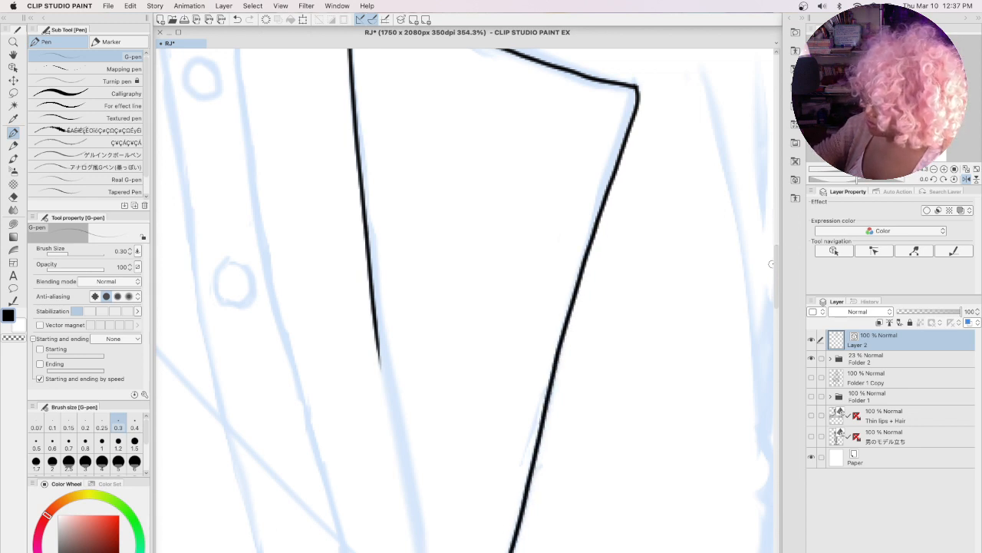
left_click_drag(376, 325, 409, 551)
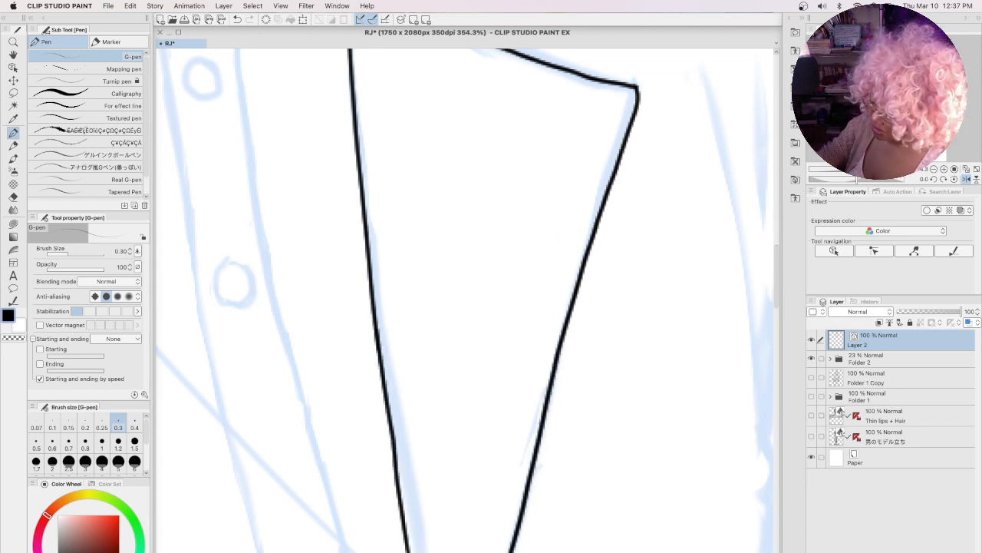
Step: Ink the shirt placket's top corner and left edge below the collar opening, and the first round button
scroll(464, 299, "left", 8)
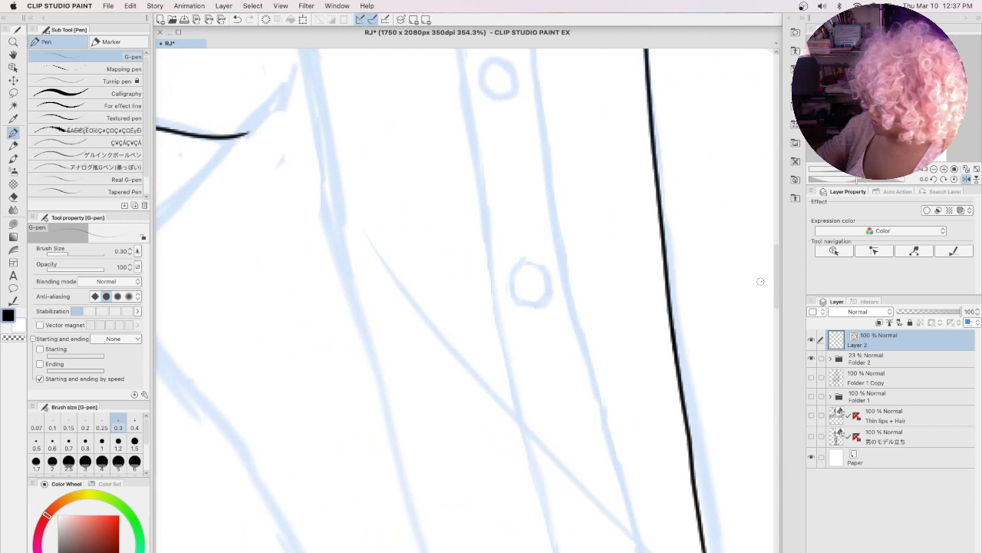
scroll(768, 265, "up", 5)
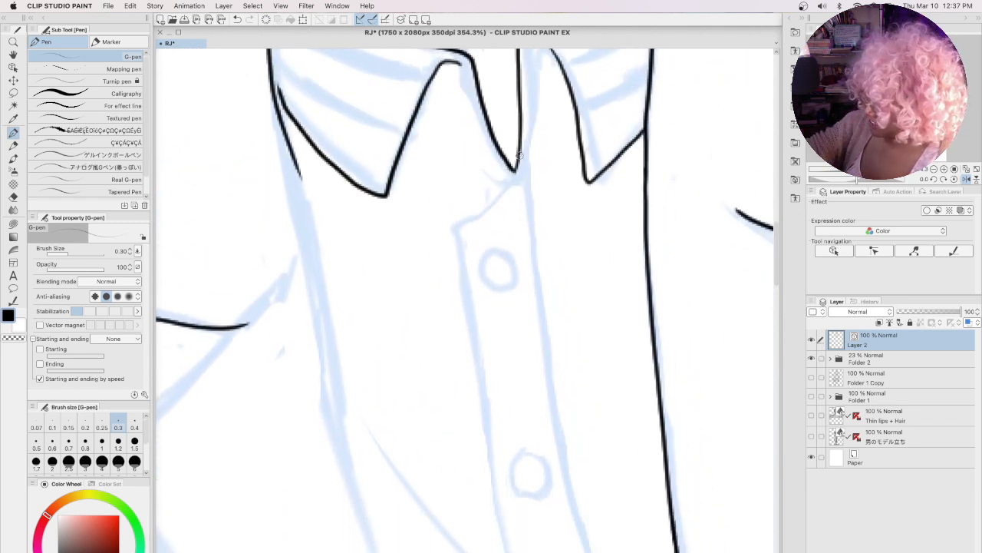
mouse_move(516, 169)
left_mouse_down()
mouse_move(458, 225)
mouse_move(506, 551)
left_mouse_up()
mouse_move(497, 254)
left_mouse_down()
mouse_move(505, 284)
mouse_move(499, 253)
left_mouse_up()
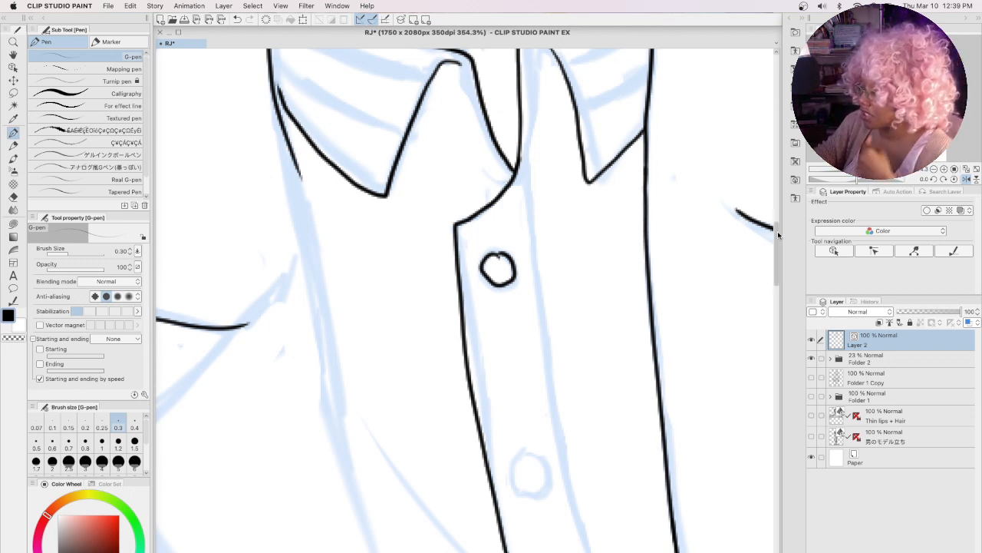
Step: Ink the left jacket front edge below the collar and the right edge of the shirt placket
scroll(777, 236, "down", 2)
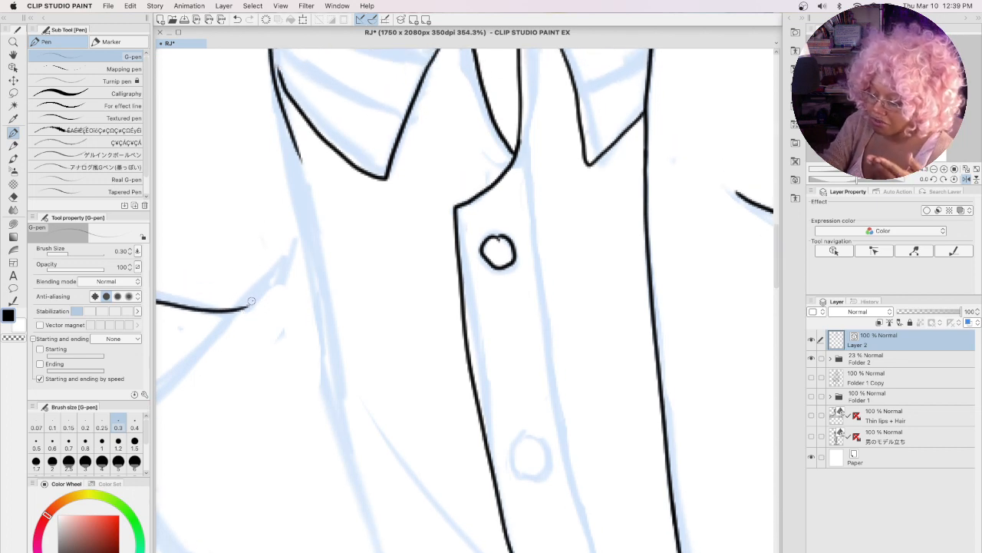
left_click_drag(288, 127, 357, 492)
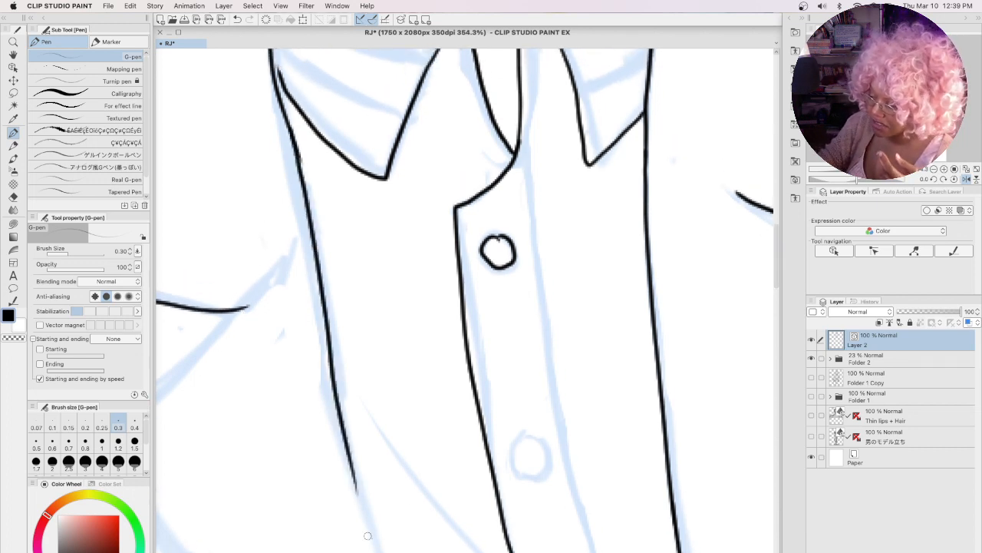
mouse_move(521, 140)
left_mouse_down()
mouse_move(547, 388)
mouse_move(580, 519)
left_mouse_up()
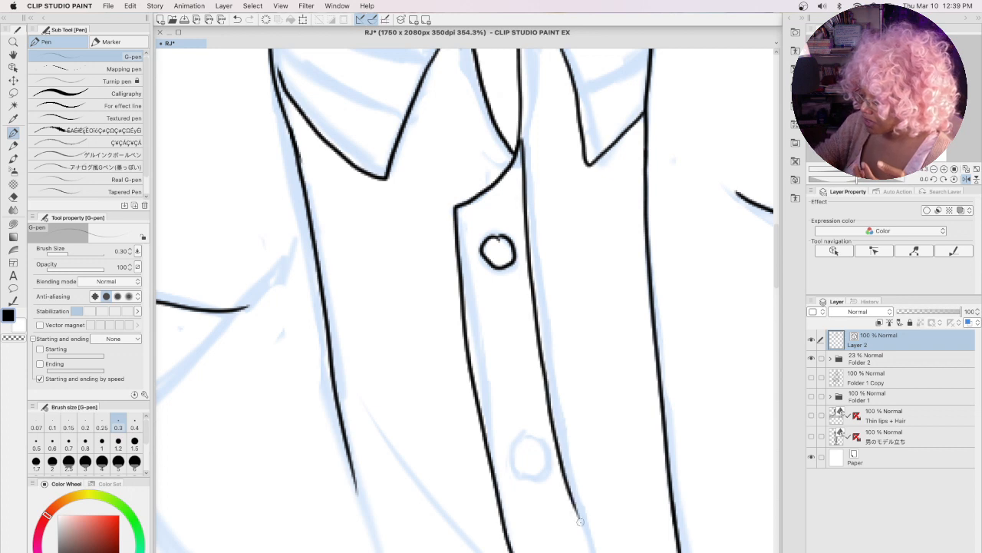
Step: Ink the second shirt button and extend both placket edges down past the third button's sketch
scroll(778, 264, "down", 10)
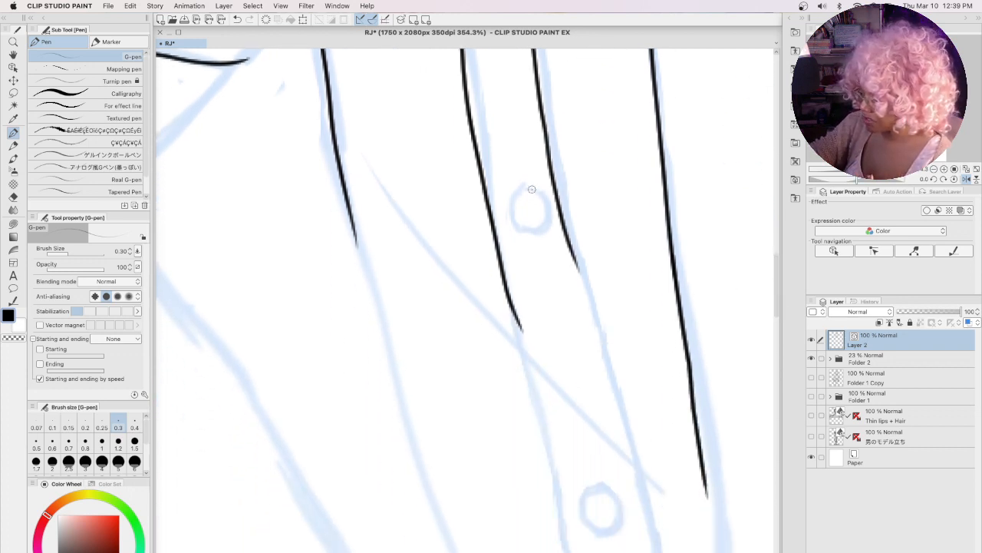
mouse_move(534, 189)
left_mouse_down()
mouse_move(513, 204)
mouse_move(544, 218)
mouse_move(524, 188)
left_mouse_up()
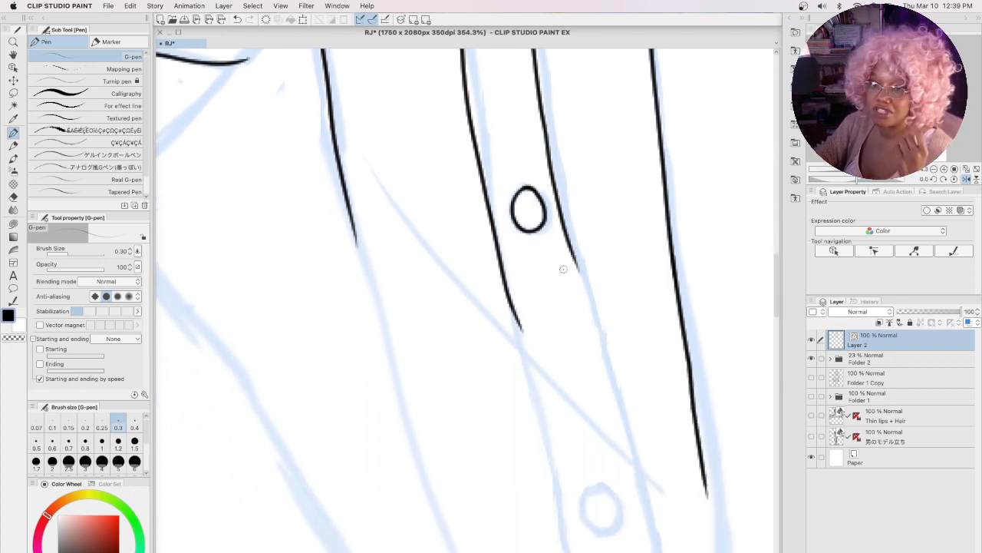
left_click_drag(576, 254, 654, 542)
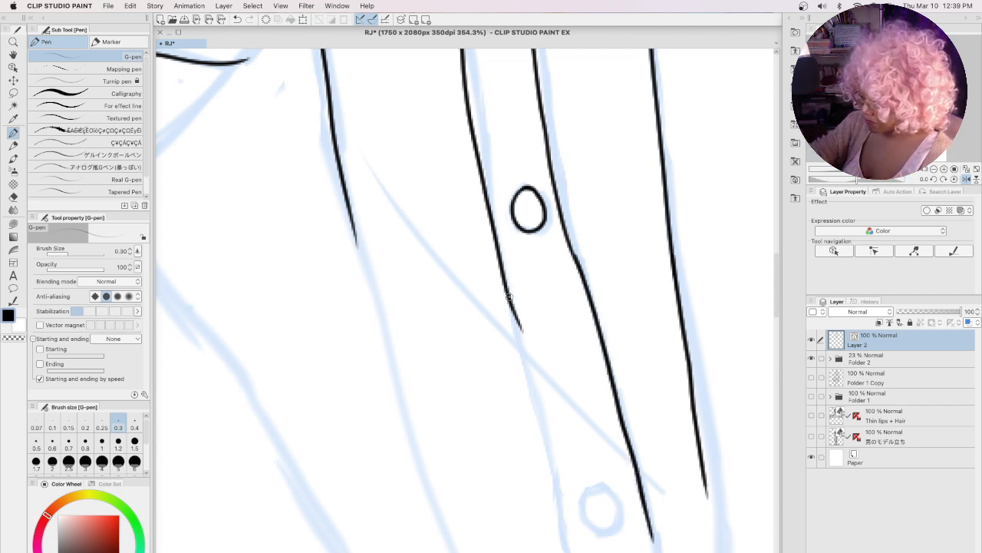
left_click_drag(509, 293, 565, 542)
Step: Ink the third and fourth shirt buttons and extend both placket edges down between them
left_click_drag(774, 296, 771, 319)
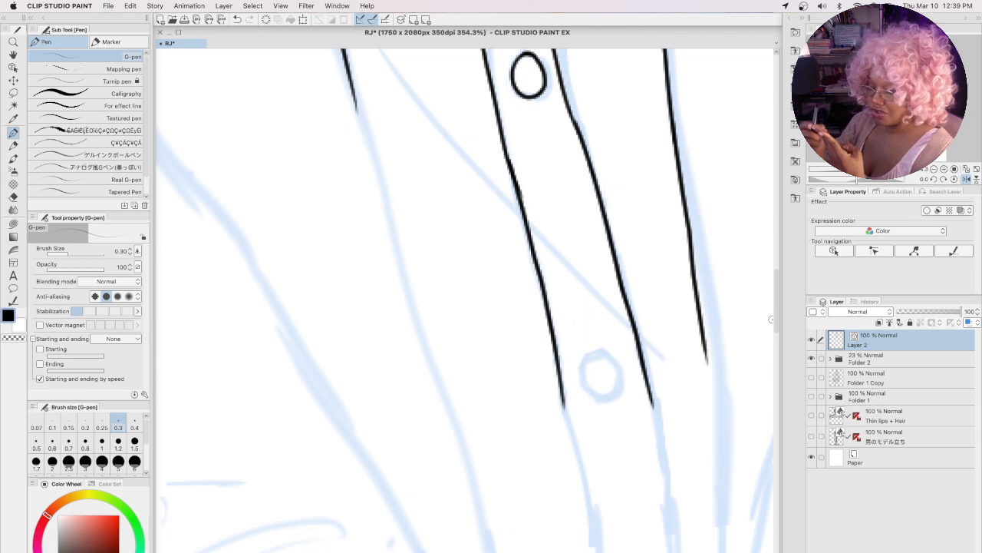
mouse_move(602, 351)
left_mouse_down()
mouse_move(585, 385)
mouse_move(614, 387)
mouse_move(600, 350)
left_mouse_up()
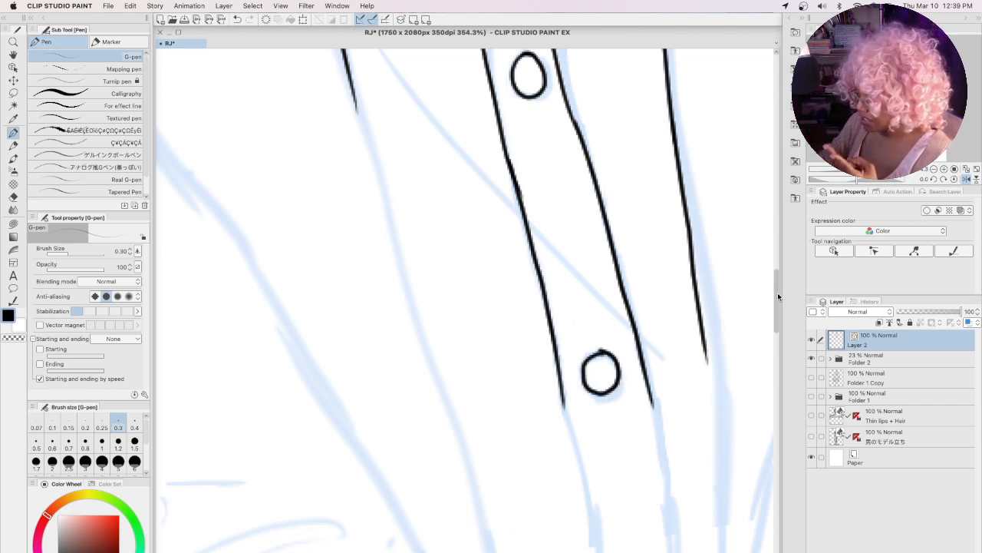
left_click_drag(777, 294, 778, 317)
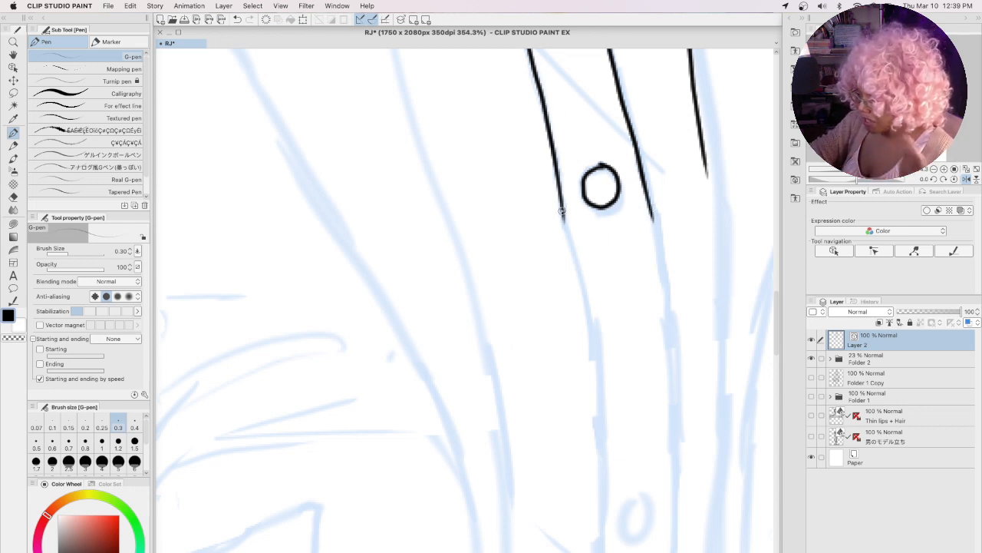
mouse_move(562, 217)
left_mouse_down()
mouse_move(598, 382)
mouse_move(600, 546)
left_mouse_up()
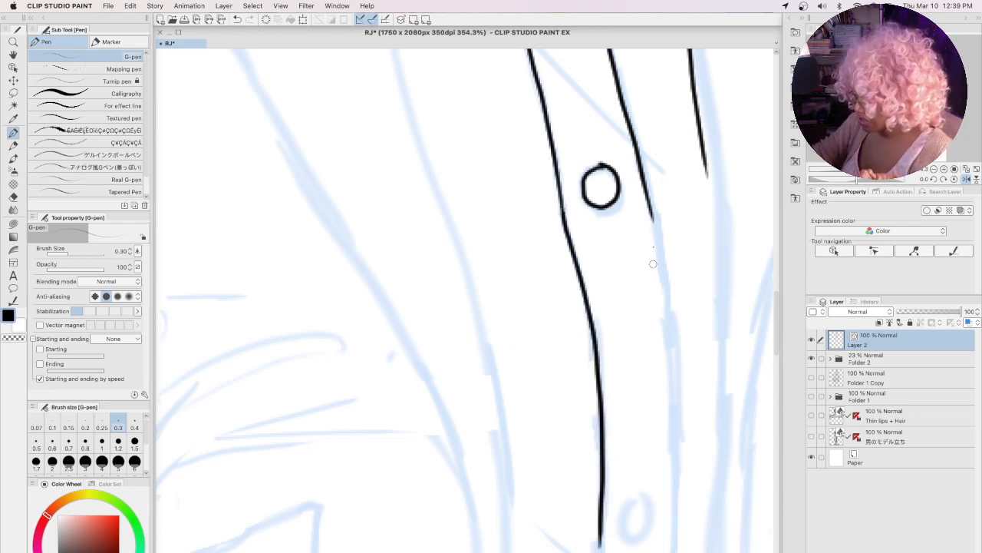
mouse_move(650, 207)
left_mouse_down()
mouse_move(675, 400)
mouse_move(670, 539)
left_mouse_up()
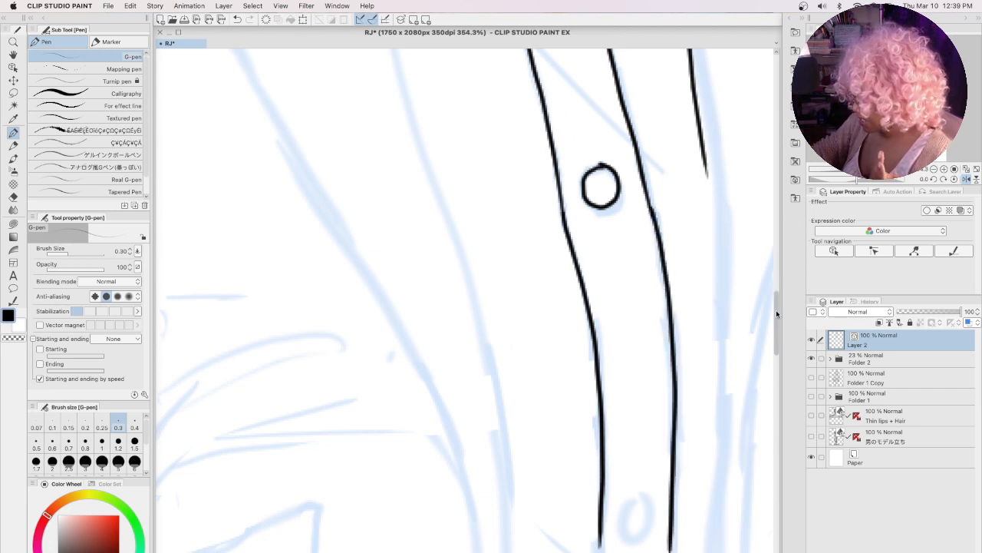
left_click_drag(776, 309, 777, 343)
mouse_move(643, 215)
left_mouse_down()
mouse_move(627, 252)
mouse_move(651, 249)
mouse_move(636, 215)
left_mouse_up()
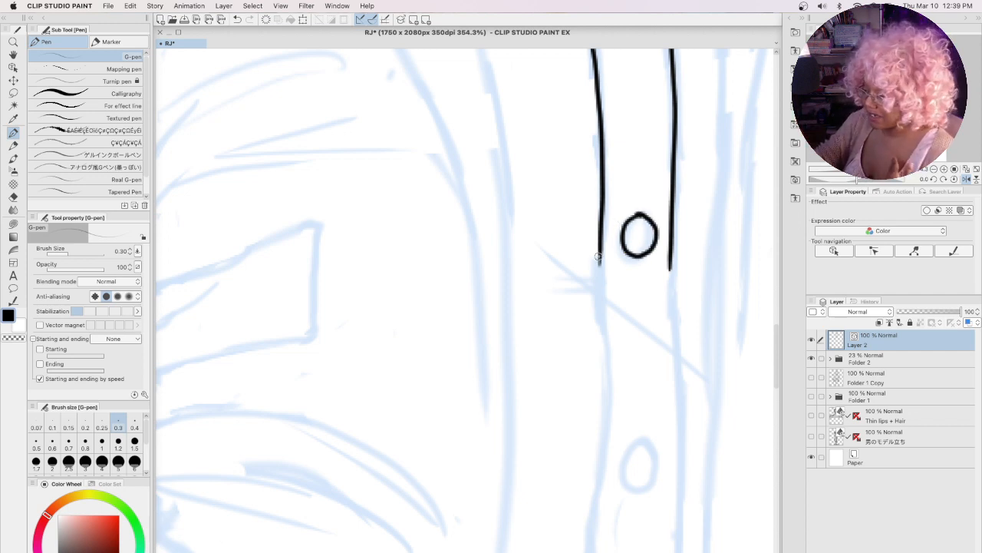
Step: Extend both shirt placket edges downward, ink a diagonal fold crossing them, and ink the next round button below the fold
mouse_move(598, 256)
left_mouse_down()
mouse_move(606, 400)
mouse_move(592, 549)
left_mouse_up()
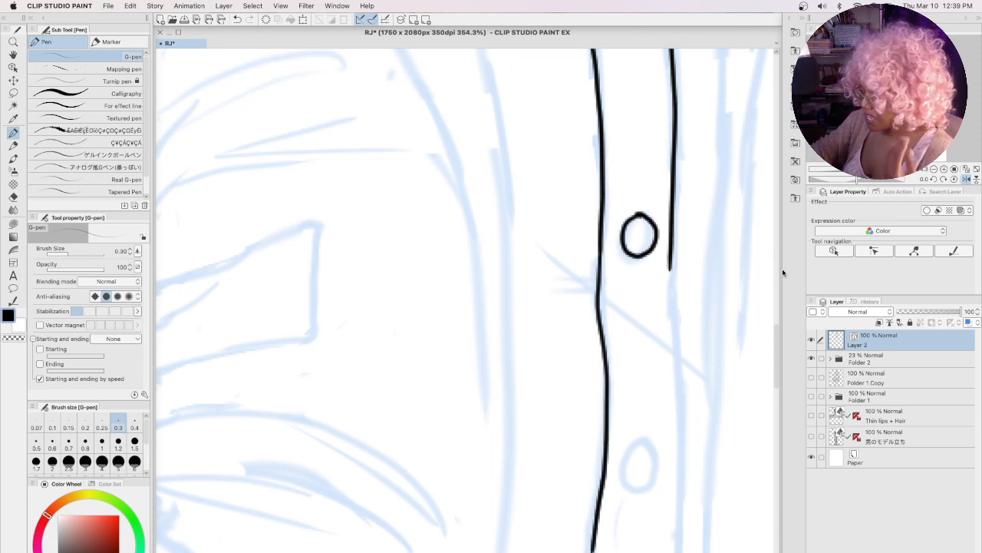
left_click_drag(776, 330, 777, 337)
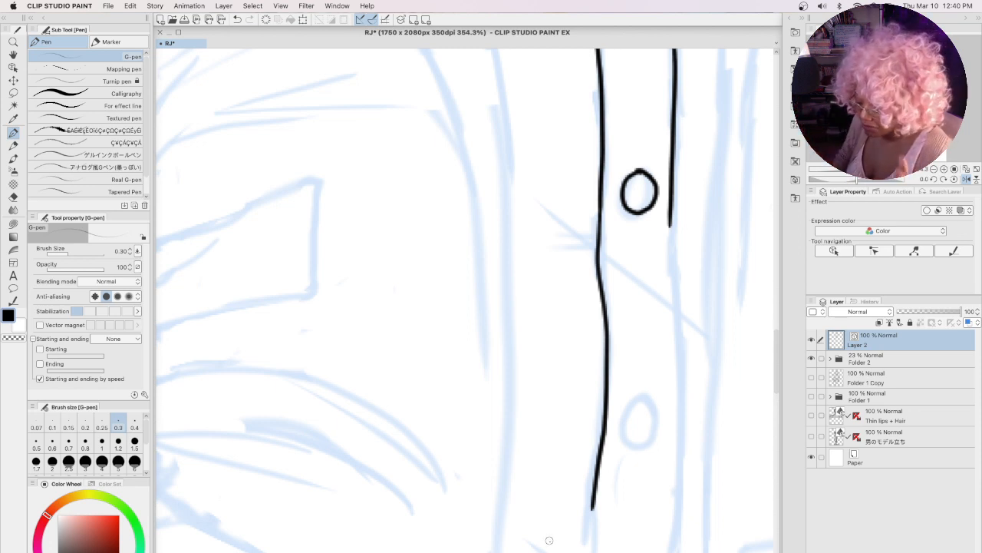
left_click_drag(549, 551, 564, 551)
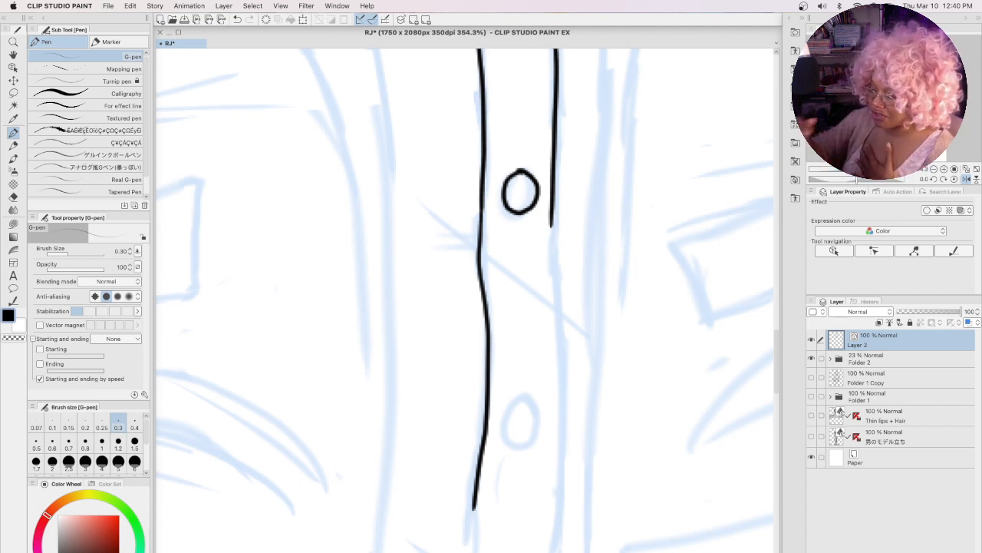
mouse_move(409, 151)
left_mouse_down()
mouse_move(495, 268)
mouse_move(579, 350)
left_mouse_up()
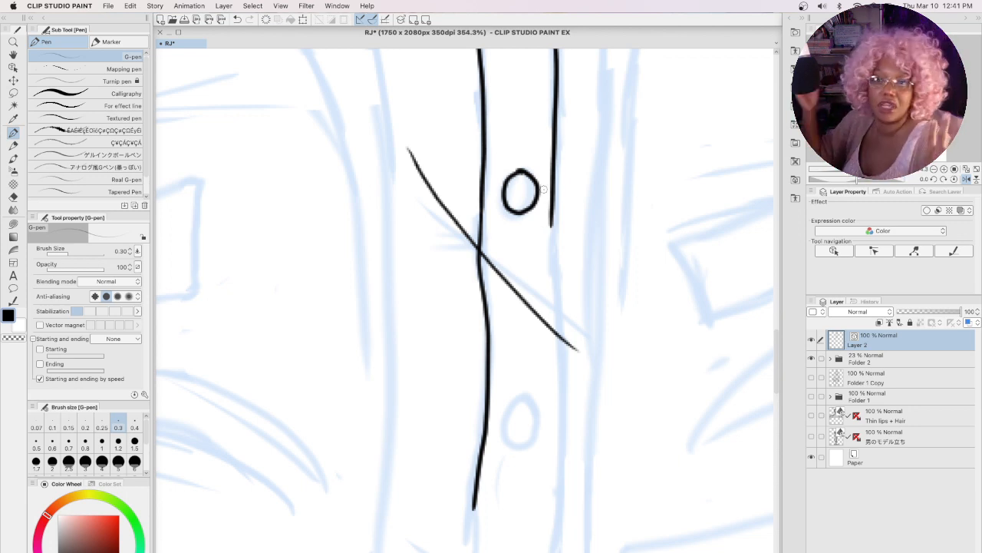
mouse_move(550, 223)
left_mouse_down()
mouse_move(562, 388)
mouse_move(551, 537)
left_mouse_up()
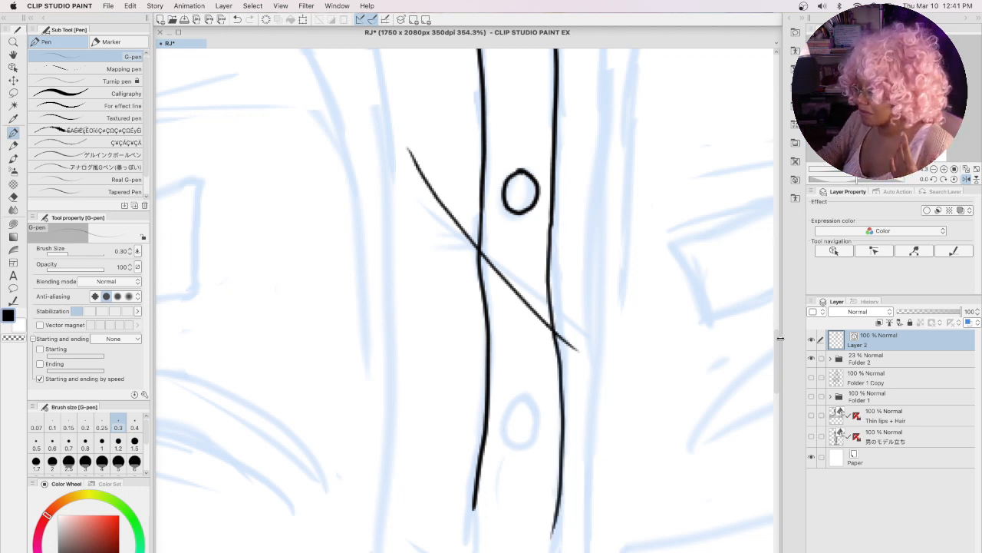
left_click_drag(776, 338, 777, 351)
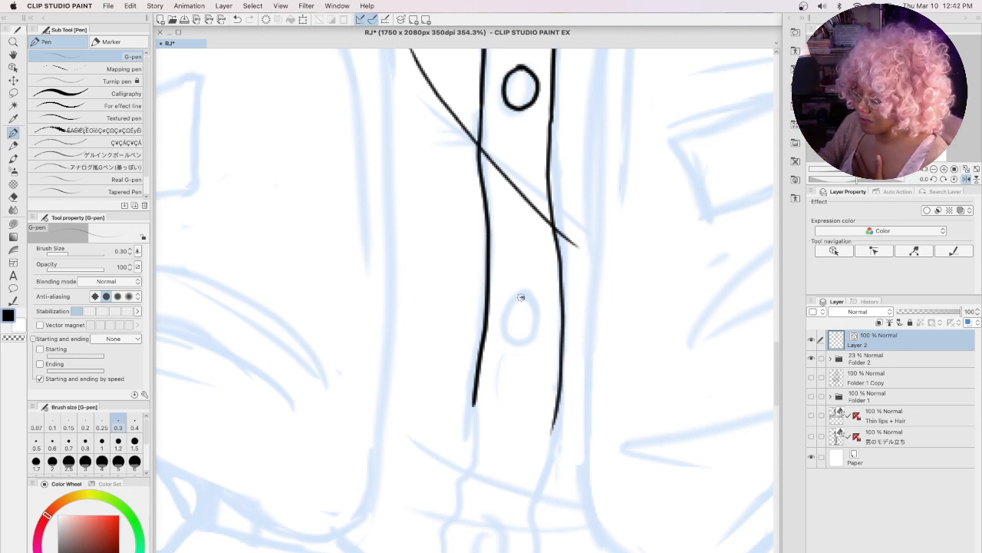
mouse_move(522, 298)
left_mouse_down()
mouse_move(504, 314)
mouse_move(524, 335)
mouse_move(539, 312)
mouse_move(519, 299)
left_mouse_up()
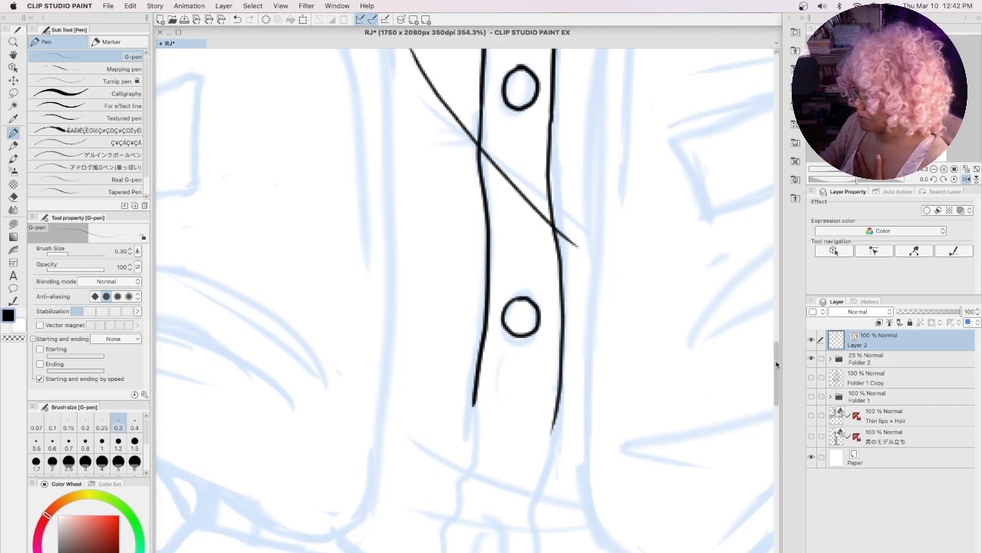
Step: Ink the wavy lower ends of both placket edges down to the shirt hem and the last shirt button
scroll(776, 391, "down", 5)
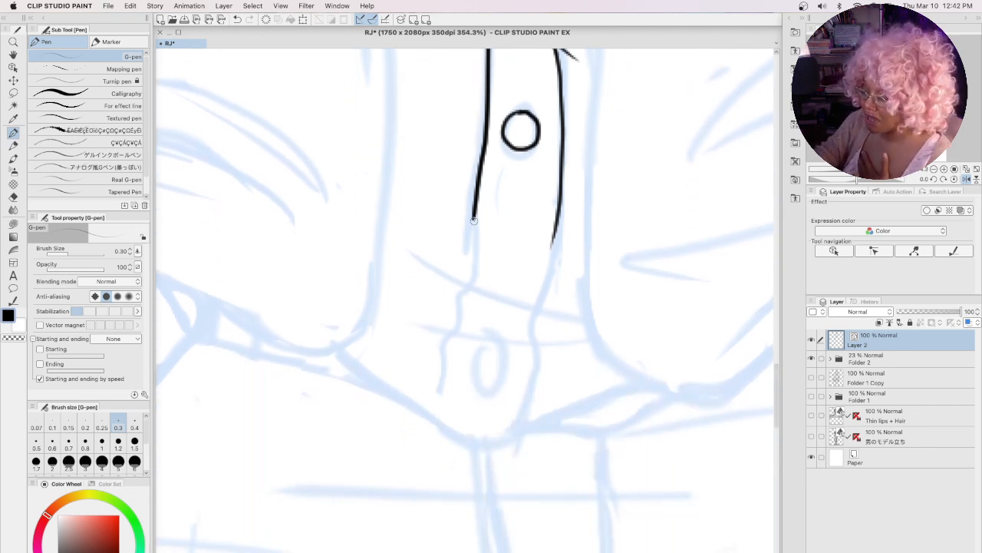
mouse_move(474, 219)
left_mouse_down()
mouse_move(441, 341)
mouse_move(435, 419)
left_mouse_up()
left_click_drag(555, 235, 535, 345)
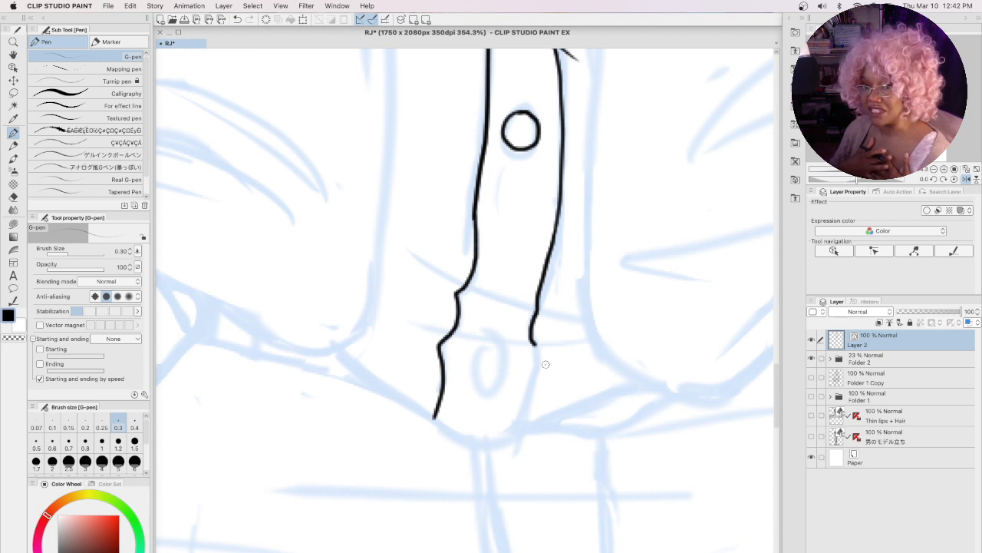
mouse_move(533, 344)
left_mouse_down()
mouse_move(537, 372)
mouse_move(511, 443)
left_mouse_up()
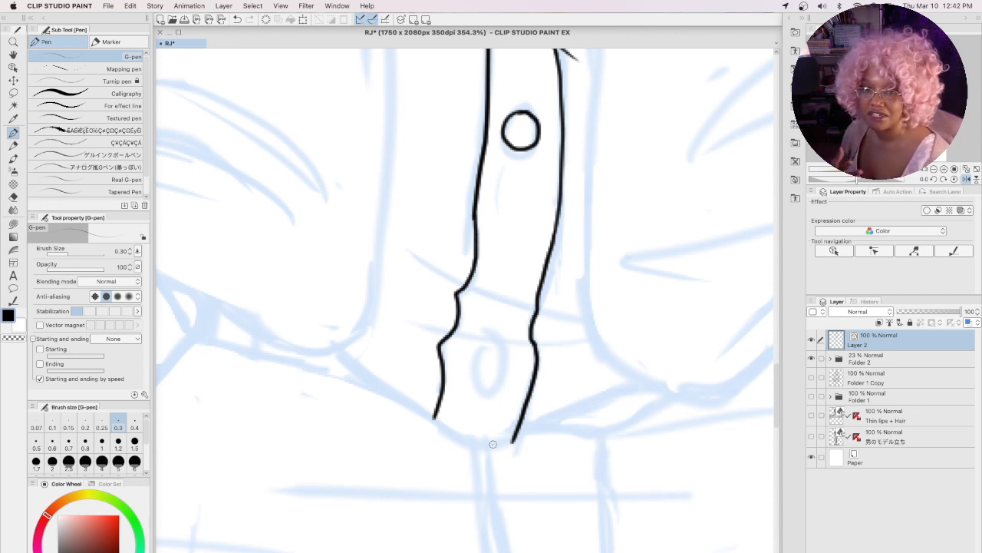
mouse_move(491, 351)
left_mouse_down()
mouse_move(480, 353)
mouse_move(472, 380)
mouse_move(490, 351)
left_mouse_up()
Step: Ink two curved folds above the last shirt button and a long diagonal fold across the upper placket
mouse_move(389, 216)
left_mouse_down()
mouse_move(411, 242)
mouse_move(483, 291)
mouse_move(584, 324)
left_mouse_up()
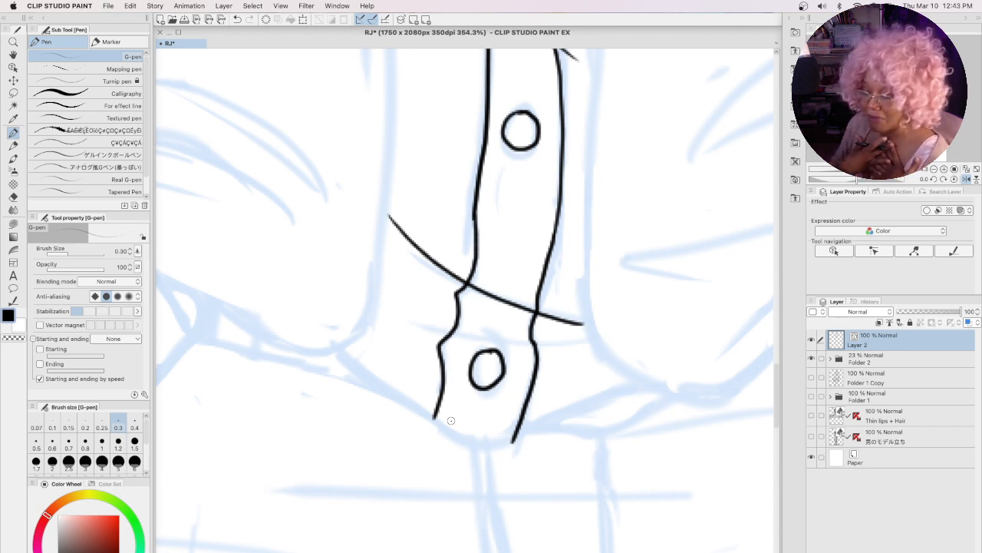
mouse_move(414, 323)
left_mouse_down()
mouse_move(507, 343)
mouse_move(587, 338)
left_mouse_up()
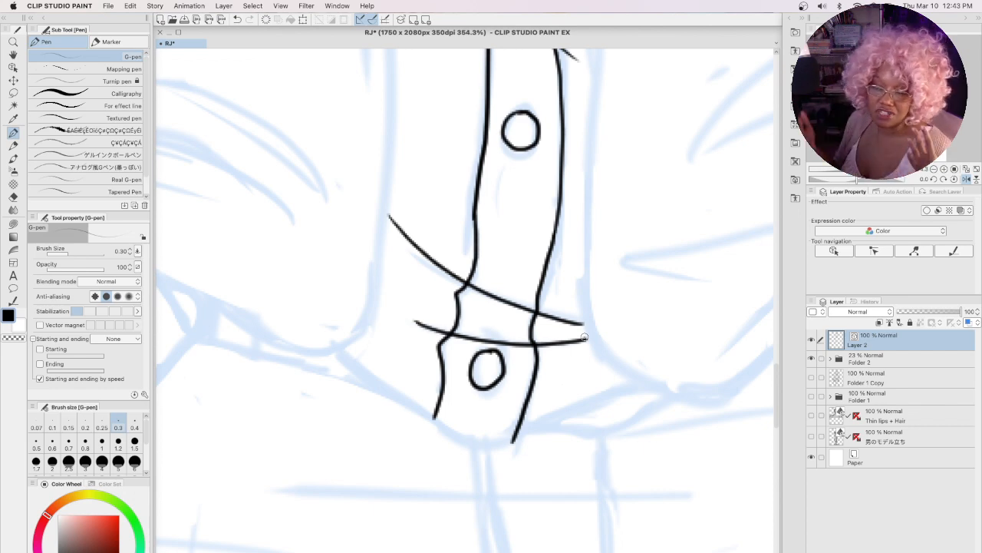
key("space")
left_click_drag(471, 128, 534, 521)
left_click_drag(526, 230, 340, 249)
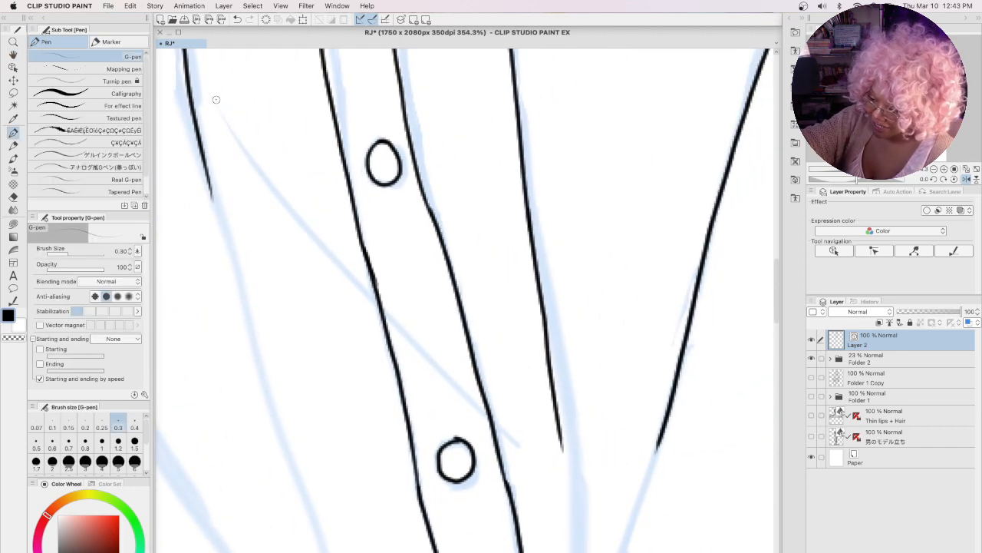
mouse_move(216, 101)
left_mouse_down()
mouse_move(301, 233)
mouse_move(442, 389)
mouse_move(558, 478)
left_mouse_up()
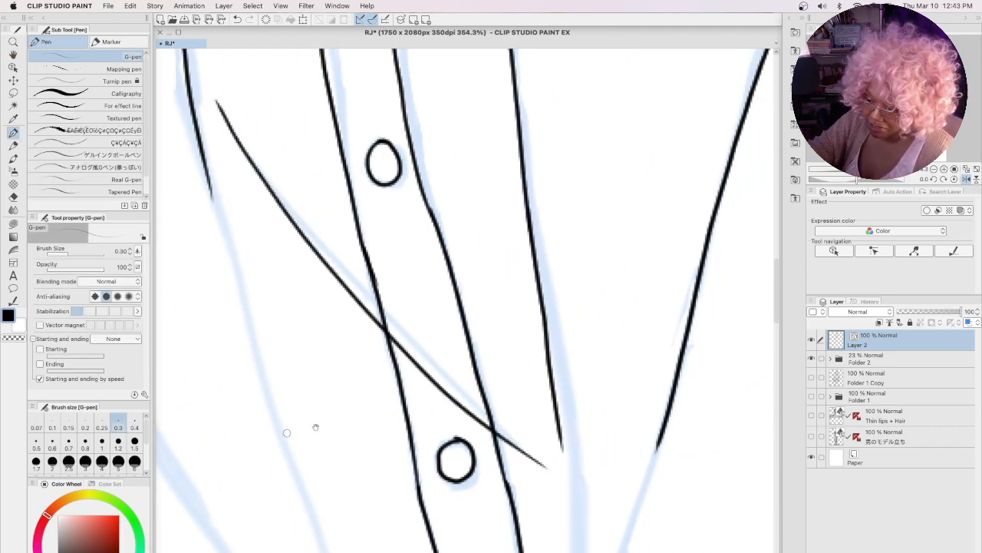
Step: Extend the left jacket front edge down past the shirt folds and around the rounded bottom corner
key("space")
left_click_drag(314, 427, 416, 324)
left_click_drag(311, 52, 459, 532)
key("space")
left_click_drag(513, 492, 528, 67)
mouse_move(460, 71)
left_mouse_down()
mouse_move(487, 290)
mouse_move(479, 552)
left_mouse_up()
key("space")
mouse_move(534, 515)
left_mouse_down()
mouse_move(608, 175)
mouse_move(553, 202)
mouse_move(518, 313)
mouse_move(407, 309)
left_mouse_up()
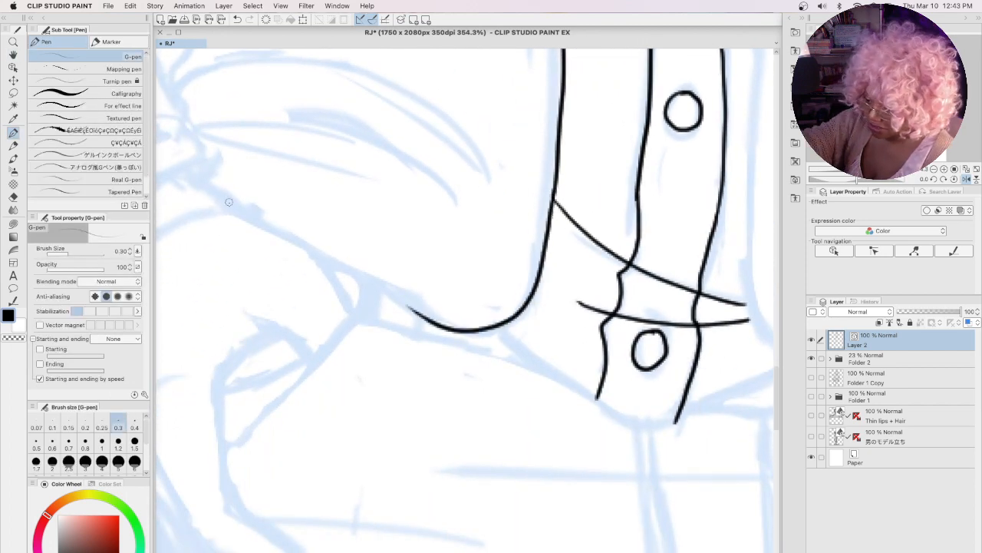
Step: Ink the left jacket's bottom hem from the rounded front corner up to the waist side, including the underside curve
mouse_move(224, 196)
left_mouse_down()
mouse_move(298, 254)
mouse_move(443, 309)
left_mouse_up()
mouse_move(322, 268)
left_mouse_down()
mouse_move(398, 337)
mouse_move(463, 340)
mouse_move(637, 549)
left_mouse_up()
left_click_drag(364, 388, 430, 444)
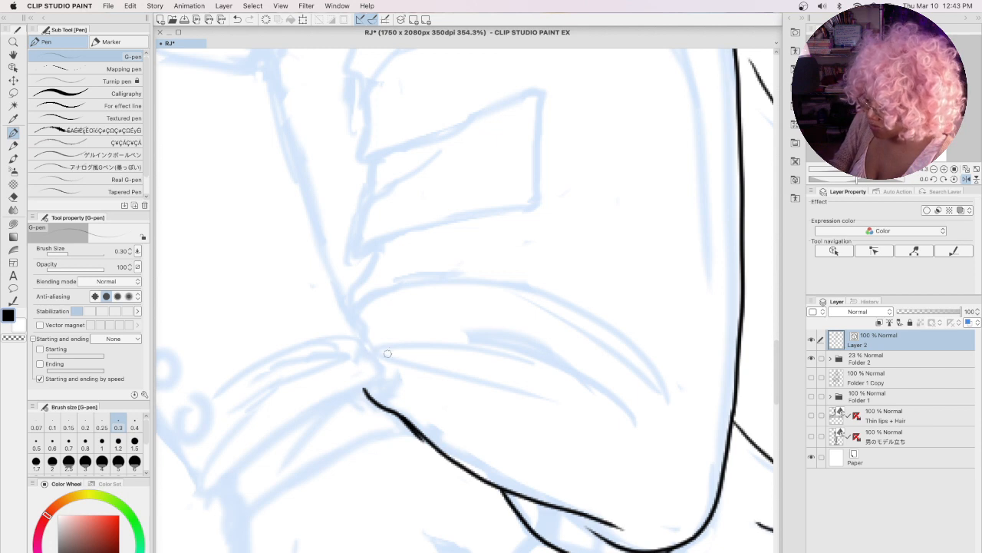
Step: Ink the curved waist folds above the left jacket hem and the short side contour above them
mouse_move(373, 347)
left_mouse_down()
mouse_move(488, 342)
mouse_move(635, 401)
left_mouse_up()
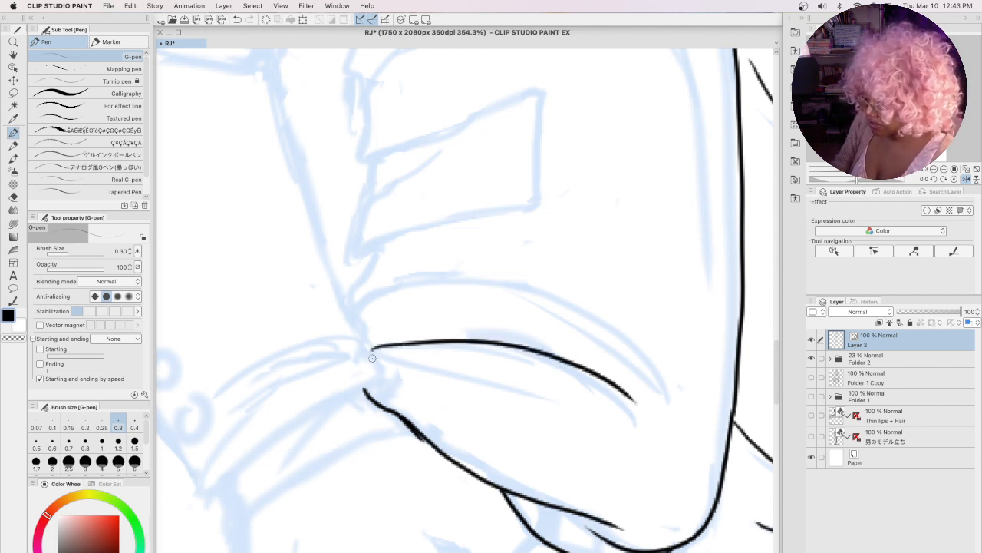
left_click_drag(373, 355, 565, 404)
mouse_move(351, 316)
left_mouse_down()
mouse_move(429, 275)
mouse_move(677, 385)
left_mouse_up()
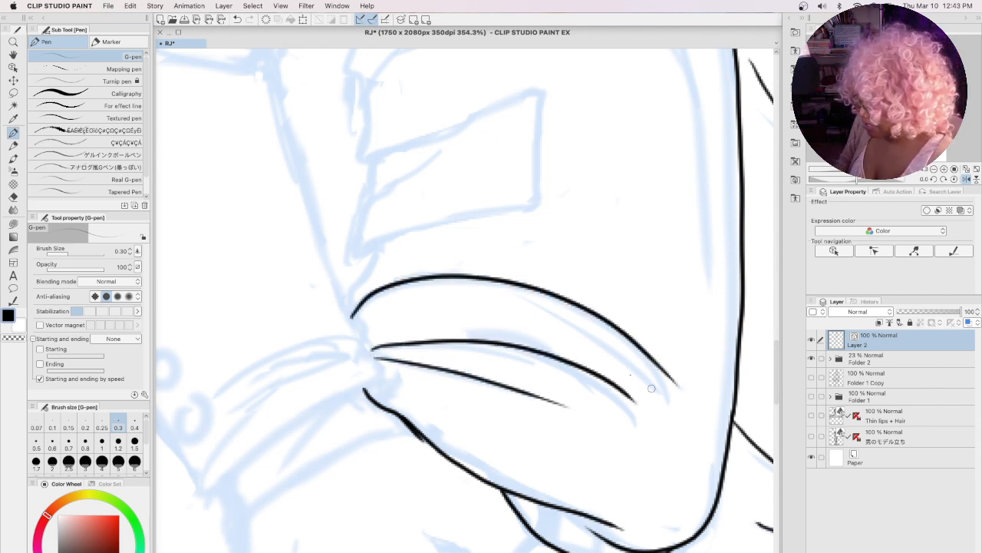
mouse_move(508, 297)
left_mouse_down()
mouse_move(586, 331)
mouse_move(665, 399)
left_mouse_up()
left_click_drag(376, 245, 349, 311)
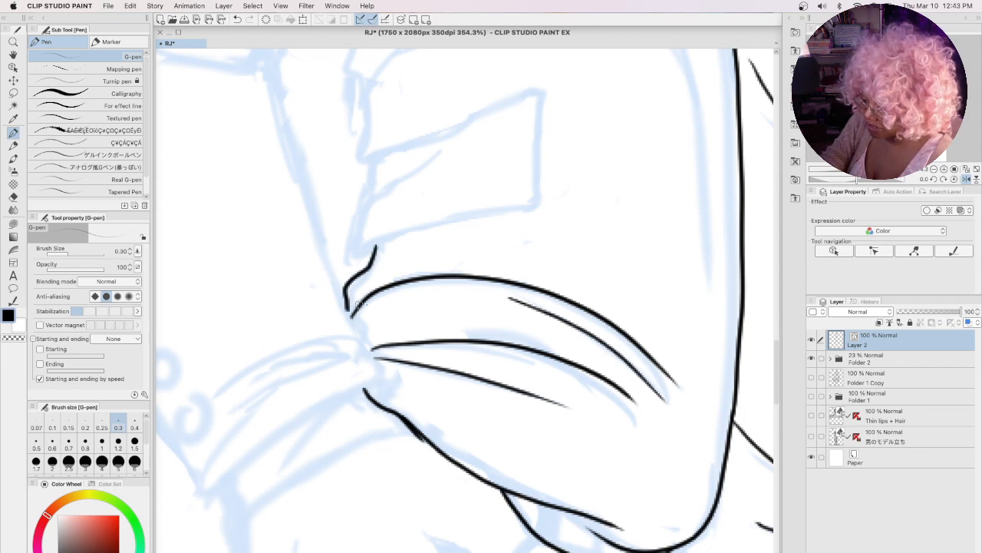
Step: Ink the left jacket pocket flap with its folded side edge and inner crease
key("space")
left_click_drag(445, 271, 429, 456)
mouse_move(518, 270)
left_mouse_down()
mouse_move(354, 337)
mouse_move(351, 382)
left_mouse_up()
mouse_move(413, 336)
left_mouse_down()
mouse_move(344, 382)
mouse_move(335, 442)
mouse_move(362, 425)
mouse_move(472, 399)
mouse_move(521, 366)
mouse_move(514, 267)
left_mouse_up()
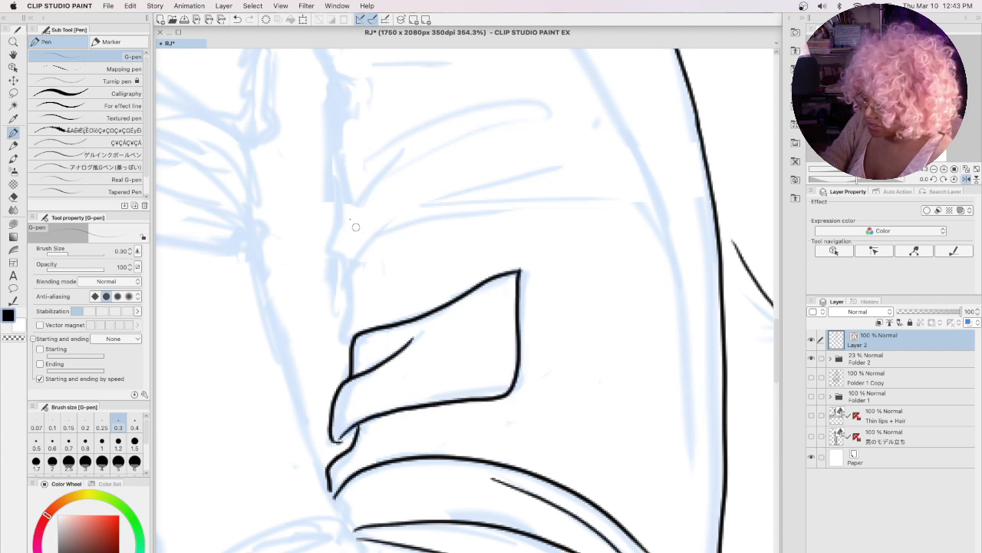
Step: Ink the left jacket's side contour from the pocket flap up to the underarm, with the curved folds branching from it
mouse_move(335, 178)
left_mouse_down()
mouse_move(327, 250)
mouse_move(349, 280)
left_mouse_up()
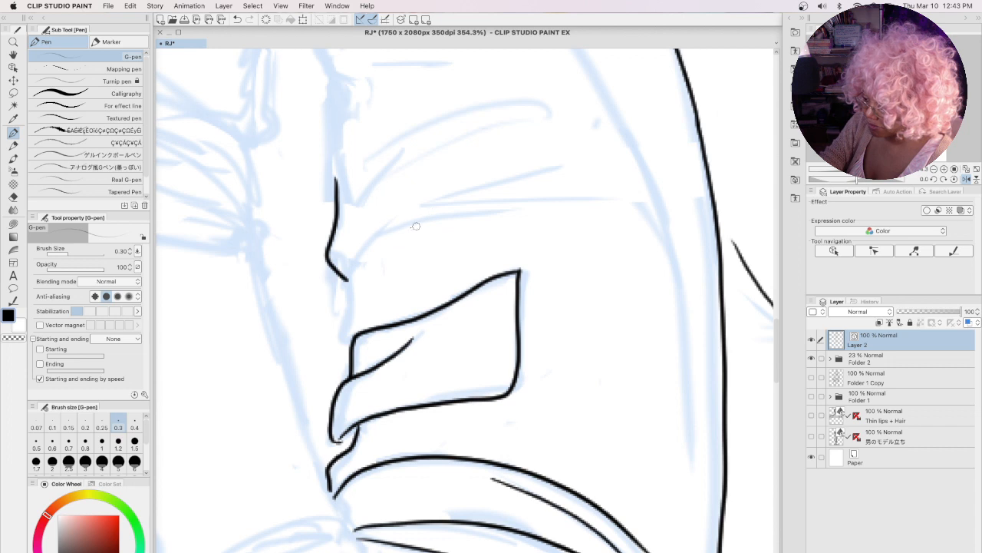
mouse_move(397, 221)
left_mouse_down()
mouse_move(350, 261)
mouse_move(337, 334)
mouse_move(350, 343)
mouse_move(582, 165)
left_mouse_up()
left_click_drag(375, 235, 535, 204)
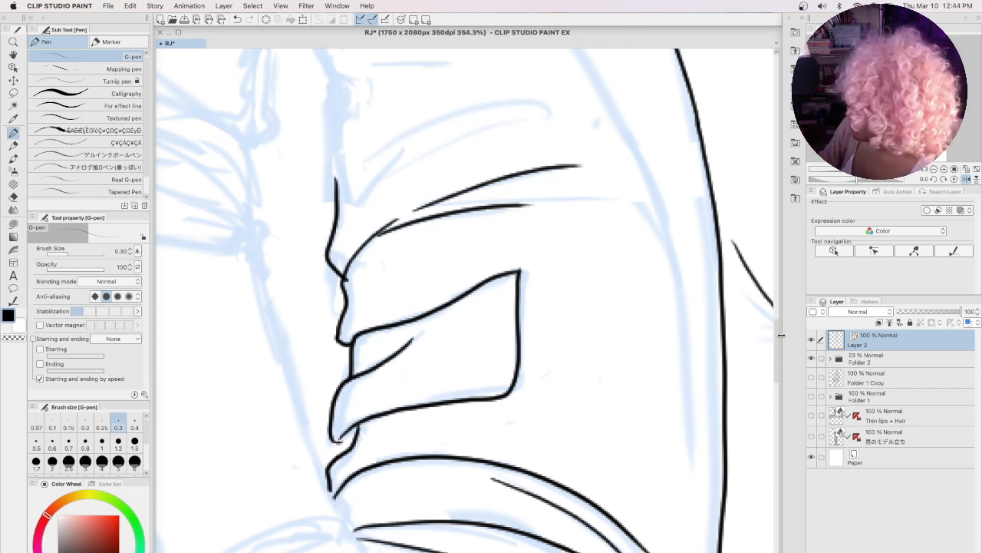
scroll(259, 164, "up", 8)
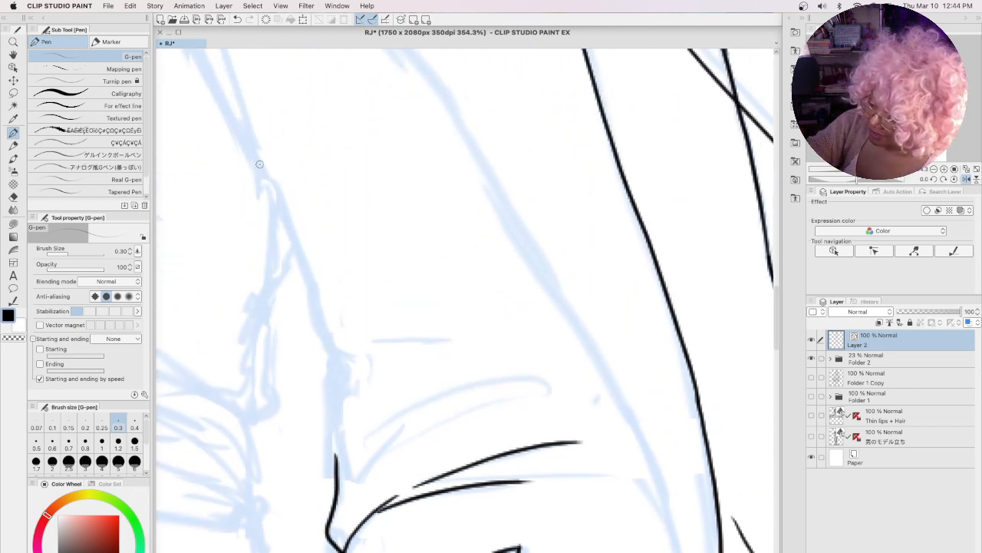
mouse_move(260, 164)
left_mouse_down()
mouse_move(339, 358)
mouse_move(499, 337)
left_mouse_up()
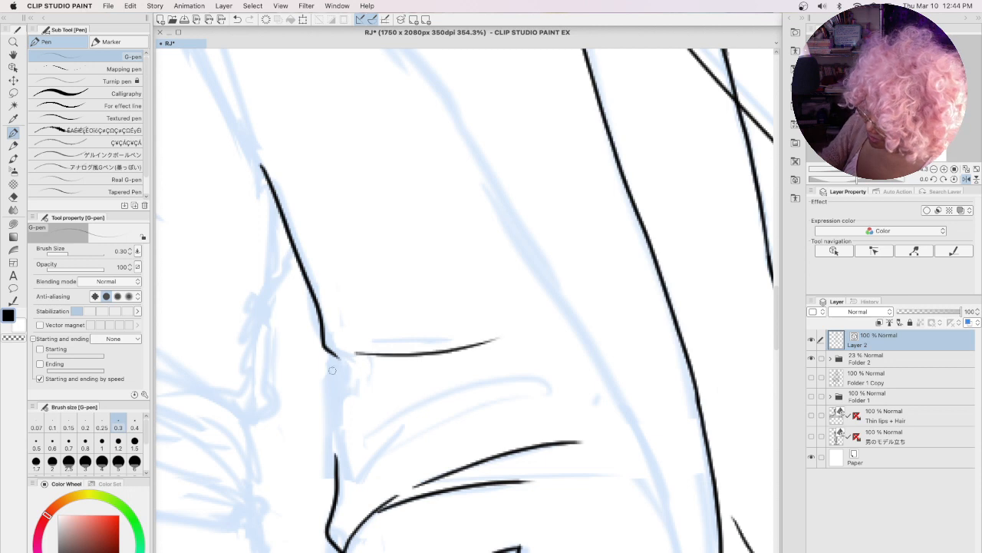
mouse_move(332, 354)
left_mouse_down()
mouse_move(324, 387)
mouse_move(334, 469)
mouse_move(367, 467)
mouse_move(503, 402)
left_mouse_up()
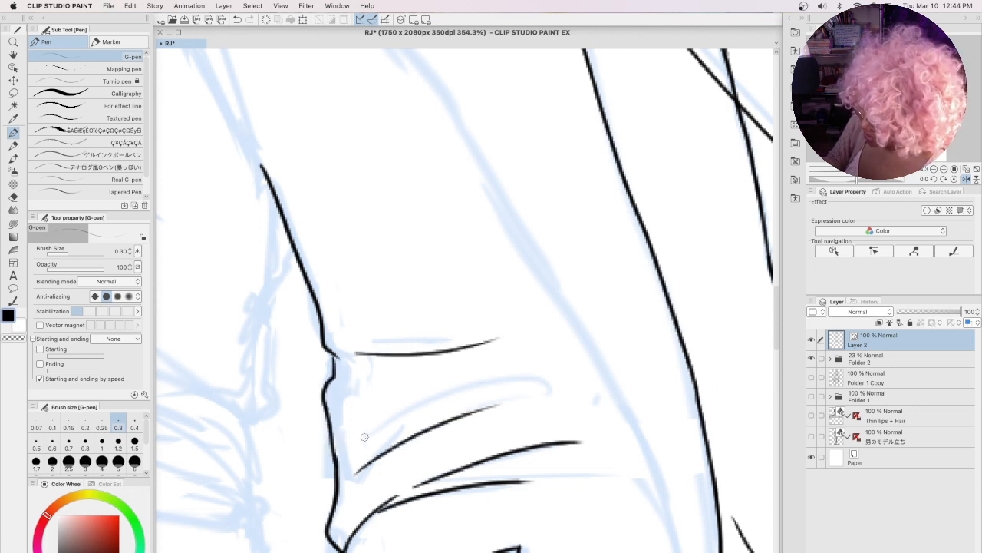
left_click_drag(361, 443, 557, 396)
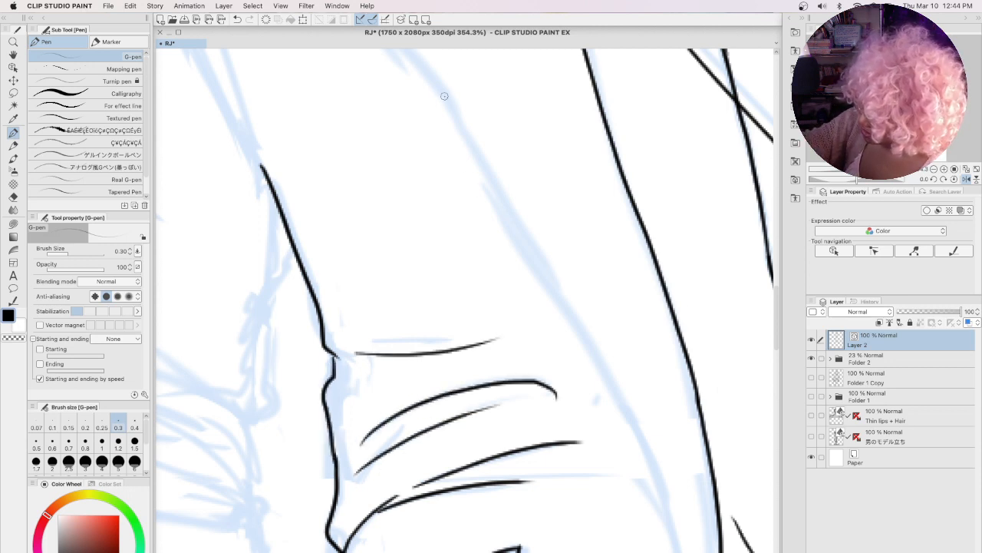
Step: Ink the left lapel's outer edge from its notch and pointed corner down along the jacket front
left_click_drag(445, 96, 598, 373)
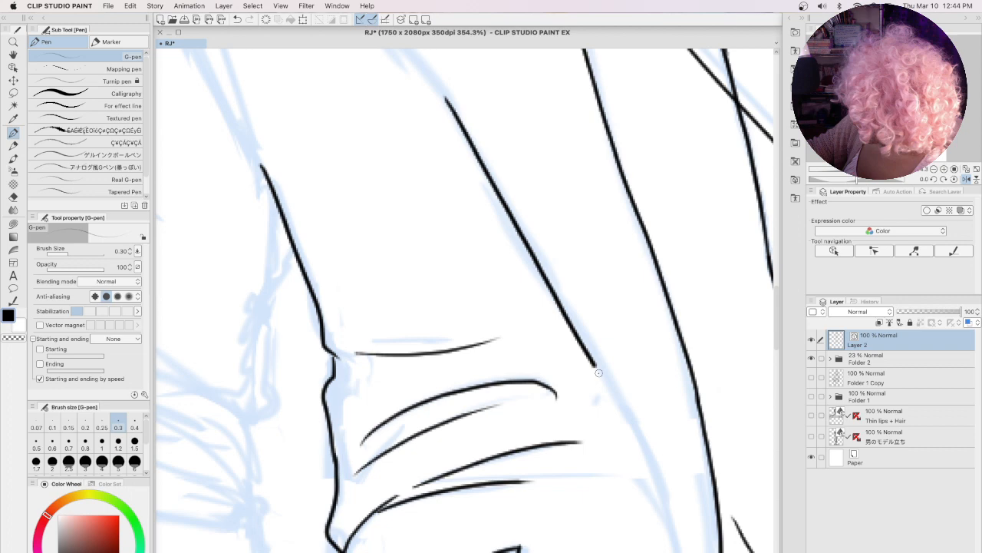
scroll(598, 372, "down", 5)
left_click_drag(675, 132, 694, 313)
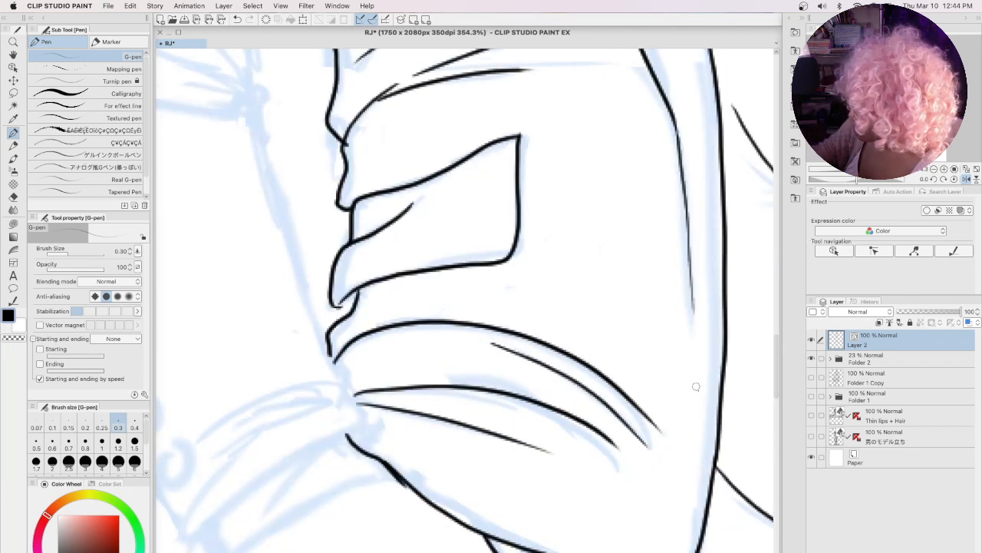
scroll(770, 377, "down", 10)
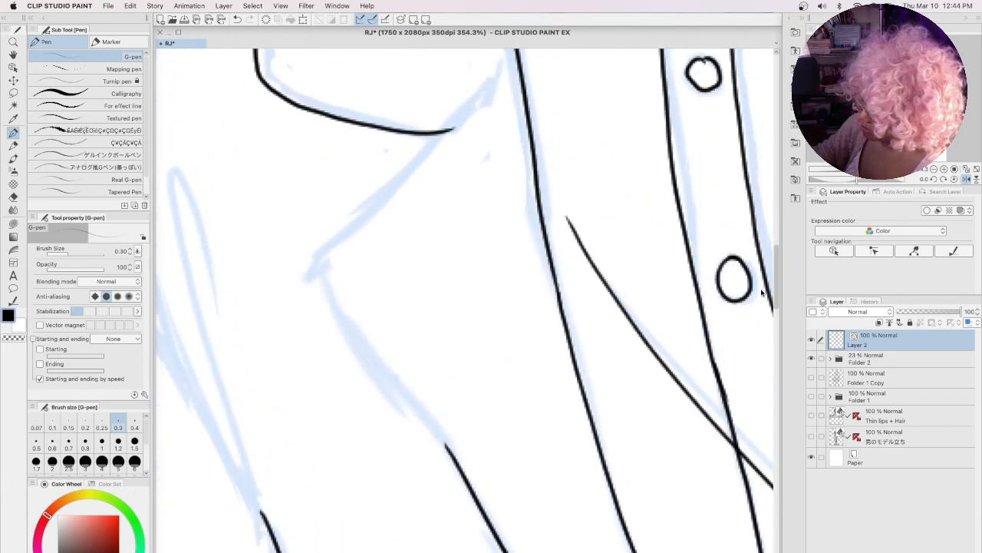
mouse_move(488, 92)
left_mouse_down()
mouse_move(325, 246)
mouse_move(317, 277)
mouse_move(371, 366)
mouse_move(461, 472)
left_mouse_up()
Step: Ink the long looped folds running from the left shoulder and chest down to the underarm
key("space")
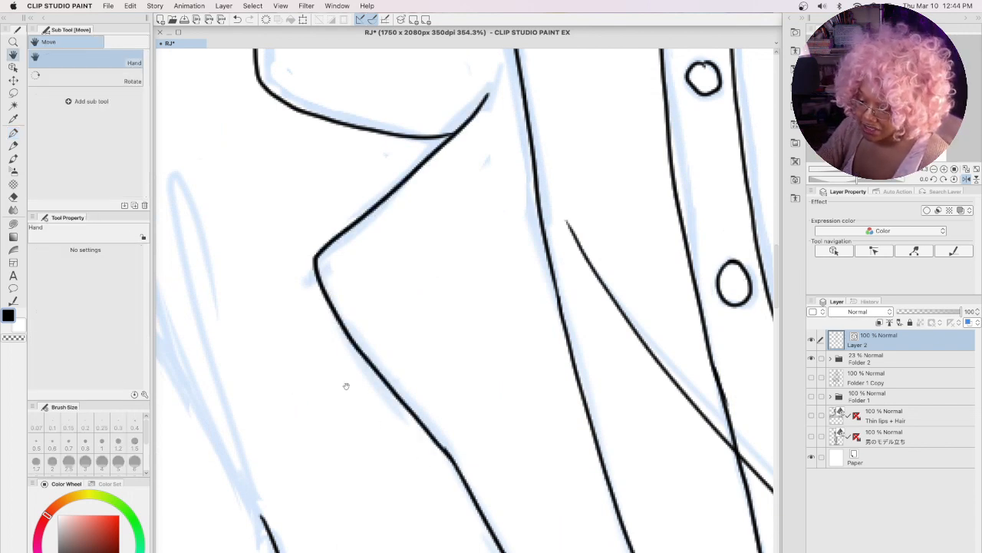
left_click_drag(303, 387, 579, 354)
mouse_move(539, 474)
left_mouse_down()
mouse_move(453, 160)
mouse_move(491, 278)
left_mouse_up()
mouse_move(426, 185)
left_mouse_down()
mouse_move(414, 152)
mouse_move(512, 441)
left_mouse_up()
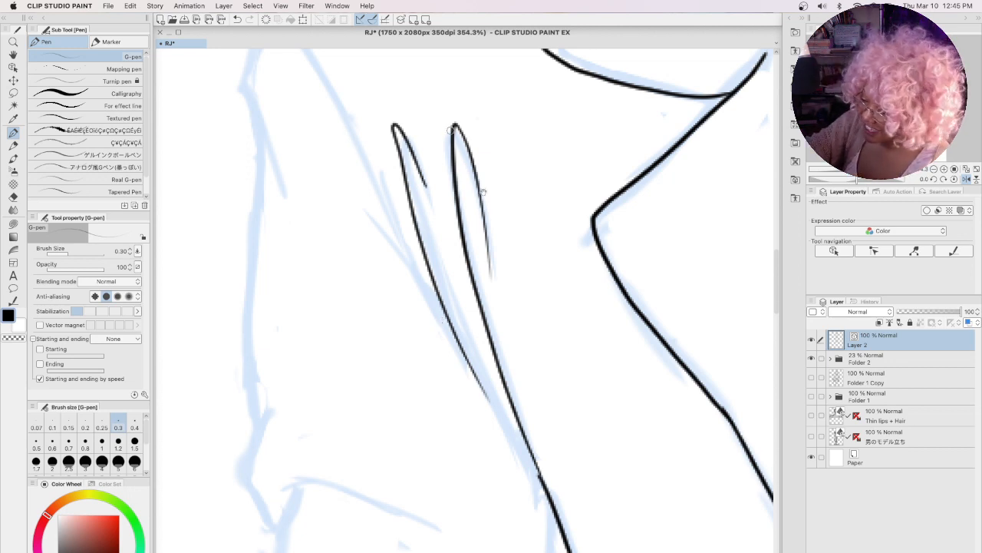
left_click_drag(483, 191, 521, 284)
mouse_move(305, 111)
left_mouse_down()
mouse_move(330, 117)
mouse_move(363, 172)
mouse_move(506, 460)
mouse_move(389, 290)
left_mouse_up()
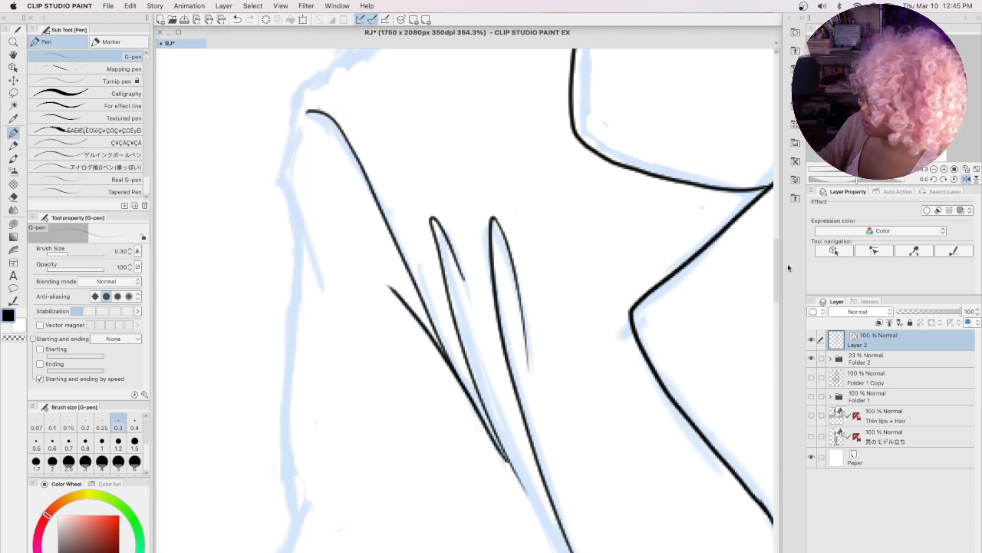
Step: Ink the left shoulder outline from the collar to the upper sleeve, including the short fold on top of the shoulder
scroll(775, 255, "up", 10)
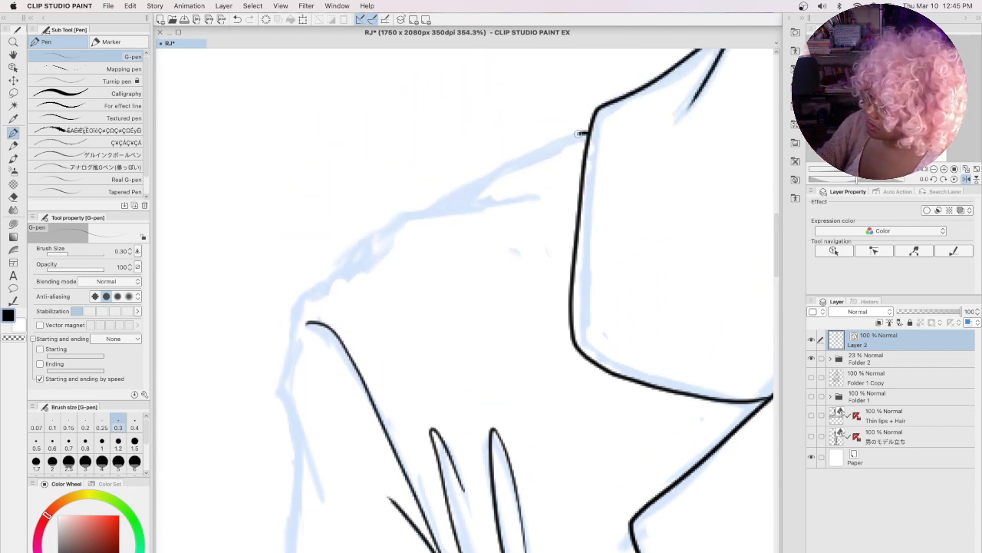
left_click_drag(581, 133, 438, 205)
mouse_move(525, 201)
left_mouse_down()
mouse_move(392, 220)
mouse_move(290, 314)
mouse_move(283, 403)
mouse_move(311, 466)
left_mouse_up()
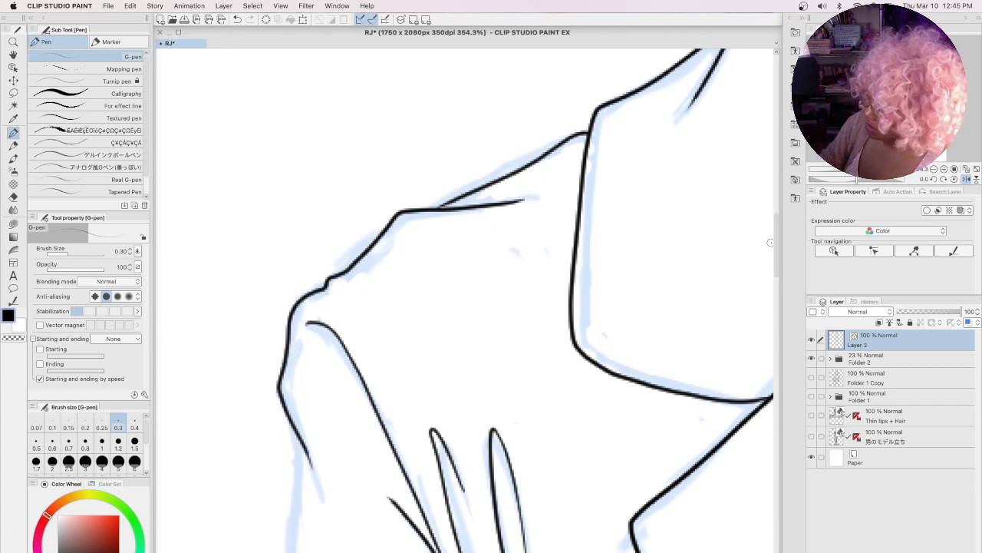
scroll(774, 257, "down", 13)
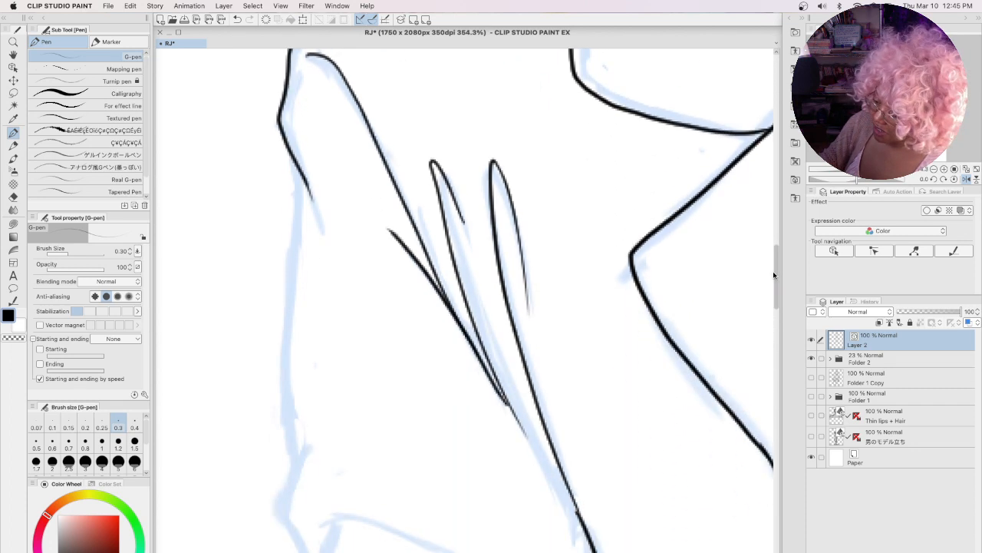
Step: Ink the left upper sleeve's outer contour from below the shoulder down toward the elbow, with the crease branching inward
scroll(773, 275, "down", 1)
mouse_move(293, 154)
left_mouse_down()
mouse_move(284, 430)
mouse_move(294, 462)
left_mouse_up()
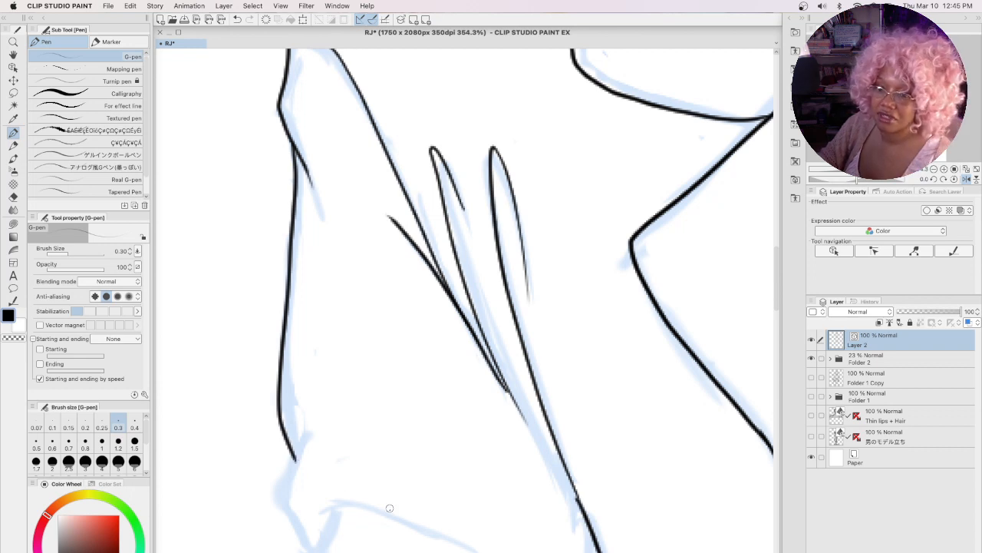
left_click_drag(389, 507, 430, 322)
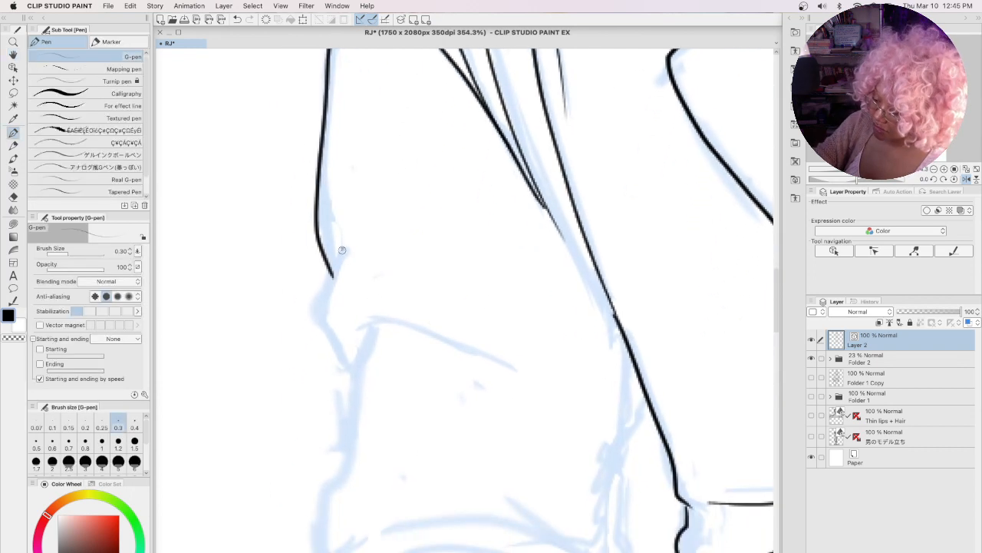
mouse_move(342, 250)
left_mouse_down()
mouse_move(322, 293)
mouse_move(332, 345)
mouse_move(388, 317)
mouse_move(458, 337)
mouse_move(524, 386)
left_mouse_up()
Step: Ink the inner upper sleeve edge and the arched fold across the elbow, and start the forearm's outer edge below it
left_click_drag(776, 308, 776, 331)
mouse_move(643, 218)
left_mouse_down()
mouse_move(607, 324)
mouse_move(619, 399)
mouse_move(603, 408)
mouse_move(381, 359)
left_mouse_up()
mouse_move(353, 202)
left_mouse_down()
mouse_move(351, 256)
mouse_move(325, 321)
mouse_move(324, 396)
mouse_move(374, 365)
left_mouse_up()
mouse_move(321, 383)
left_mouse_down()
mouse_move(343, 418)
mouse_move(341, 492)
left_mouse_up()
Step: Ink the looped folds at the inner elbow and the forearm's outer contour with its narrow inner crease
scroll(759, 330, "down", 5)
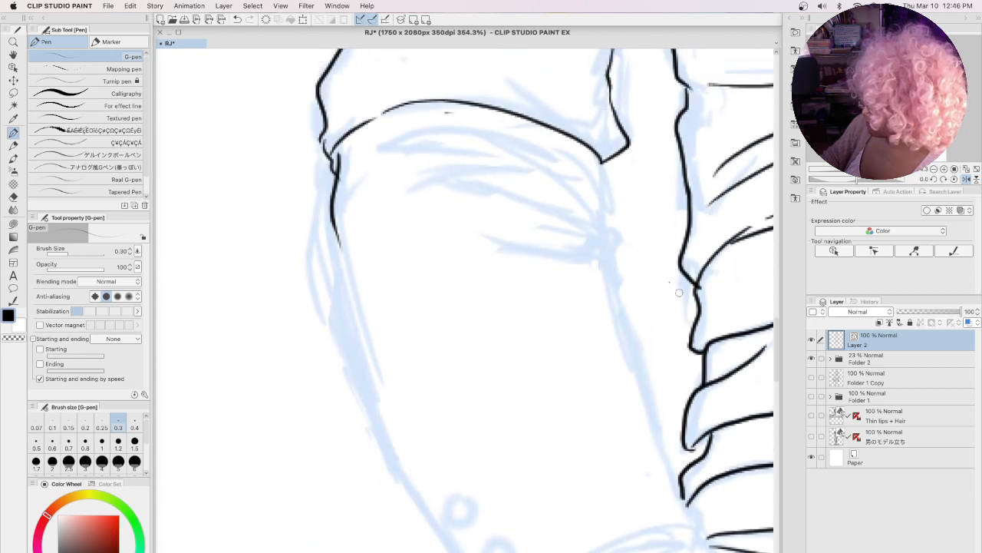
mouse_move(597, 163)
left_mouse_down()
mouse_move(604, 235)
mouse_move(553, 201)
mouse_move(423, 178)
mouse_move(513, 189)
left_mouse_up()
mouse_move(415, 132)
left_mouse_down()
mouse_move(519, 152)
mouse_move(588, 187)
left_mouse_up()
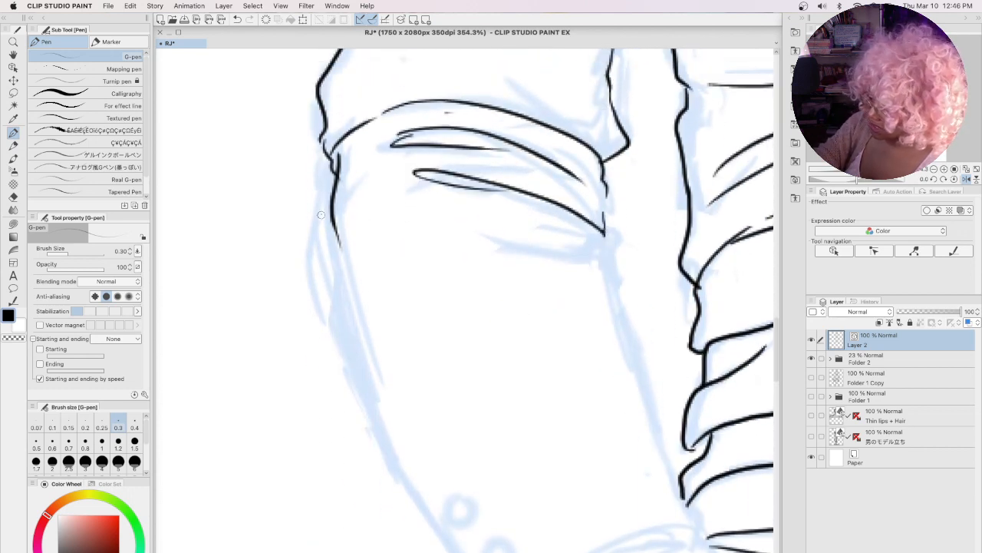
mouse_move(333, 204)
left_mouse_down()
mouse_move(346, 380)
mouse_move(419, 510)
left_mouse_up()
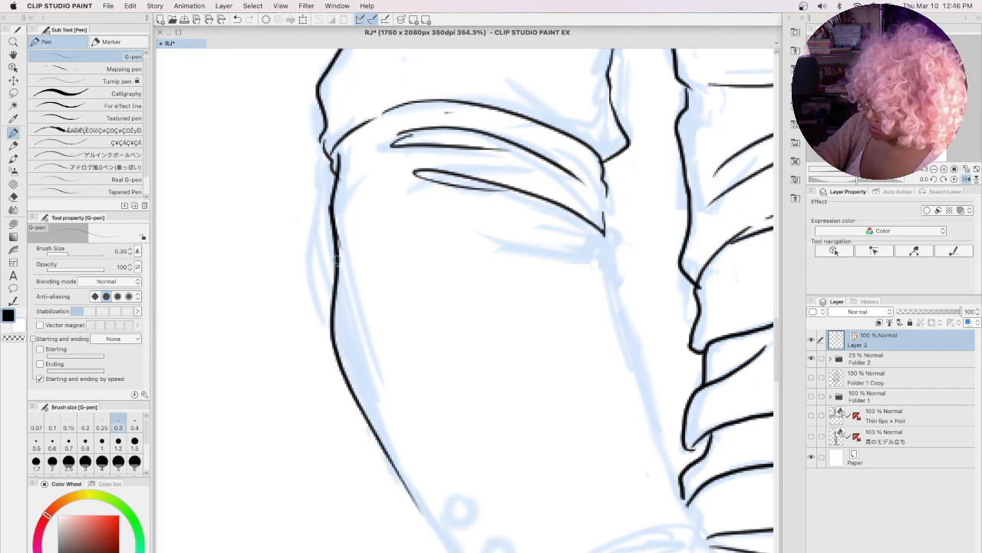
left_click_drag(336, 255, 382, 406)
left_click_drag(495, 239, 591, 260)
mouse_move(554, 225)
left_mouse_down()
mouse_move(610, 231)
mouse_move(614, 280)
left_mouse_up()
mouse_move(608, 221)
left_mouse_down()
mouse_move(596, 189)
mouse_move(560, 153)
left_mouse_up()
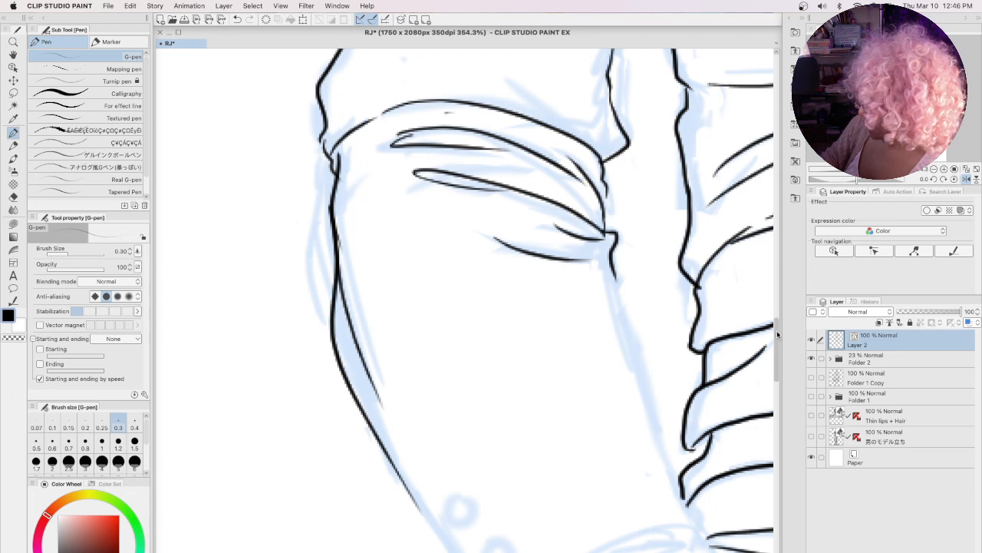
Step: Ink the left forearm's inner edge, the curved sleeve hem, and the outer edge down to the cuff corner
left_click_drag(777, 330, 776, 347)
mouse_move(612, 76)
left_mouse_down()
mouse_move(652, 229)
mouse_move(719, 394)
mouse_move(676, 395)
mouse_move(598, 438)
mouse_move(544, 491)
left_mouse_up()
mouse_move(414, 311)
left_mouse_down()
mouse_move(536, 493)
mouse_move(558, 503)
left_mouse_up()
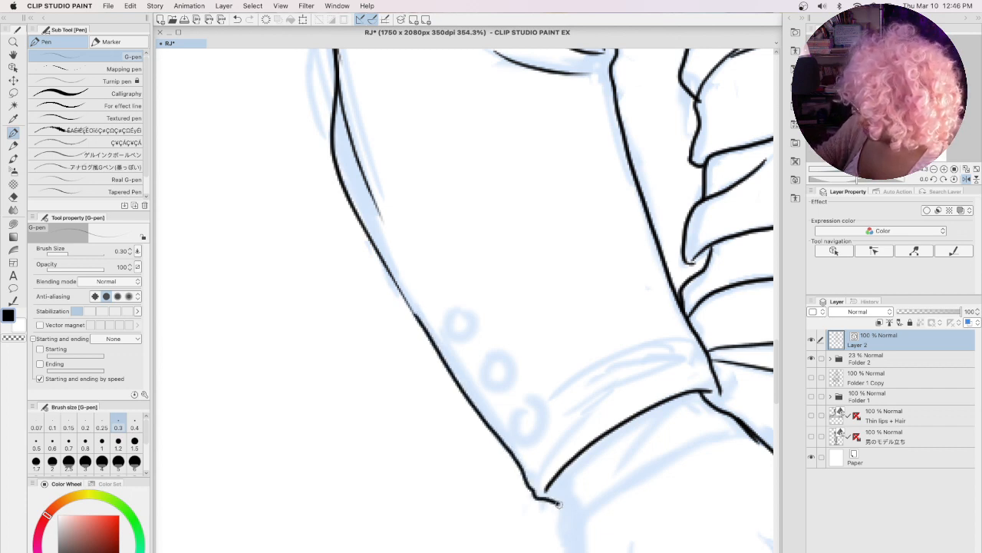
Step: Ink three round buttons along the jacket cuff's outer edge and the curved creases just above the hem
mouse_move(528, 403)
left_mouse_down()
mouse_move(525, 435)
mouse_move(528, 405)
left_mouse_up()
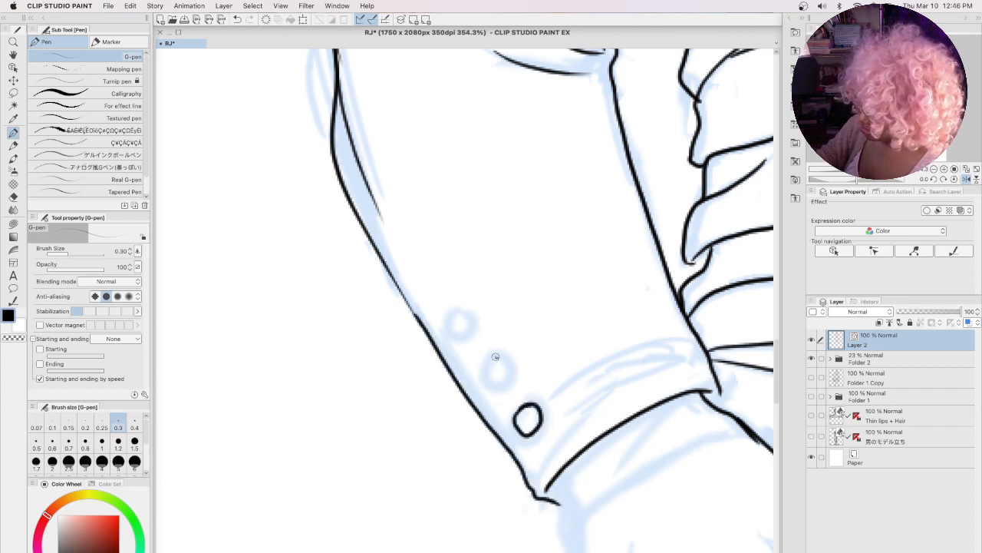
left_click_drag(495, 356, 496, 356)
left_click_drag(461, 309, 461, 310)
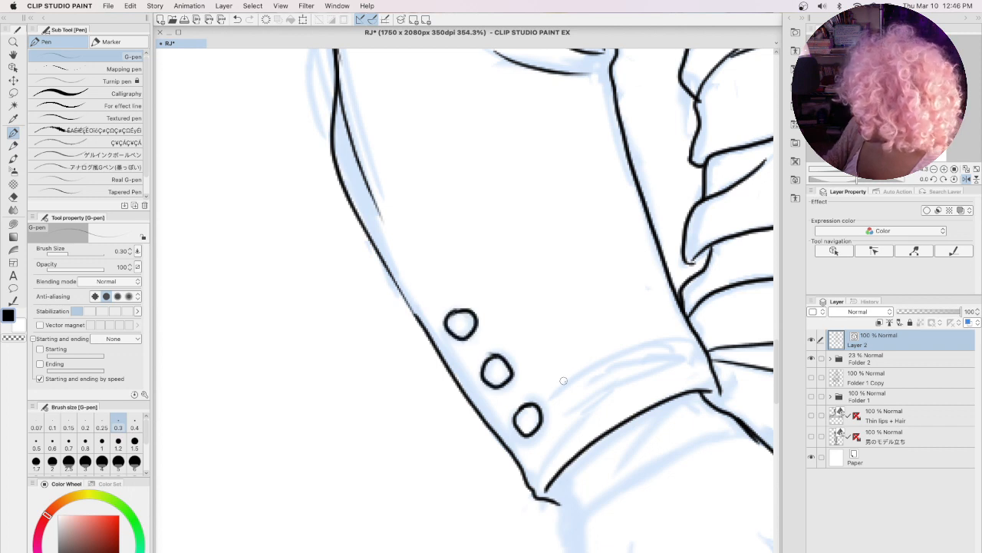
mouse_move(554, 395)
left_mouse_down()
mouse_move(591, 365)
mouse_move(683, 340)
left_mouse_up()
mouse_move(541, 467)
left_mouse_down()
mouse_move(699, 356)
mouse_move(644, 358)
mouse_move(576, 387)
left_mouse_up()
Step: Ink the shirt cuff below the jacket sleeve with its short side edge, a diagonal crease and the curved hem
key("space")
mouse_move(691, 449)
left_mouse_down()
mouse_move(587, 433)
mouse_move(560, 418)
left_mouse_up()
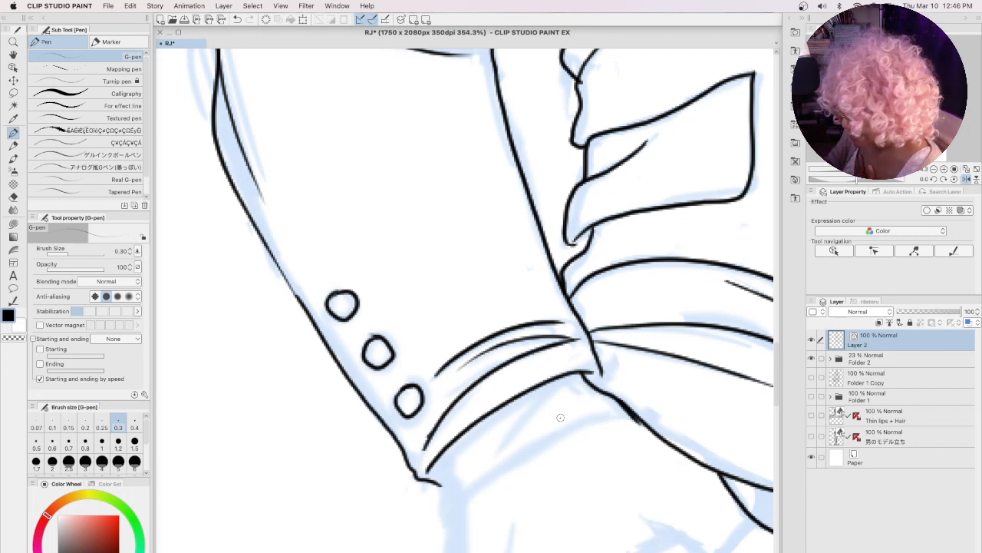
left_click_drag(776, 352, 775, 377)
left_click_drag(436, 303, 448, 351)
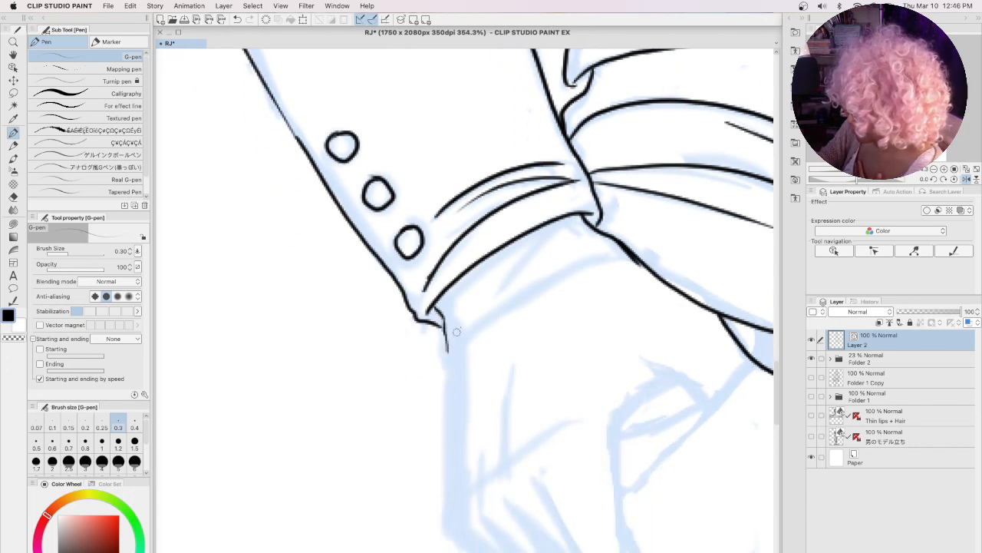
left_click_drag(563, 225, 477, 308)
left_click_drag(454, 344, 600, 265)
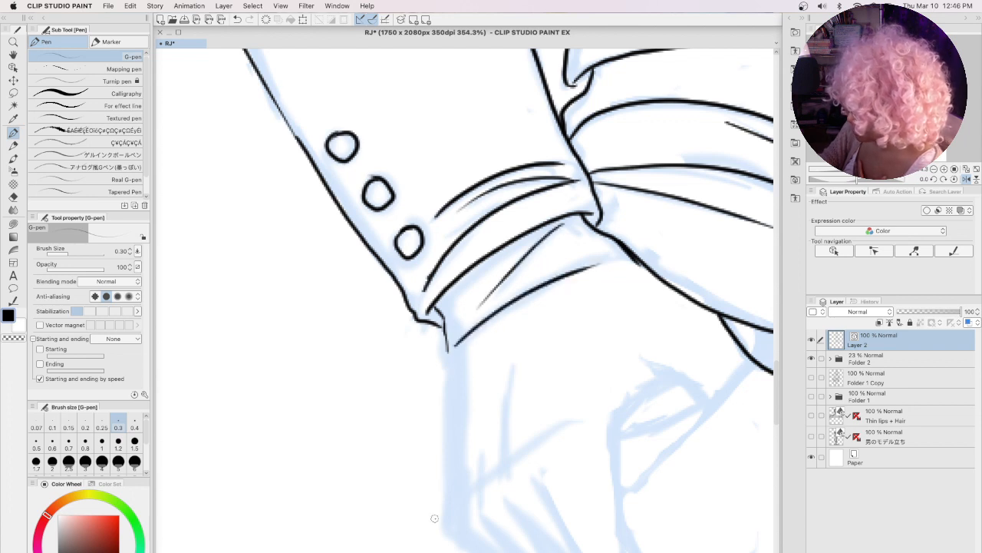
Step: Ink the left hand's outer edge from the shirt cuff to the nearest fingertip, plus two tendon lines on its back
mouse_move(448, 346)
left_mouse_down()
mouse_move(453, 527)
mouse_move(468, 546)
left_mouse_up()
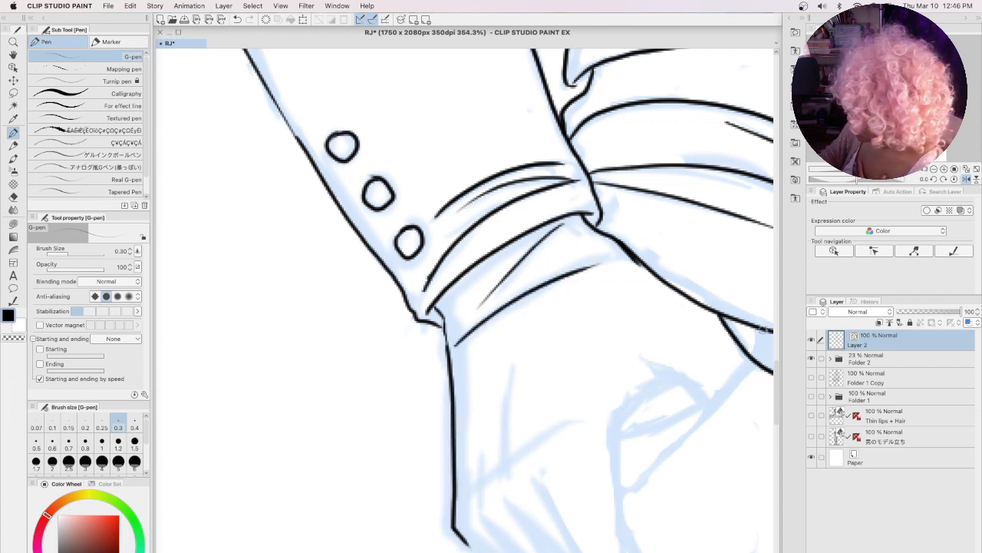
left_click_drag(776, 382, 777, 411)
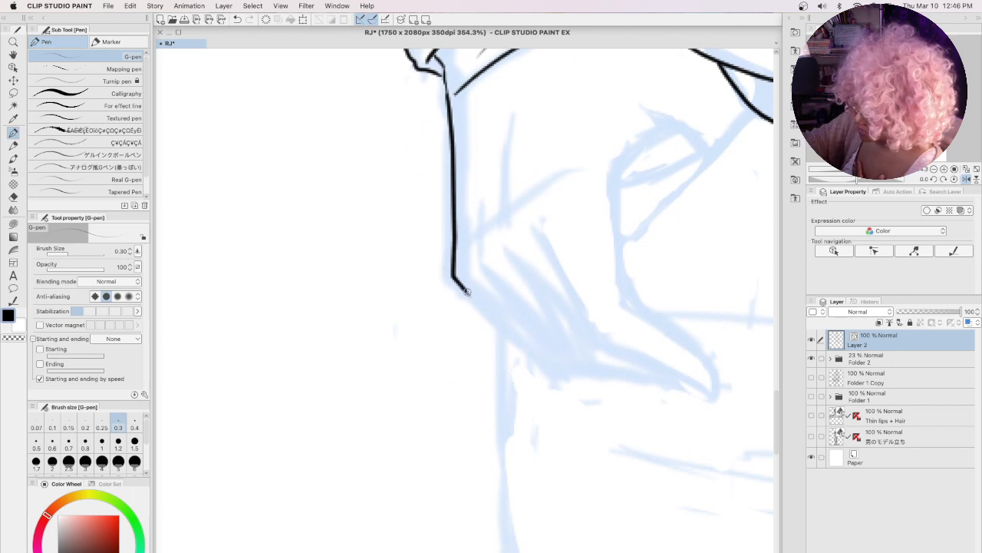
mouse_move(459, 286)
left_mouse_down()
mouse_move(548, 373)
mouse_move(564, 374)
left_mouse_up()
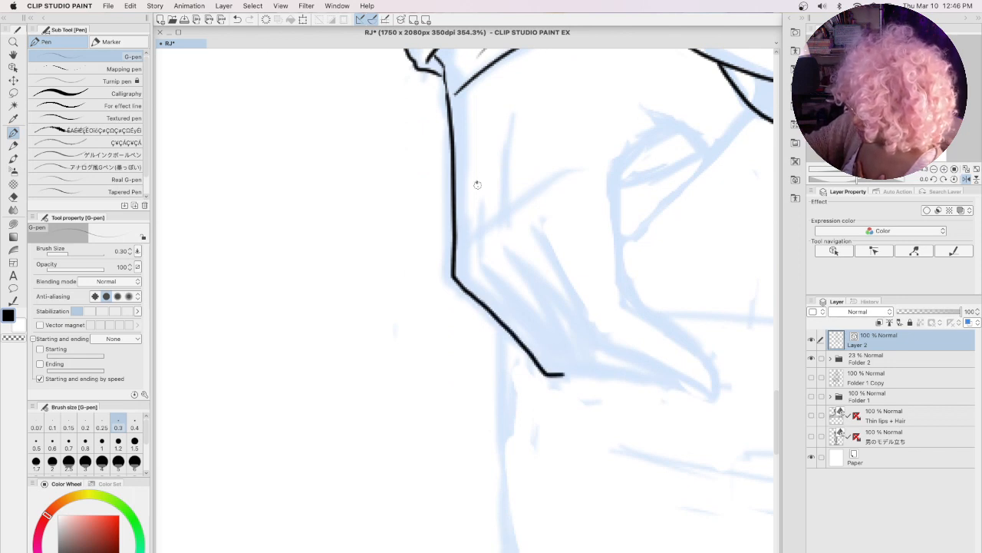
left_click_drag(477, 182, 480, 265)
left_click_drag(504, 99, 501, 230)
Step: Ink the overlapping fingers of the left hand and the index finger's contour from the thumb base to its tip
mouse_move(488, 274)
left_mouse_down()
mouse_move(561, 364)
mouse_move(615, 375)
left_mouse_up()
mouse_move(514, 250)
left_mouse_down()
mouse_move(579, 359)
mouse_move(679, 386)
left_mouse_up()
mouse_move(543, 235)
left_mouse_down()
mouse_move(621, 358)
mouse_move(706, 390)
left_mouse_up()
mouse_move(610, 176)
left_mouse_down()
mouse_move(628, 307)
mouse_move(697, 350)
mouse_move(719, 398)
mouse_move(700, 389)
left_mouse_up()
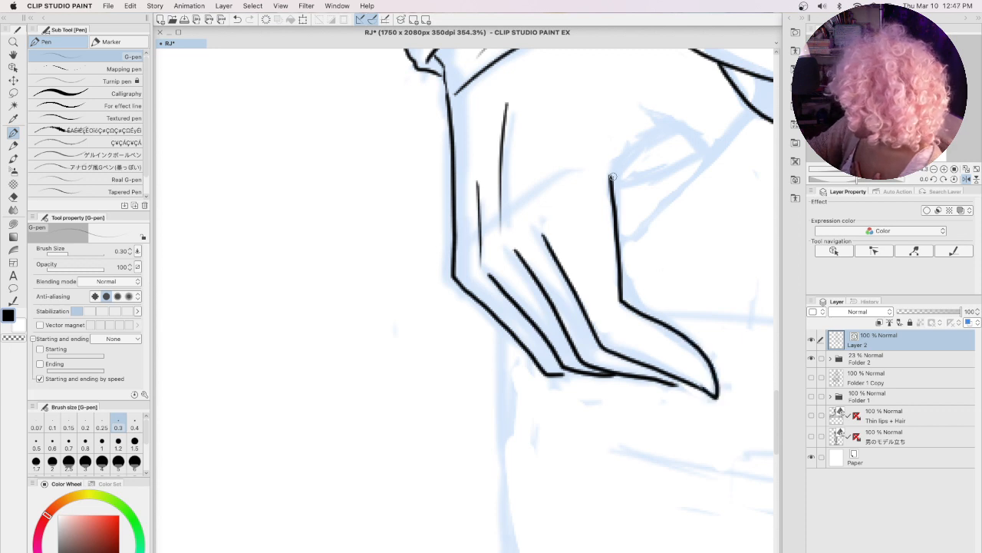
Step: Ink the angular thumb outline, the slanted edge running behind it, and the line closing its underside
mouse_move(613, 178)
left_mouse_down()
mouse_move(674, 125)
mouse_move(708, 152)
left_mouse_up()
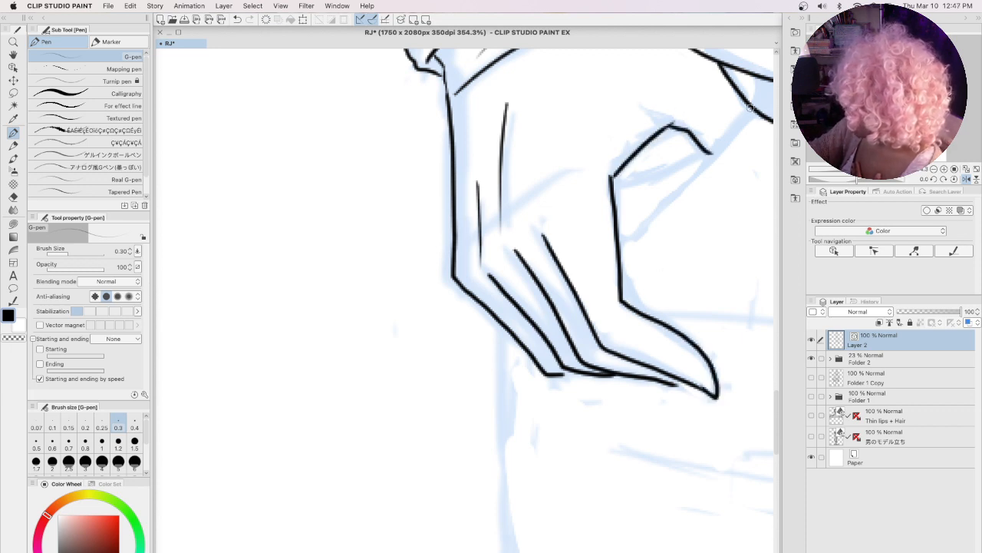
left_click_drag(751, 109, 625, 238)
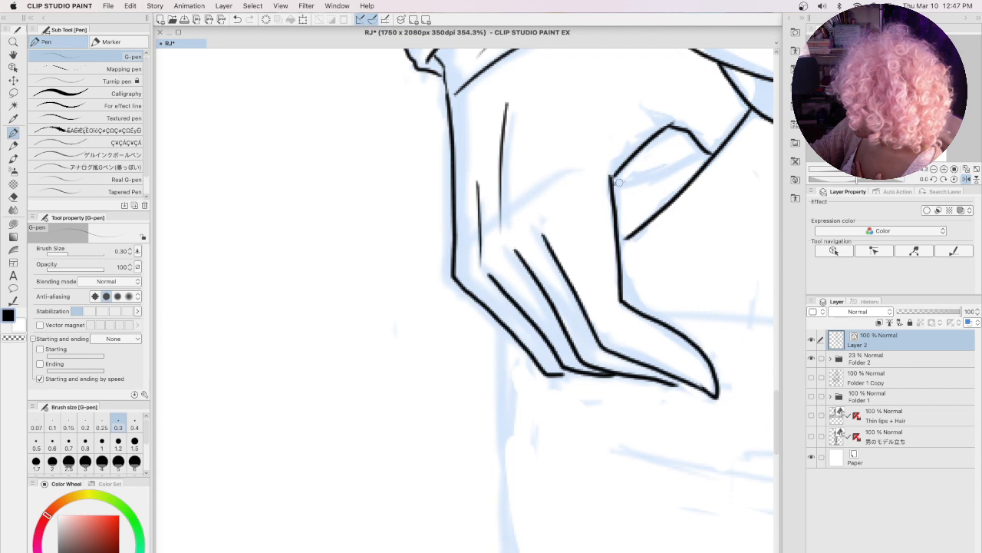
left_click_drag(618, 182, 706, 154)
Step: Ink two long horizontal creases across the trousers' hip, one from beside the fingers and one below the shirt hem
key("space")
left_click_drag(693, 447, 433, 422)
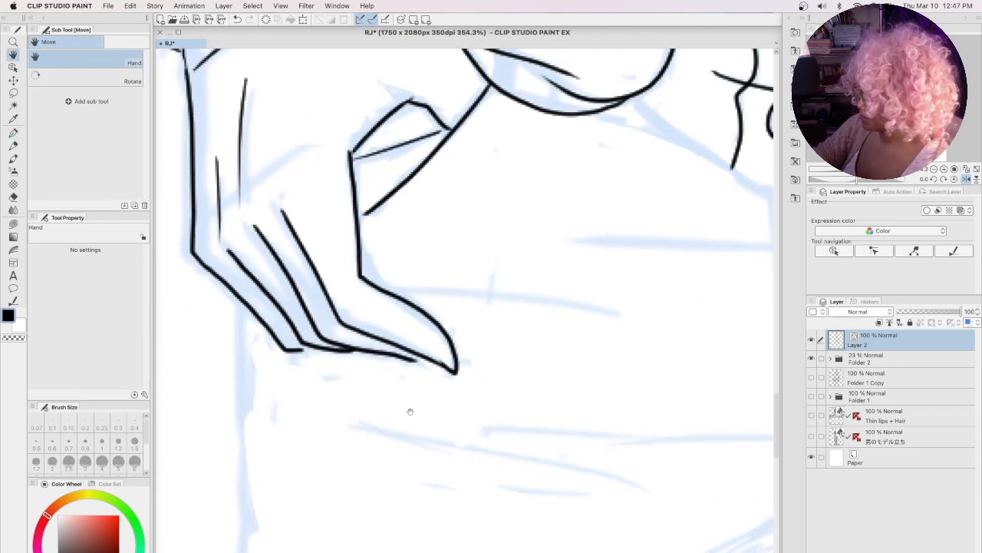
mouse_move(396, 292)
left_mouse_down()
mouse_move(603, 293)
mouse_move(345, 297)
left_mouse_up()
key("space")
mouse_move(359, 130)
left_mouse_down()
mouse_move(473, 212)
mouse_move(612, 179)
mouse_move(703, 169)
left_mouse_up()
left_click_drag(301, 273, 695, 265)
Step: Ink the trouser fly with its two side edges, inner stitching line, slanted lower flap and small zigzag tip
left_click_drag(584, 418, 464, 376)
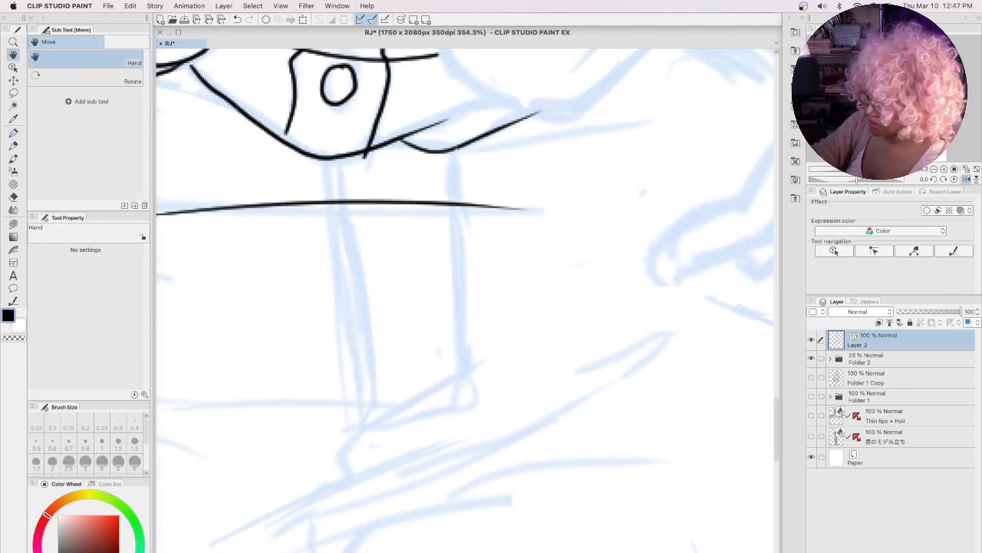
mouse_move(451, 148)
left_mouse_down()
mouse_move(472, 403)
mouse_move(376, 422)
left_mouse_up()
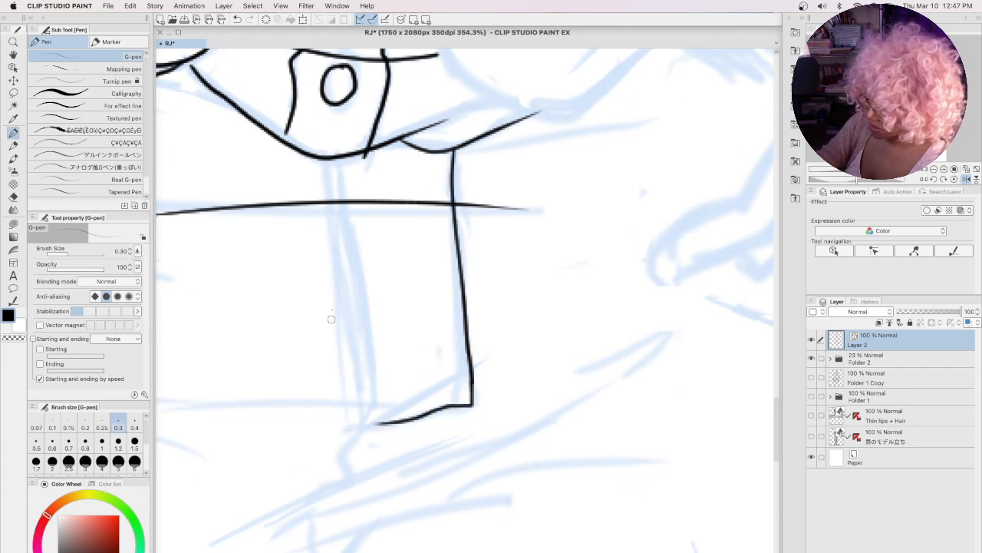
mouse_move(326, 157)
left_mouse_down()
mouse_move(357, 344)
mouse_move(344, 448)
left_mouse_up()
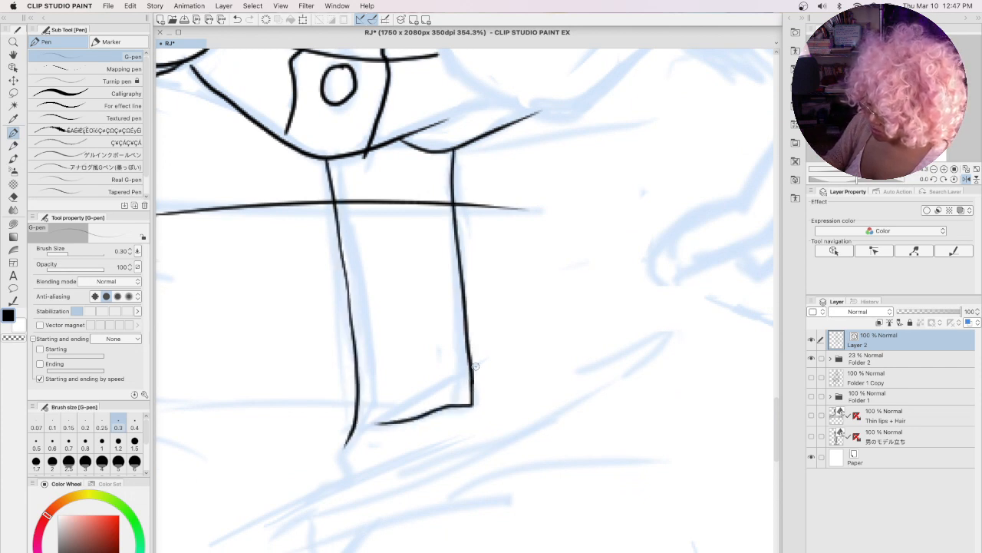
mouse_move(476, 367)
left_mouse_down()
mouse_move(342, 447)
mouse_move(342, 479)
left_mouse_up()
mouse_move(336, 159)
left_mouse_down()
mouse_move(354, 361)
mouse_move(343, 454)
mouse_move(608, 400)
mouse_move(590, 378)
left_mouse_up()
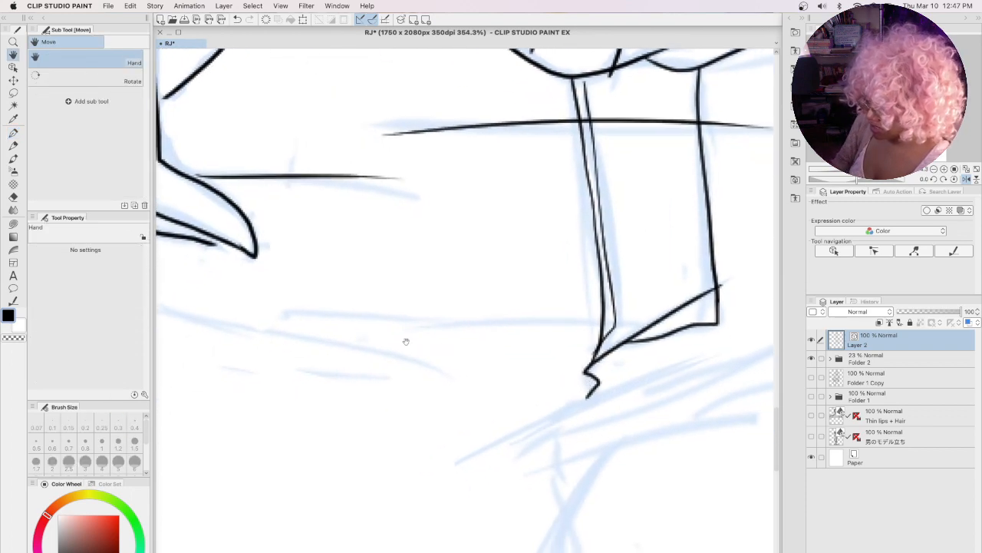
Step: Ink the long near-horizontal creases across the upper left thigh, from below the hand to the base of the fly
key("p")
left_click_drag(276, 314, 539, 322)
left_click_drag(399, 327, 760, 328)
key("h")
mouse_move(296, 431)
left_mouse_down()
mouse_move(461, 421)
mouse_move(478, 396)
left_mouse_up()
key("p")
left_click_drag(341, 275, 614, 326)
left_click_drag(436, 333, 521, 344)
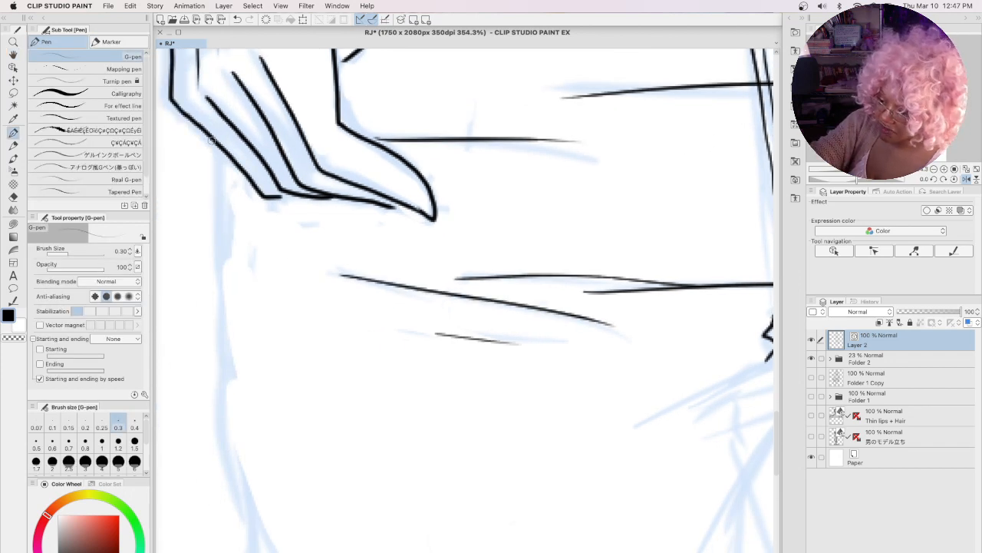
Step: Ink the left trouser leg's outer contour from under the hand down the thigh, including its overlapping folds
left_click_drag(212, 139, 245, 516)
key("h")
mouse_move(377, 457)
left_mouse_down()
mouse_move(420, 213)
mouse_move(413, 211)
left_mouse_up()
key("p")
left_click_drag(286, 157, 349, 301)
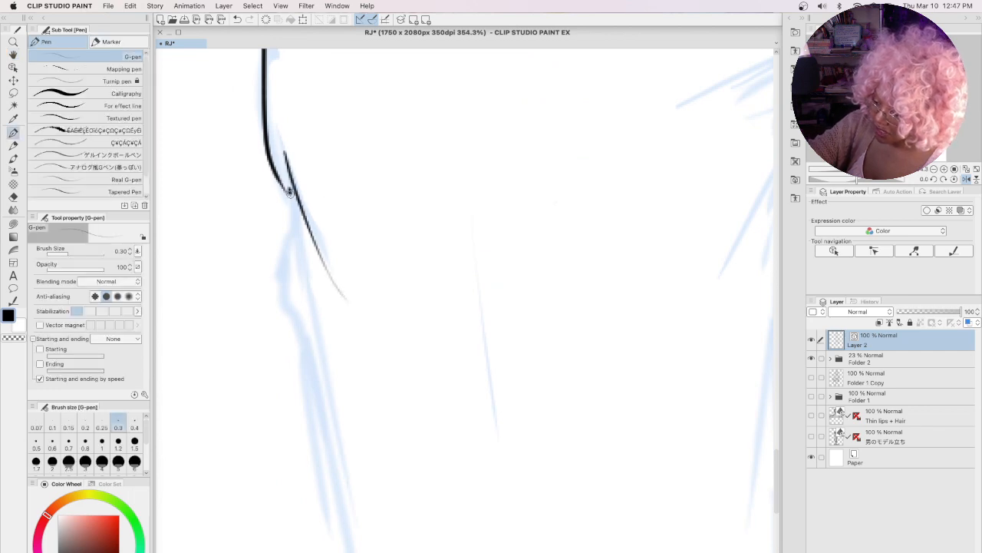
left_click_drag(289, 192, 316, 321)
mouse_move(290, 232)
left_mouse_down()
mouse_move(286, 267)
mouse_move(321, 397)
left_mouse_up()
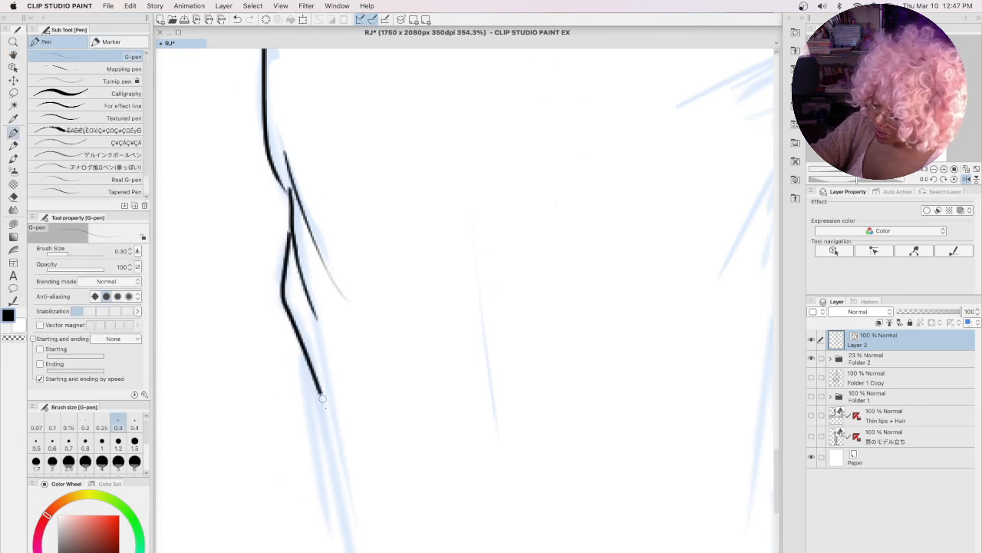
Step: Continue the left trouser leg's outer contour from the overlapping folds down to the canvas's lower edge
key("h")
left_click_drag(444, 428, 442, 343)
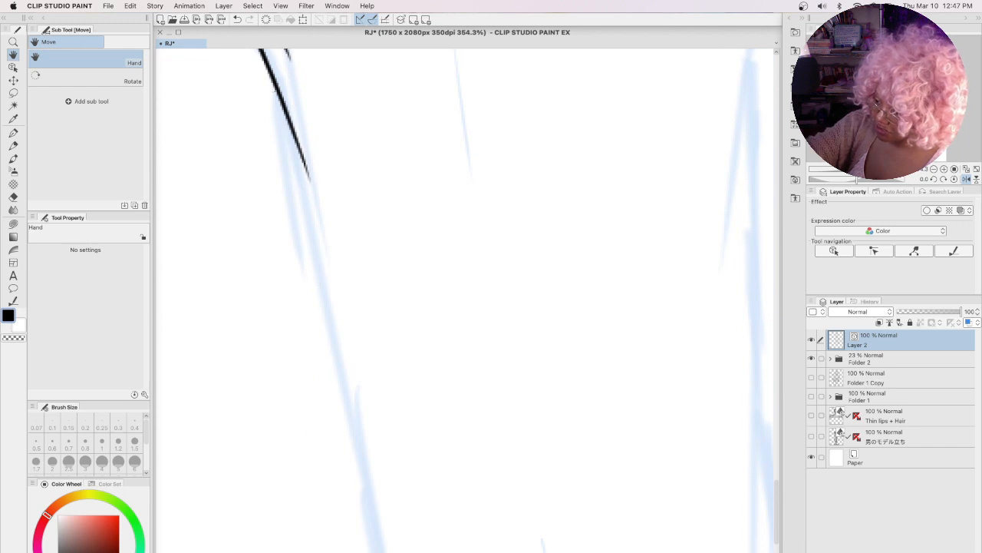
key("p")
left_click_drag(273, 83, 372, 551)
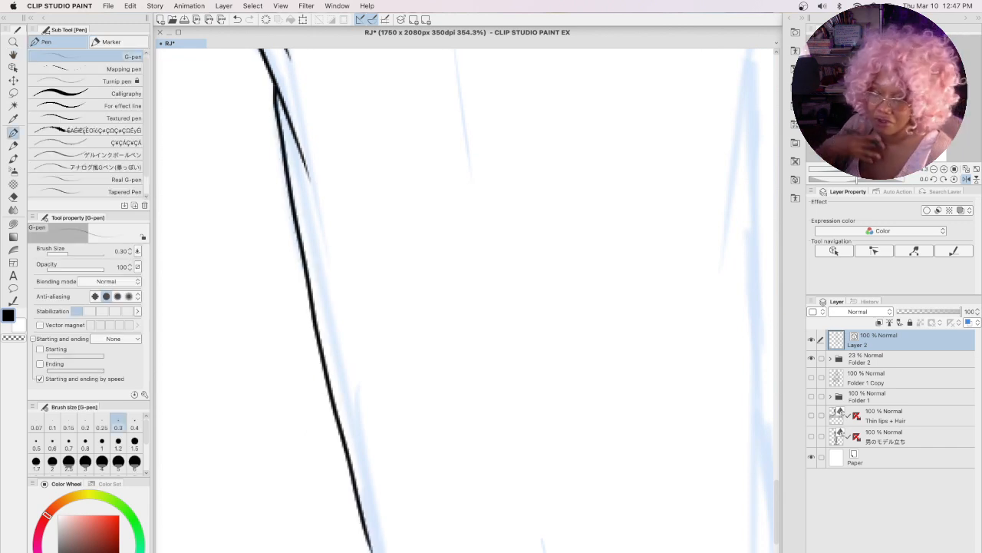
left_click_drag(457, 467, 404, 216)
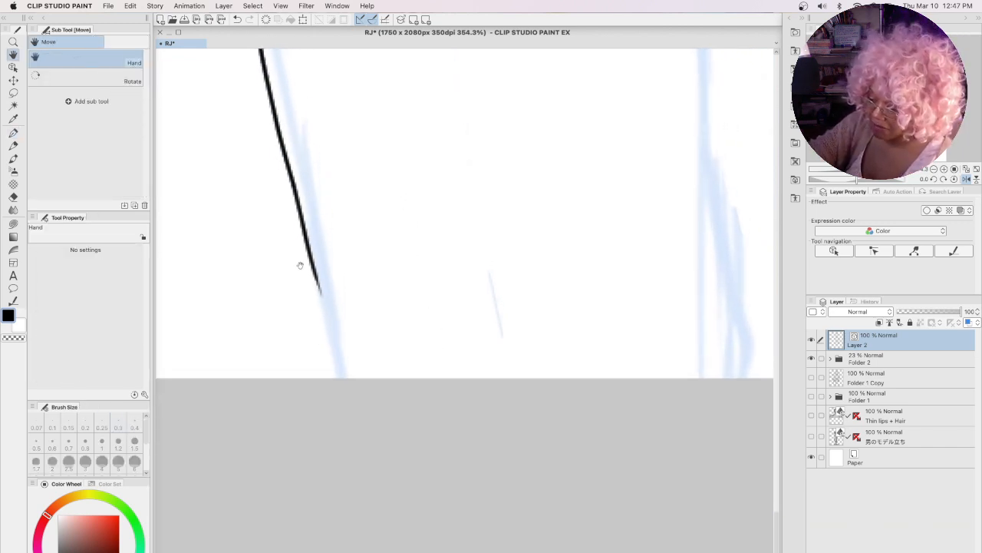
left_click_drag(313, 265, 341, 528)
Step: Ink the left leg's inner contour between the crotch and the canvas's lower edge, with the branching folds near its lower end
mouse_move(679, 303)
left_mouse_down()
mouse_move(357, 519)
mouse_move(384, 508)
mouse_move(434, 445)
mouse_move(462, 184)
left_mouse_up()
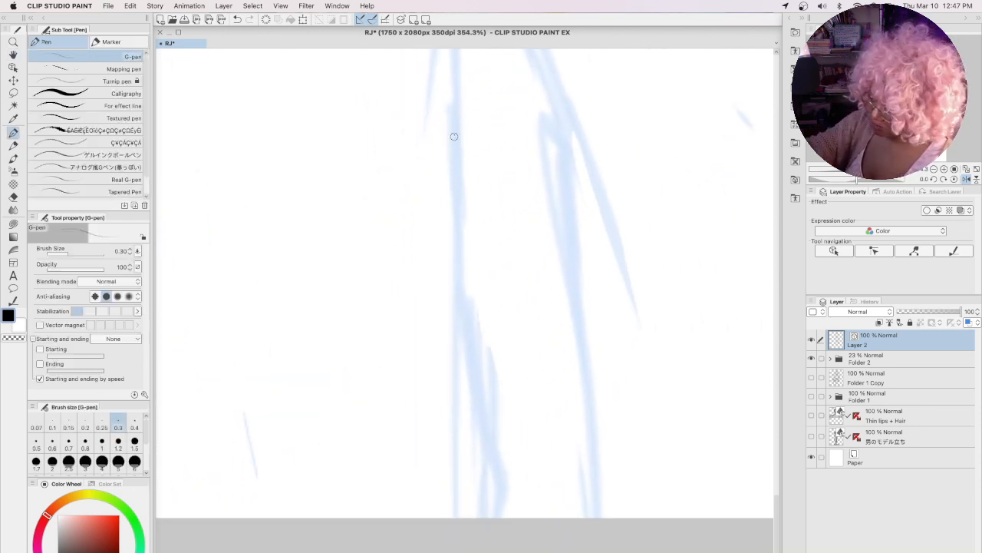
left_click_drag(454, 132, 456, 506)
left_click_drag(463, 282, 483, 509)
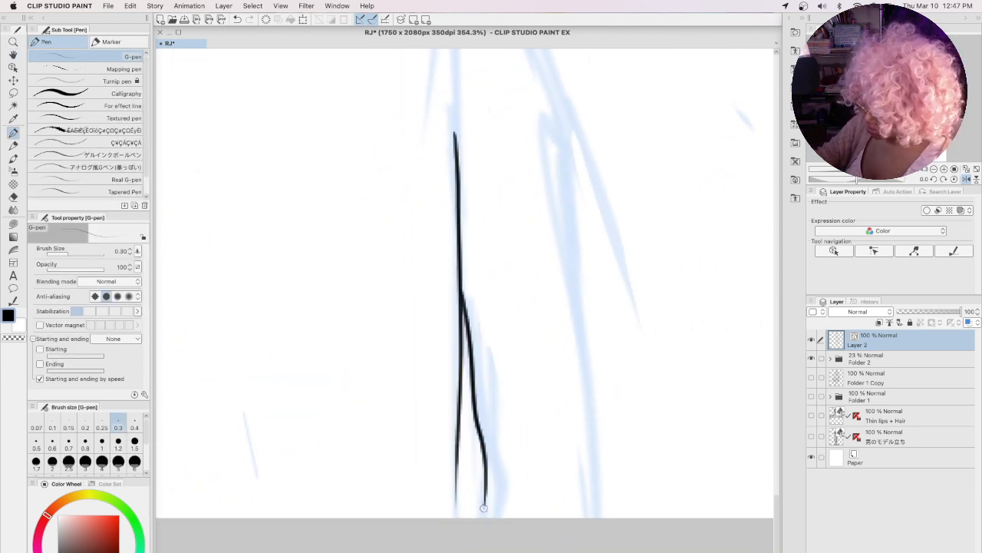
mouse_move(473, 399)
left_mouse_down()
mouse_move(493, 458)
mouse_move(499, 546)
left_mouse_up()
mouse_move(538, 235)
left_mouse_down()
mouse_move(511, 499)
mouse_move(520, 533)
left_mouse_up()
left_click_drag(440, 154, 403, 541)
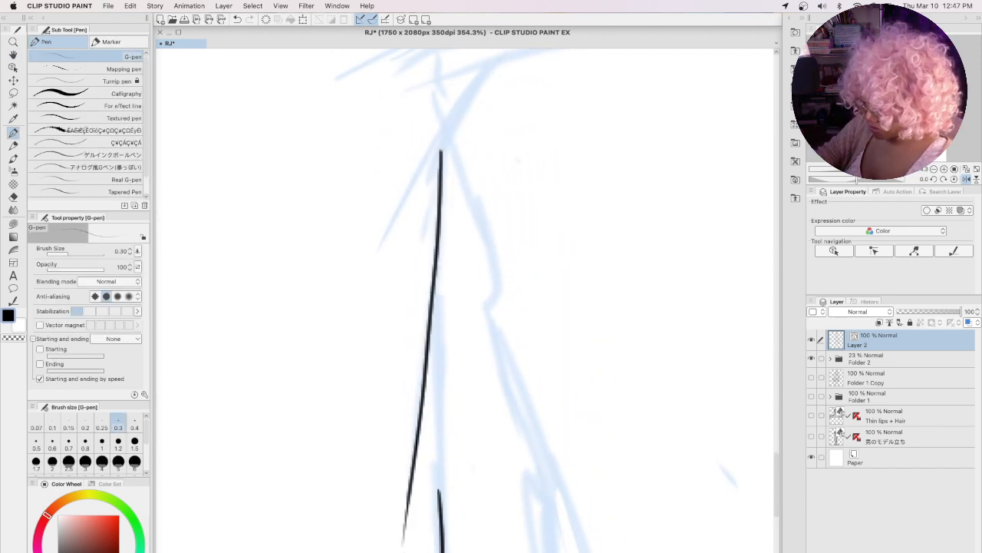
left_click_drag(435, 287, 440, 541)
Step: Ink the crotch's long diagonal creases below the fly, the short center seam, and the start of the right inner thigh
mouse_move(505, 183)
left_mouse_down()
mouse_move(486, 386)
mouse_move(476, 408)
mouse_move(454, 400)
left_mouse_up()
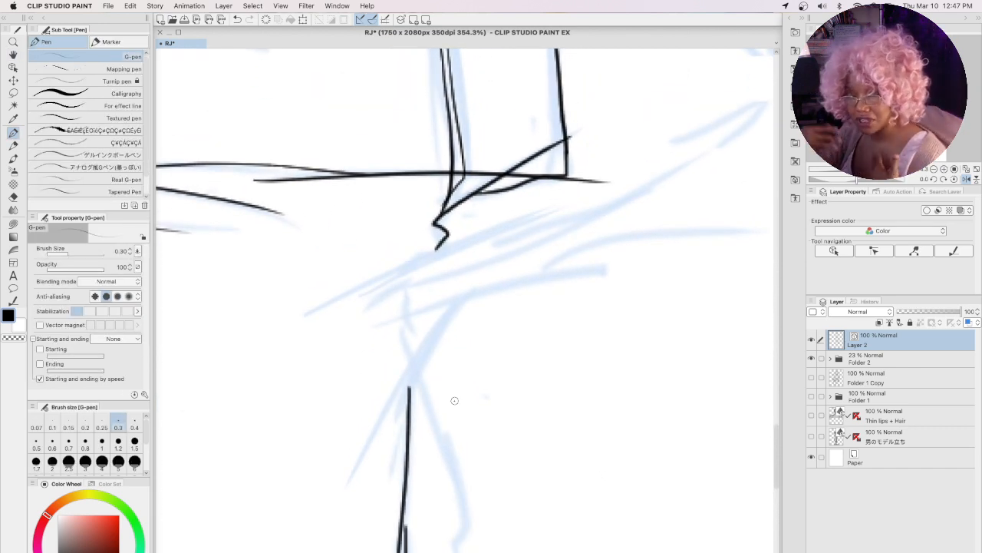
mouse_move(352, 476)
left_mouse_down()
mouse_move(451, 316)
mouse_move(481, 289)
left_mouse_up()
mouse_move(407, 406)
left_mouse_down()
mouse_move(430, 345)
mouse_move(484, 289)
left_mouse_up()
mouse_move(340, 348)
left_mouse_down()
mouse_move(428, 305)
mouse_move(636, 256)
left_mouse_up()
left_click_drag(315, 310, 596, 202)
left_click_drag(361, 305, 607, 222)
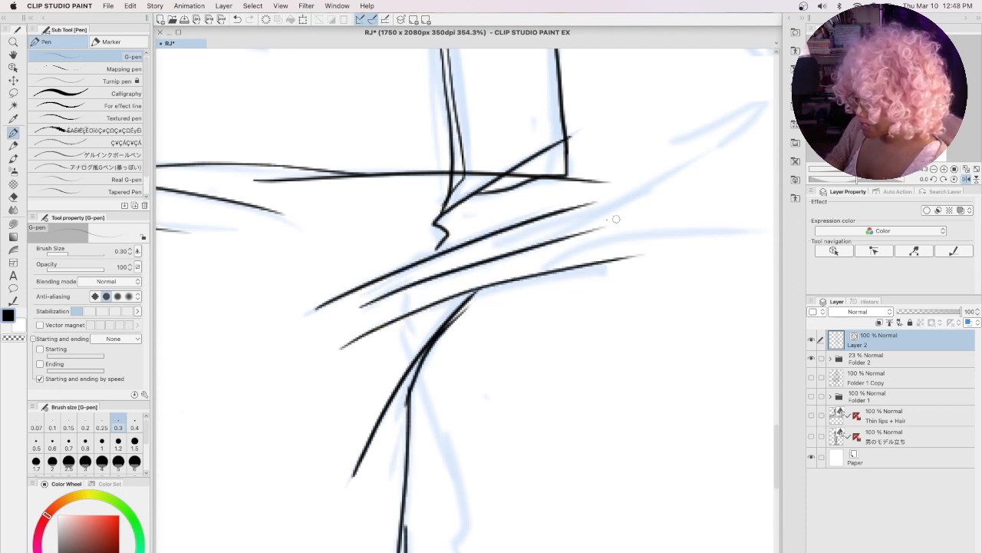
mouse_move(405, 284)
left_mouse_down()
mouse_move(408, 365)
mouse_move(446, 446)
left_mouse_up()
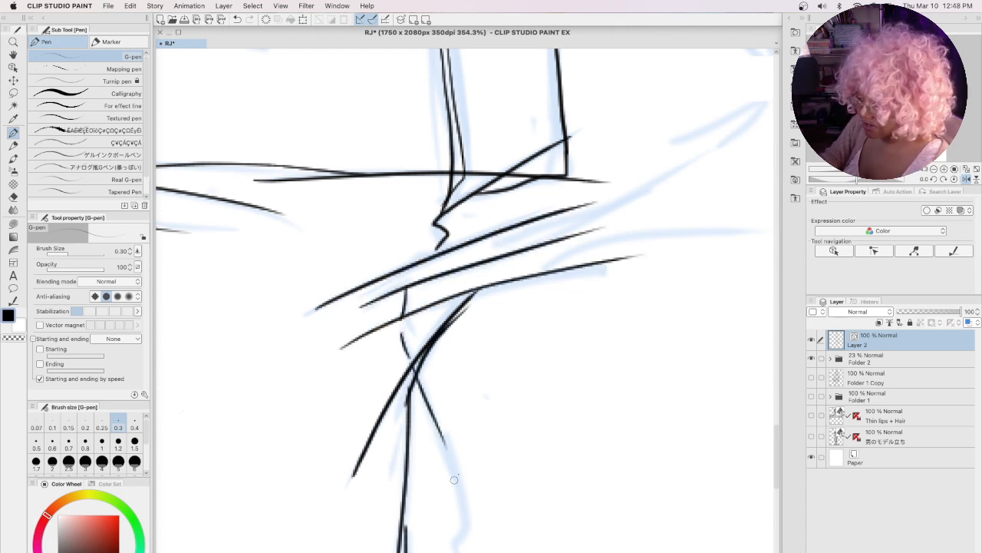
Step: Ink the creases extending from the crotch across the right thigh, including the looped fold and the nearly horizontal crease below it
mouse_move(665, 294)
left_mouse_down()
mouse_move(458, 409)
mouse_move(447, 455)
left_mouse_up()
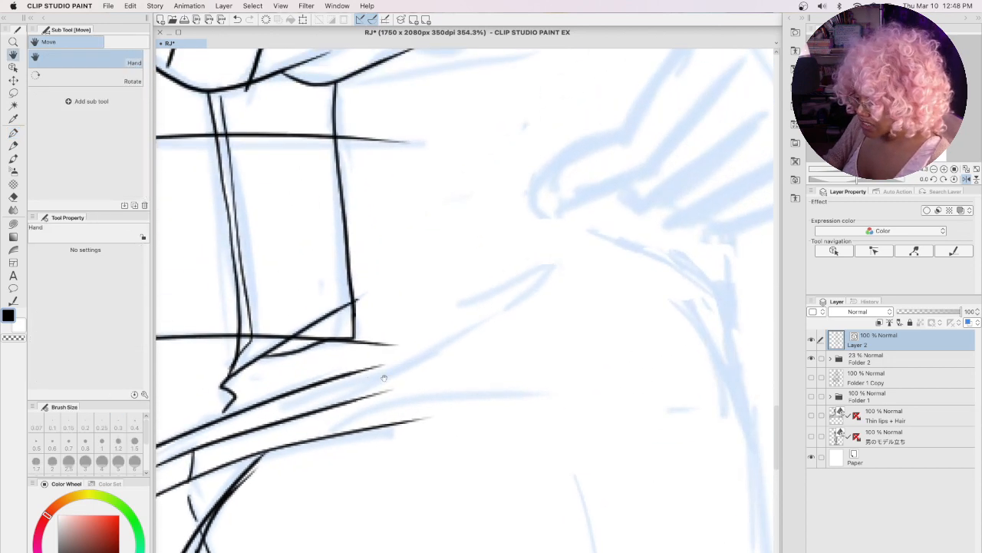
mouse_move(348, 386)
left_mouse_down()
mouse_move(520, 292)
mouse_move(502, 315)
left_mouse_up()
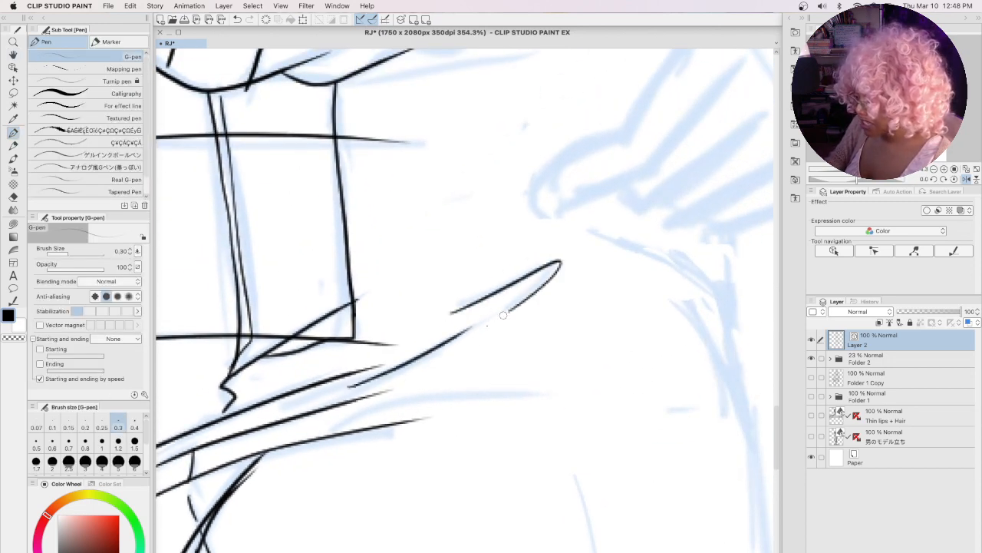
mouse_move(336, 426)
left_mouse_down()
mouse_move(382, 402)
mouse_move(593, 393)
left_mouse_up()
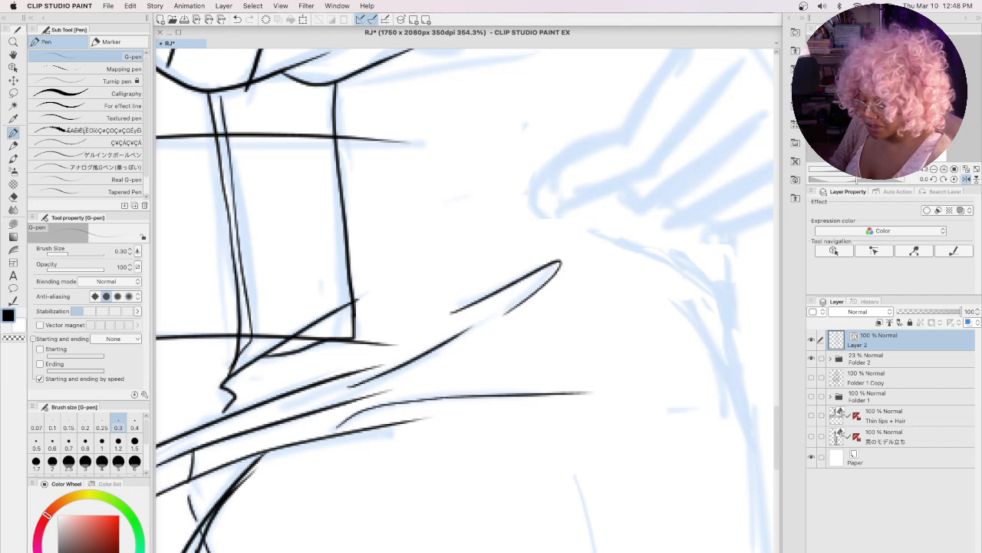
Step: Continue the right trouser leg's inner contour down from the crotch in two connected strokes
key("space")
left_click_drag(357, 537, 422, 76)
mouse_move(307, 168)
left_mouse_down()
mouse_move(300, 229)
mouse_move(355, 418)
left_mouse_up()
key("space")
left_click_drag(432, 519, 418, 268)
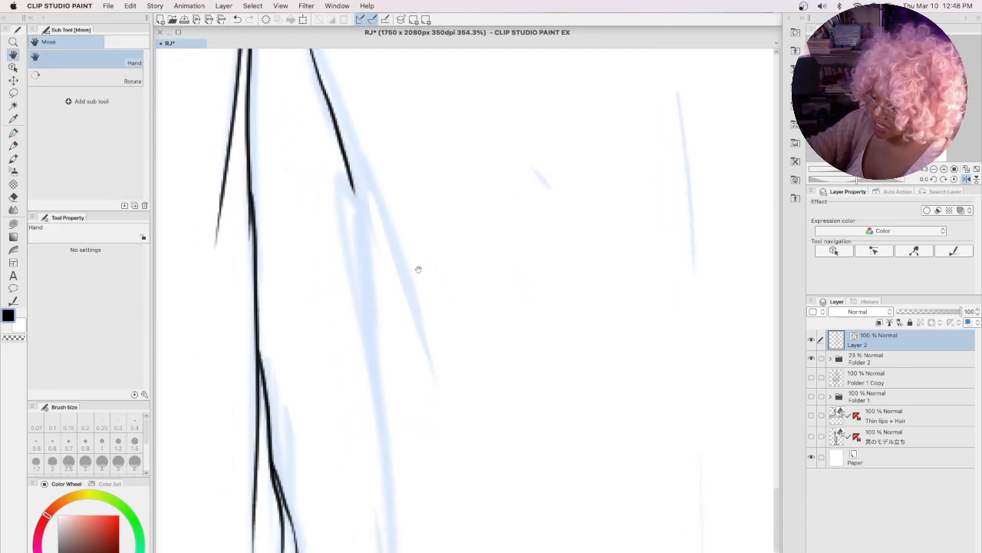
mouse_move(357, 162)
left_mouse_down()
mouse_move(413, 315)
mouse_move(360, 221)
mouse_move(379, 419)
left_mouse_up()
Step: Ink the right trouser leg's outer contour from the upper thigh to the canvas's lower edge, including the narrow overlapping fold
key("space")
mouse_move(486, 344)
left_mouse_down()
mouse_move(529, 253)
mouse_move(541, 135)
mouse_move(535, 47)
left_mouse_up()
left_click_drag(551, 285, 547, 139)
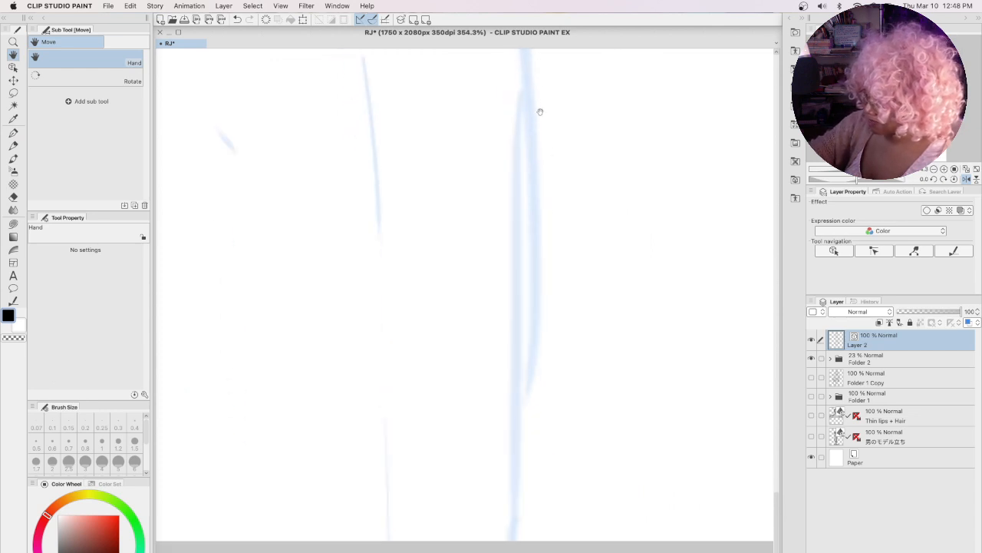
mouse_move(529, 65)
left_mouse_down()
mouse_move(533, 246)
mouse_move(520, 418)
left_mouse_up()
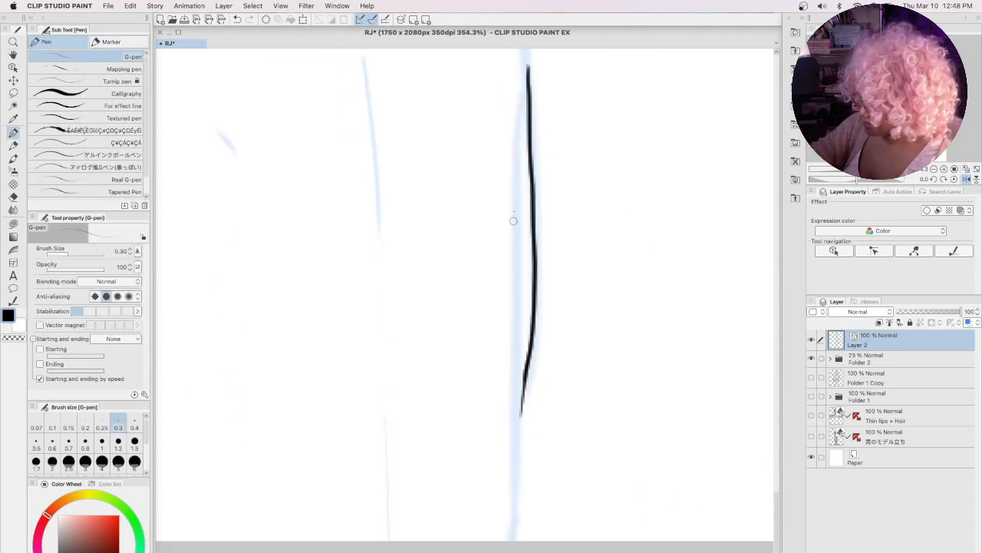
left_click_drag(521, 91, 517, 541)
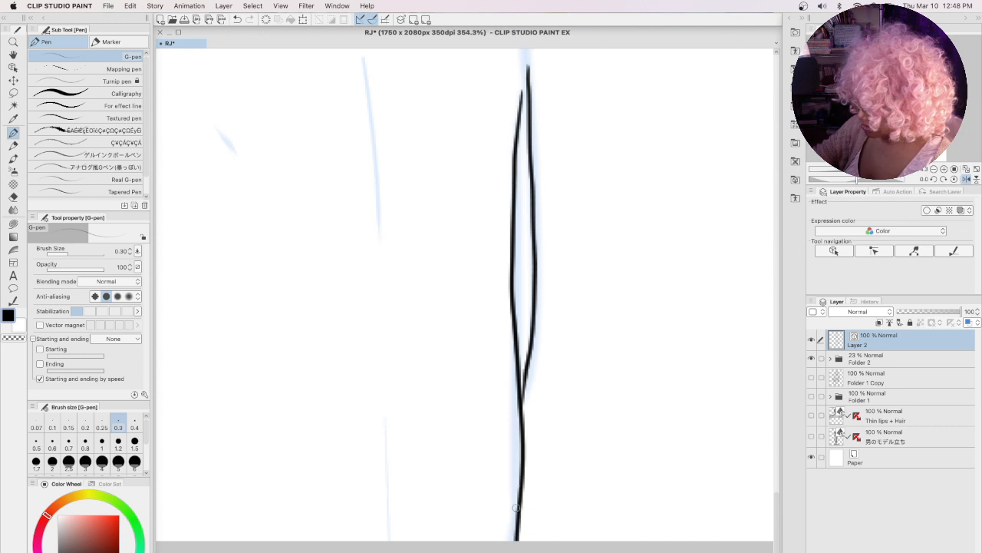
key("space")
left_click_drag(580, 149, 582, 541)
left_click_drag(576, 243, 580, 326)
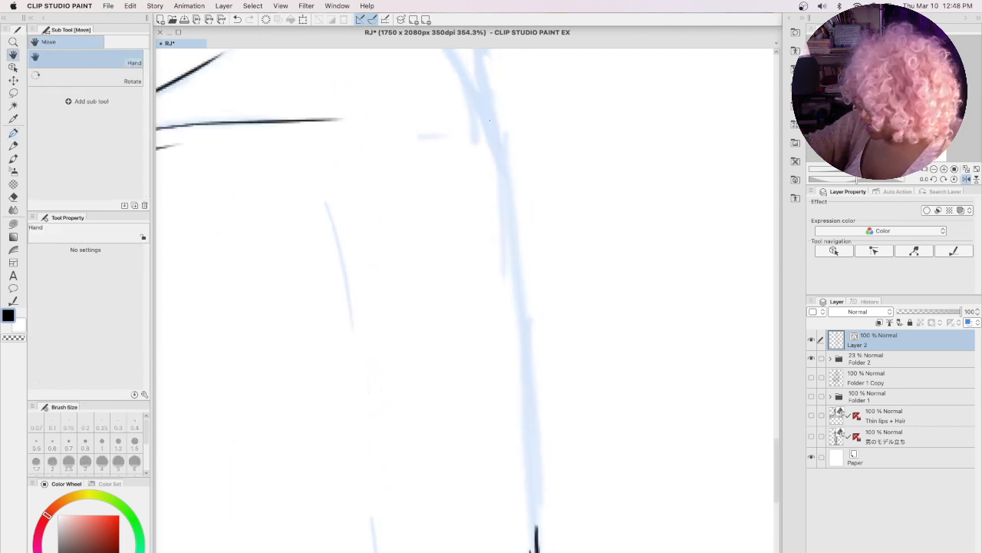
mouse_move(490, 121)
left_mouse_down()
mouse_move(516, 269)
mouse_move(536, 546)
left_mouse_up()
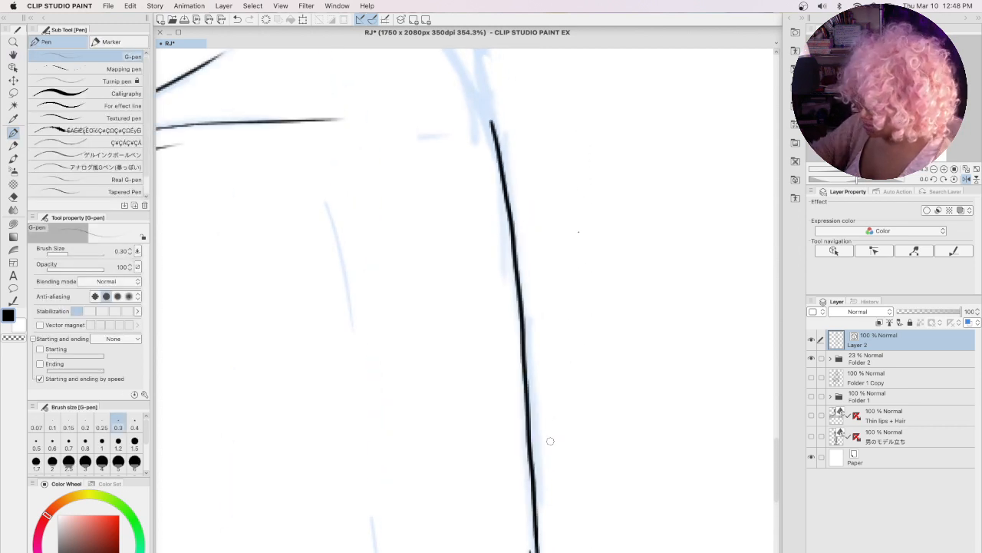
Step: Ink the right hip's outer contour below the hand, with the curved folds converging on it
key("space")
mouse_move(606, 201)
left_mouse_down()
mouse_move(622, 366)
mouse_move(616, 483)
left_mouse_up()
left_click_drag(503, 296, 522, 476)
left_click_drag(508, 423, 451, 337)
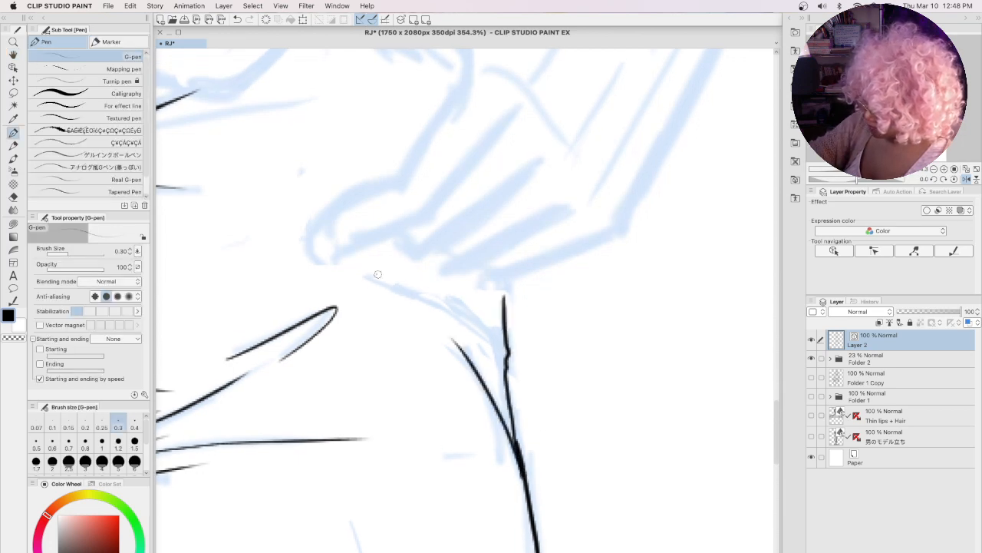
mouse_move(378, 274)
left_mouse_down()
mouse_move(499, 343)
mouse_move(459, 293)
left_mouse_up()
Step: Ink the right hand's four overlapping fingers, from the rounded index finger to the little finger
key("space")
mouse_move(439, 345)
left_mouse_down()
mouse_move(551, 503)
mouse_move(532, 520)
left_mouse_up()
mouse_move(556, 234)
left_mouse_down()
mouse_move(491, 356)
mouse_move(414, 393)
mouse_move(405, 422)
mouse_move(507, 393)
mouse_move(539, 371)
mouse_move(600, 282)
left_mouse_up()
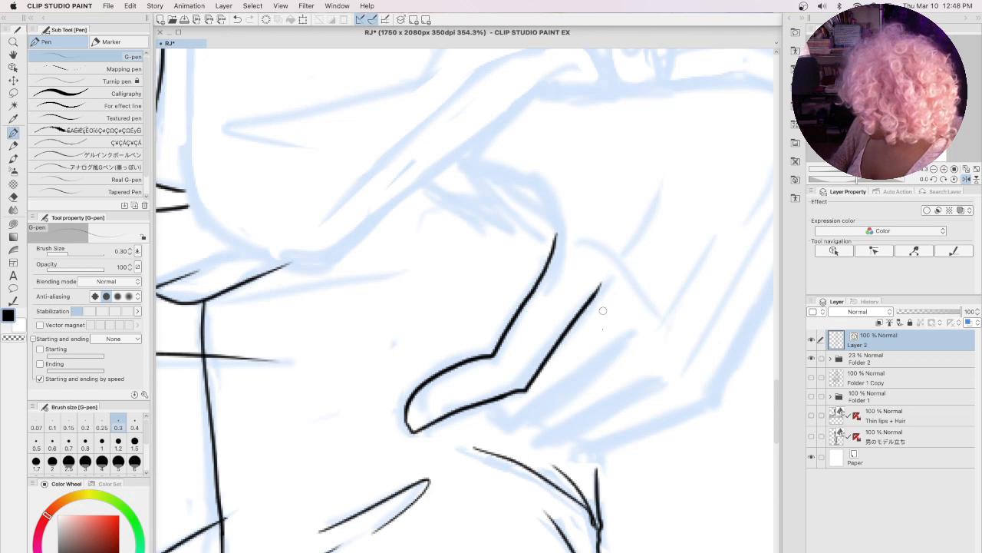
mouse_move(625, 335)
left_mouse_down()
mouse_move(512, 429)
mouse_move(500, 413)
mouse_move(571, 429)
mouse_move(663, 382)
left_mouse_up()
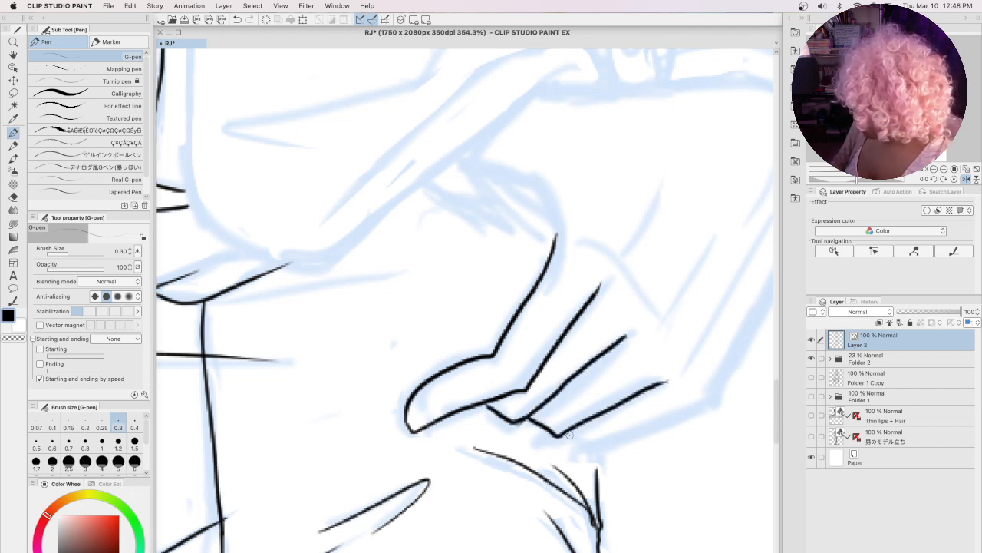
mouse_move(570, 433)
left_mouse_down()
mouse_move(601, 447)
mouse_move(722, 400)
left_mouse_up()
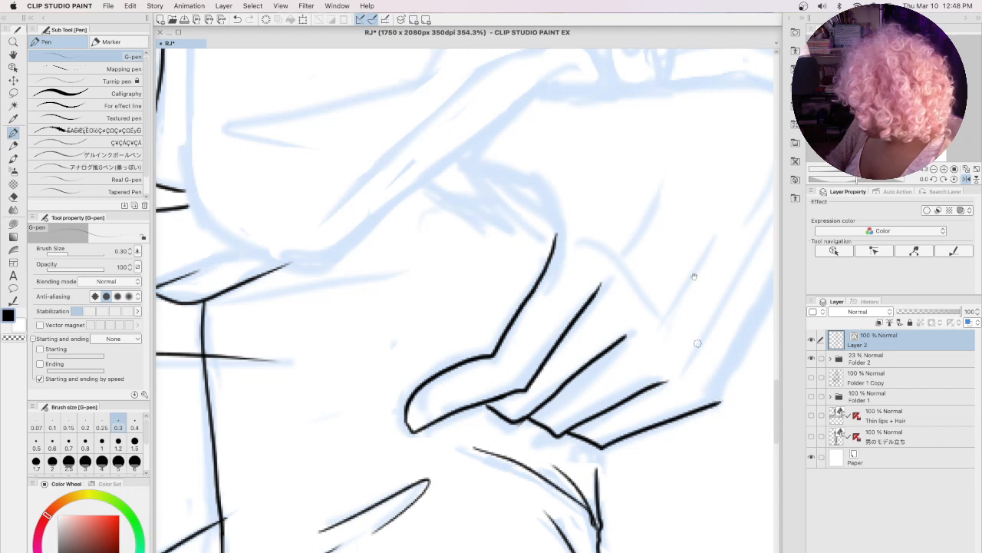
Step: Ink the cuff's folded band over the right wrist and the hand's outer edge down to the little finger
left_click_drag(693, 277, 519, 396)
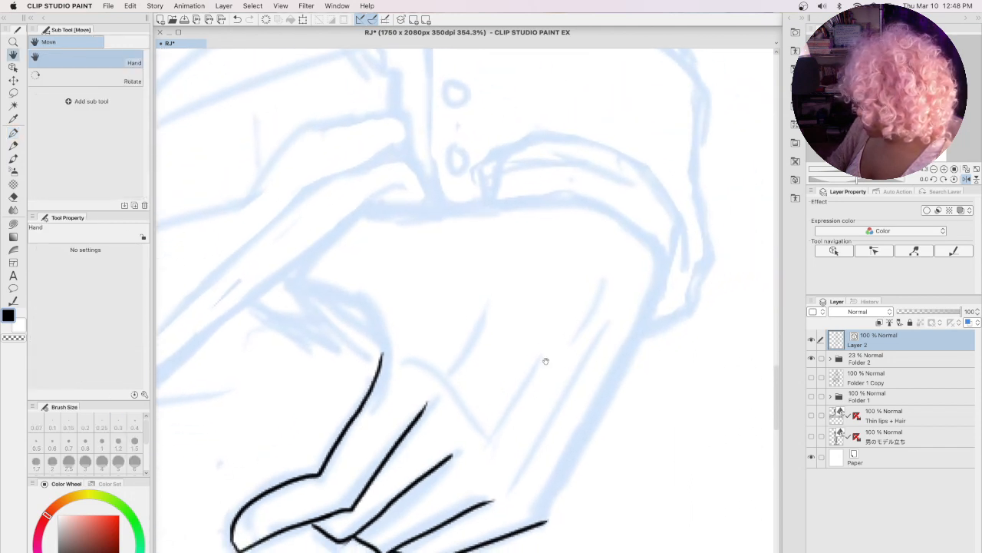
left_click_drag(569, 164, 678, 228)
mouse_move(507, 152)
left_mouse_down()
mouse_move(495, 182)
mouse_move(560, 156)
left_mouse_up()
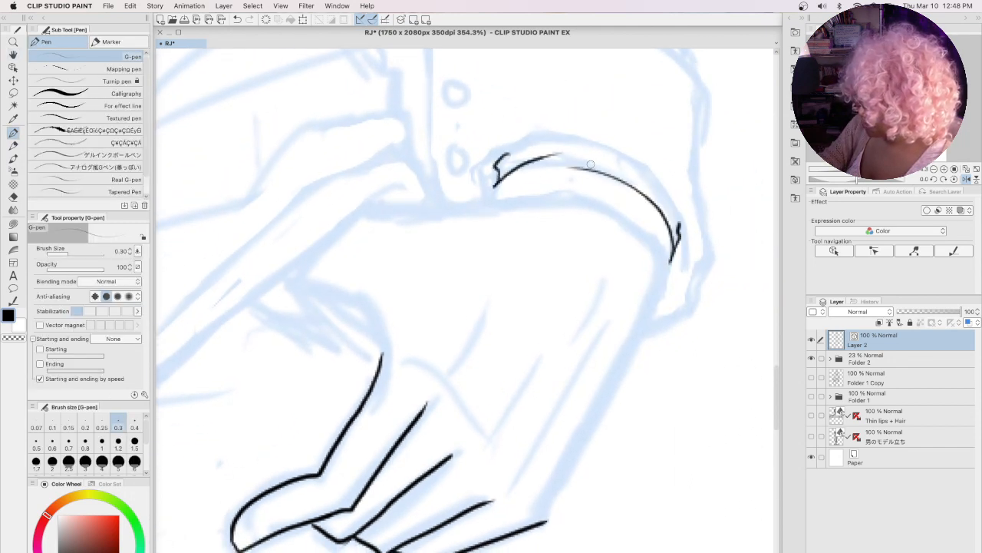
mouse_move(496, 188)
left_mouse_down()
mouse_move(524, 198)
mouse_move(637, 195)
left_mouse_up()
mouse_move(513, 201)
left_mouse_down()
mouse_move(544, 195)
mouse_move(610, 211)
mouse_move(669, 270)
mouse_move(545, 519)
left_mouse_up()
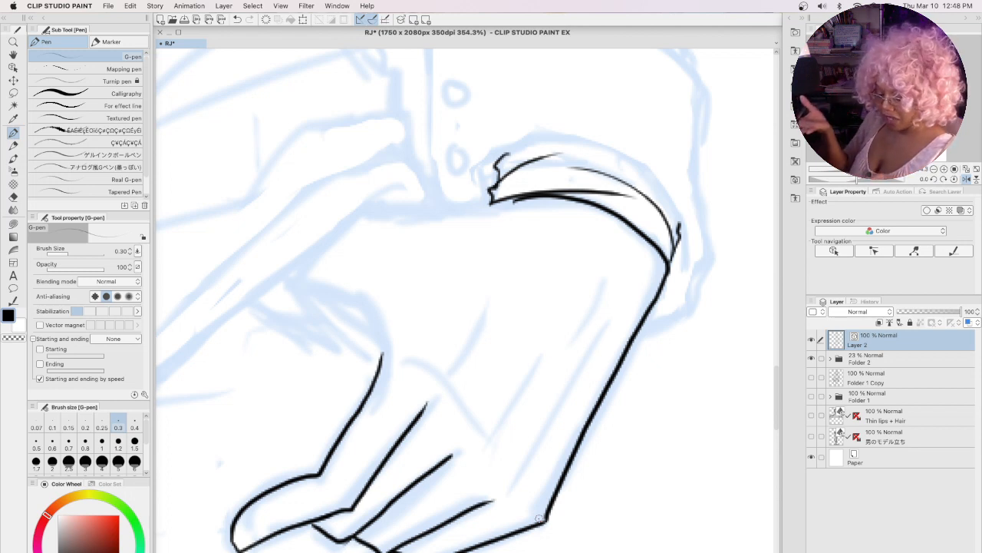
Step: Ink the tendon lines on the back of the right hand, its inner contour, and the wrist edge beside the cuff
left_click_drag(488, 299, 453, 376)
mouse_move(603, 292)
left_mouse_down()
mouse_move(576, 346)
mouse_move(528, 376)
mouse_move(493, 442)
left_mouse_up()
left_click_drag(609, 326, 514, 488)
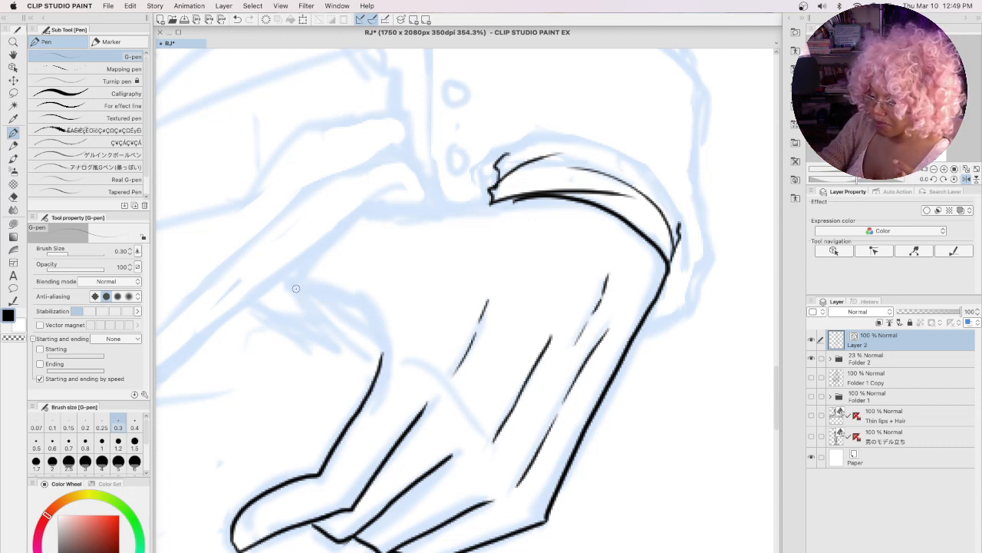
mouse_move(296, 288)
left_mouse_down()
mouse_move(362, 307)
mouse_move(381, 330)
mouse_move(386, 365)
left_mouse_up()
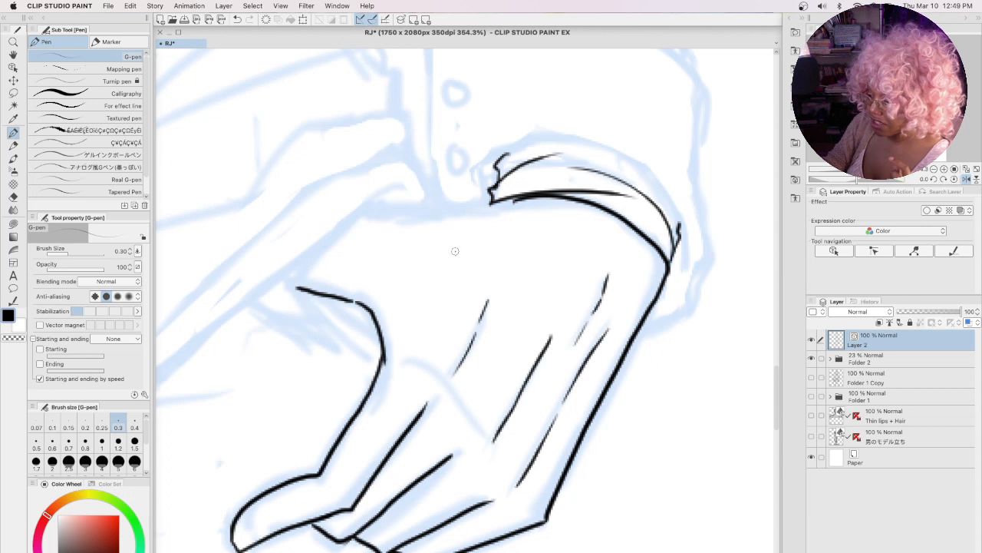
mouse_move(362, 210)
left_mouse_down()
mouse_move(437, 214)
mouse_move(502, 200)
left_mouse_up()
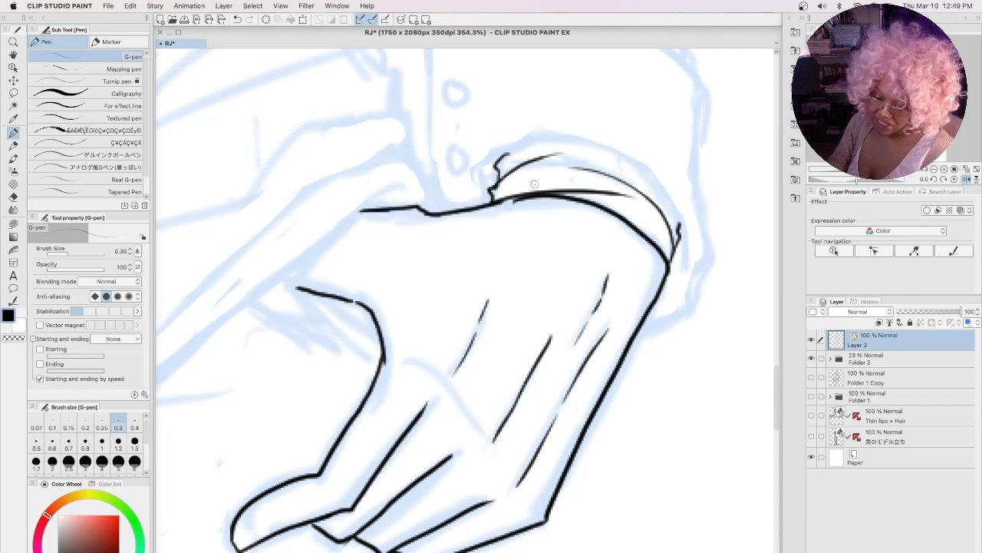
Step: Ink the small folds at the right hand's inner side and the jacket's curved lower edge up to the wrist
left_click_drag(419, 317, 601, 273)
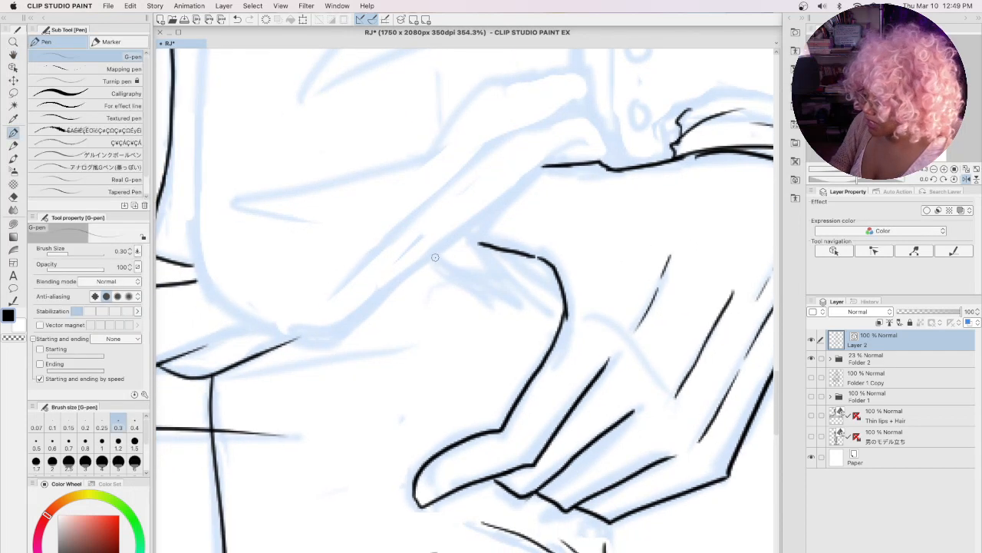
left_click_drag(435, 259, 561, 299)
mouse_move(473, 238)
left_mouse_down()
mouse_move(517, 278)
mouse_move(566, 297)
left_mouse_up()
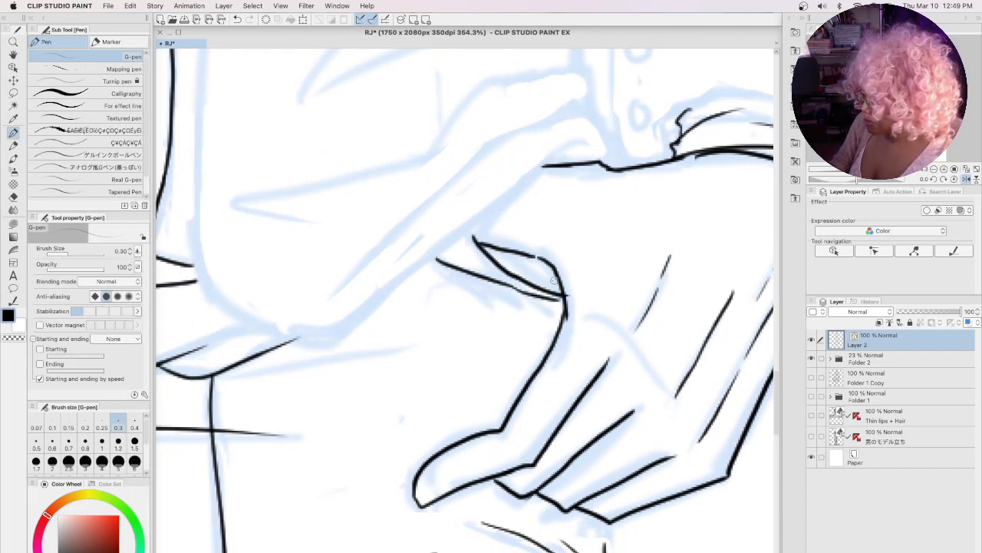
mouse_move(191, 190)
left_mouse_down()
mouse_move(192, 215)
mouse_move(246, 321)
mouse_move(335, 336)
mouse_move(580, 146)
left_mouse_up()
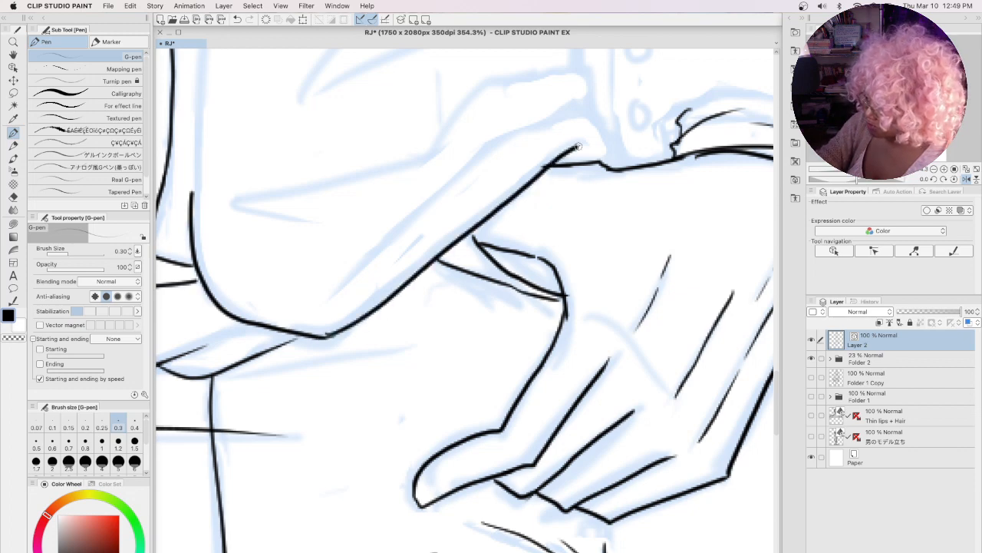
Step: Ink the jacket's overlapping folds above its lower edge, the leaf-shaped fold, and the wavy edge beside the right sleeve
mouse_move(589, 210)
left_mouse_down()
mouse_move(519, 379)
mouse_move(528, 389)
left_mouse_up()
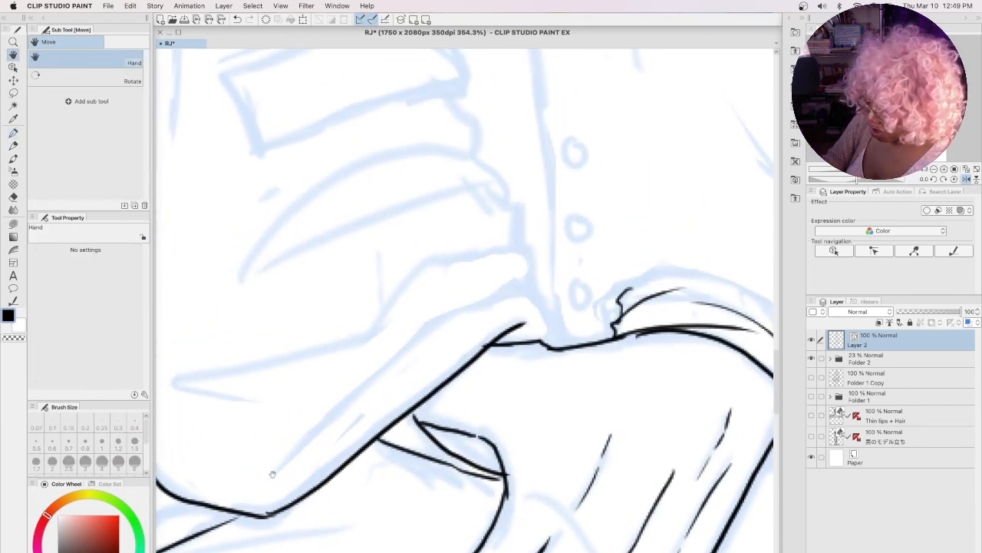
mouse_move(272, 472)
left_mouse_down()
mouse_move(499, 296)
mouse_move(547, 309)
mouse_move(545, 338)
left_mouse_up()
left_click_drag(415, 271, 364, 337)
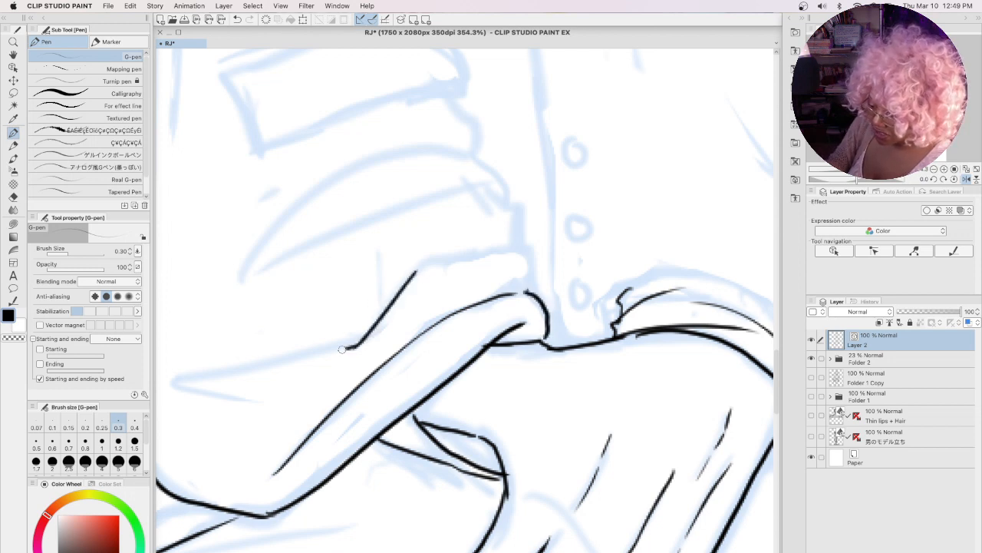
left_click_drag(354, 345, 259, 399)
left_click_drag(416, 272, 537, 280)
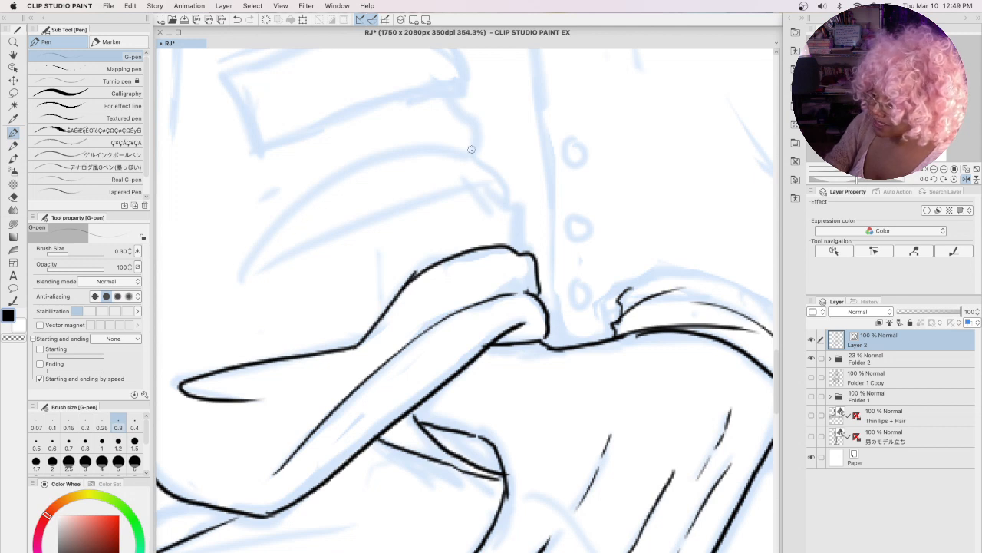
mouse_move(471, 151)
left_mouse_down()
mouse_move(419, 157)
mouse_move(227, 284)
mouse_move(476, 187)
left_mouse_up()
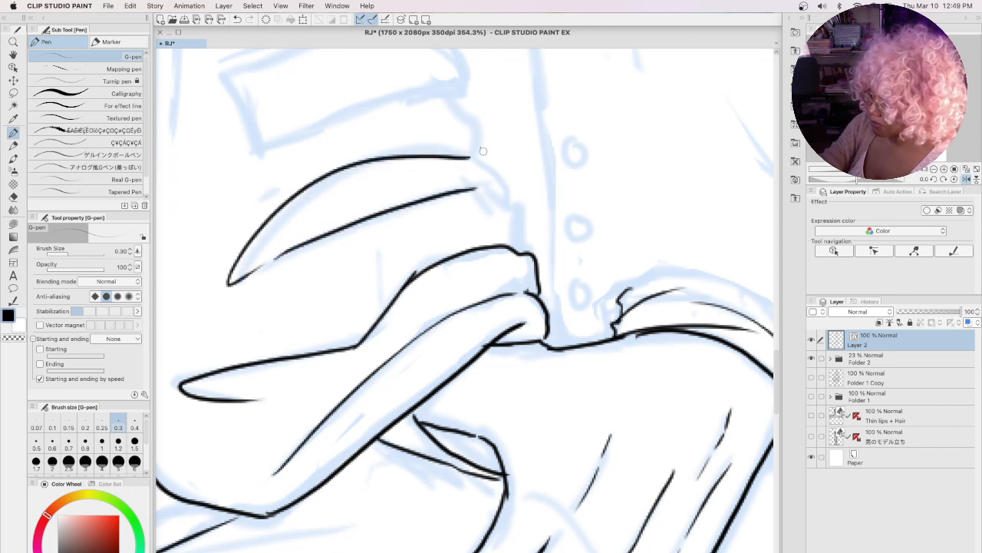
mouse_move(457, 102)
left_mouse_down()
mouse_move(476, 160)
mouse_move(499, 175)
mouse_move(525, 240)
left_mouse_up()
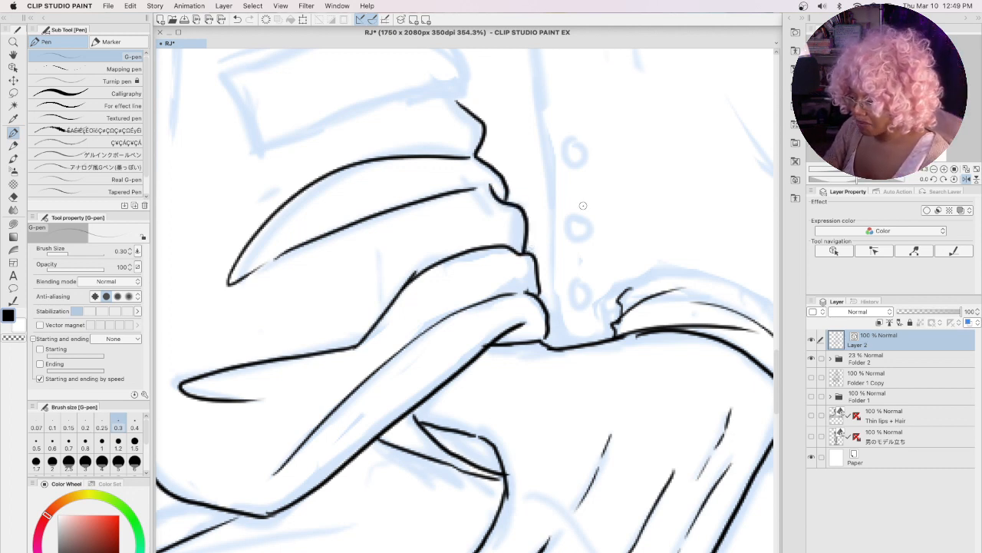
Step: Ink the right sleeve's inner edge down to the wrist, the cuff's curled end, and the three round sleeve buttons
mouse_move(544, 134)
left_mouse_down()
mouse_move(550, 250)
mouse_move(574, 346)
left_mouse_up()
left_click_drag(640, 281, 610, 323)
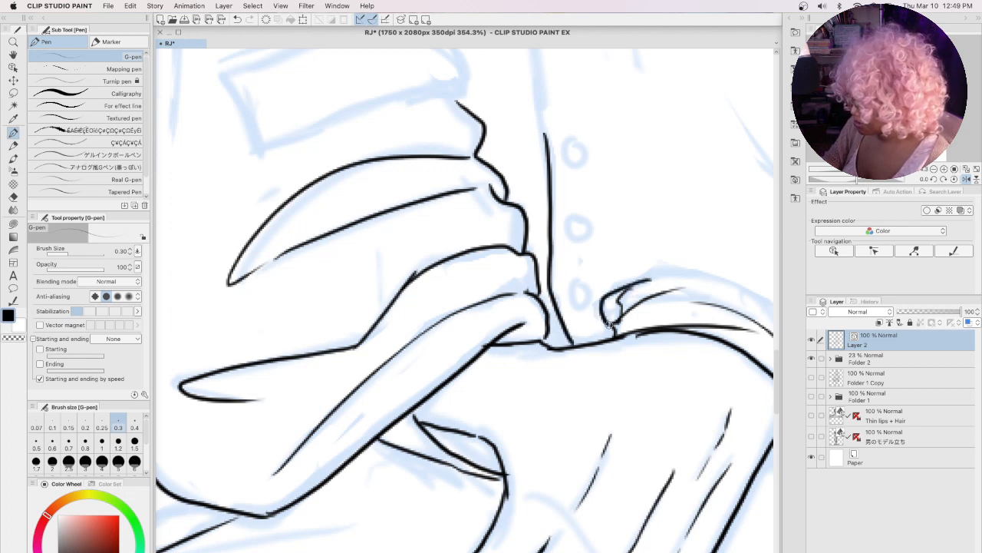
left_click_drag(579, 285, 588, 288)
mouse_move(573, 226)
left_mouse_down()
mouse_move(567, 239)
mouse_move(585, 218)
left_mouse_up()
left_click_drag(567, 144, 572, 141)
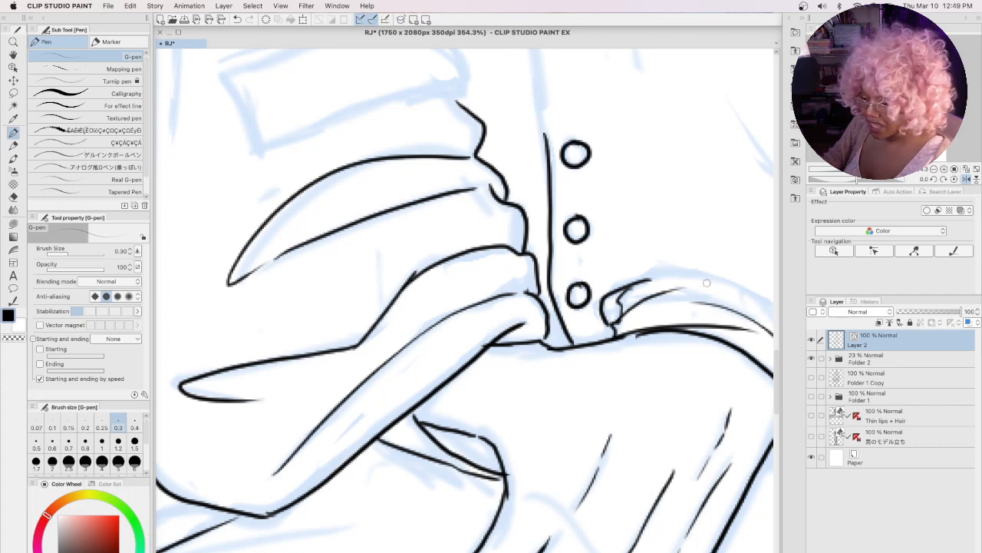
Step: Ink the right sleeve's bulging outer fold down to the wrist and the cuff's curved upper edge
key("space")
left_click_drag(706, 316, 497, 447)
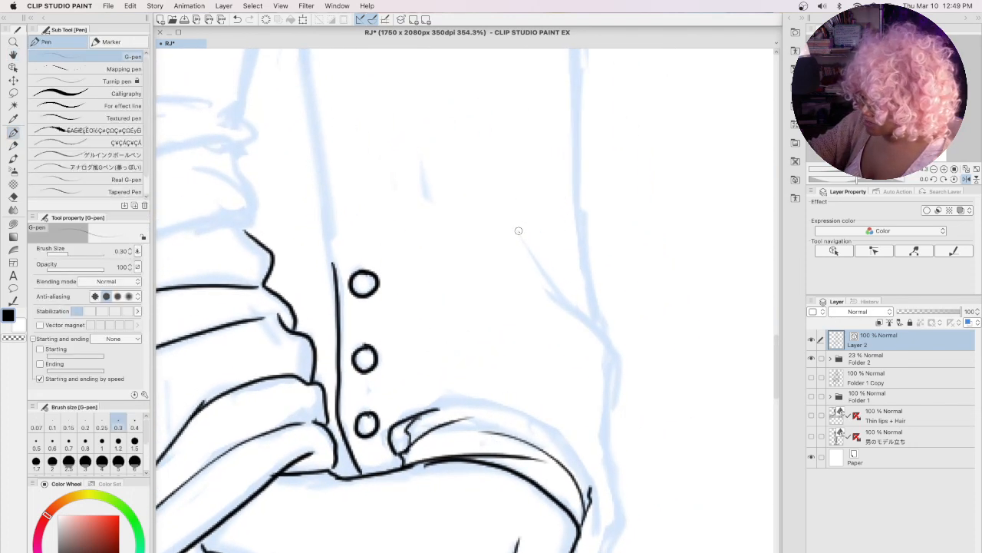
mouse_move(519, 230)
left_mouse_down()
mouse_move(613, 370)
mouse_move(611, 542)
left_mouse_up()
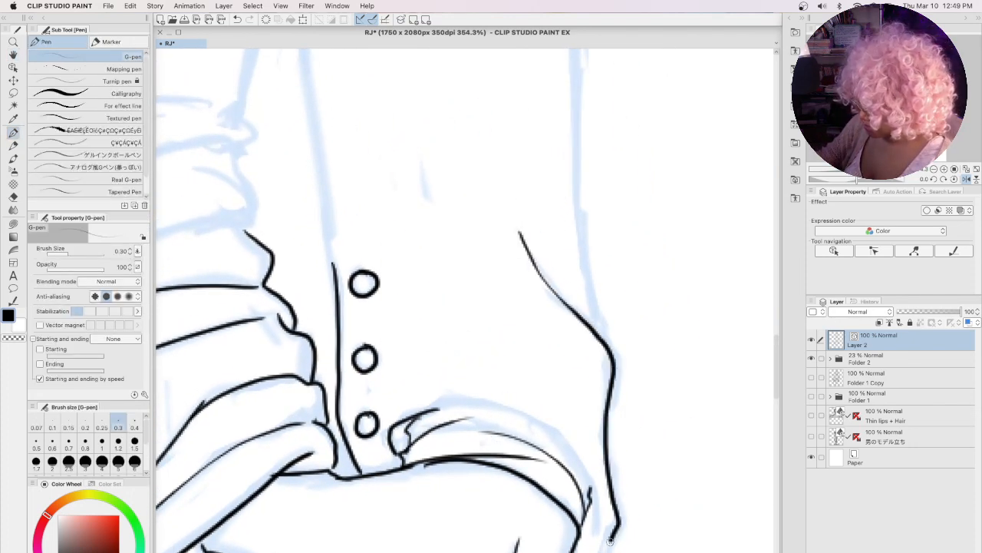
mouse_move(439, 408)
left_mouse_down()
mouse_move(470, 400)
mouse_move(549, 429)
mouse_move(592, 490)
mouse_move(596, 551)
left_mouse_up()
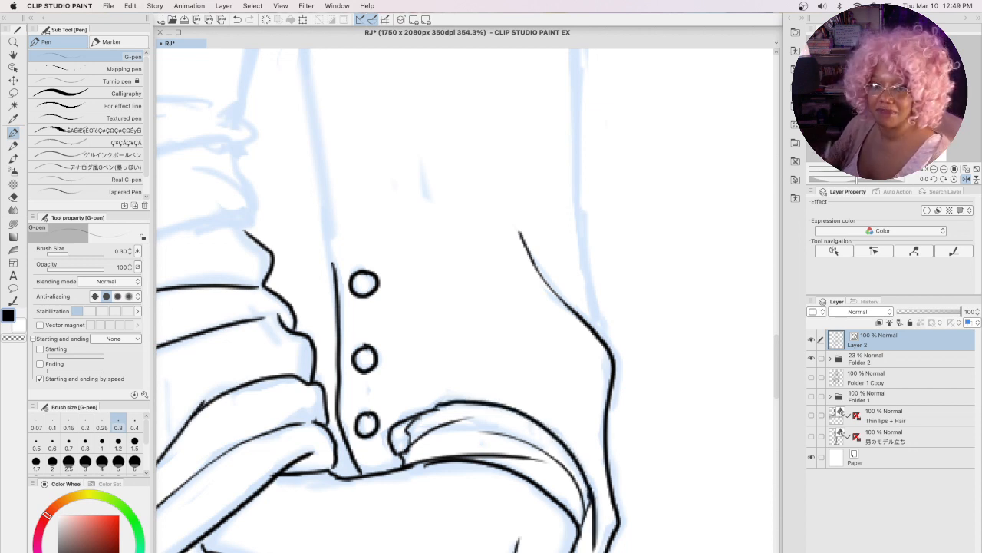
Step: Ink the right sleeve's outer forearm edge from the folds below the elbow, including the curved overlap fold, down to the bulging lower fold
key("space")
left_click_drag(616, 126, 643, 297)
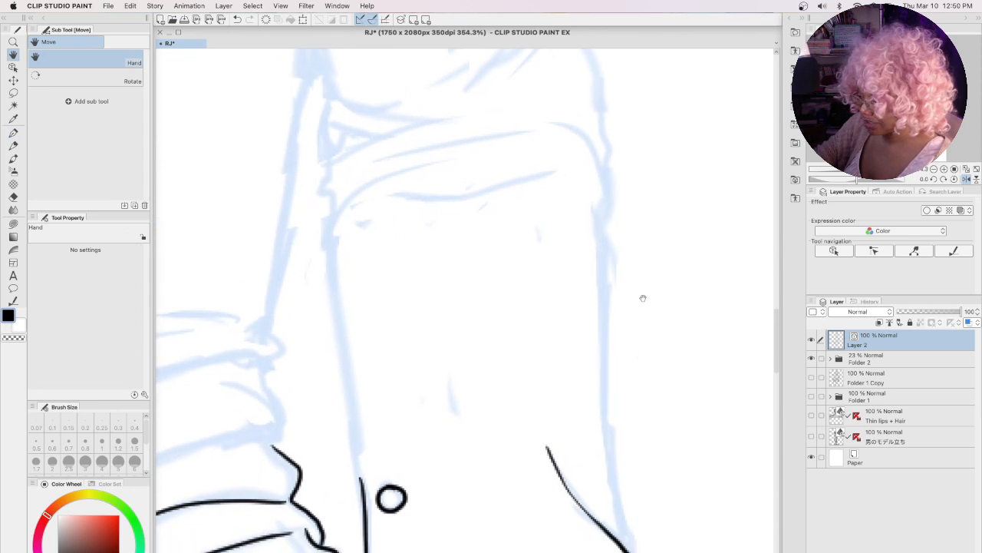
left_click_drag(601, 102, 606, 150)
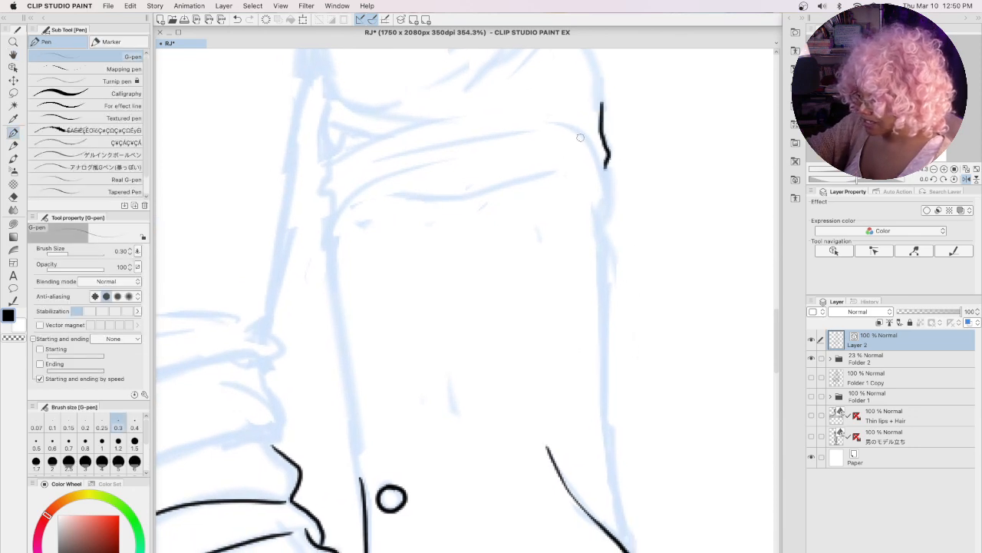
mouse_move(562, 120)
left_mouse_down()
mouse_move(585, 136)
mouse_move(605, 189)
mouse_move(603, 551)
left_mouse_up()
Step: Ink the right sleeve's bumpy inner edge below the elbow down to the cuff and the creases running across the upper forearm
mouse_move(330, 162)
left_mouse_down()
mouse_move(319, 187)
mouse_move(331, 211)
mouse_move(403, 171)
left_mouse_up()
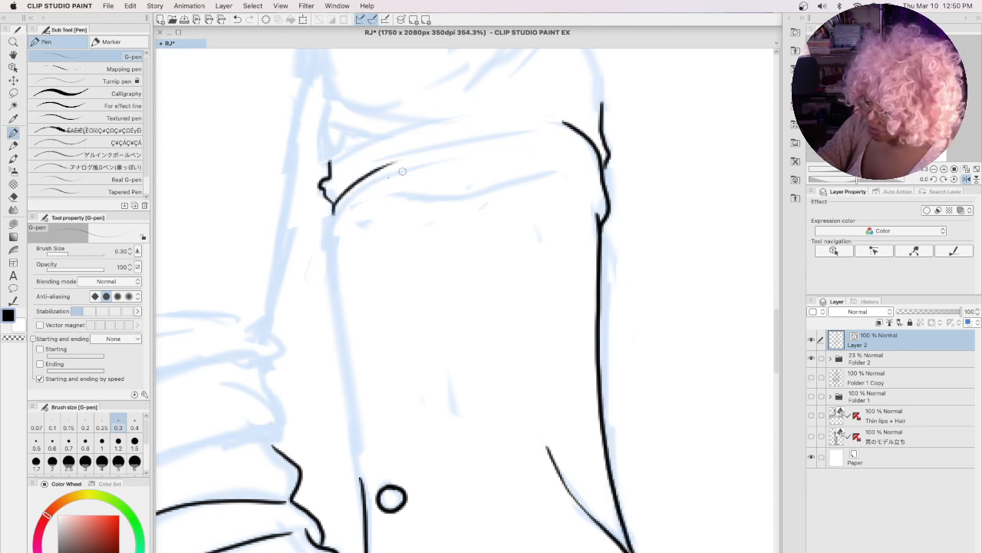
mouse_move(330, 244)
left_mouse_down()
mouse_move(359, 218)
mouse_move(535, 177)
left_mouse_up()
left_click_drag(338, 202, 459, 146)
left_click_drag(395, 155, 557, 135)
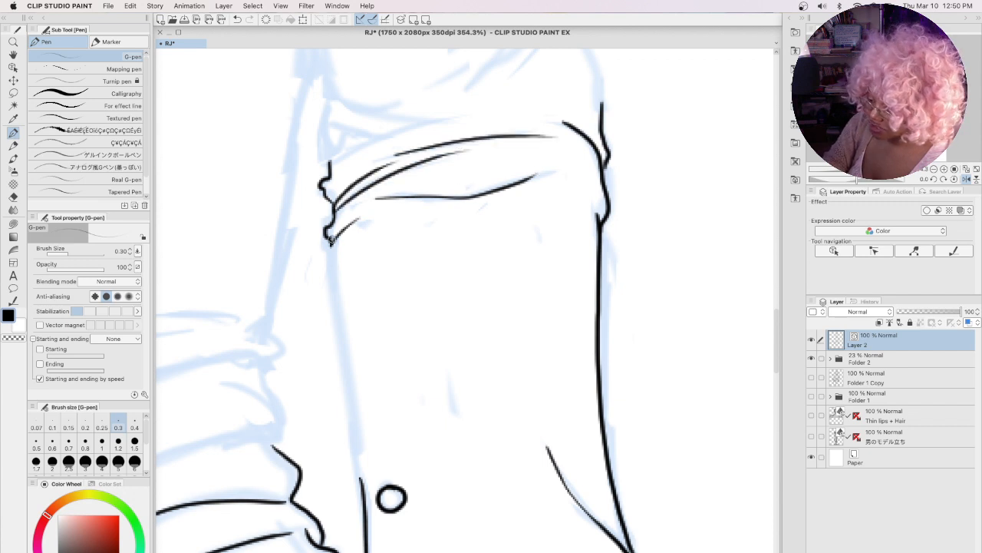
left_click_drag(330, 241, 362, 491)
Step: Ink the right sleeve's inner edge at the elbow and the curved, overlapping creases that start from it
mouse_move(484, 258)
left_mouse_down()
mouse_move(529, 389)
mouse_move(550, 496)
left_mouse_up()
mouse_move(384, 211)
left_mouse_down()
mouse_move(389, 339)
mouse_move(527, 338)
left_mouse_up()
mouse_move(389, 343)
left_mouse_down()
mouse_move(382, 373)
mouse_move(397, 418)
left_mouse_up()
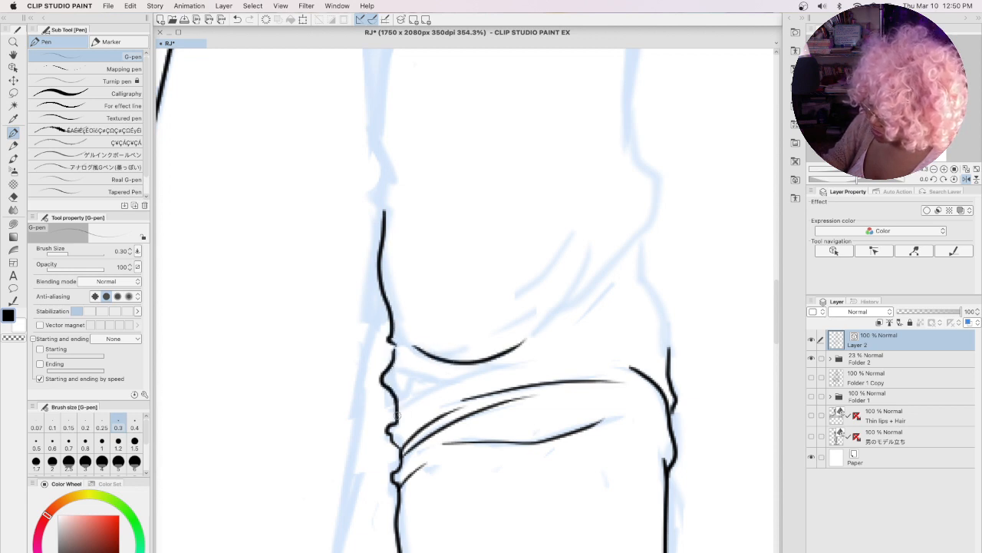
left_click_drag(401, 372, 432, 378)
mouse_move(406, 411)
left_mouse_down()
mouse_move(445, 382)
mouse_move(533, 353)
left_mouse_up()
Step: Ink the long diagonal creases at the right elbow and the sleeve's pointed outer elbow edge down to the forearm folds
mouse_move(569, 234)
left_mouse_down()
mouse_move(485, 330)
mouse_move(600, 213)
left_mouse_up()
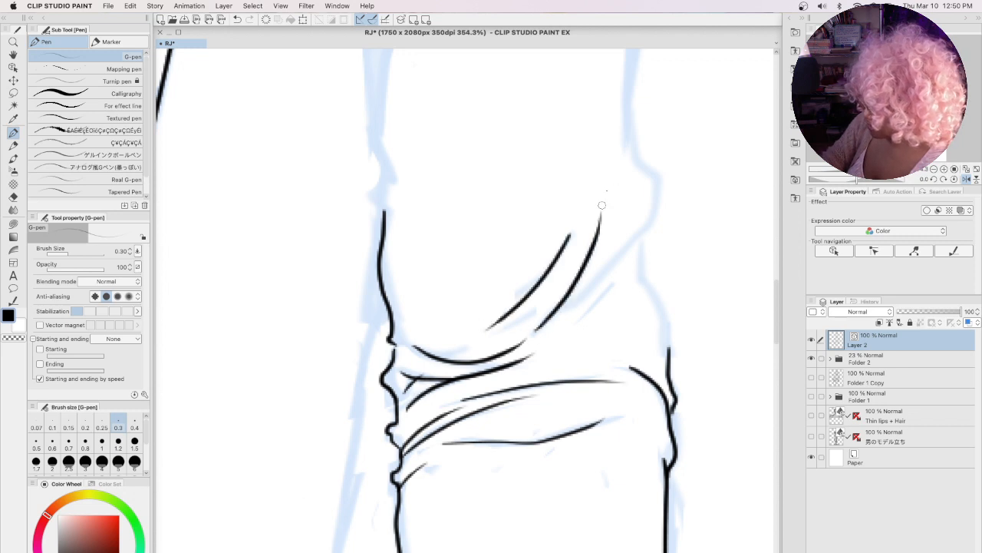
mouse_move(631, 121)
left_mouse_down()
mouse_move(657, 184)
mouse_move(643, 244)
mouse_move(580, 301)
left_mouse_up()
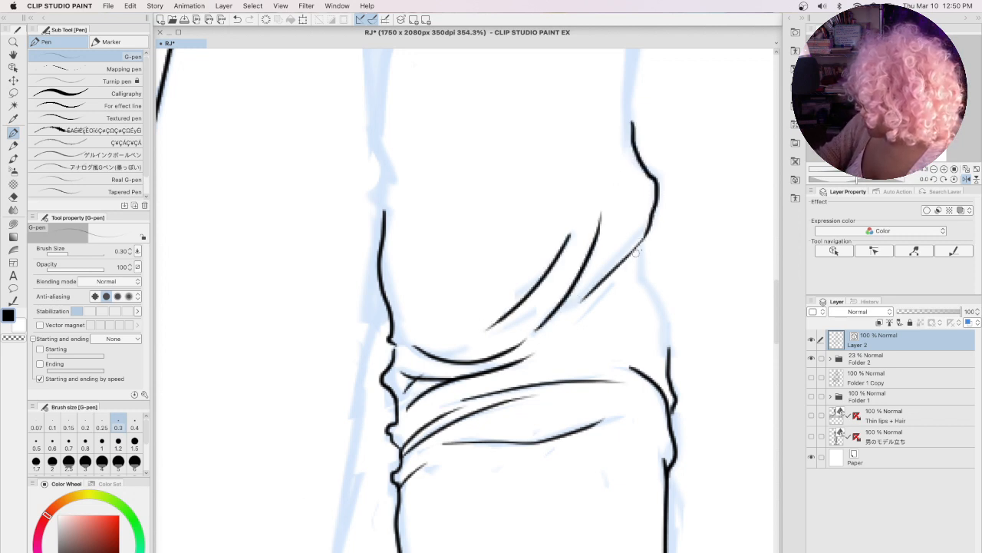
mouse_move(645, 241)
left_mouse_down()
mouse_move(640, 266)
mouse_move(669, 368)
left_mouse_up()
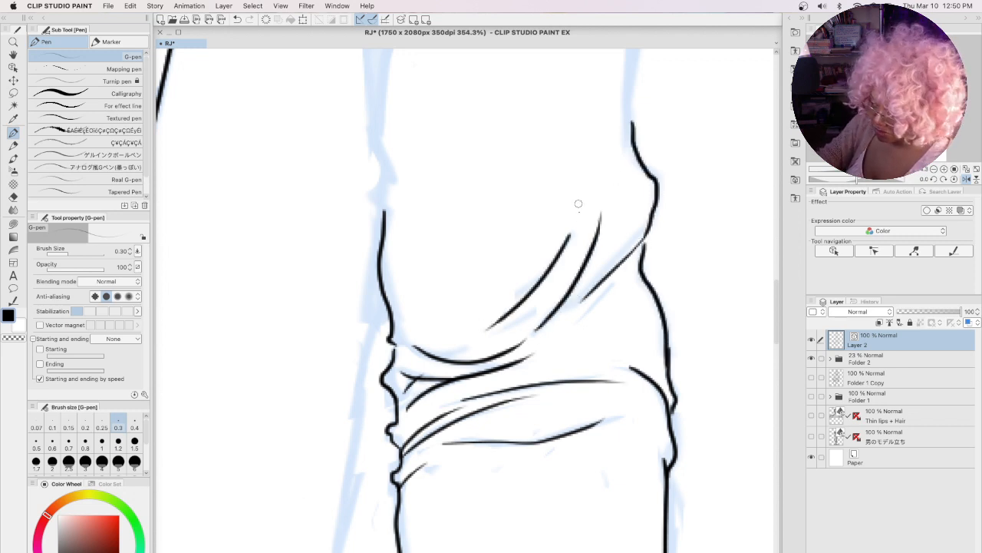
Step: Ink the right upper arm's inner edge and its outer edge up to the shoulder, with the overlapping fold on the outer side
left_click_drag(579, 204, 592, 437)
mouse_move(394, 239)
left_mouse_down()
mouse_move(397, 336)
mouse_move(416, 399)
mouse_move(404, 420)
mouse_move(411, 445)
left_mouse_up()
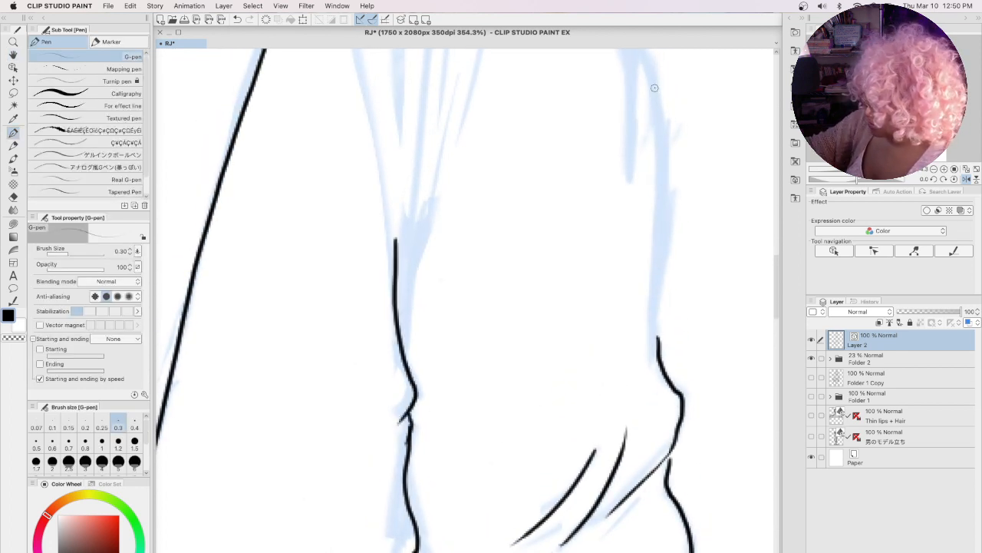
mouse_move(655, 88)
left_mouse_down()
mouse_move(664, 196)
mouse_move(647, 389)
left_mouse_up()
left_click_drag(617, 161, 544, 437)
mouse_move(501, 100)
left_mouse_down()
mouse_move(536, 158)
mouse_move(547, 204)
left_mouse_up()
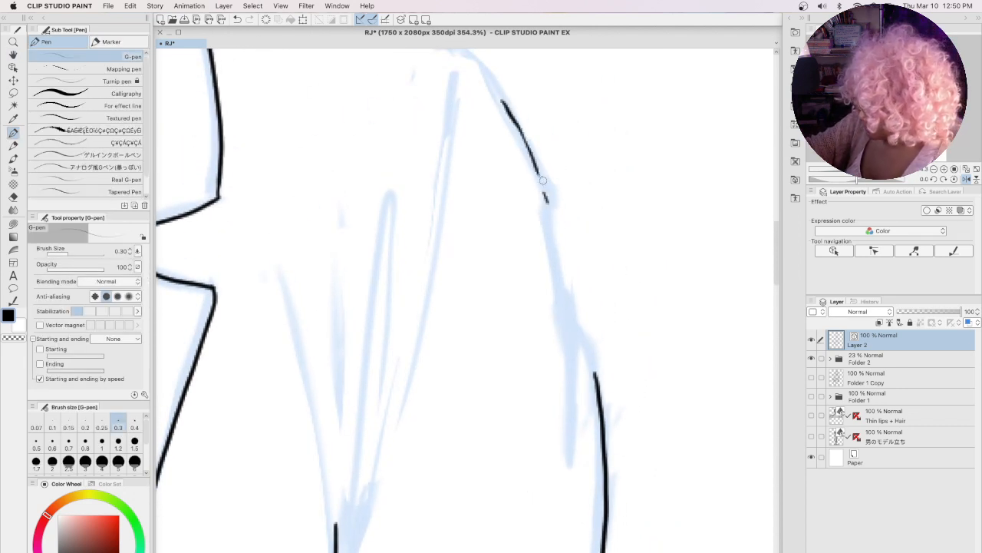
mouse_move(537, 165)
left_mouse_down()
mouse_move(554, 207)
mouse_move(568, 472)
left_mouse_up()
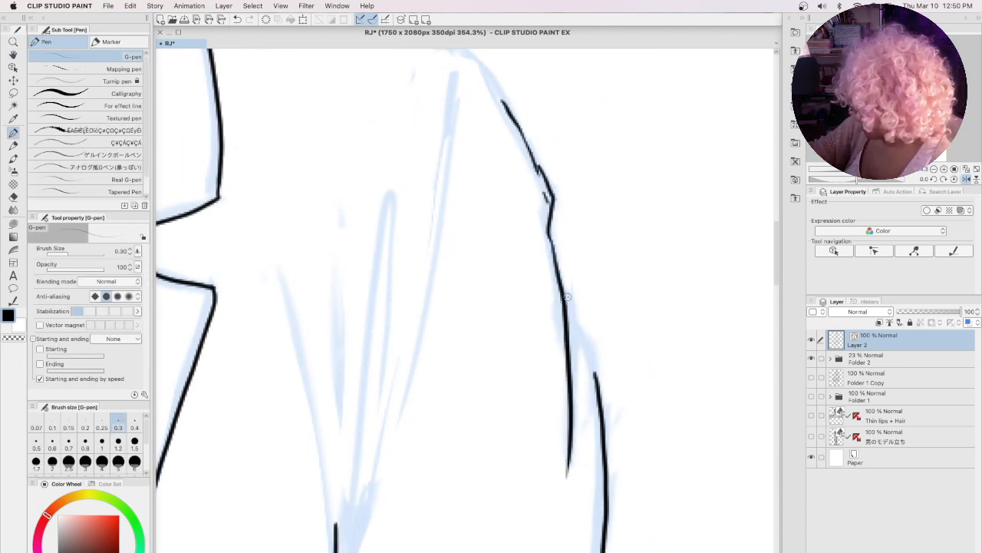
left_click_drag(568, 296, 593, 411)
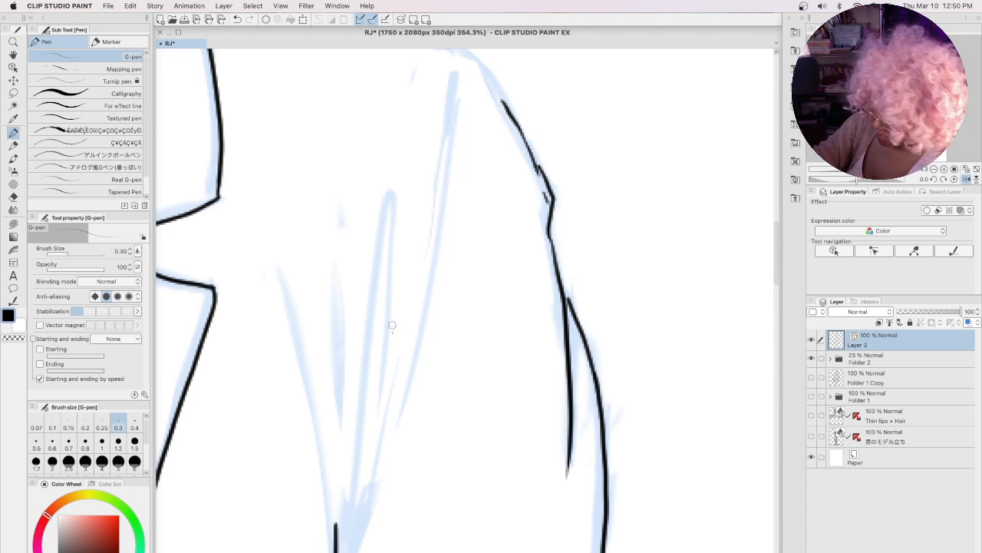
Step: Ink the long creases fanning up from the right armpit toward the shoulder, including the narrow pointed fold
mouse_move(377, 413)
left_mouse_down()
mouse_move(390, 178)
mouse_move(345, 529)
left_mouse_up()
left_click_drag(278, 290, 343, 537)
left_click_drag(343, 434, 351, 247)
left_click_drag(456, 71, 397, 432)
key("h")
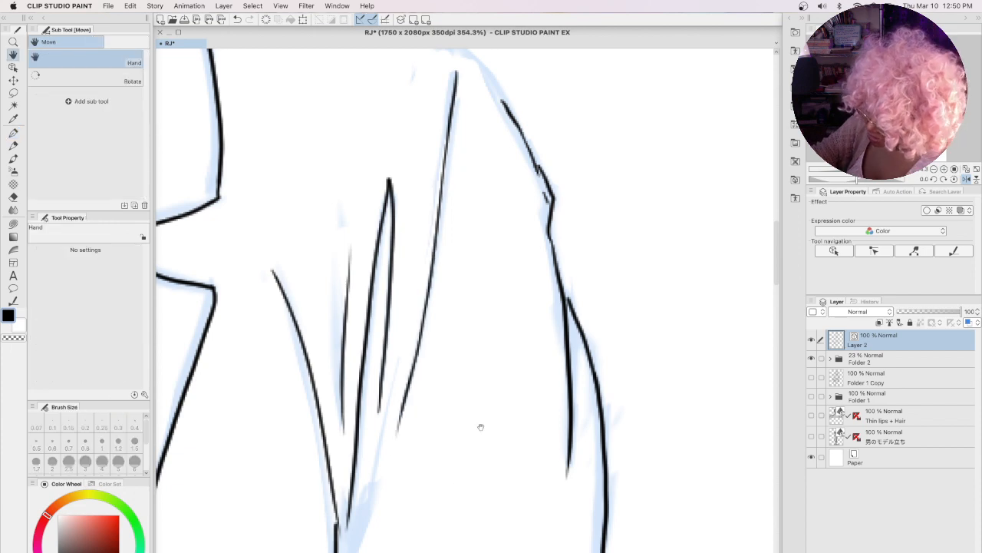
left_click_drag(481, 427, 577, 165)
left_click_drag(489, 115, 441, 390)
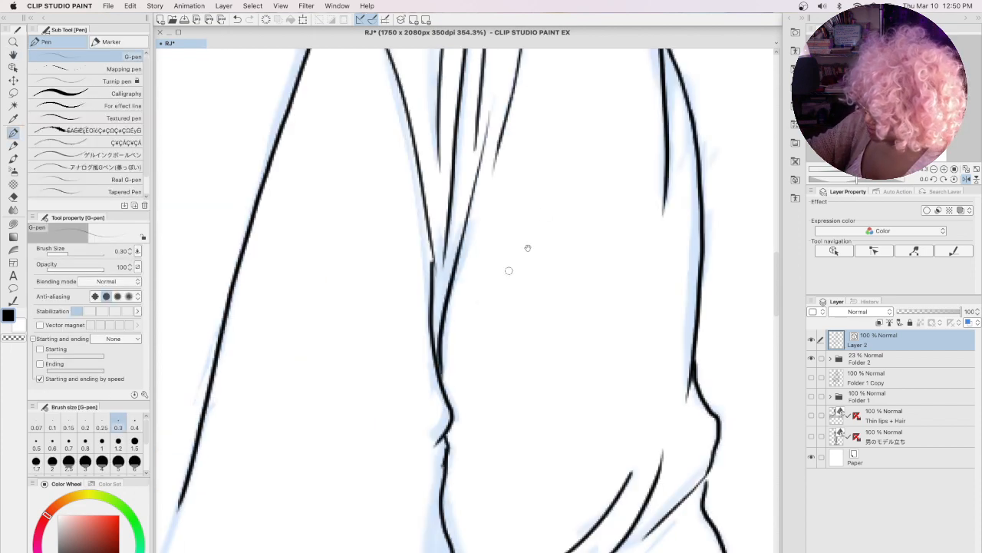
Step: Ink the right shoulder line from the lapel to the top of the sleeve's outer edge
key("space")
left_click_drag(568, 77, 462, 362)
left_click_drag(474, 246, 538, 342)
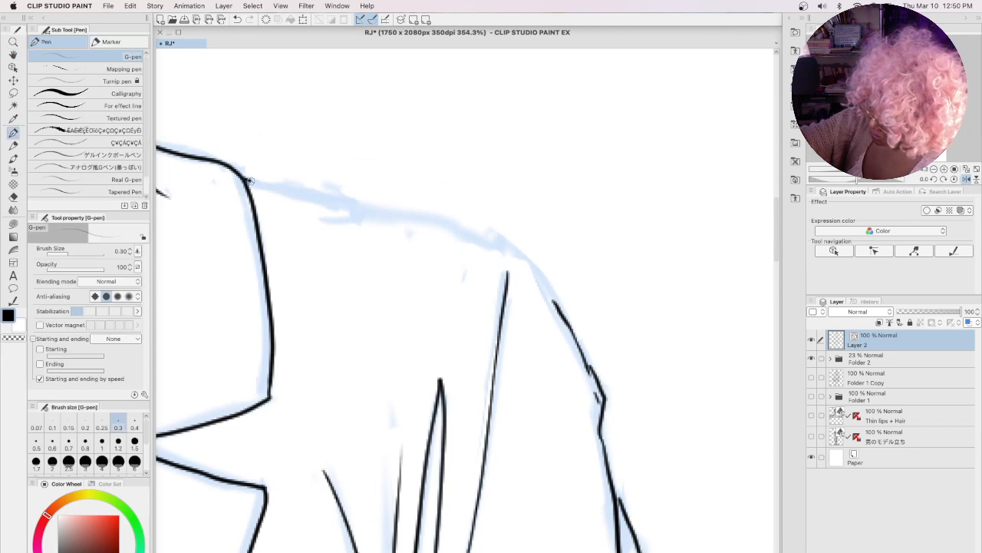
mouse_move(250, 181)
left_mouse_down()
mouse_move(378, 219)
mouse_move(474, 232)
mouse_move(520, 256)
mouse_move(557, 308)
left_mouse_up()
Step: Ink the jacket's right side edge from the sleeve down to the pocket flap, and the creases on and above the flap
key("space")
mouse_move(503, 482)
left_mouse_down()
mouse_move(532, 219)
mouse_move(496, 460)
mouse_move(514, 503)
mouse_move(622, 266)
left_mouse_up()
mouse_move(637, 184)
left_mouse_down()
mouse_move(607, 392)
mouse_move(616, 426)
mouse_move(604, 439)
mouse_move(420, 469)
mouse_move(407, 535)
mouse_move(623, 507)
left_mouse_up()
left_click_drag(603, 434, 612, 474)
mouse_move(522, 453)
left_mouse_down()
mouse_move(592, 460)
mouse_move(619, 477)
mouse_move(620, 513)
left_mouse_up()
left_click_drag(402, 423, 550, 400)
left_click_drag(503, 376, 570, 376)
Step: Ink the right lapel's inner and outer edges down the jacket front until they converge beside the shirt buttons
mouse_move(291, 80)
left_mouse_down()
mouse_move(307, 211)
mouse_move(308, 491)
left_mouse_up()
mouse_move(399, 75)
left_mouse_down()
mouse_move(365, 175)
mouse_move(330, 485)
left_mouse_up()
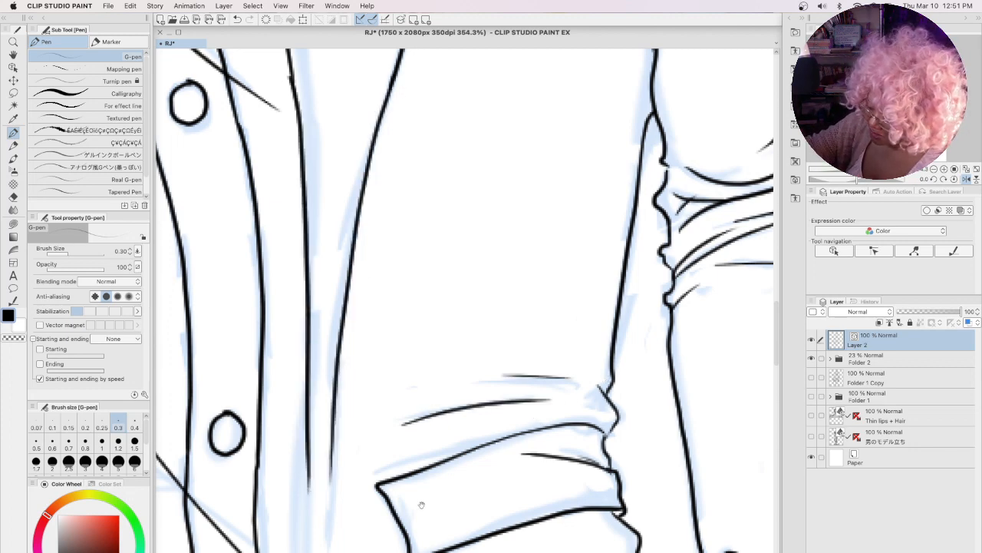
key("space")
left_click_drag(421, 505, 559, 167)
left_click_drag(444, 124, 424, 465)
left_click_drag(470, 127, 435, 373)
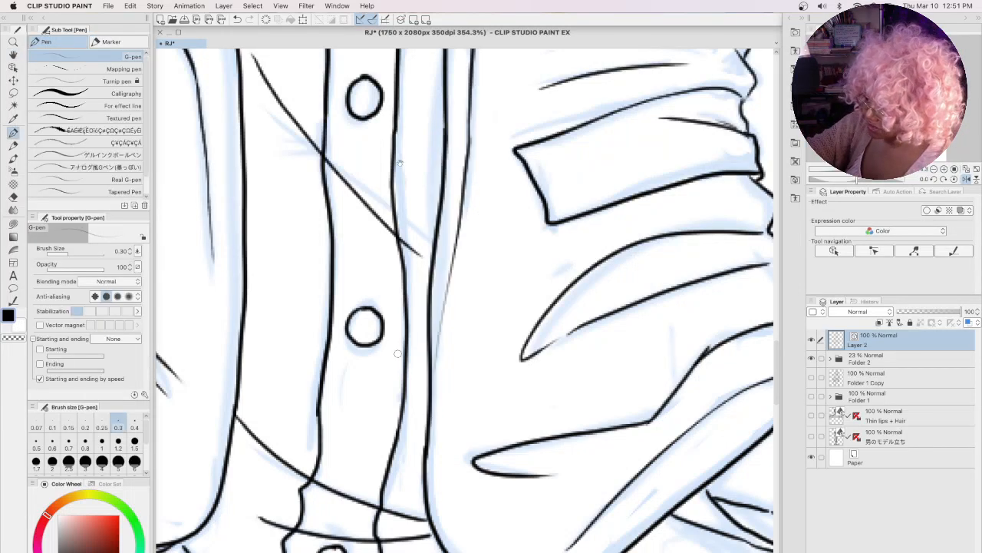
key("space")
left_click_drag(399, 163, 479, 541)
left_click_drag(476, 180, 531, 545)
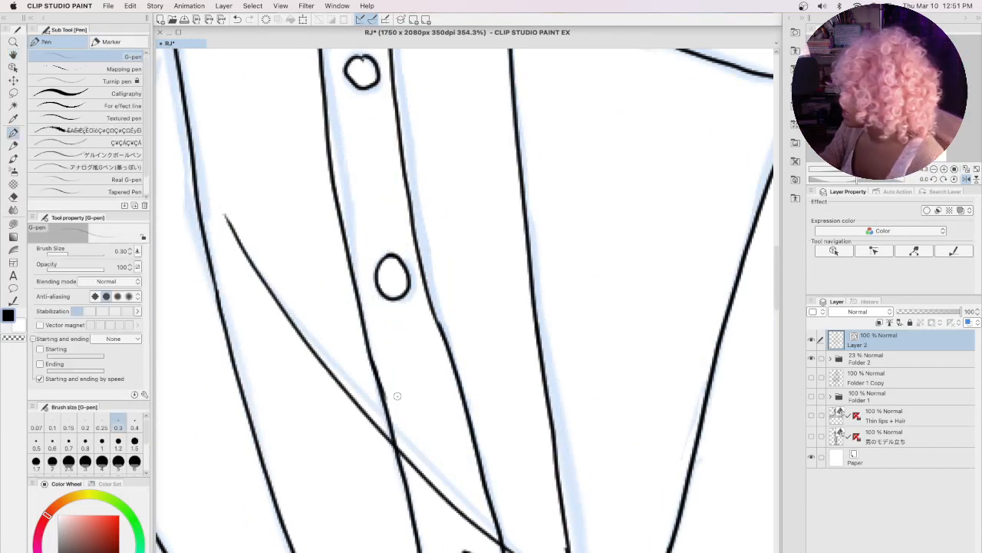
Step: Fill in two thick black stripes on each side of the shirt collar and save the file
scroll(397, 395, "down", 5)
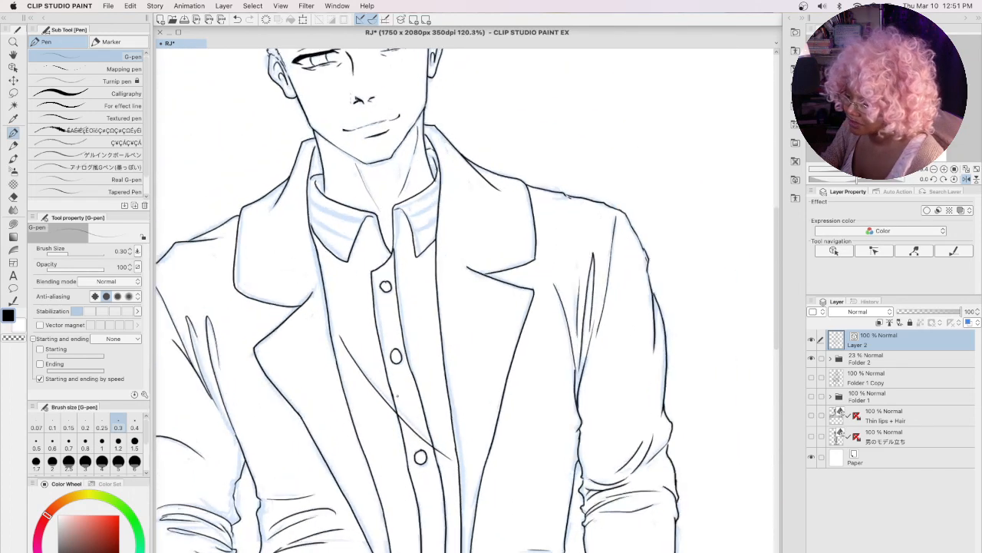
scroll(397, 395, "up", 1)
key("space")
mouse_move(452, 209)
left_mouse_down()
mouse_move(497, 363)
mouse_move(509, 481)
mouse_move(481, 284)
mouse_move(509, 270)
mouse_move(466, 288)
mouse_move(511, 269)
mouse_move(450, 297)
mouse_move(503, 276)
mouse_move(451, 299)
mouse_move(495, 281)
mouse_move(479, 294)
mouse_move(517, 259)
mouse_move(458, 294)
mouse_move(516, 258)
mouse_move(488, 287)
left_mouse_up()
scroll(477, 250, "up", 2)
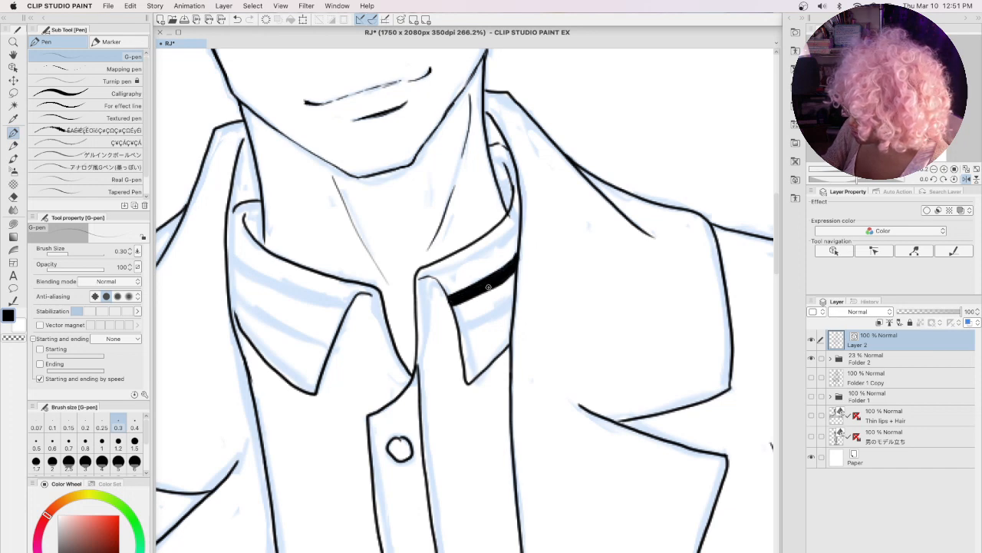
mouse_move(467, 333)
left_mouse_down()
mouse_move(511, 306)
mouse_move(461, 331)
mouse_move(462, 340)
mouse_move(512, 308)
mouse_move(464, 341)
mouse_move(498, 326)
left_mouse_up()
mouse_move(228, 247)
left_mouse_down()
mouse_move(247, 269)
mouse_move(350, 310)
left_mouse_up()
mouse_move(228, 227)
left_mouse_down()
mouse_move(276, 270)
mouse_move(354, 297)
mouse_move(262, 274)
mouse_move(228, 231)
mouse_move(241, 260)
mouse_move(251, 264)
mouse_move(243, 250)
mouse_move(316, 294)
mouse_move(278, 286)
mouse_move(338, 298)
mouse_move(302, 285)
mouse_move(347, 299)
left_mouse_up()
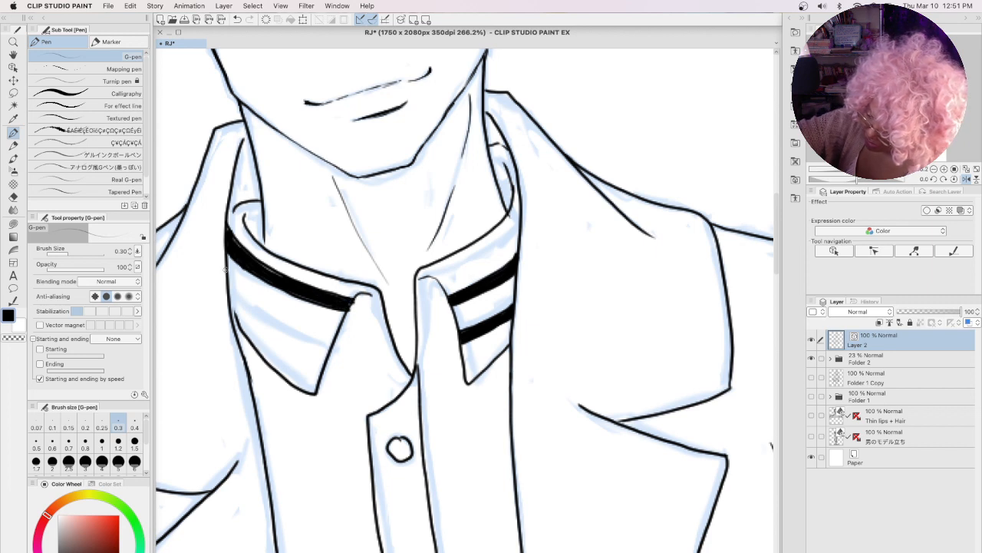
mouse_move(225, 270)
left_mouse_down()
mouse_move(246, 297)
mouse_move(334, 342)
left_mouse_up()
left_click_drag(227, 301, 329, 351)
mouse_move(229, 283)
left_mouse_down()
mouse_move(248, 317)
mouse_move(248, 298)
mouse_move(293, 340)
mouse_move(239, 294)
mouse_move(274, 336)
mouse_move(270, 328)
mouse_move(315, 341)
mouse_move(274, 319)
mouse_move(298, 343)
mouse_move(325, 347)
left_mouse_up()
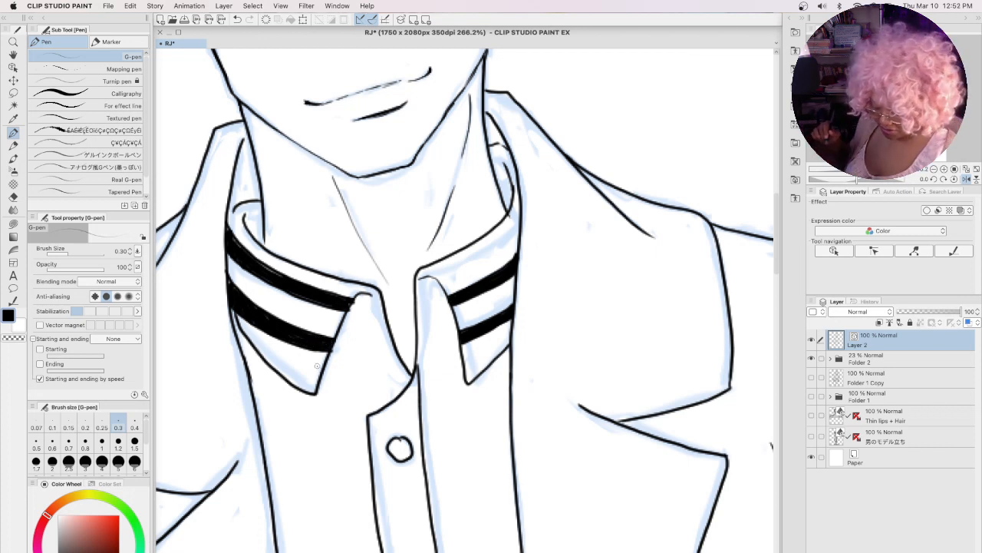
key("super+s")
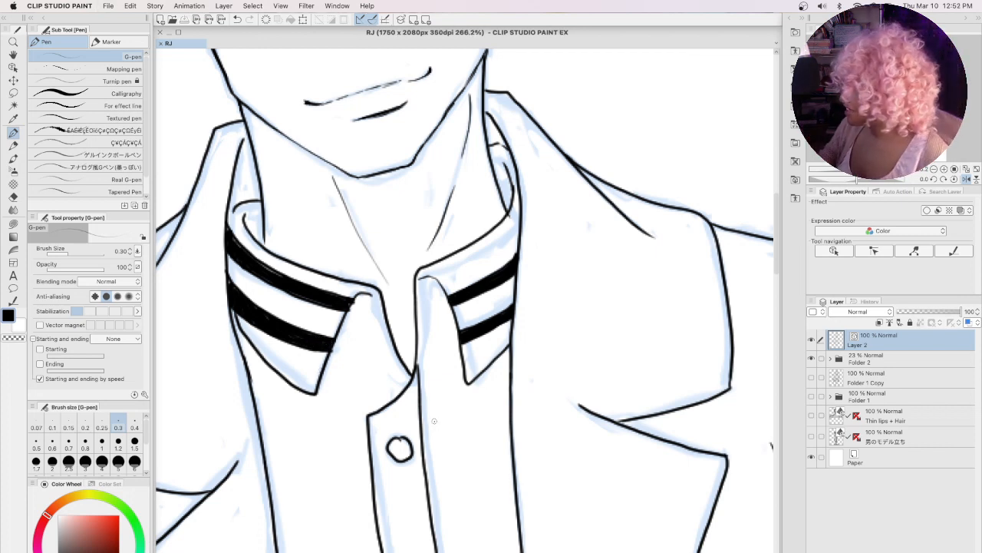
Step: Hide the sketch in Folder 2 and flip the canvas view horizontally to check the upper body's line art
scroll(433, 421, "down", 10)
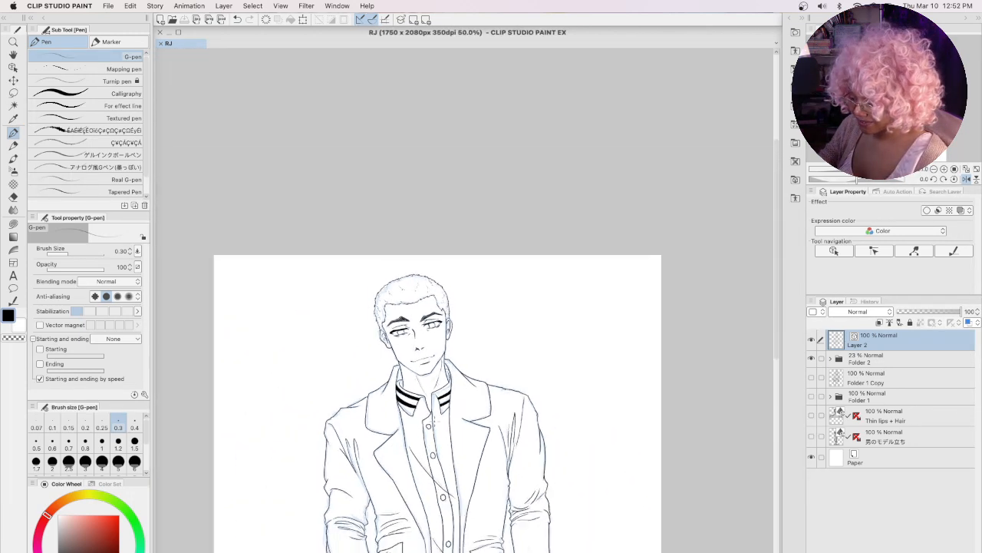
key("space")
left_click_drag(437, 421, 496, 256)
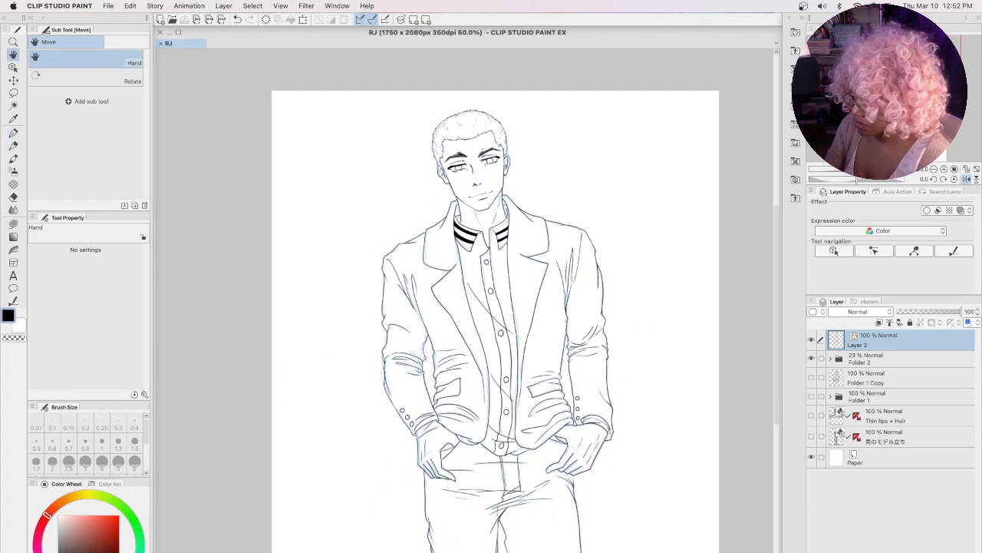
scroll(464, 169, "up", 3)
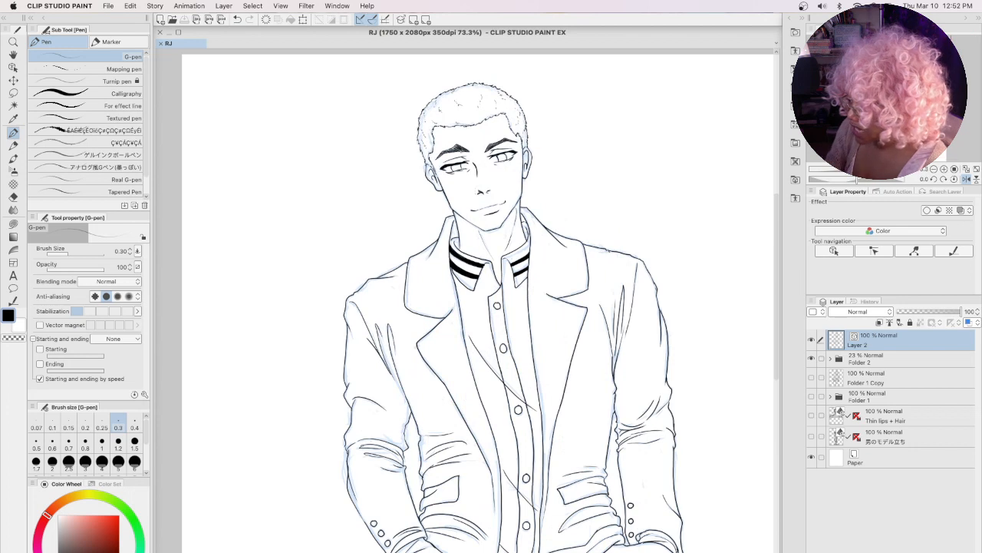
left_click_drag(451, 453, 491, 471)
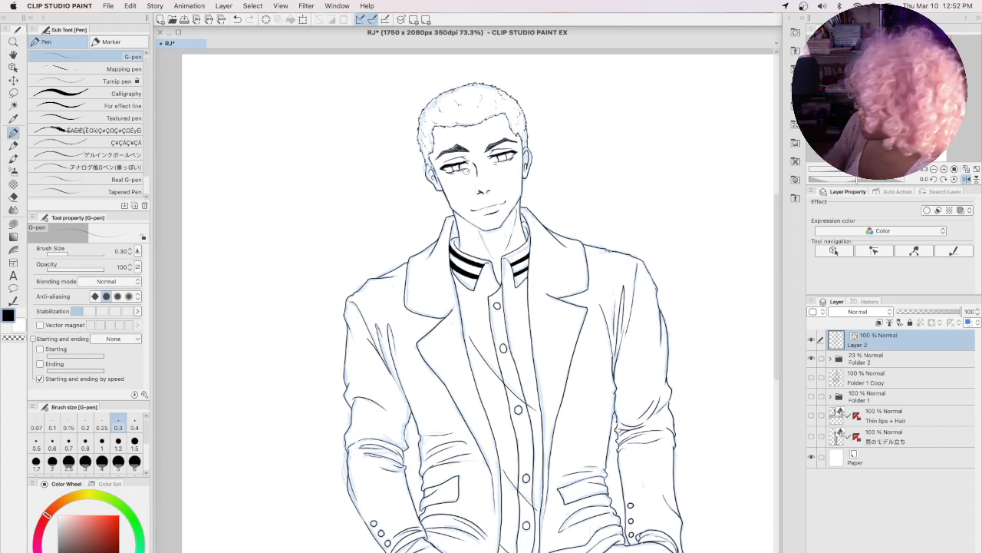
left_click(812, 357)
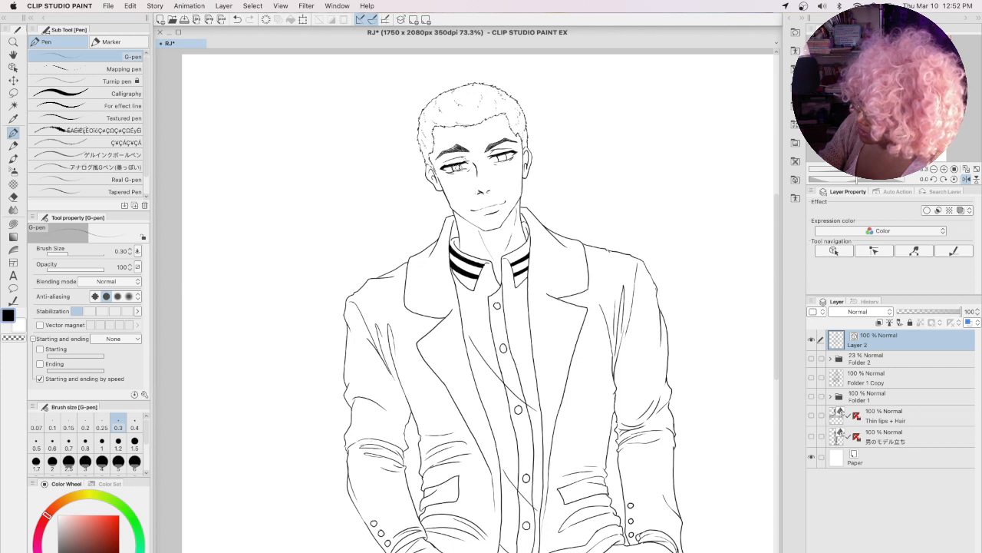
key("h")
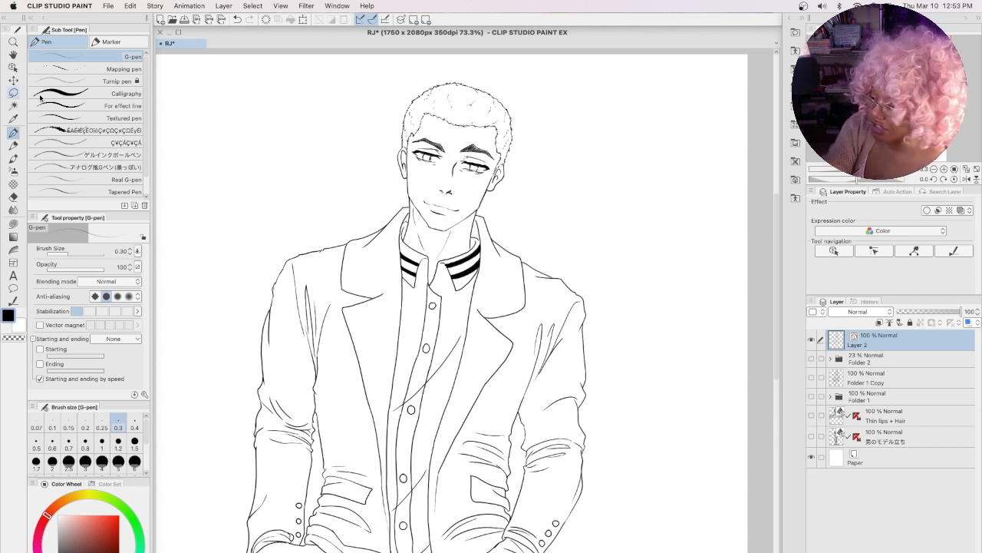
Step: Lasso the left half of the mouth in the flipped view
key("m")
mouse_move(432, 190)
left_mouse_down()
mouse_move(421, 198)
mouse_move(432, 216)
mouse_move(443, 194)
left_mouse_up()
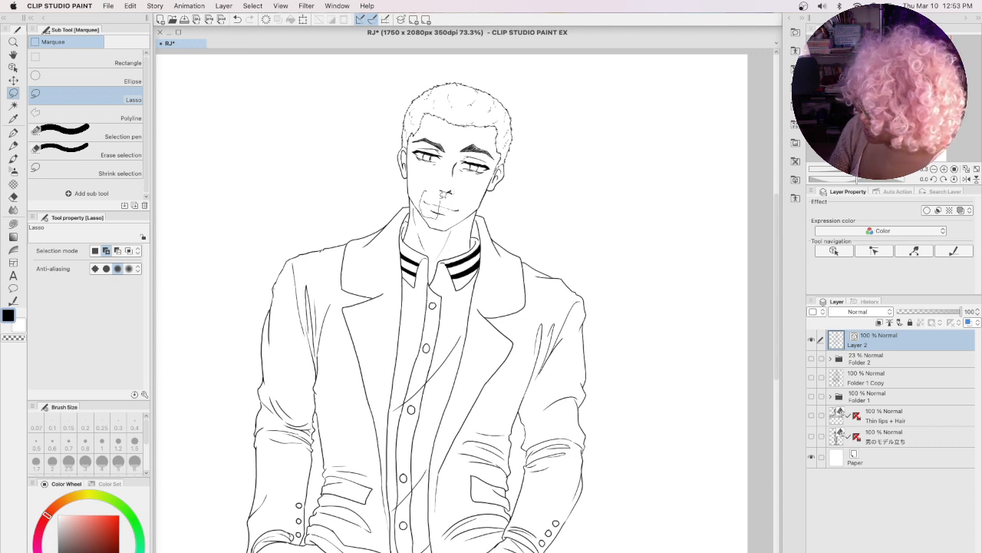
Step: Try a free transform on the lassoed half of the mouth, and undo it back to the active selection
key("super+t")
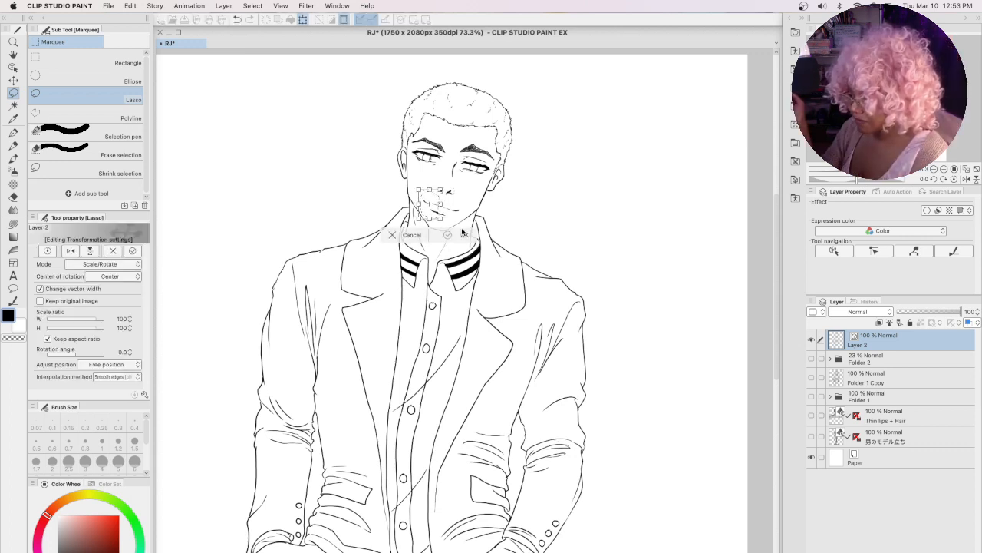
left_click(448, 234)
key("super+d")
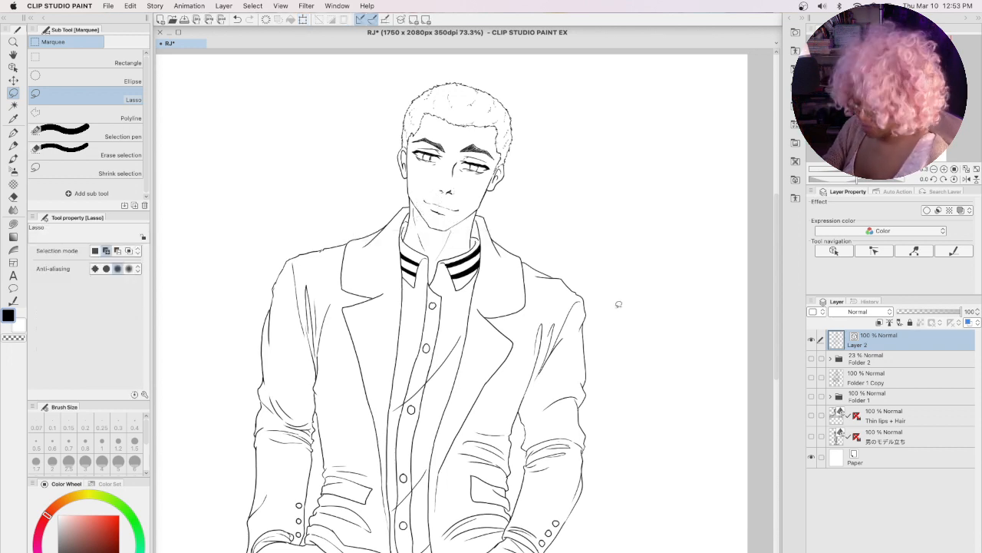
key("super+z")
key("super+z")
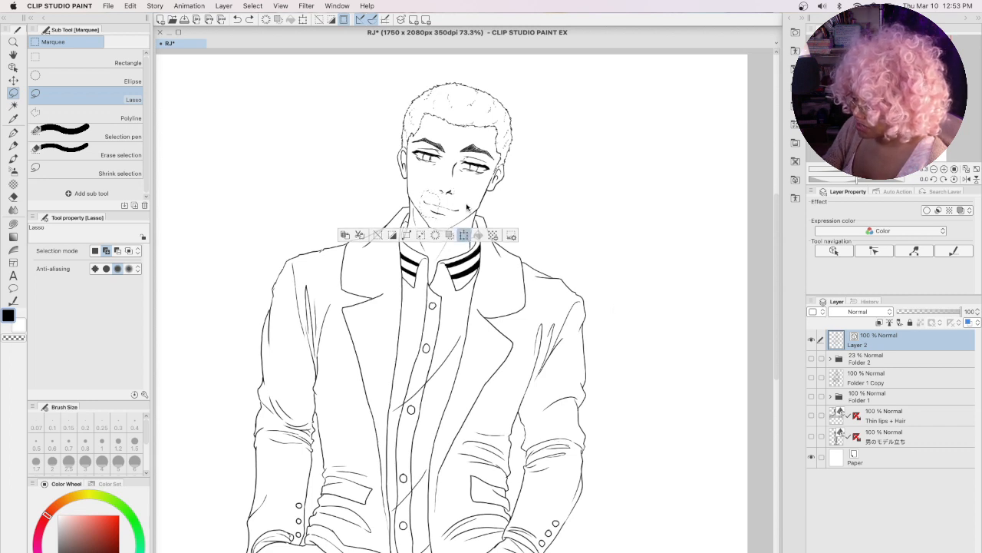
Step: Rotate the lassoed half of the mouth by 3.5 degrees and clear the selection
key("super+t")
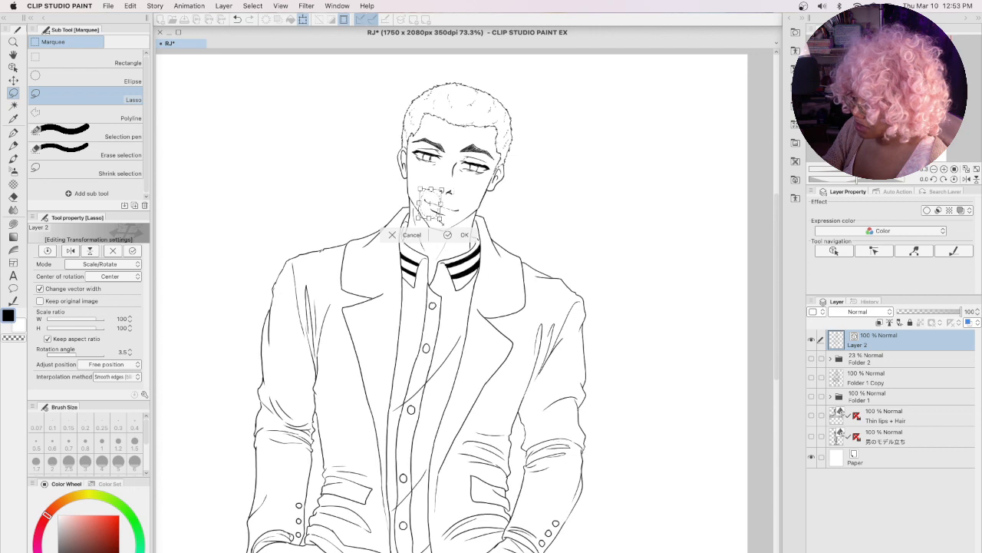
left_click(448, 235)
key("super+d")
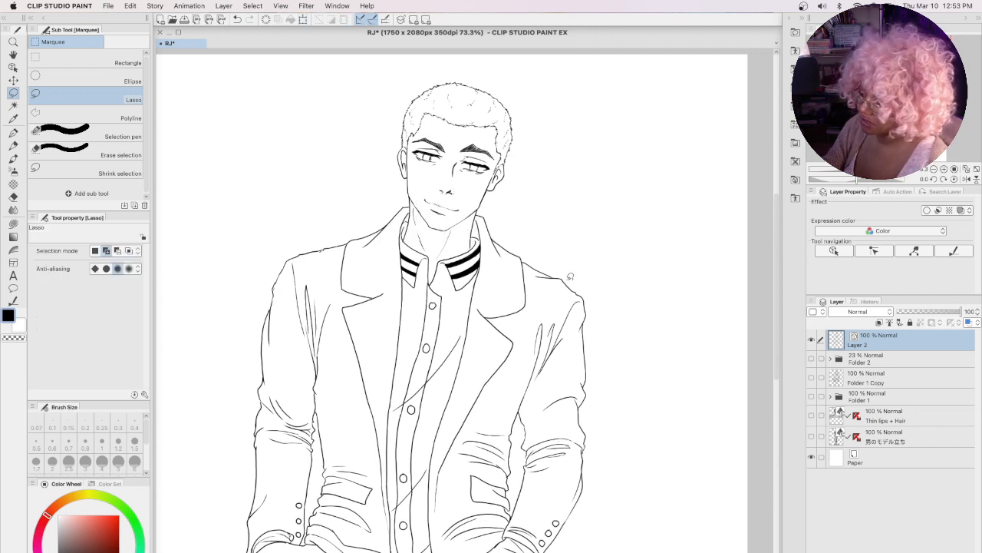
Step: Undo the latest edits to the mouth's line art
key("super+z")
key("super+z")
key("super+z")
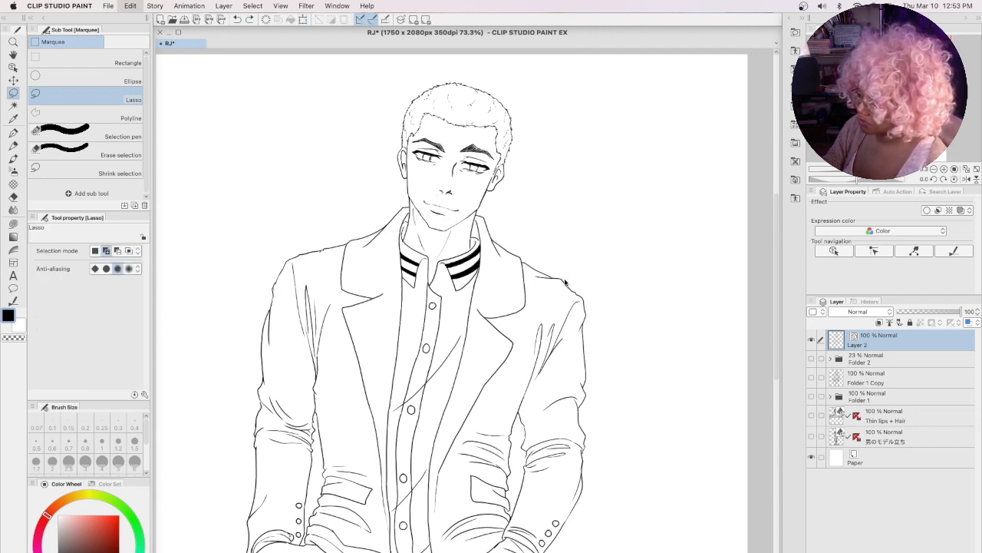
Step: Retouch the lip lines with the G-pen at size 0.30, undoing unwanted strokes, and save the file
left_click(13, 133)
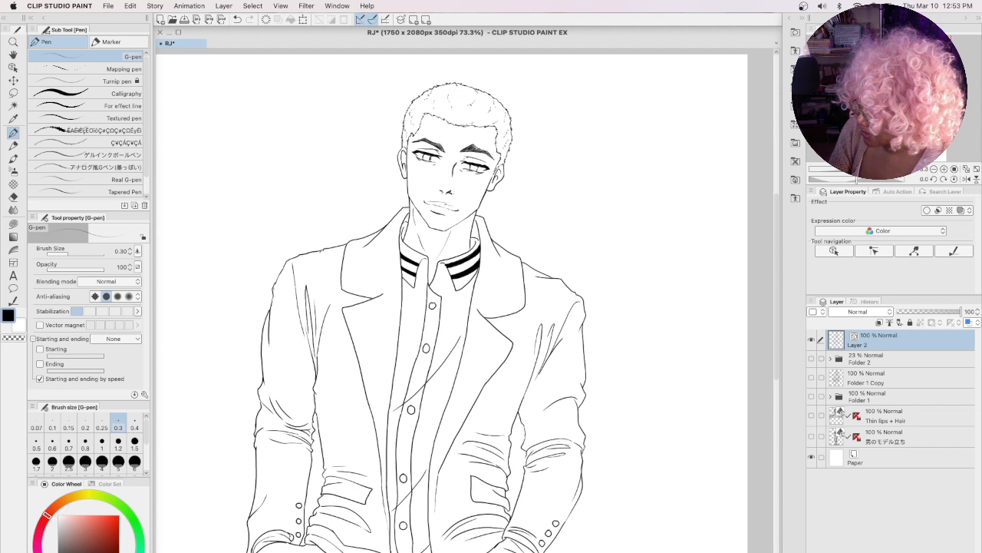
key("super+z")
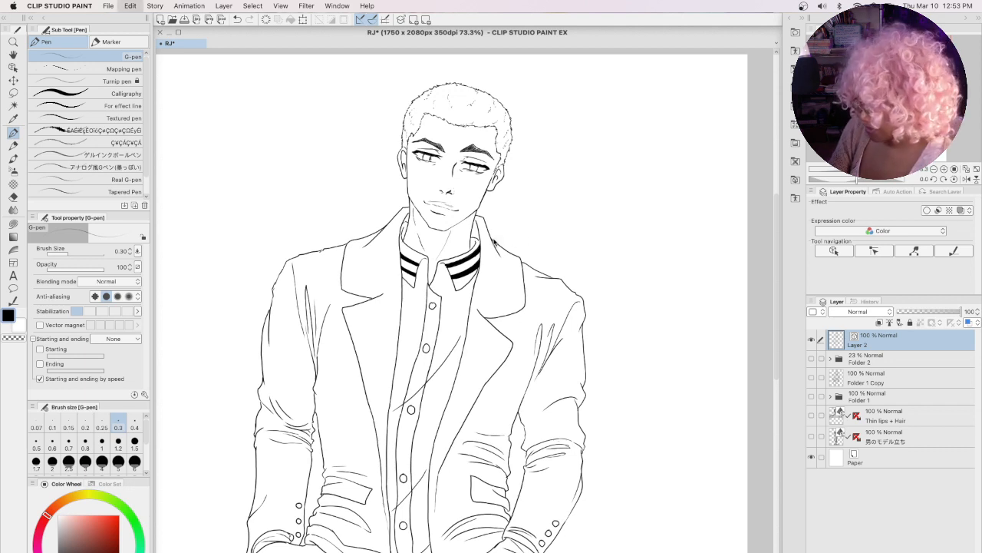
key("super+z")
key("super+z")
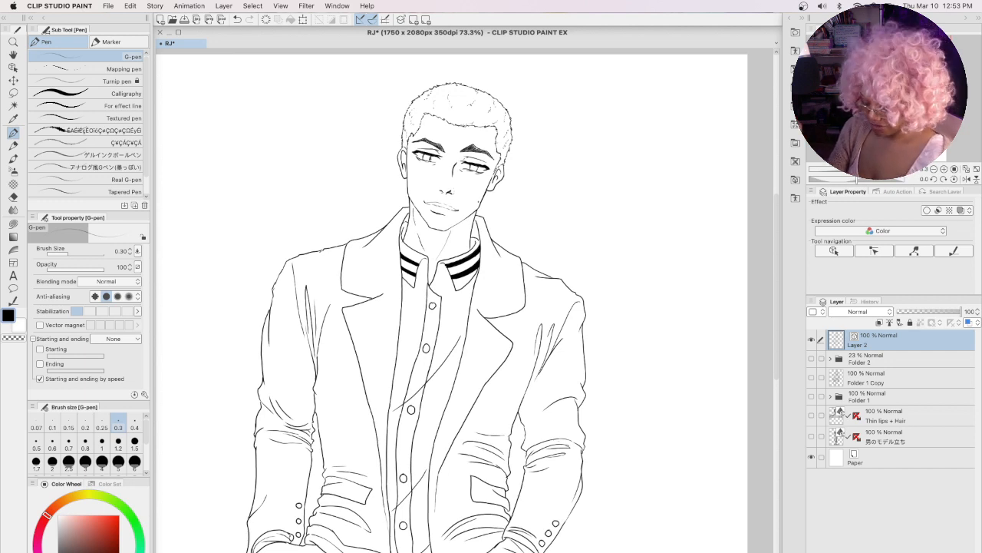
key("super+s")
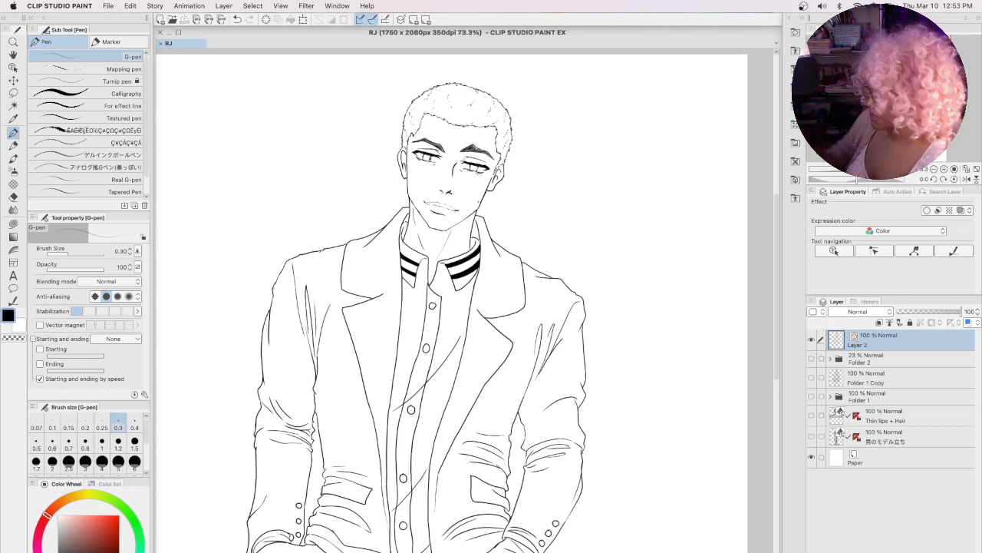
Step: Lasso the top of the character's hair on Layer 2, apply a scale/rotate transform to it, and clear the selection
scroll(441, 459, "down", 2)
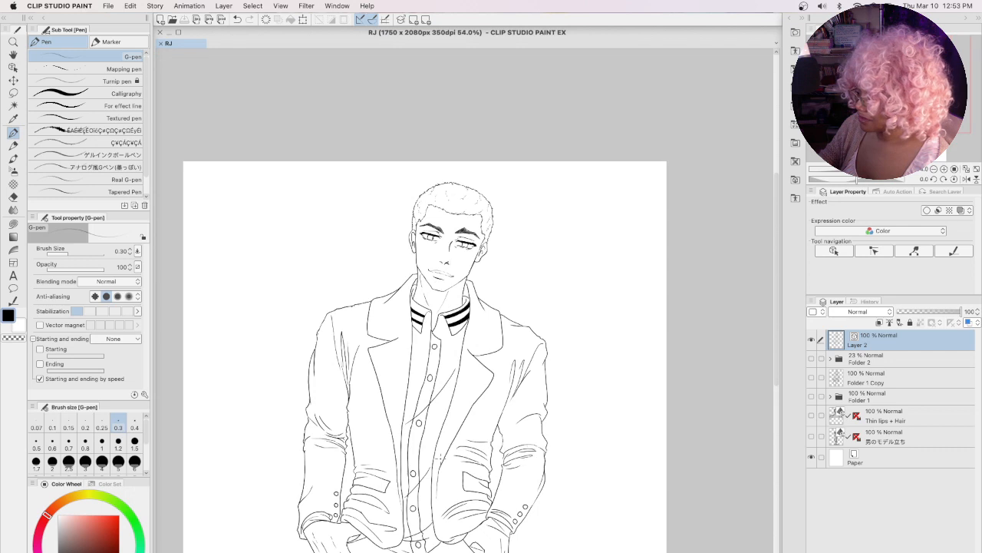
scroll(774, 276, "down", 2)
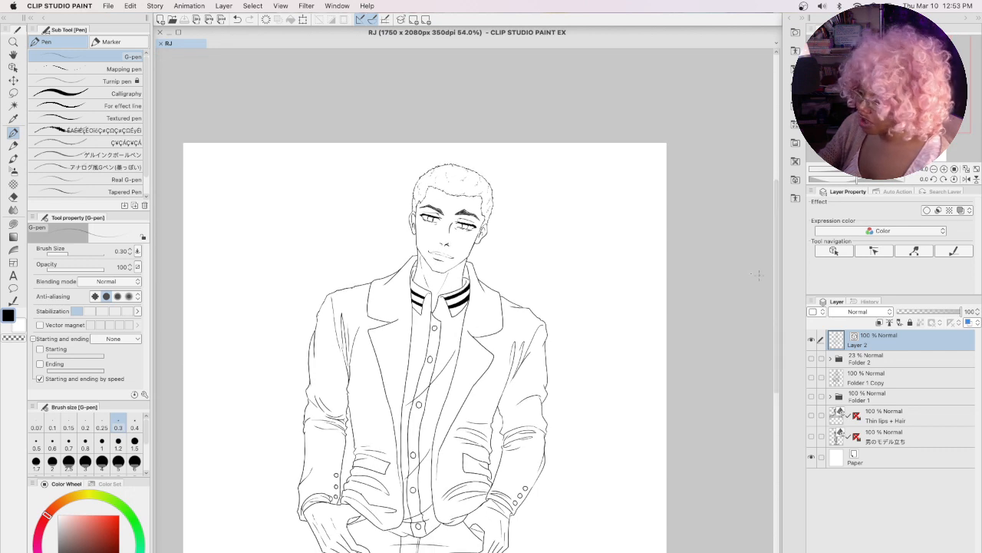
left_click(13, 93)
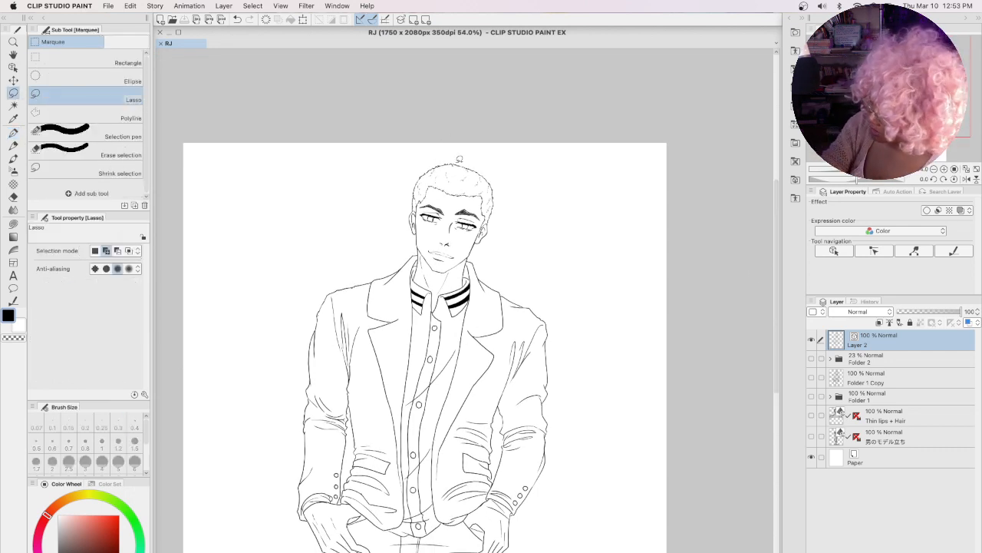
mouse_move(420, 162)
left_mouse_down()
mouse_move(459, 184)
mouse_move(488, 176)
mouse_move(481, 151)
mouse_move(427, 154)
left_mouse_up()
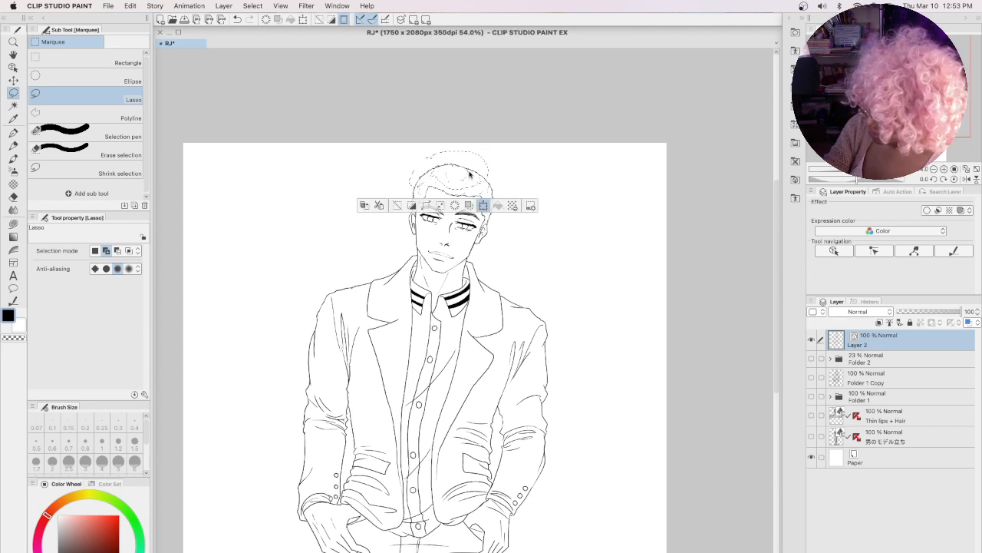
key("super+t")
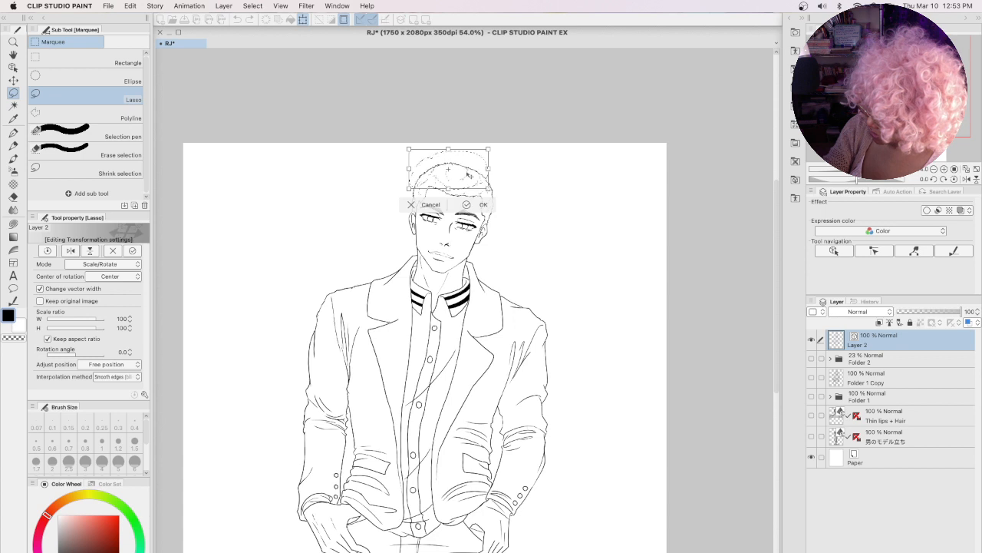
key("Return")
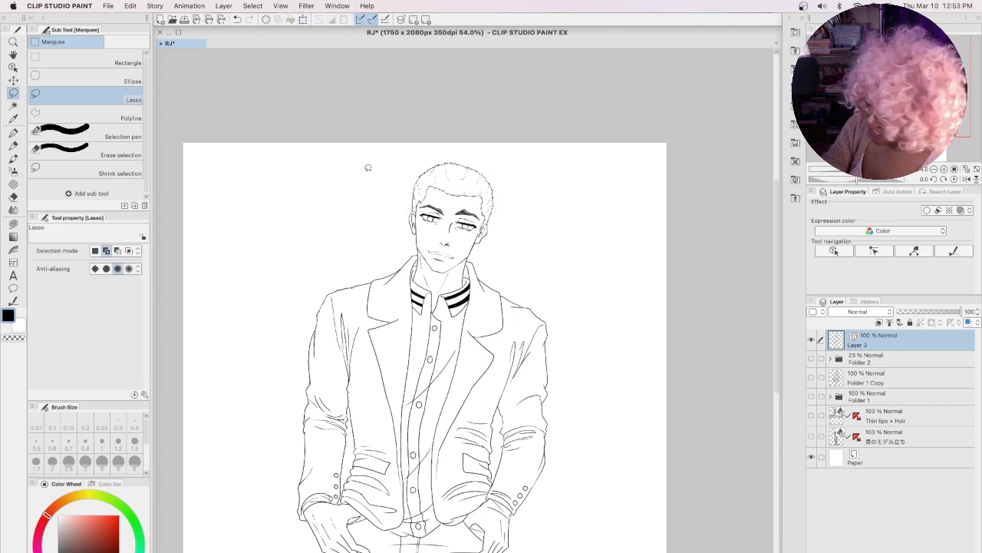
Step: Touch up the hair outline at the top of the head with the G-pen and save the file
key("p")
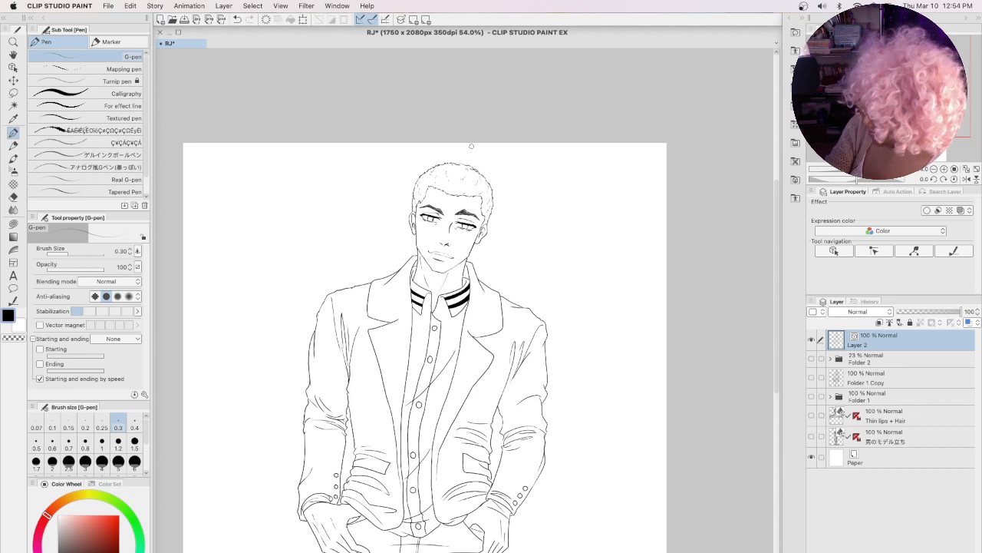
key("super+s")
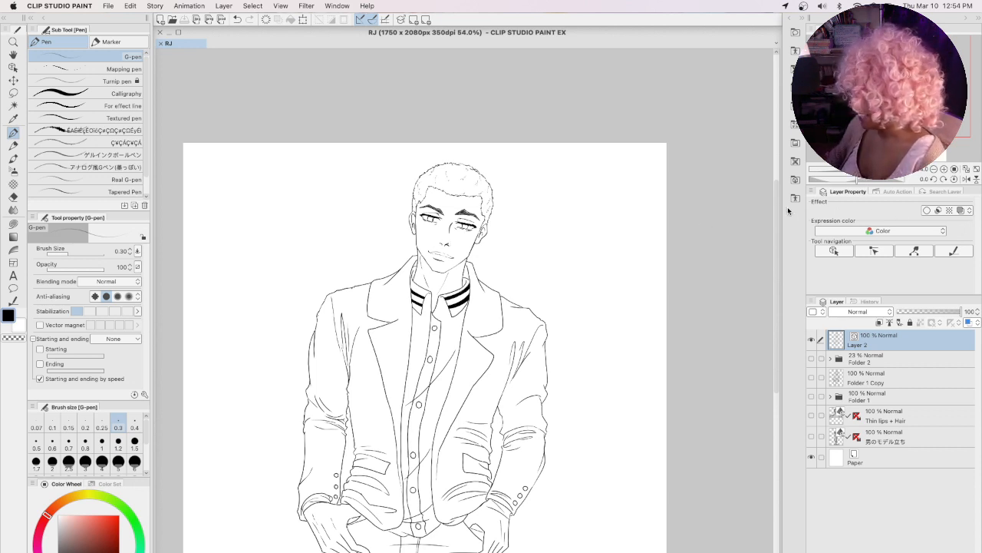
scroll(777, 246, "down", 4)
scroll(634, 221, "down", 3)
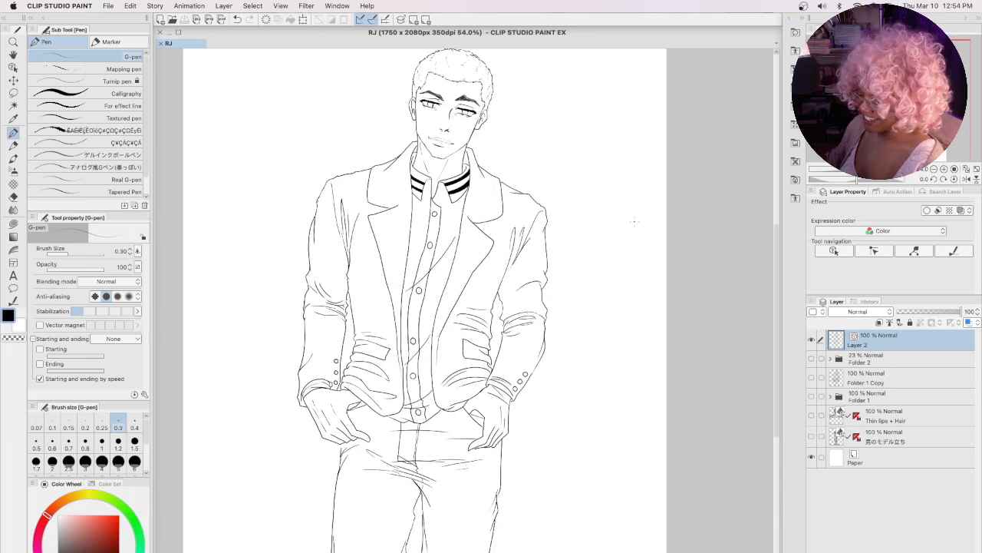